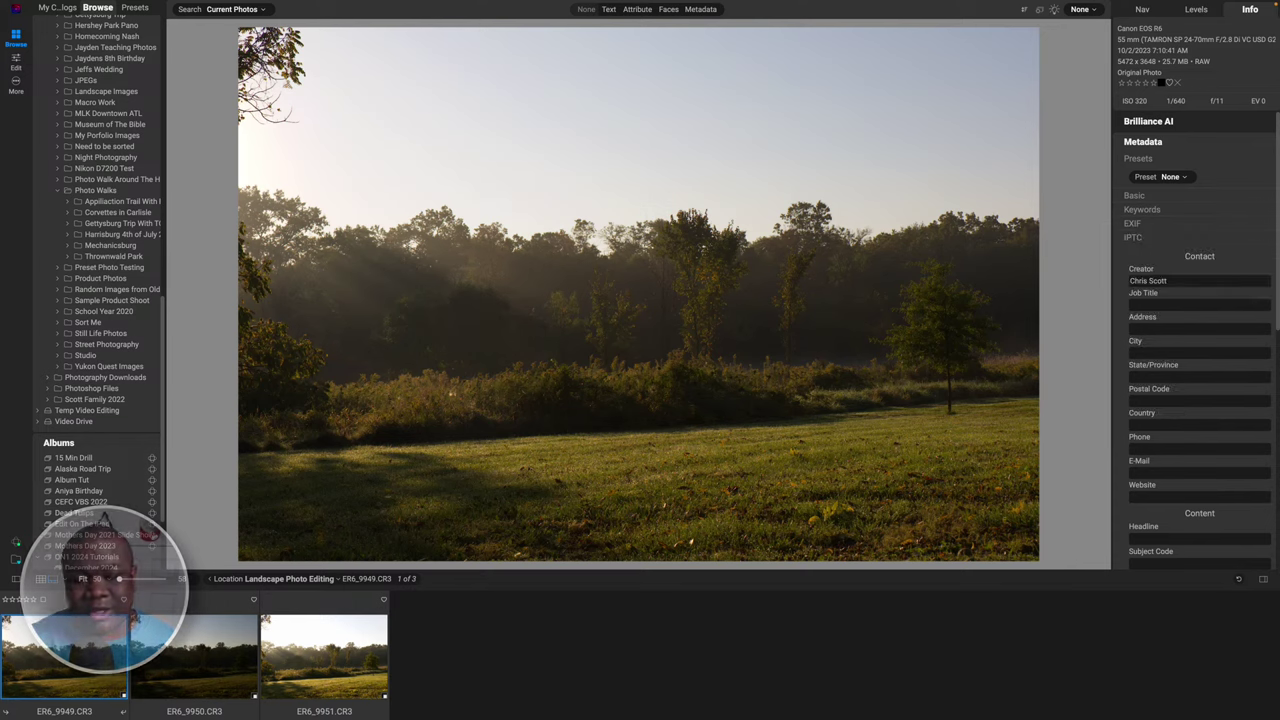
Hide the folder and album browser panel and make the filmstrip shorter to enlarge the photo preview.
key(ctrl+super+f)
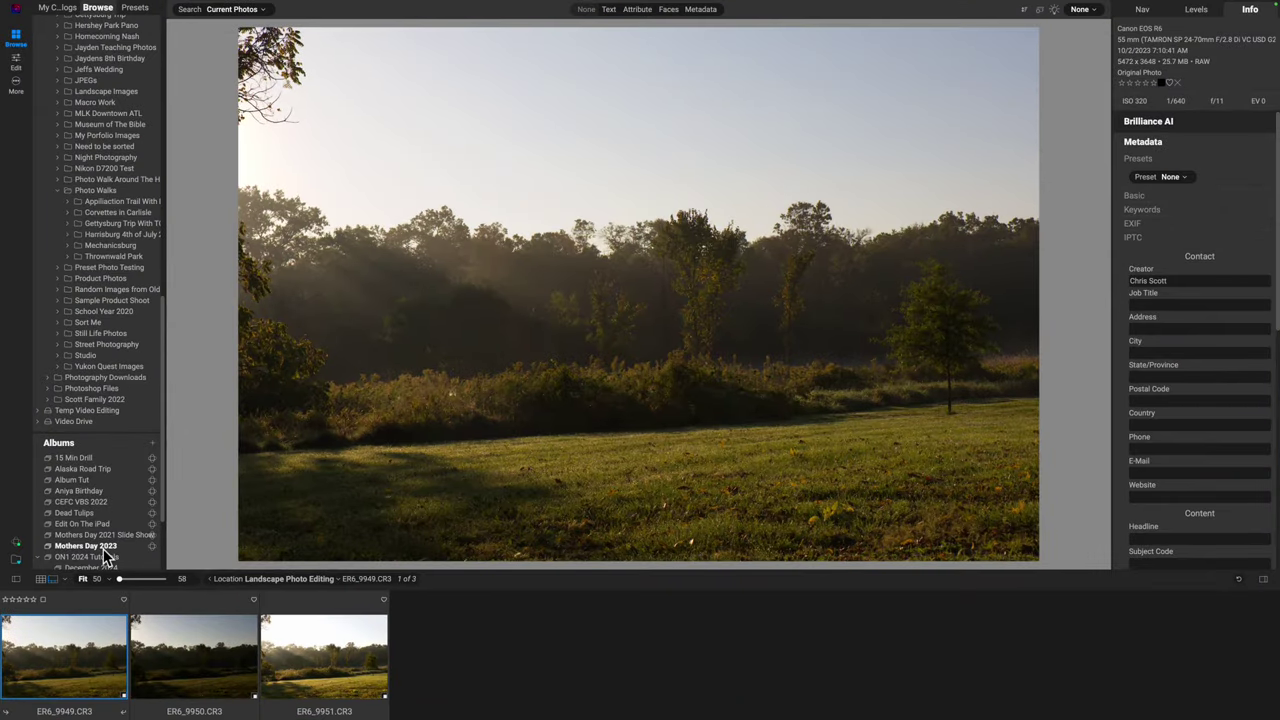
click(16, 581)
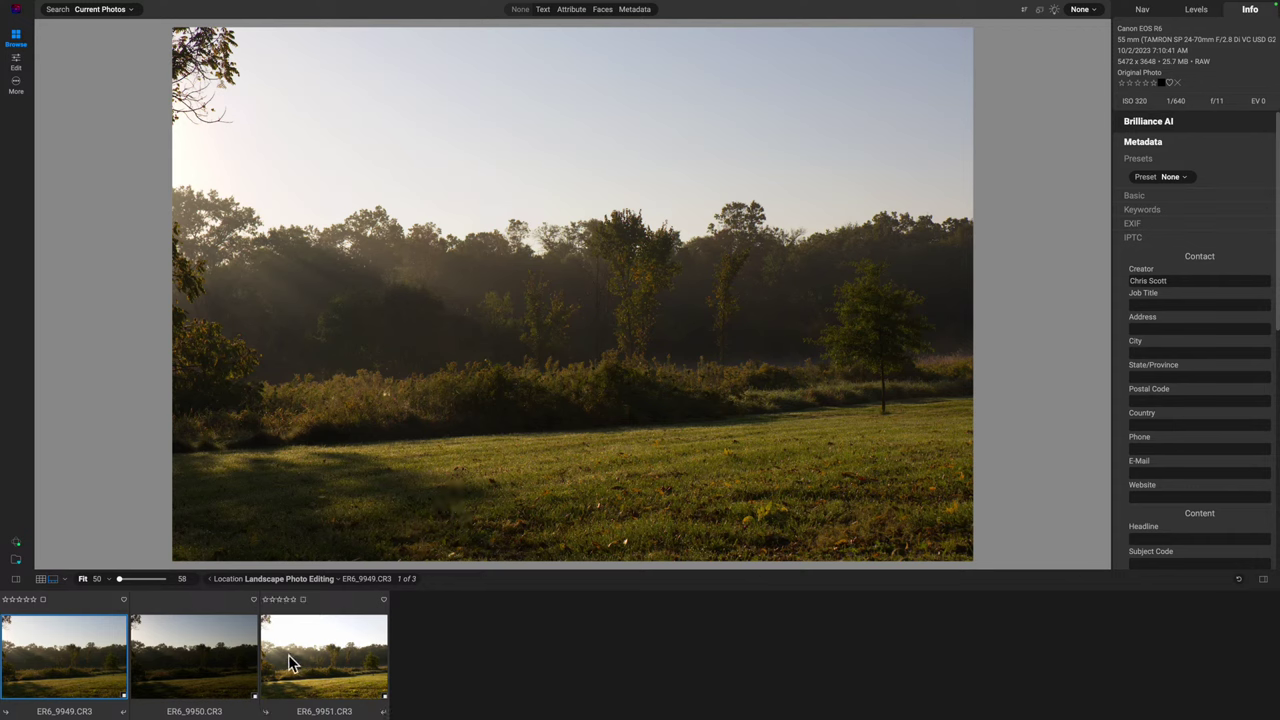
click(66, 580)
drag(582, 589, 586, 494)
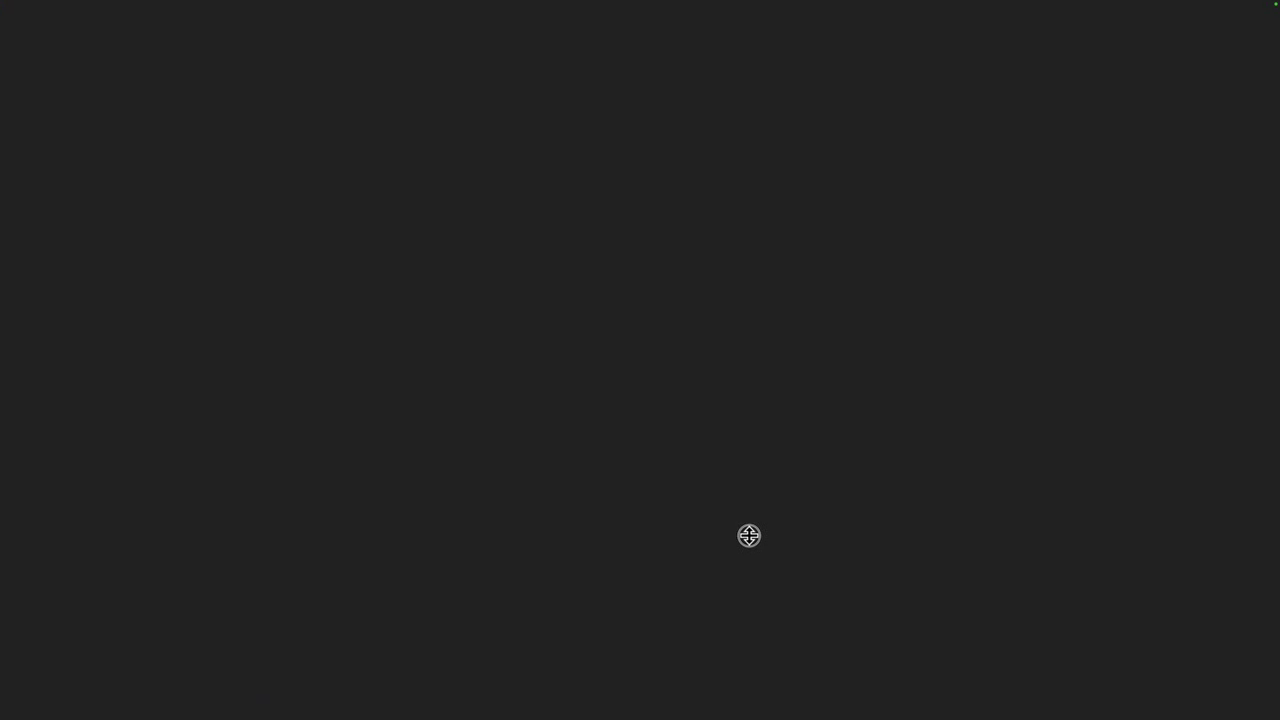
drag(749, 535, 747, 603)
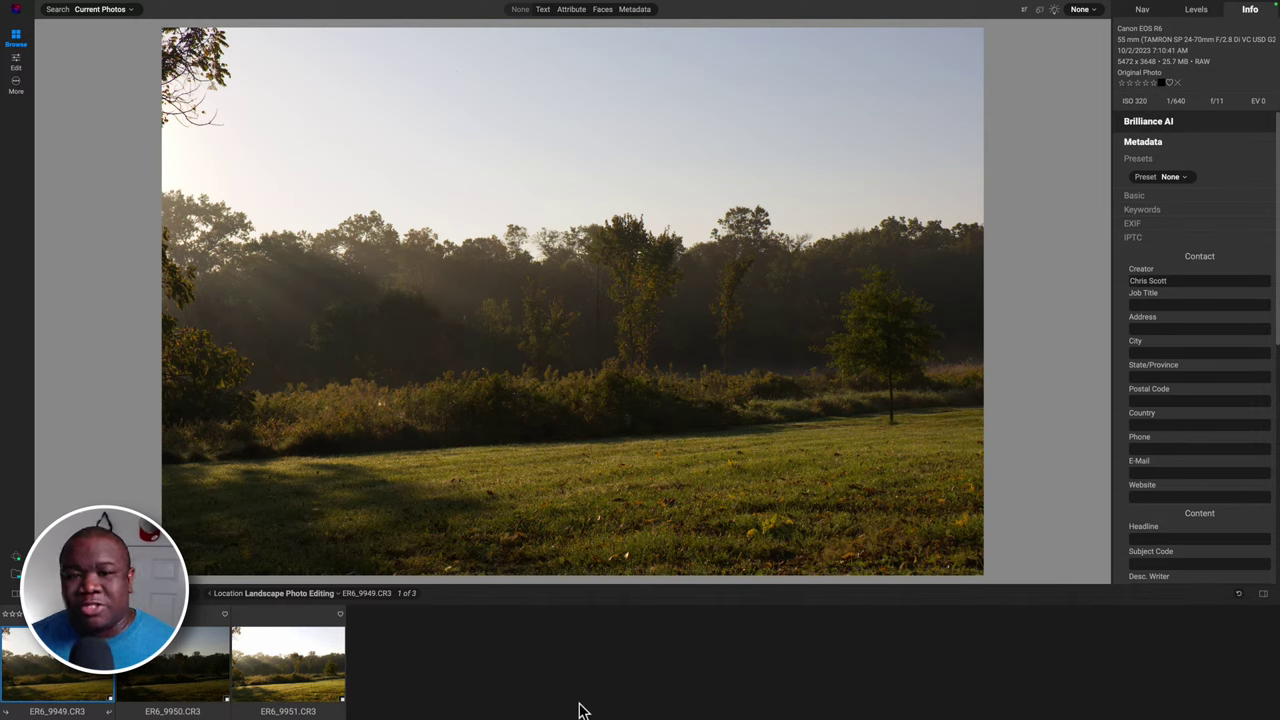
Compare the exposures of the three bracketed photos ER6_9949, ER6_9950 and ER6_9951 in the large preview.
click(155, 671)
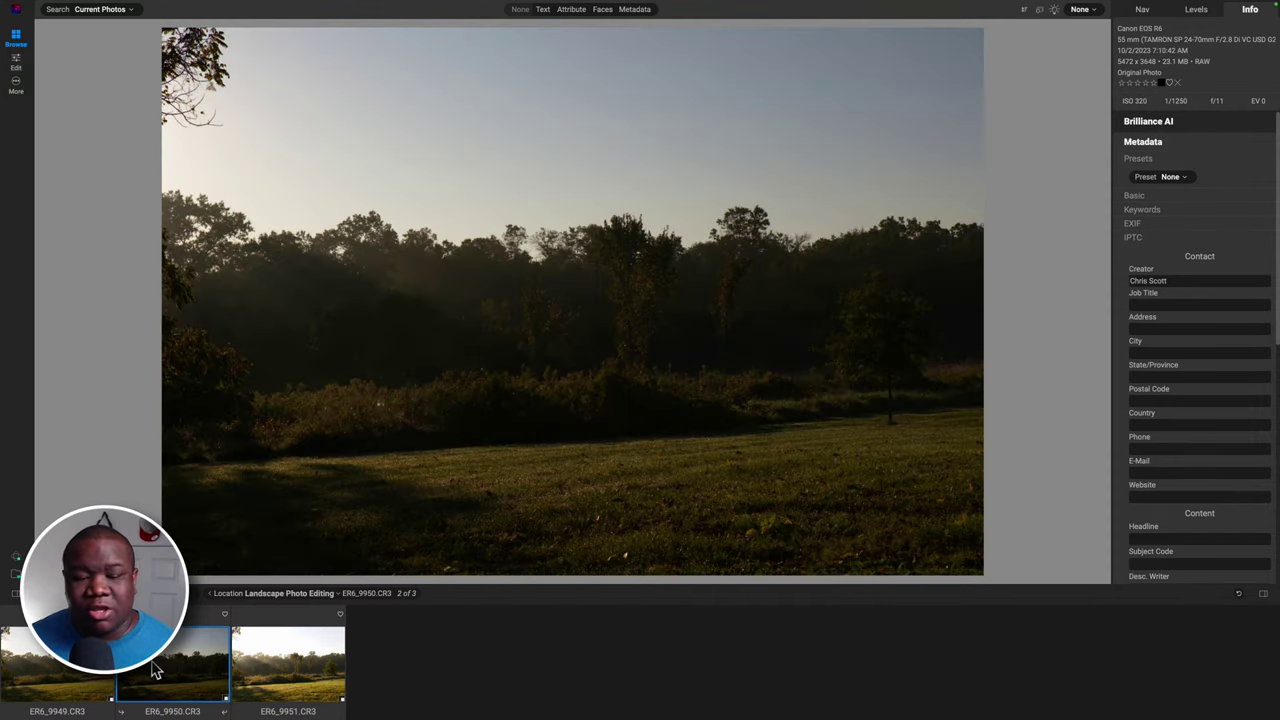
click(272, 674)
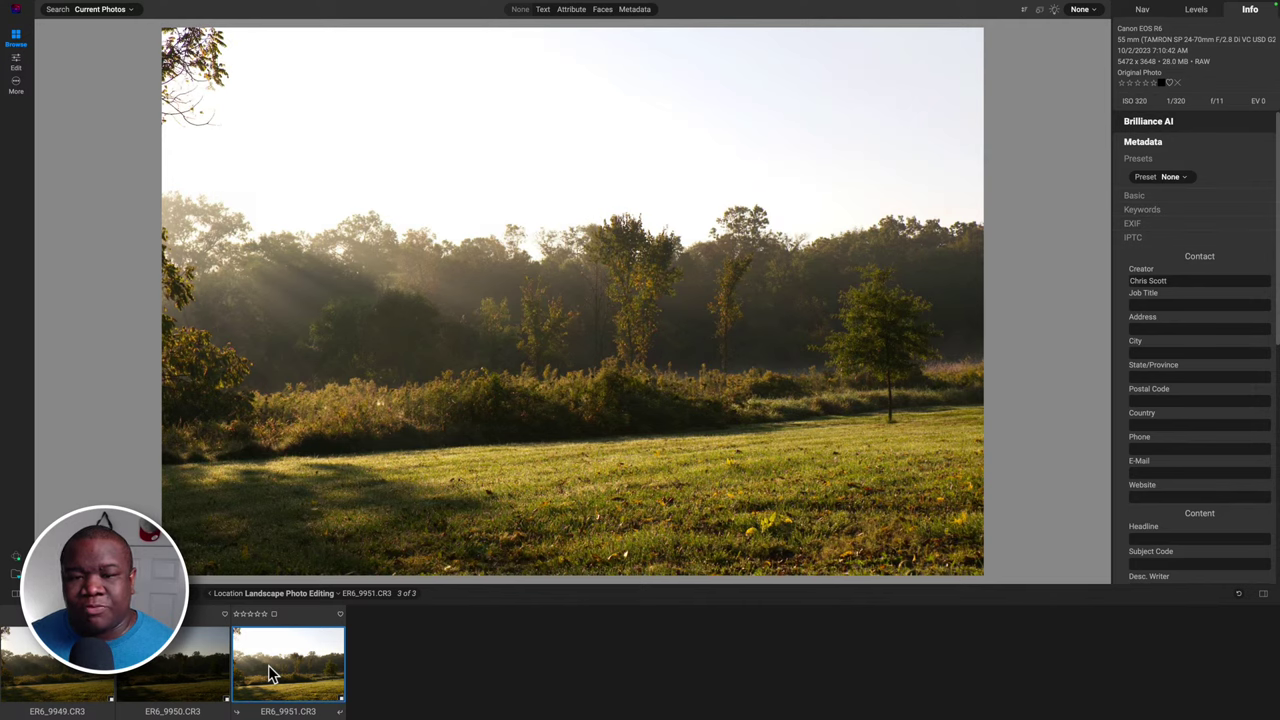
click(200, 672)
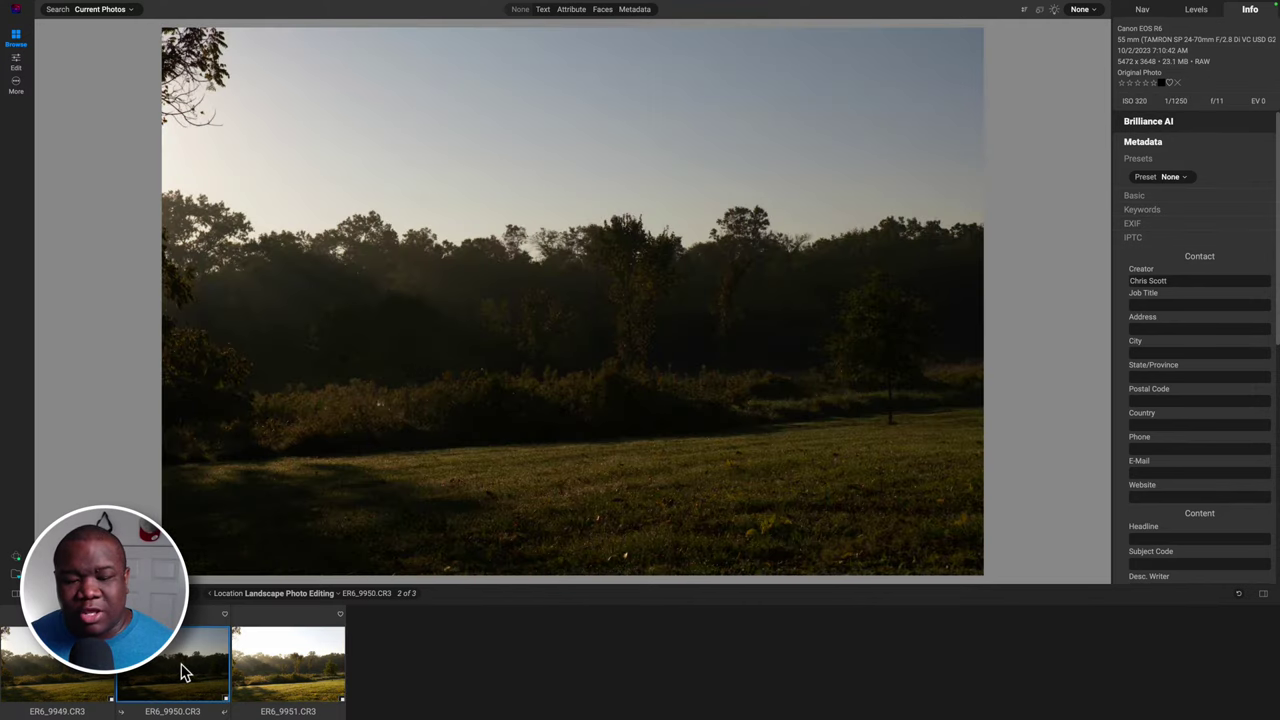
click(72, 673)
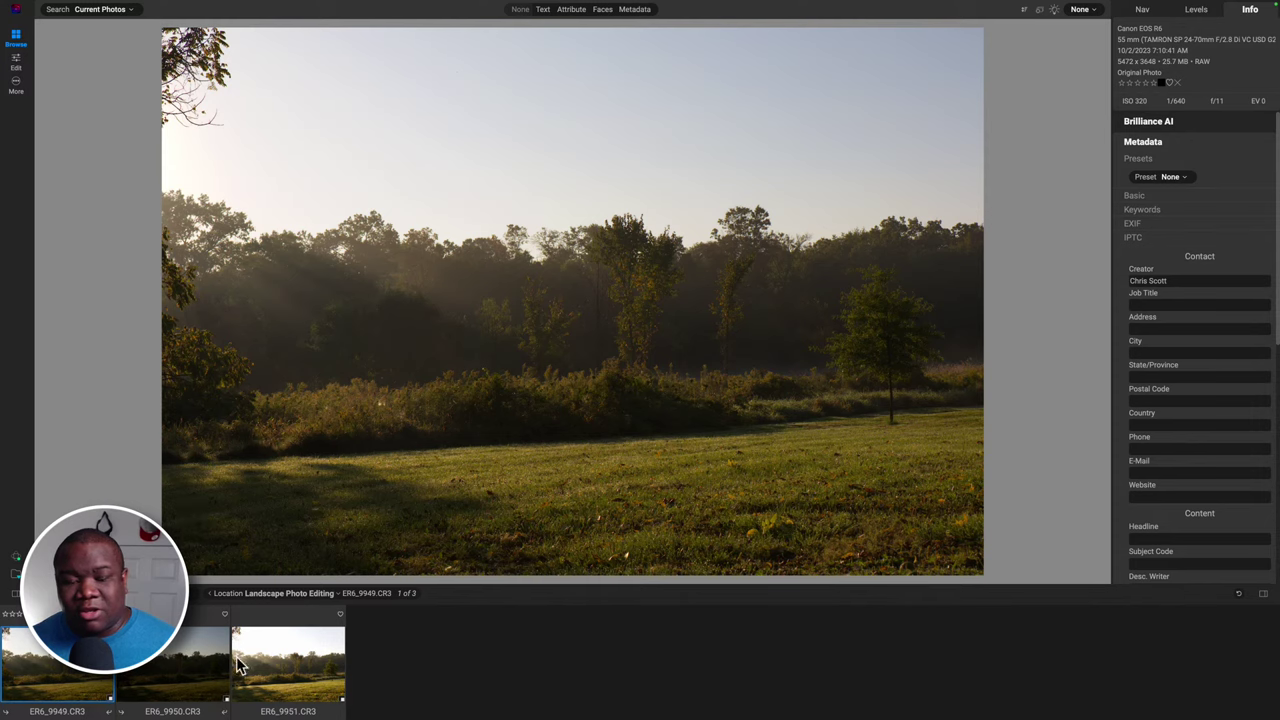
click(320, 662)
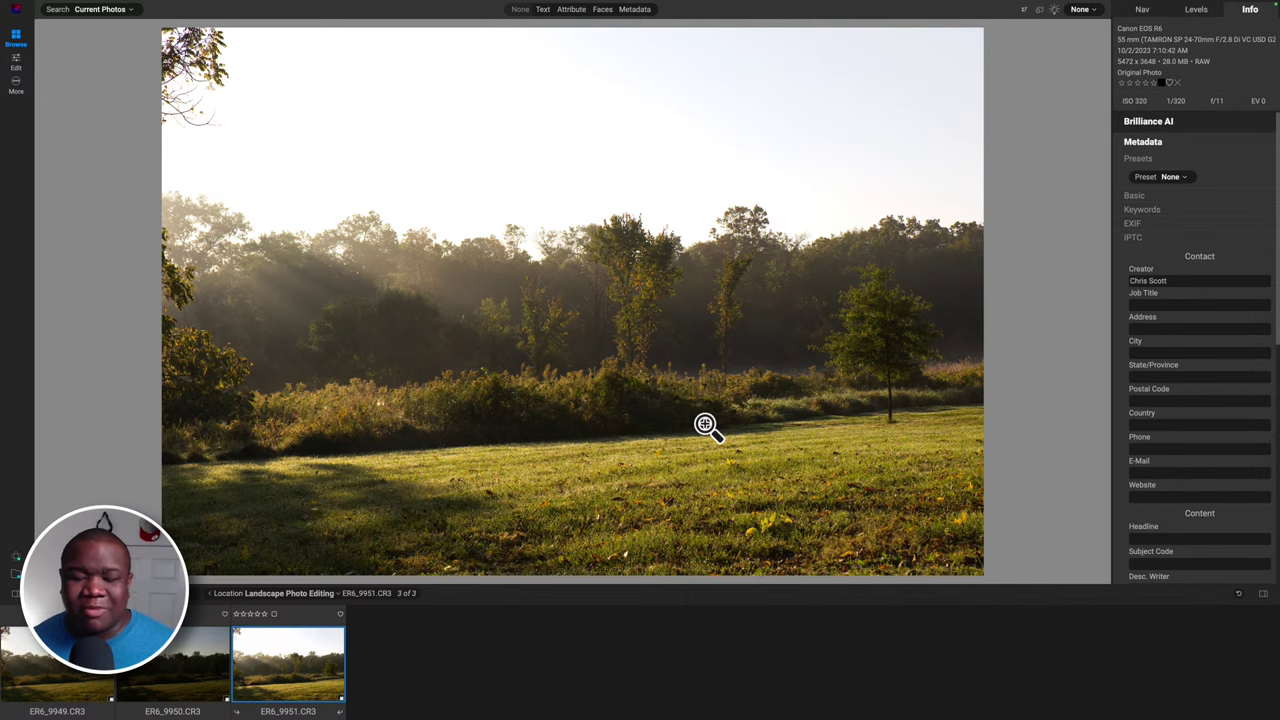
Select all three bracketed photos from ER6_9949.CR3 to ER6_9951.CR3 in the filmstrip.
click(78, 684)
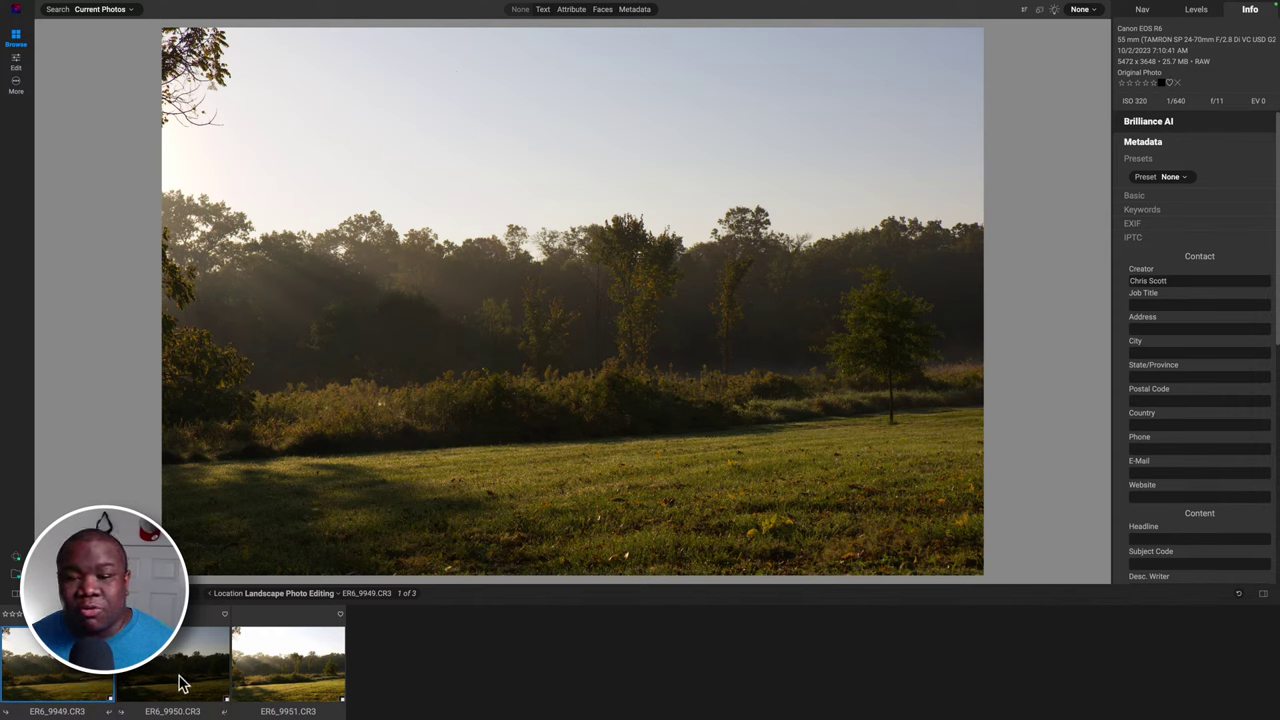
shift+click(268, 678)
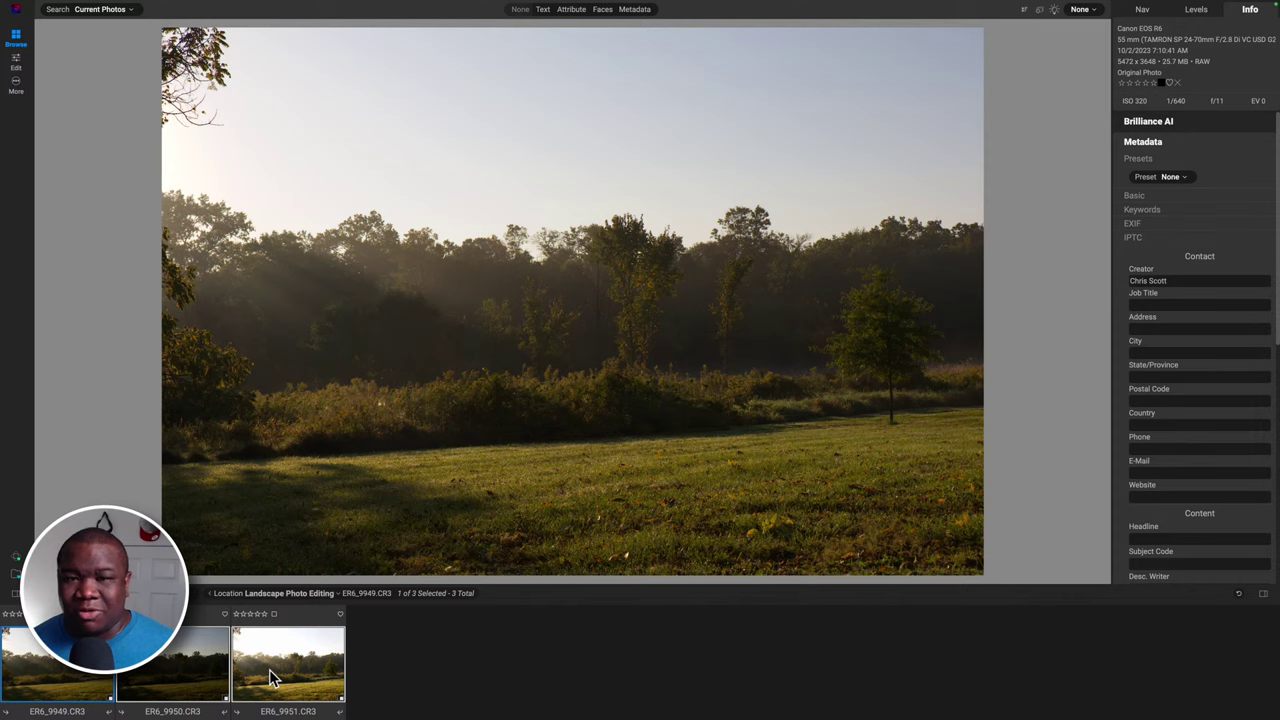
click(1263, 594)
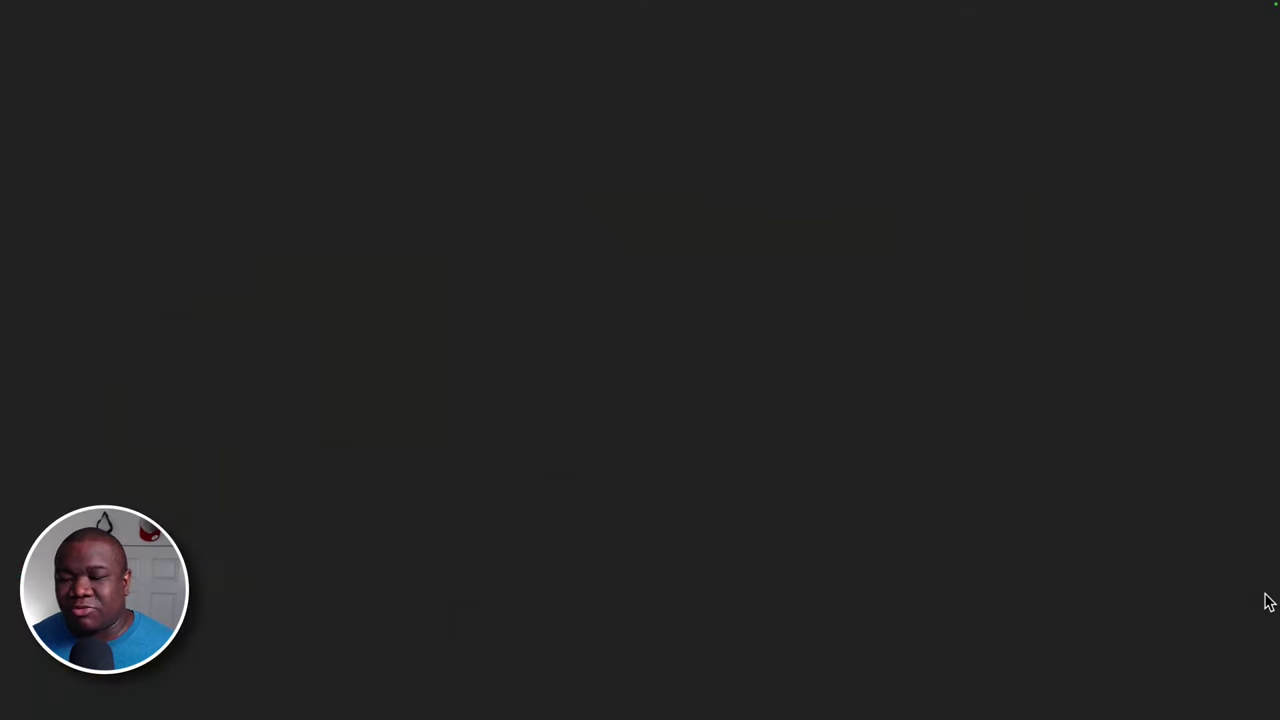
click(1263, 594)
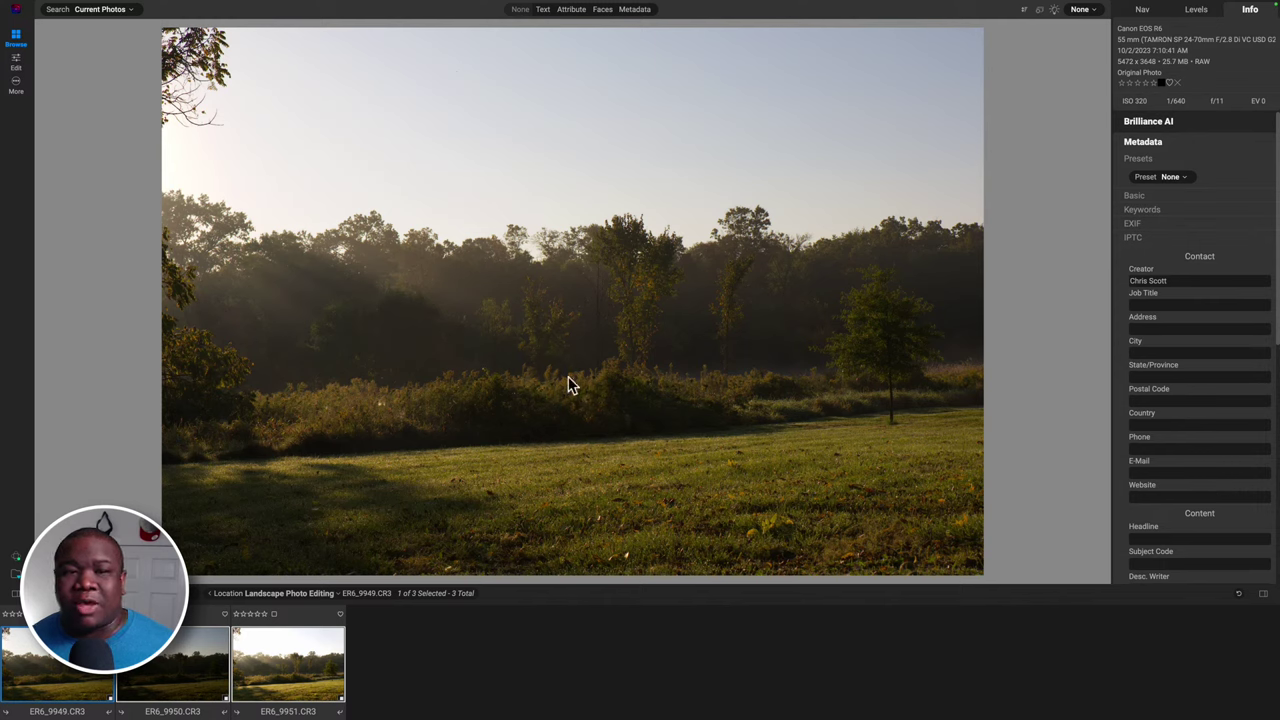
mouse_move(466, 5)
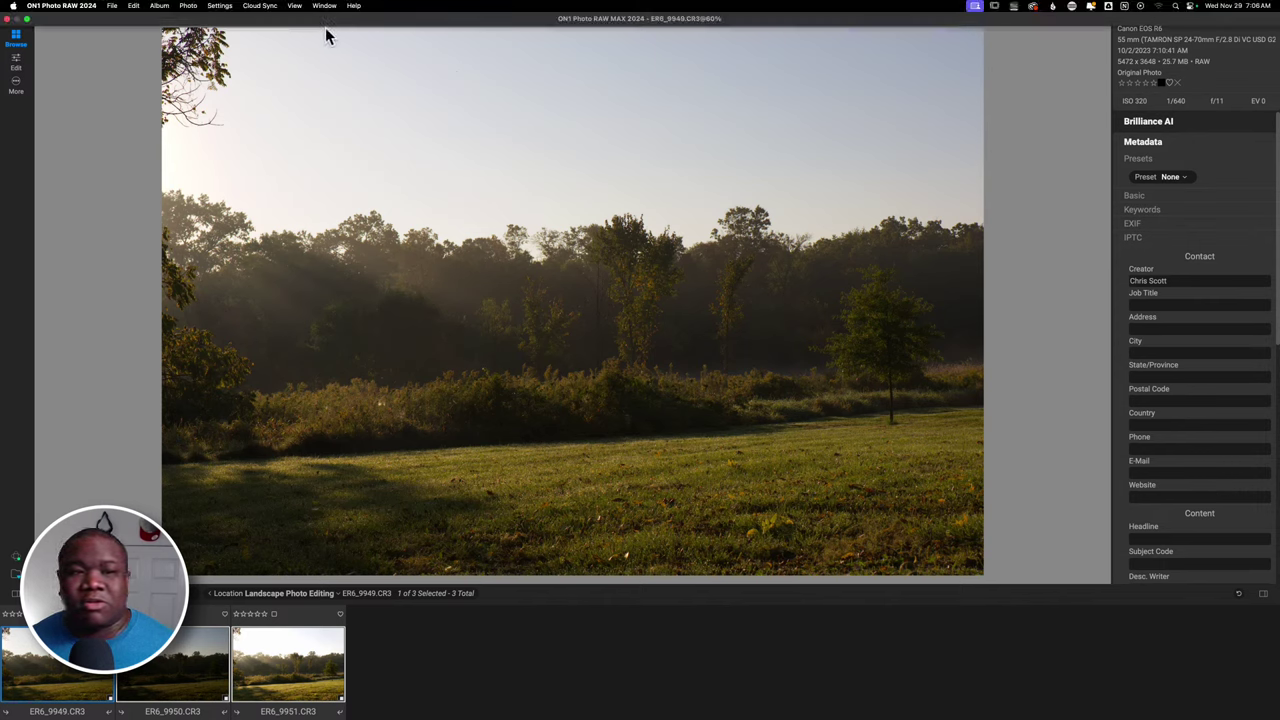
click(297, 8)
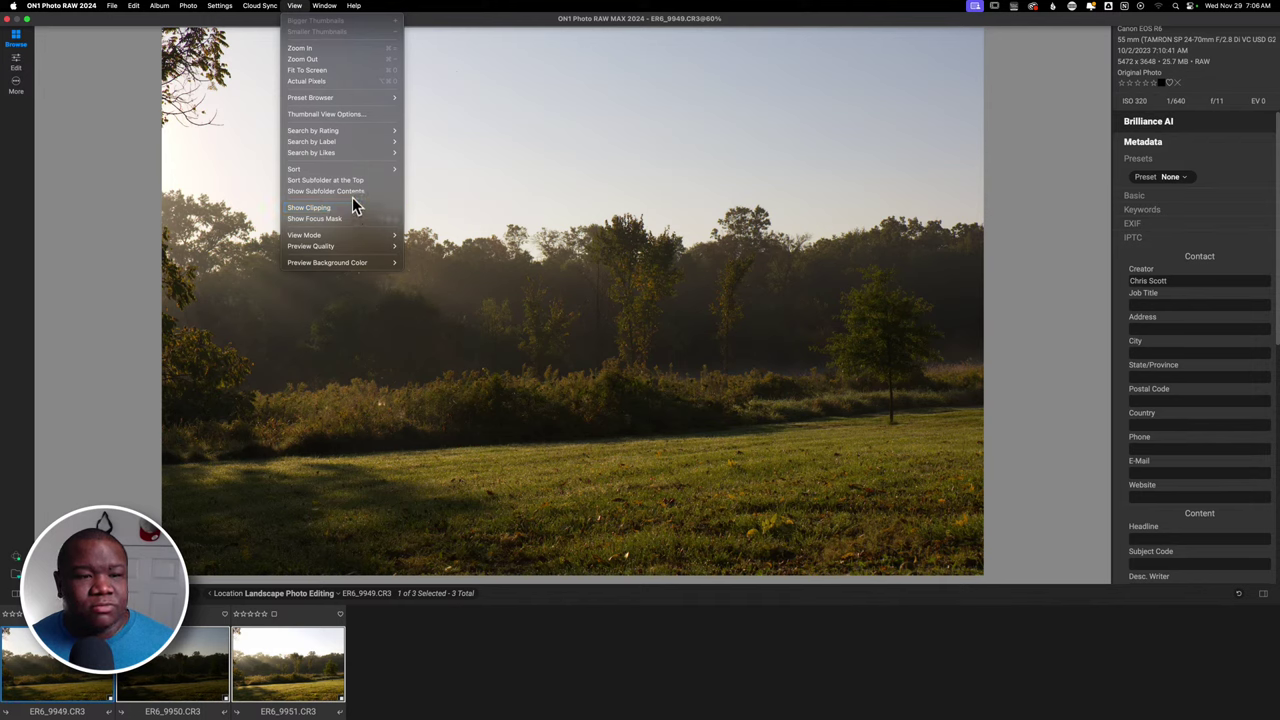
mouse_move(322, 8)
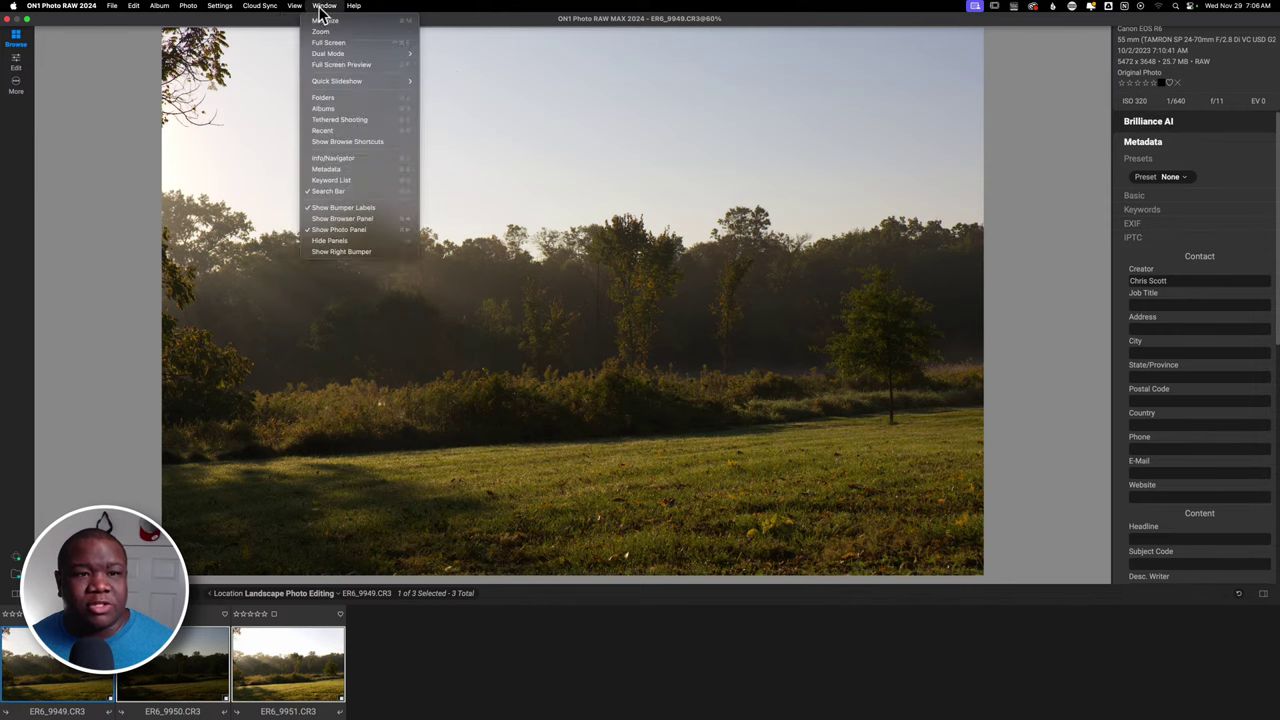
click(367, 220)
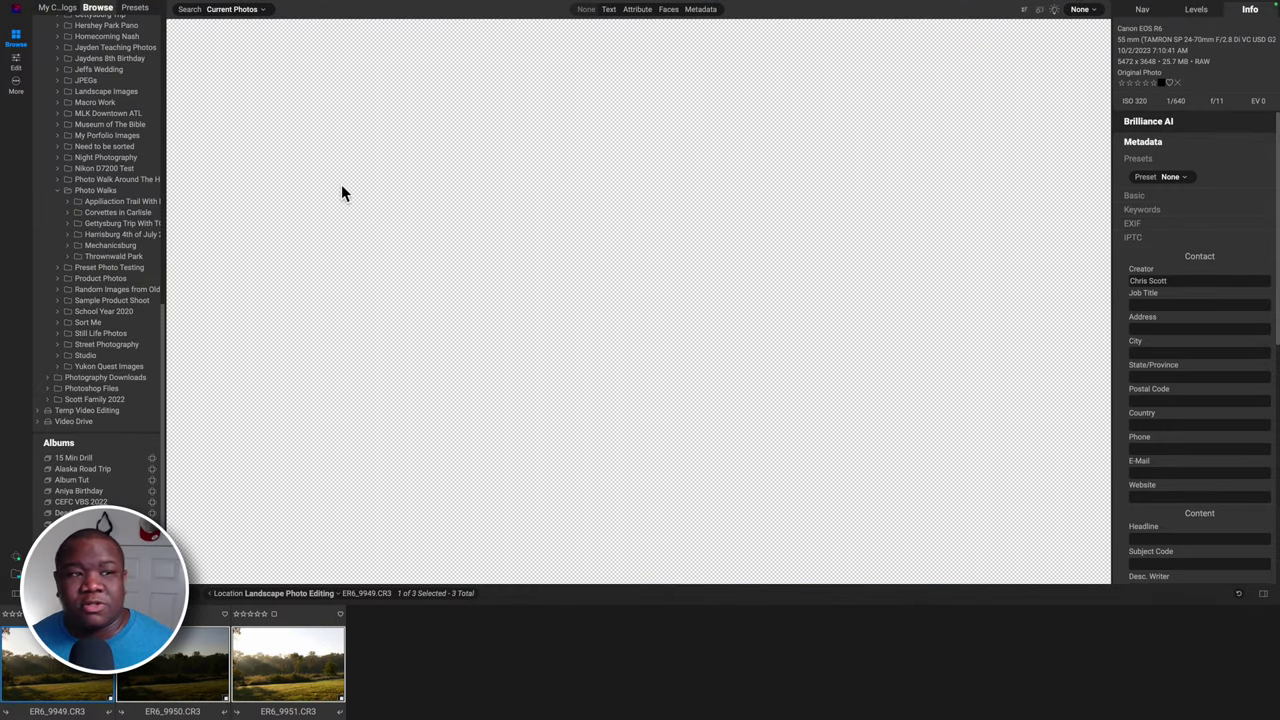
mouse_move(286, 2)
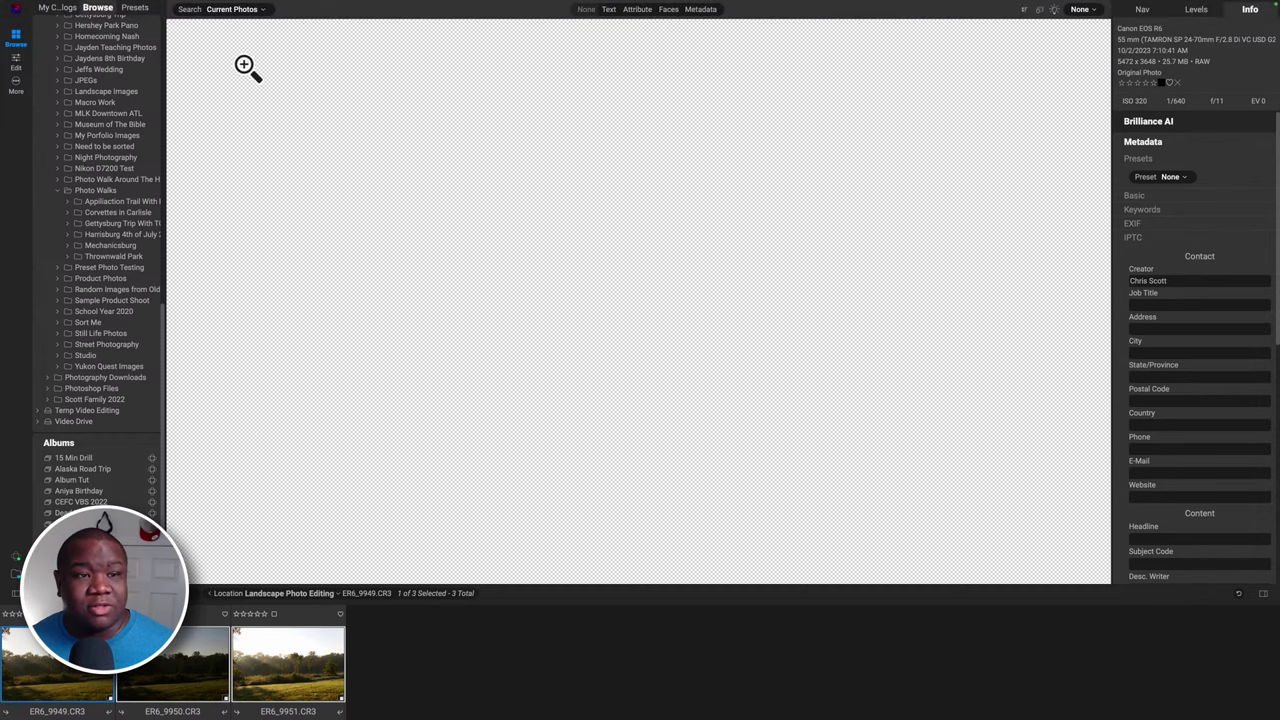
click(324, 5)
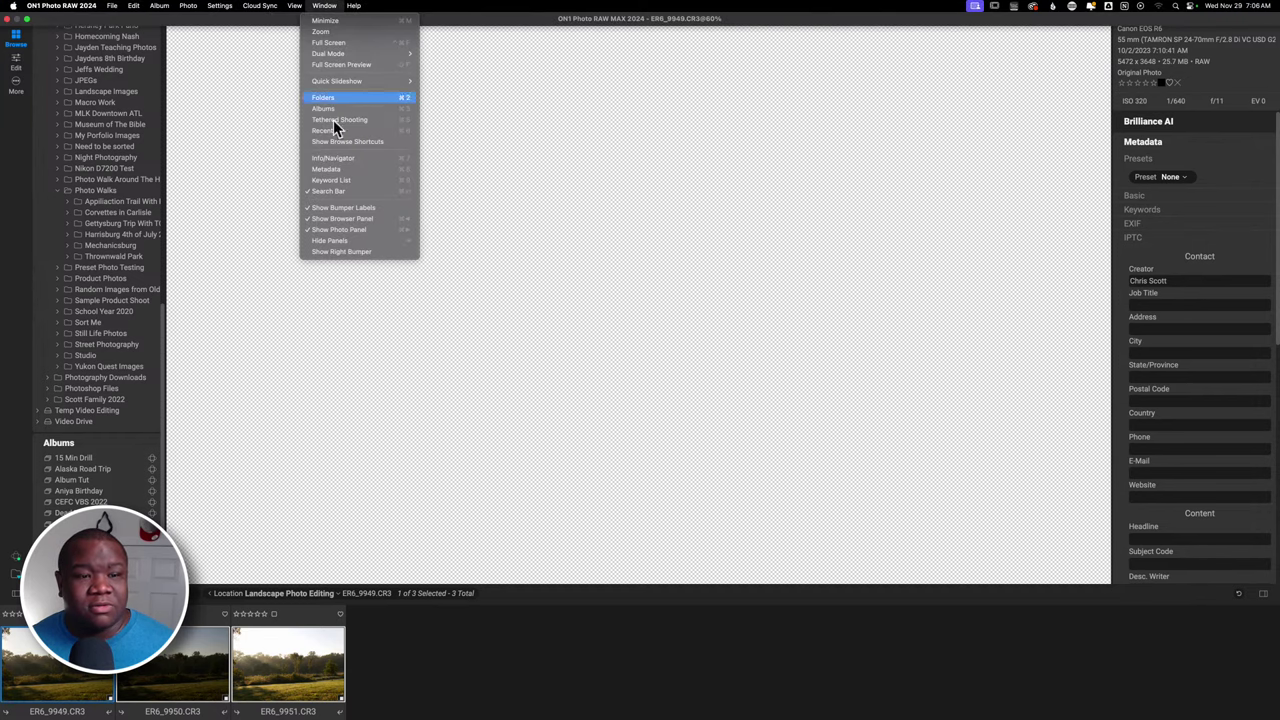
click(346, 220)
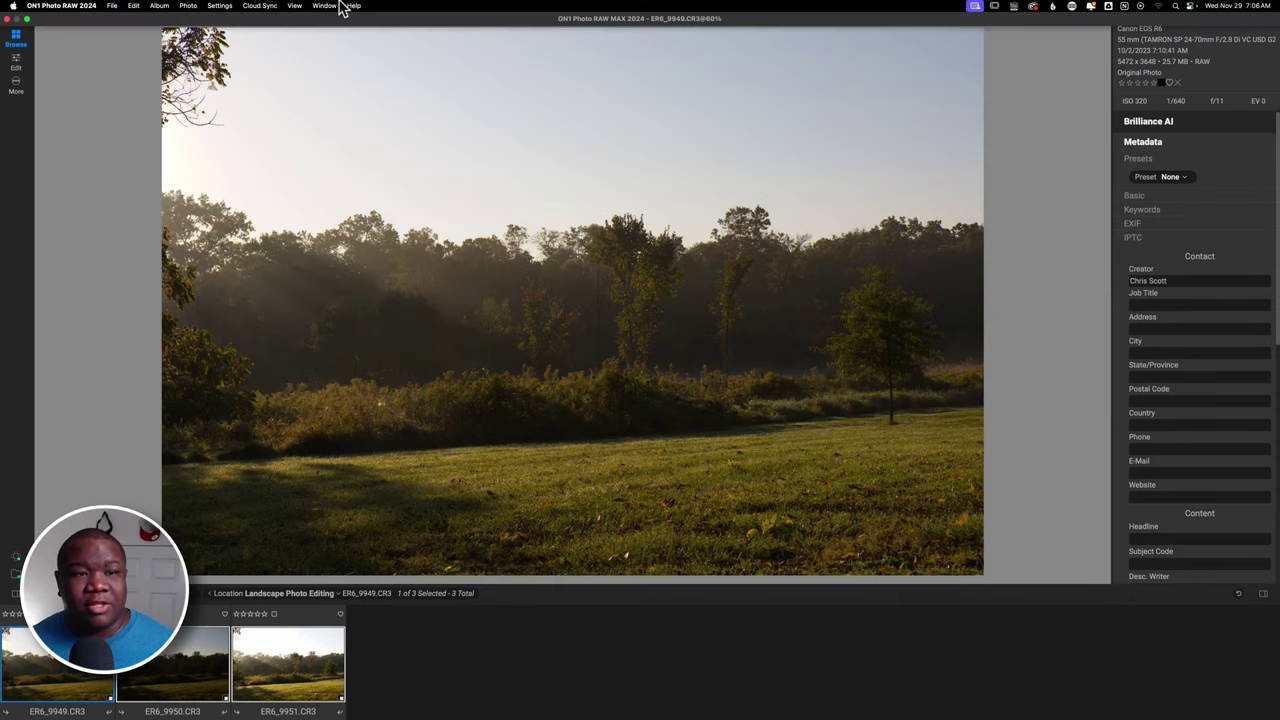
Show the right bumper with the merge and export tools, and look over the additional commands such as Merge to HDR.
click(328, 8)
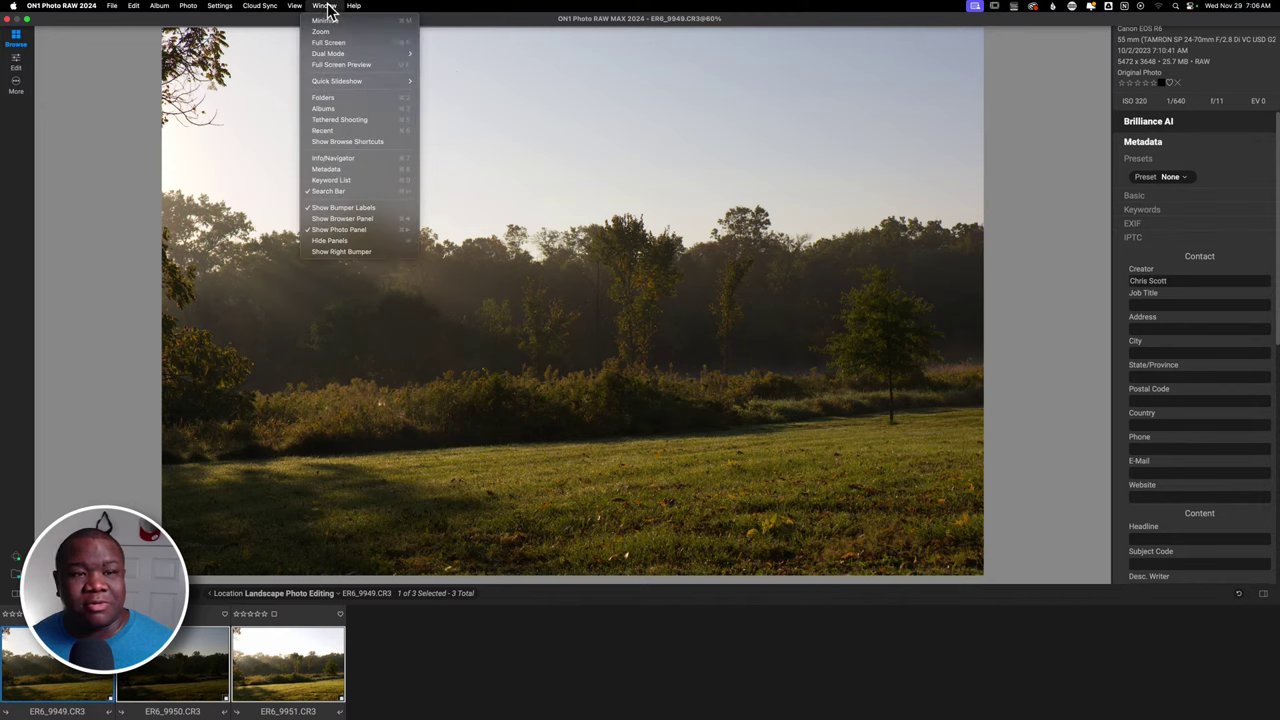
click(343, 252)
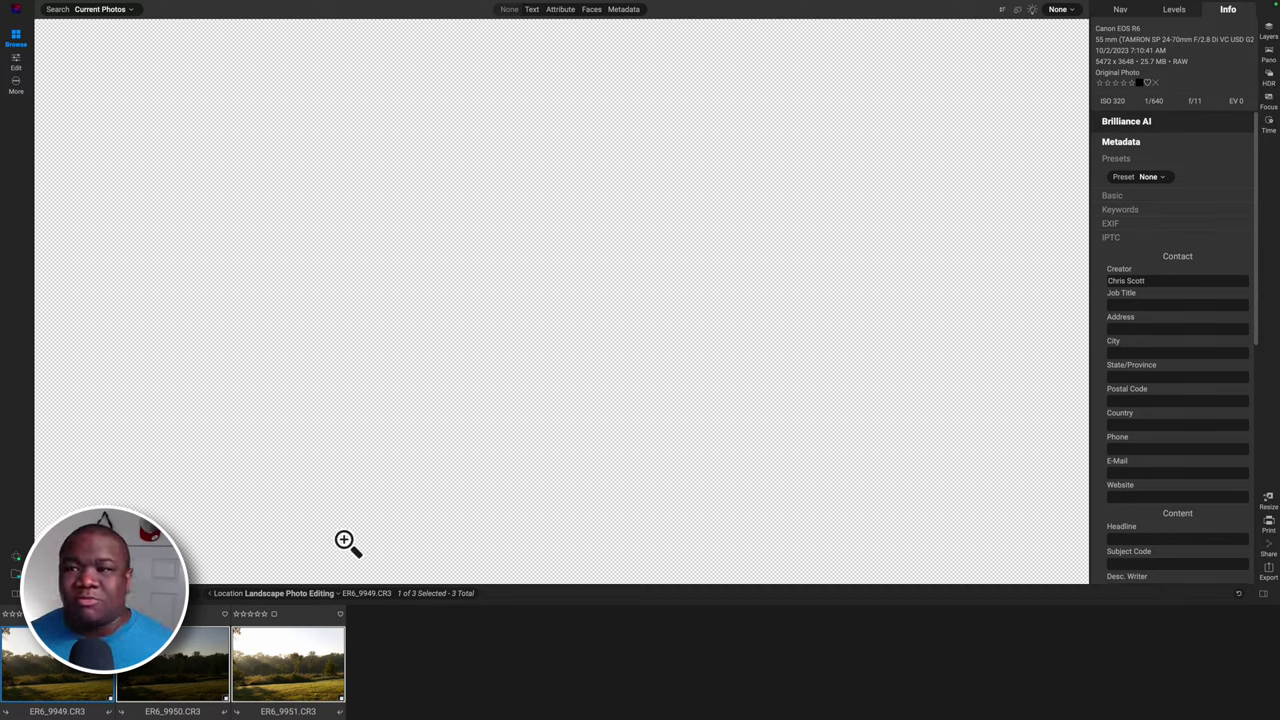
click(15, 88)
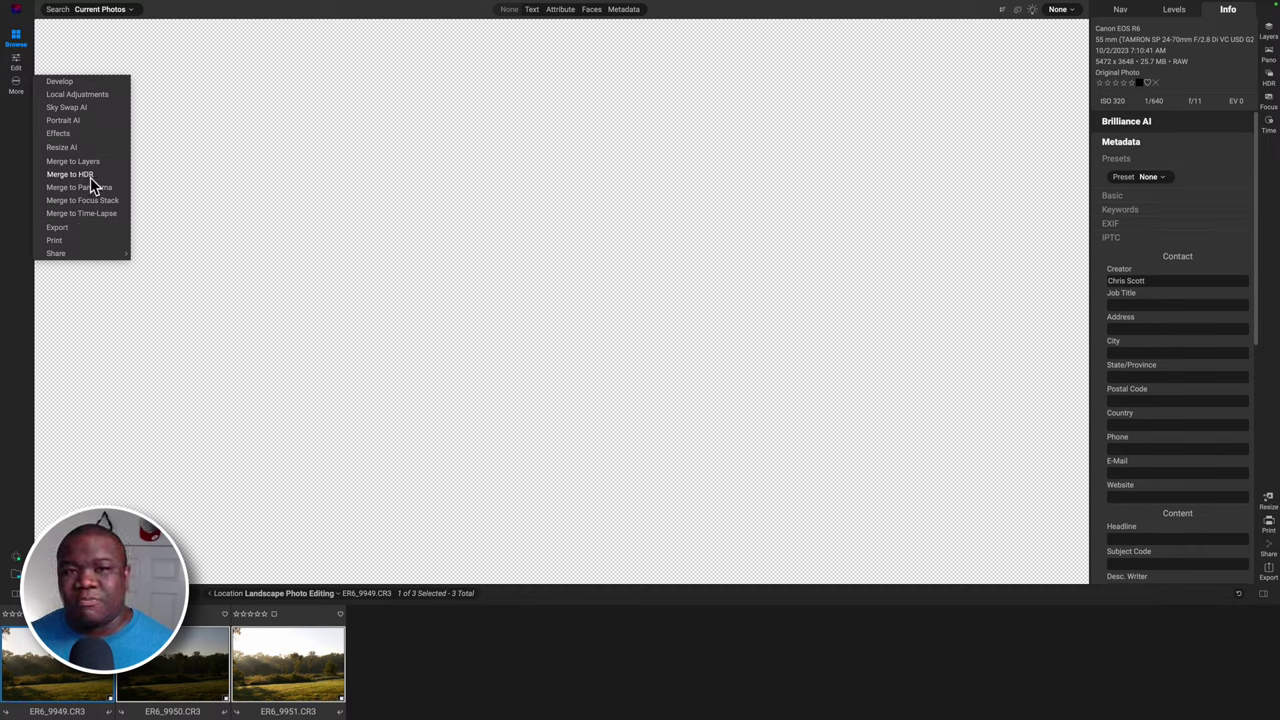
click(490, 671)
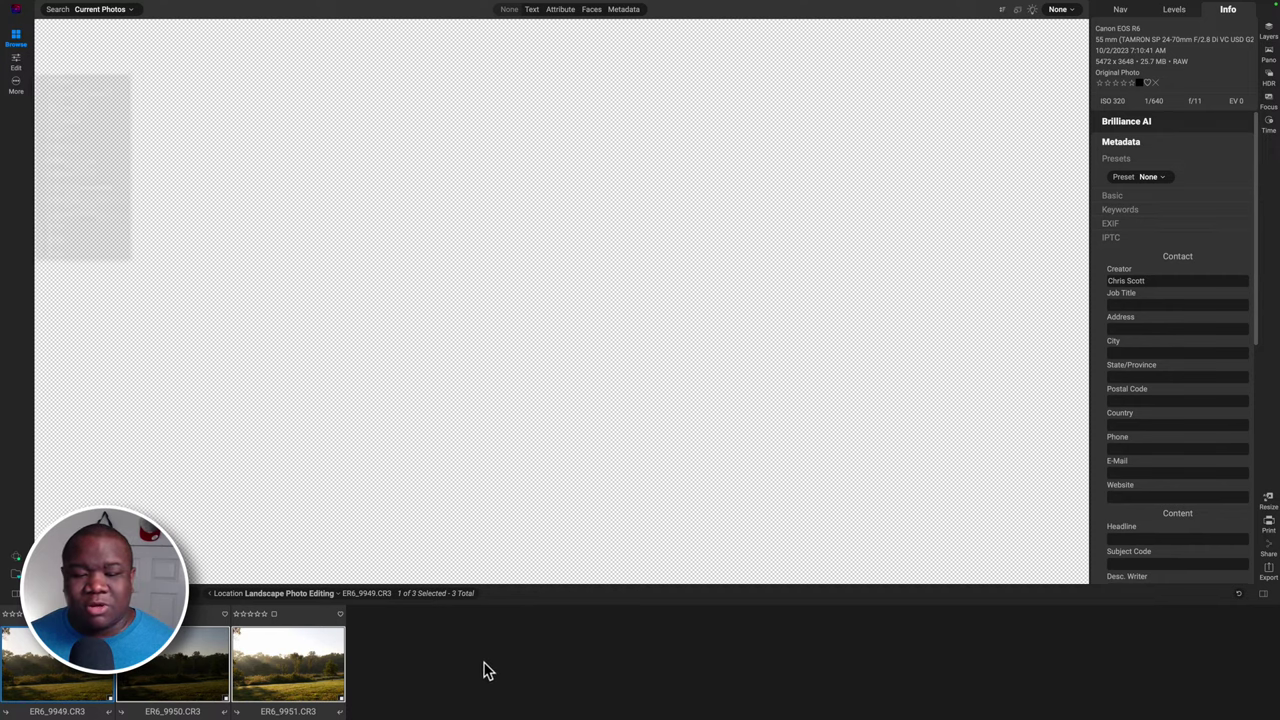
Start Create HDR from the three selected photos and move its window aside so the filmstrip is fully visible.
right_click(298, 676)
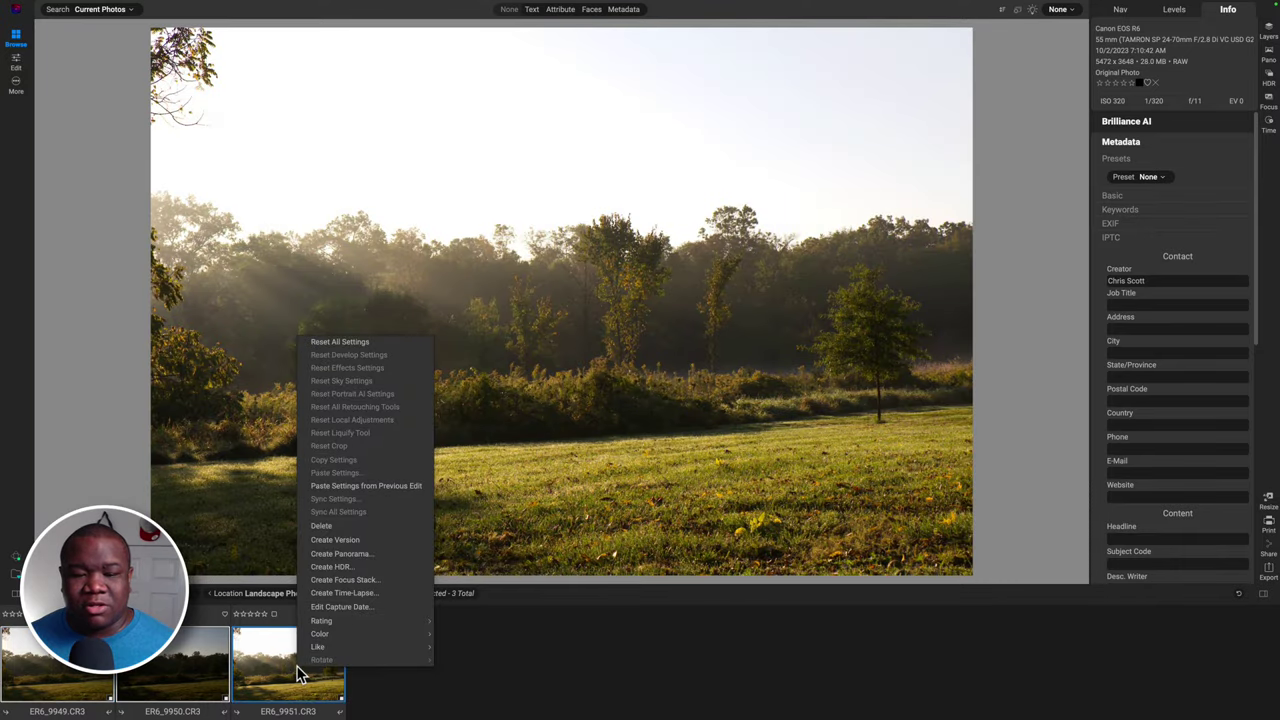
click(345, 568)
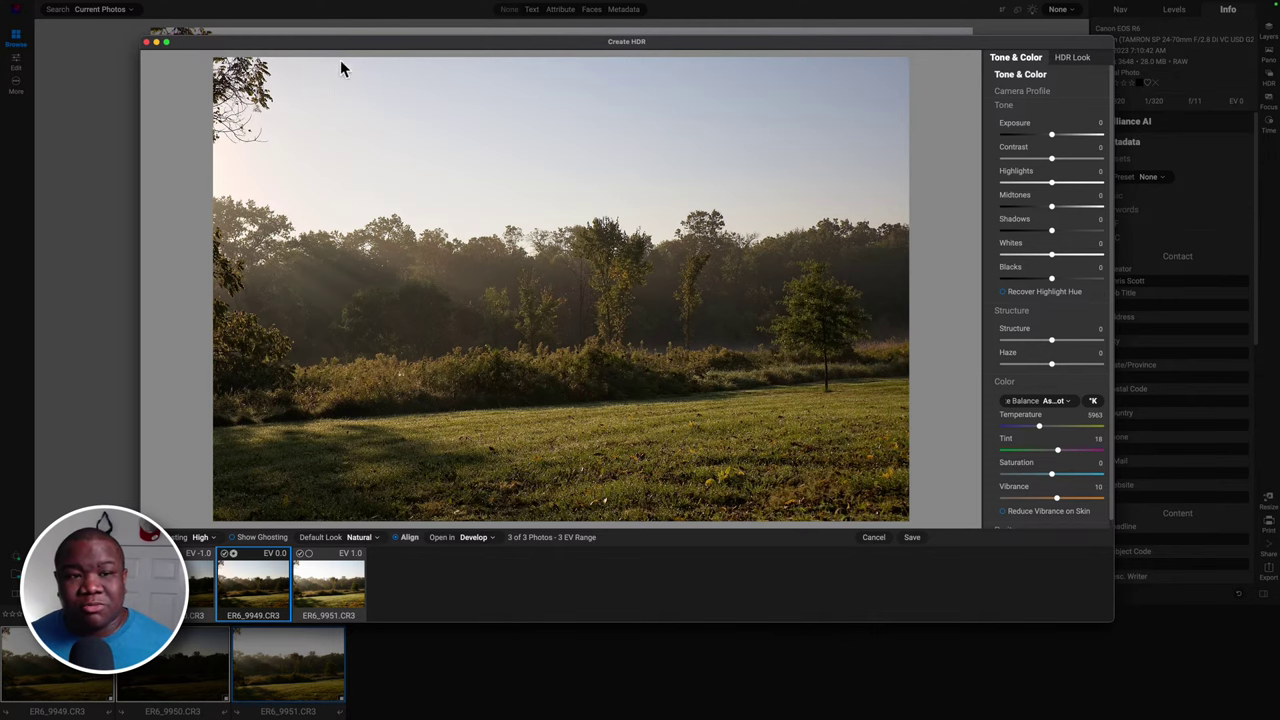
drag(343, 43, 425, 40)
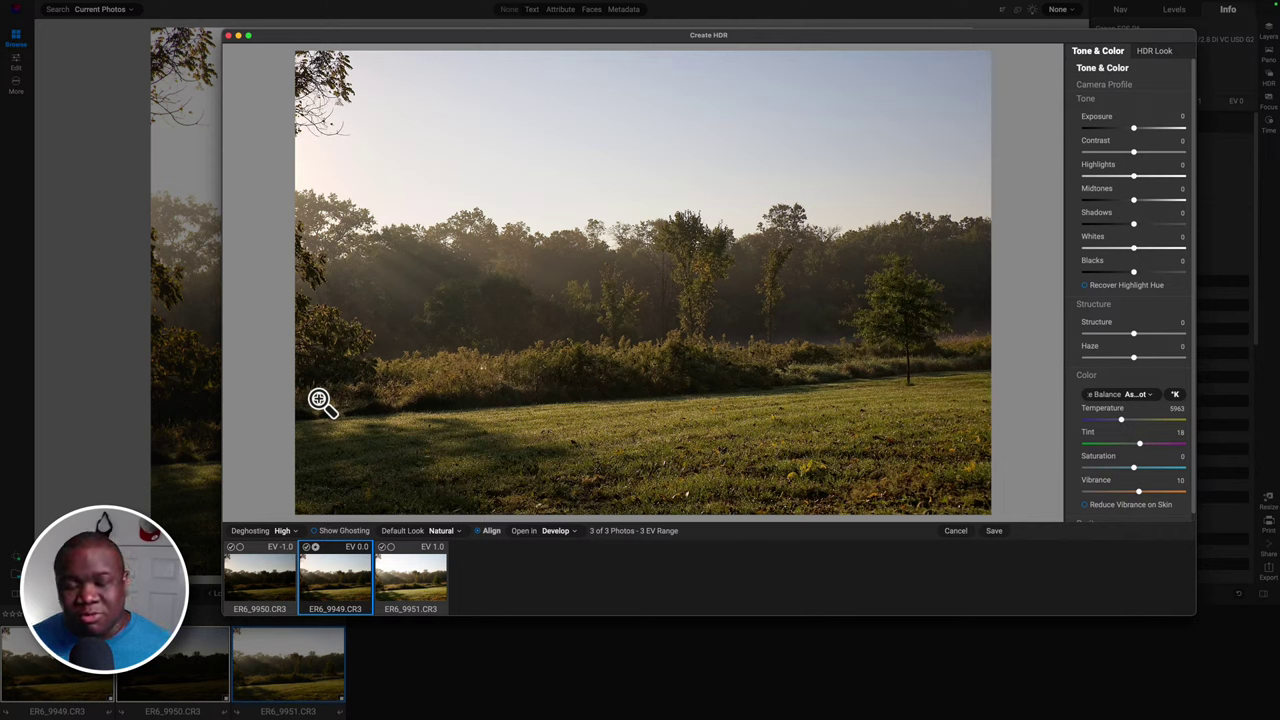
Try ER6_9950.CR3 as the HDR reference photo and excluding the other two exposures, and restore all three with ER6_9949.CR3 as reference.
click(258, 585)
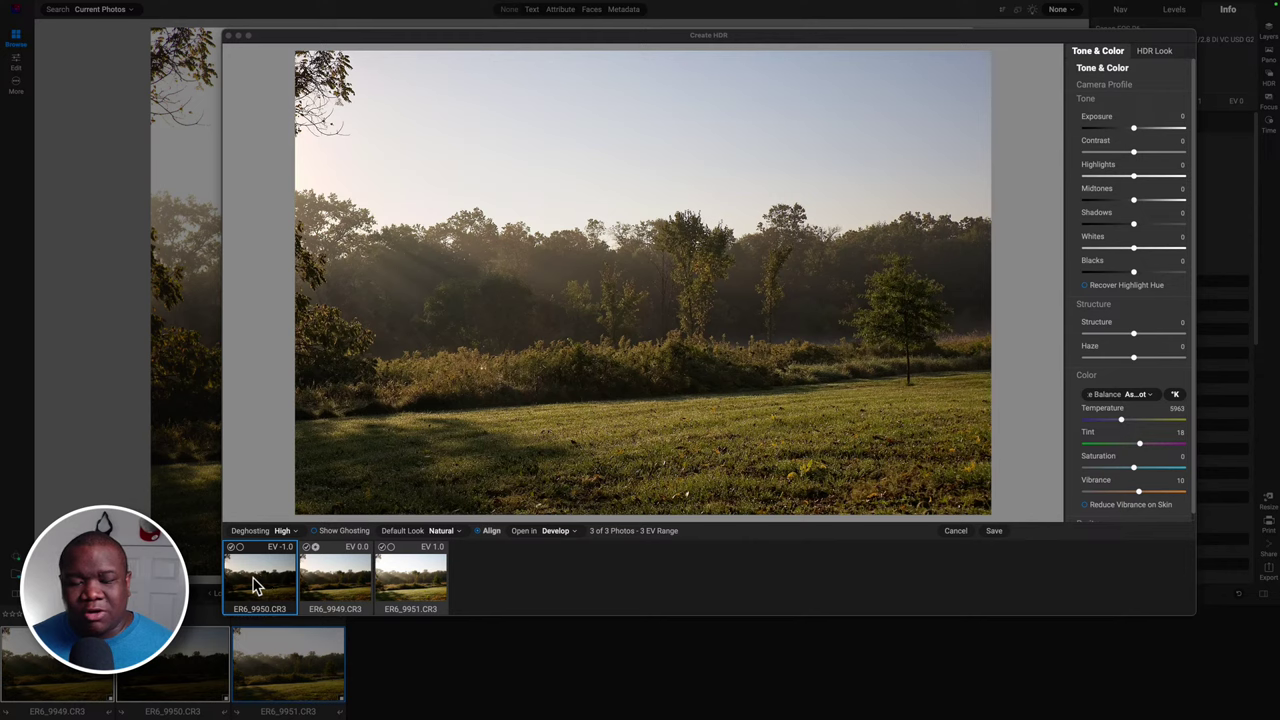
click(239, 547)
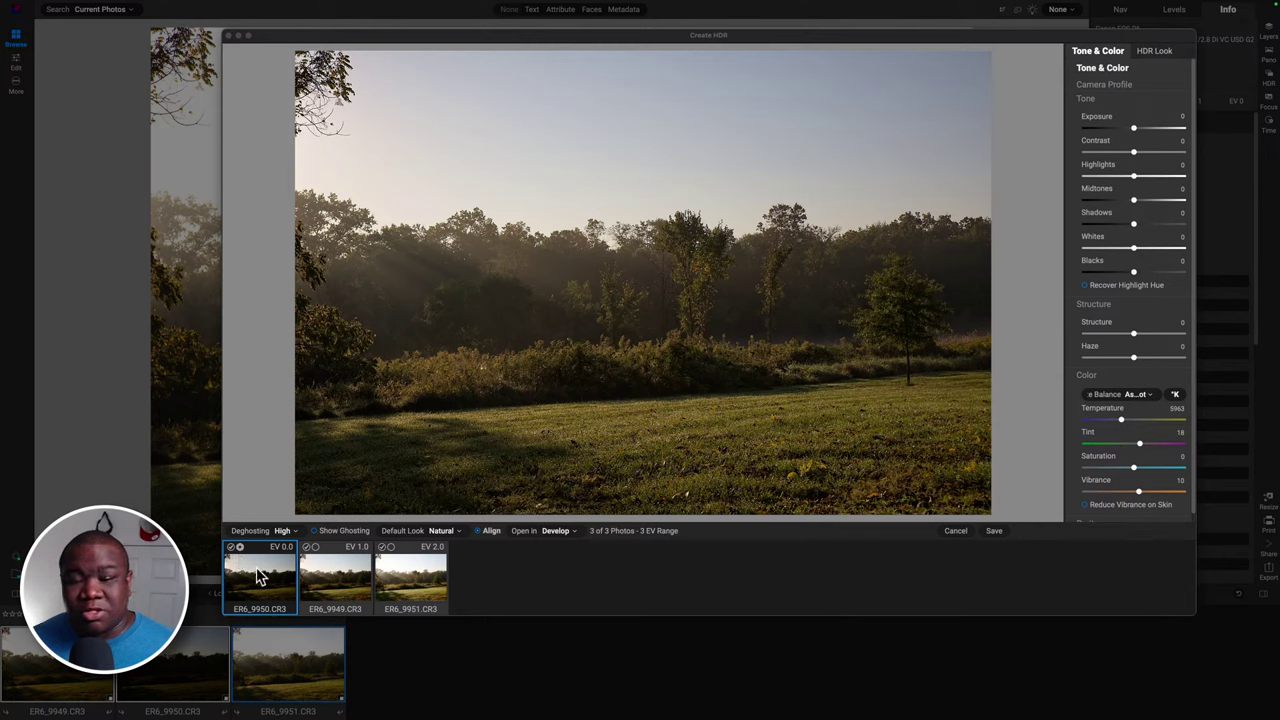
click(307, 549)
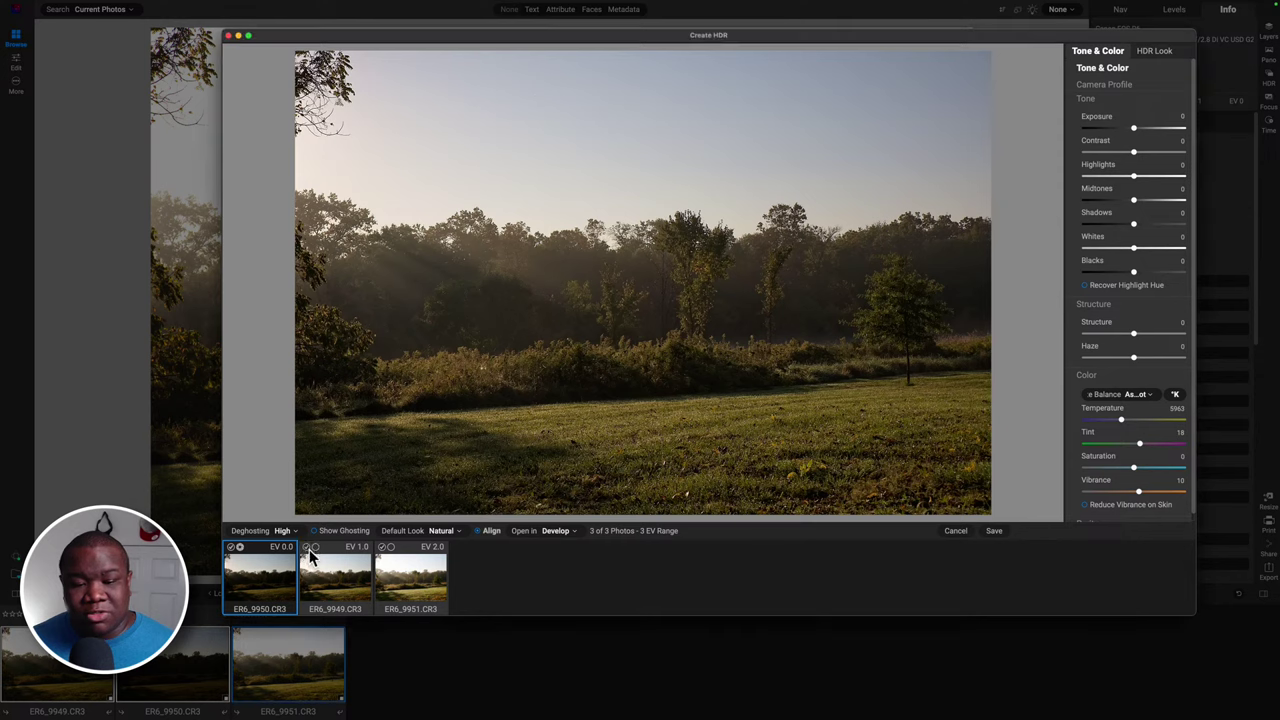
click(381, 547)
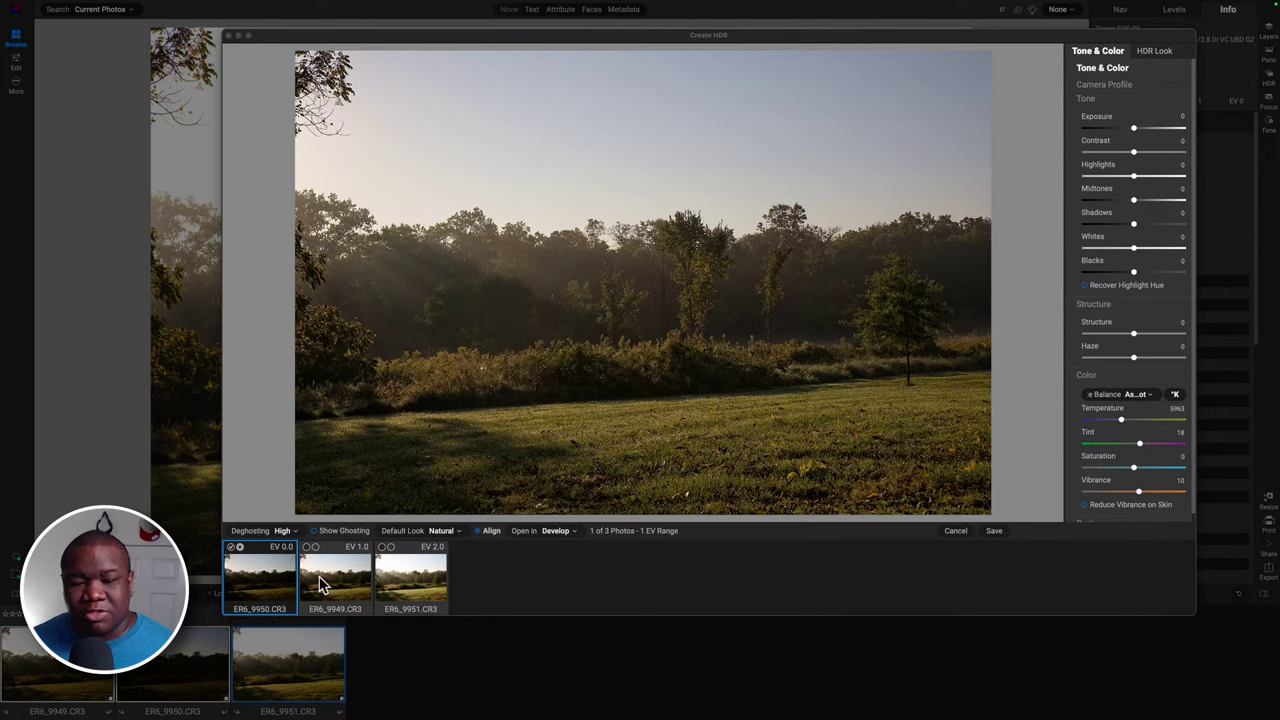
click(382, 548)
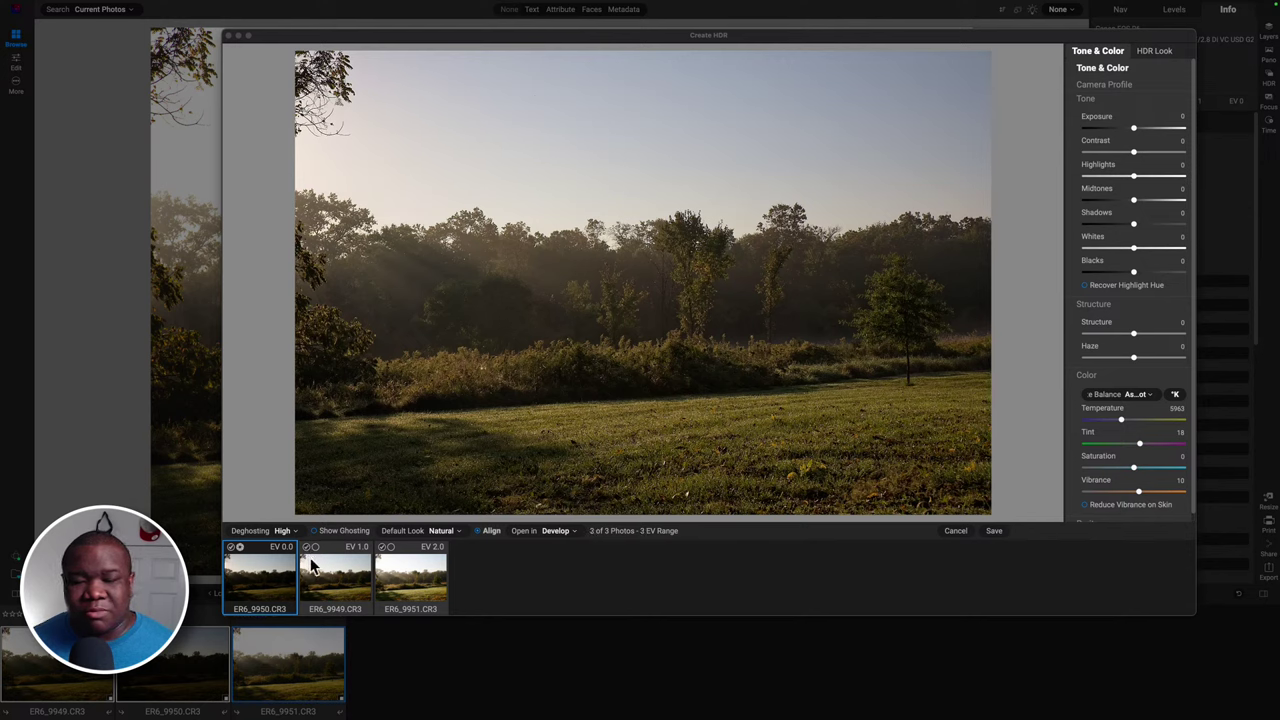
click(231, 547)
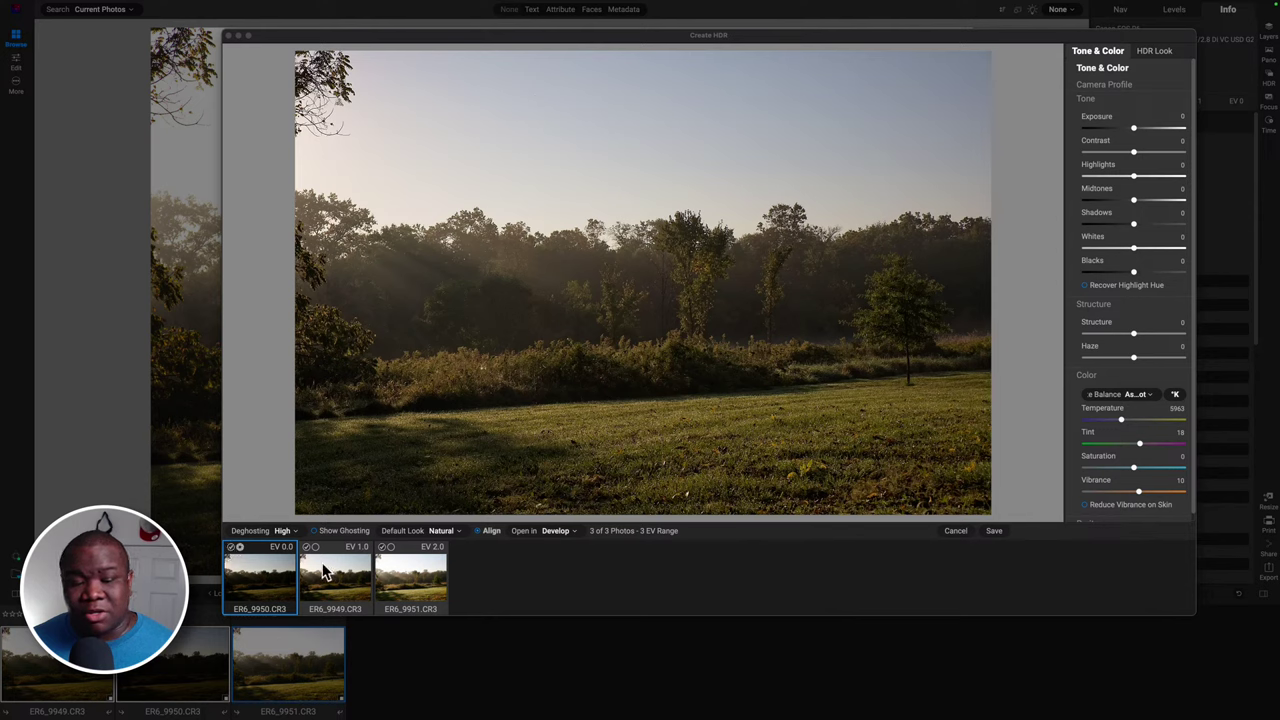
click(238, 551)
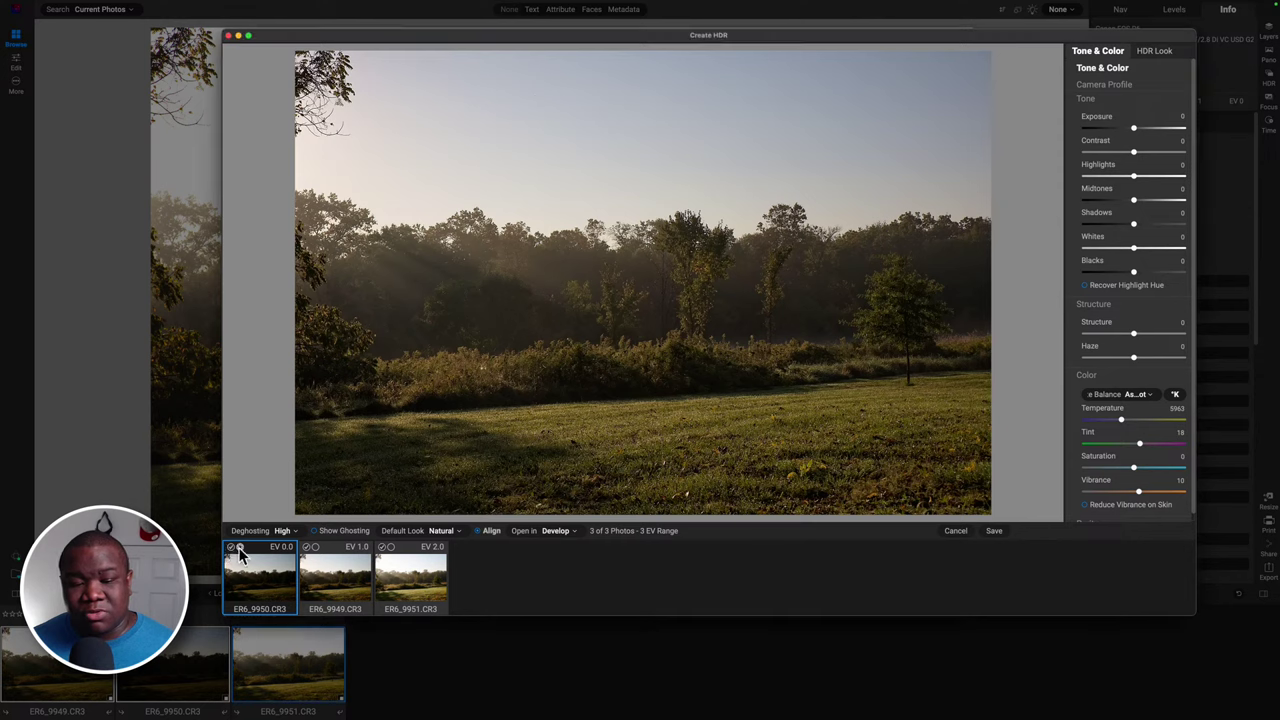
click(309, 549)
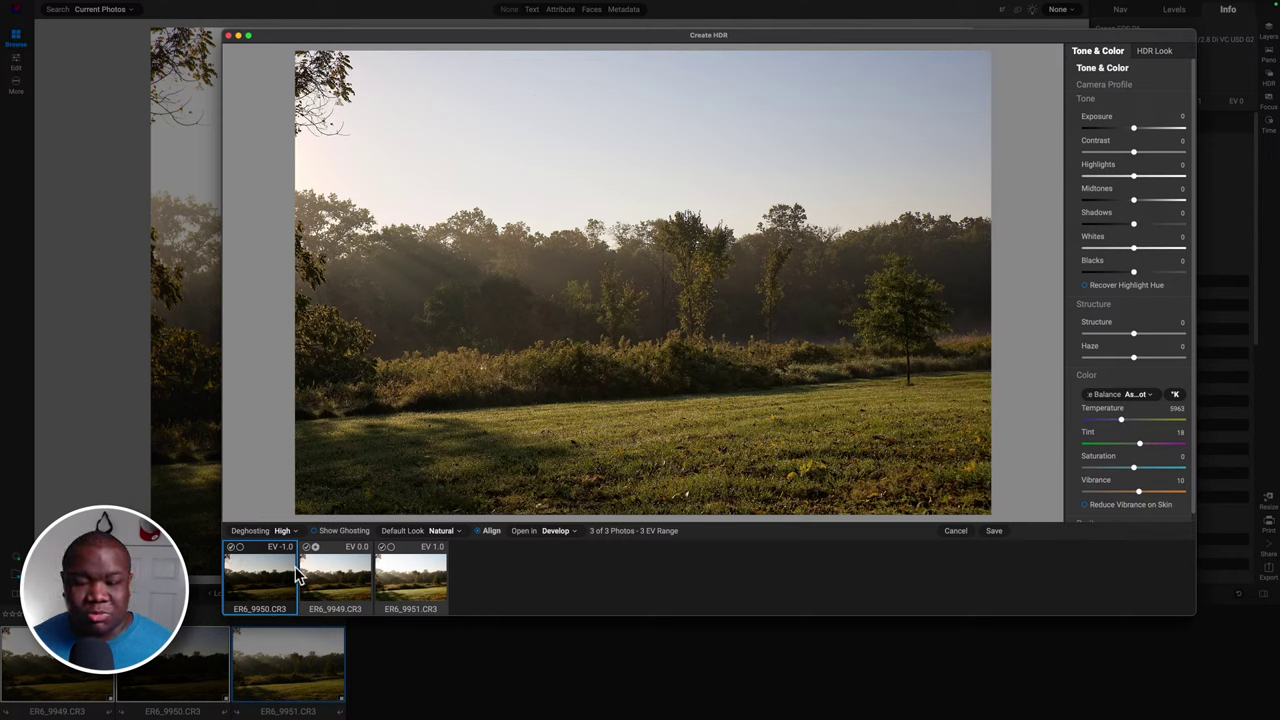
Exclude ER6_9950.CR3 from the HDR merge, using only ER6_9949.CR3 and ER6_9951.CR3.
click(330, 576)
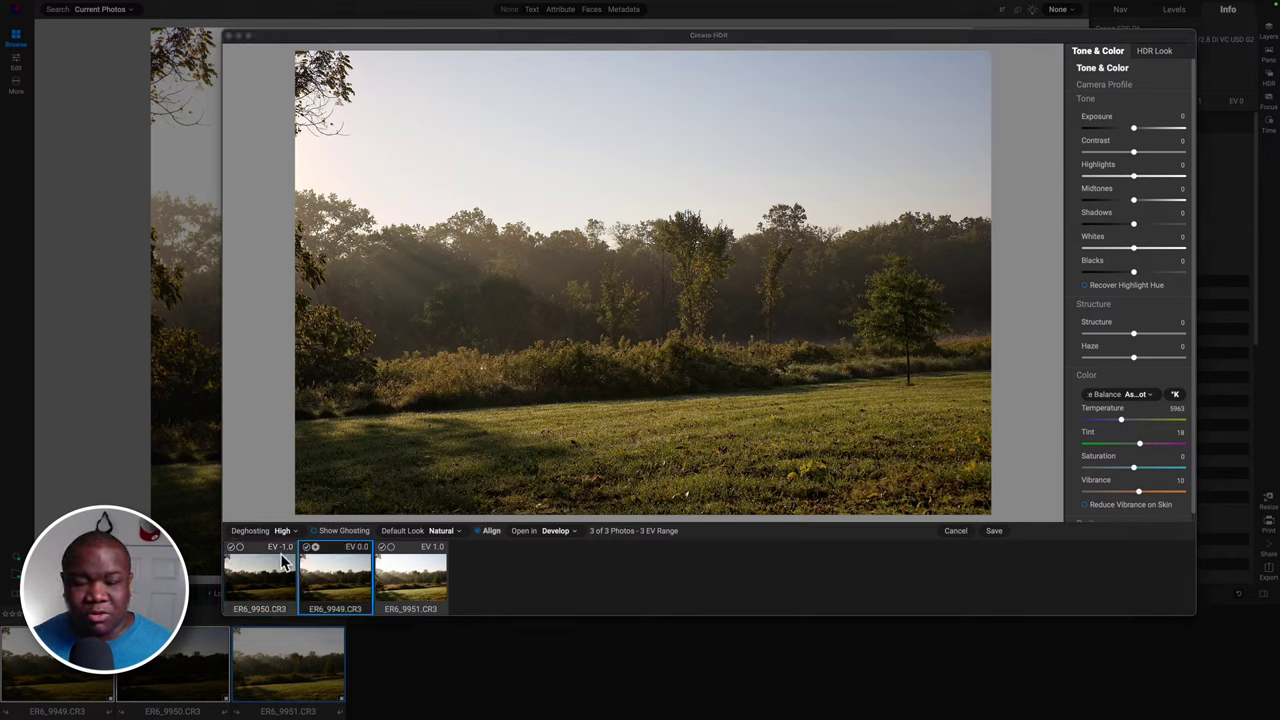
click(231, 547)
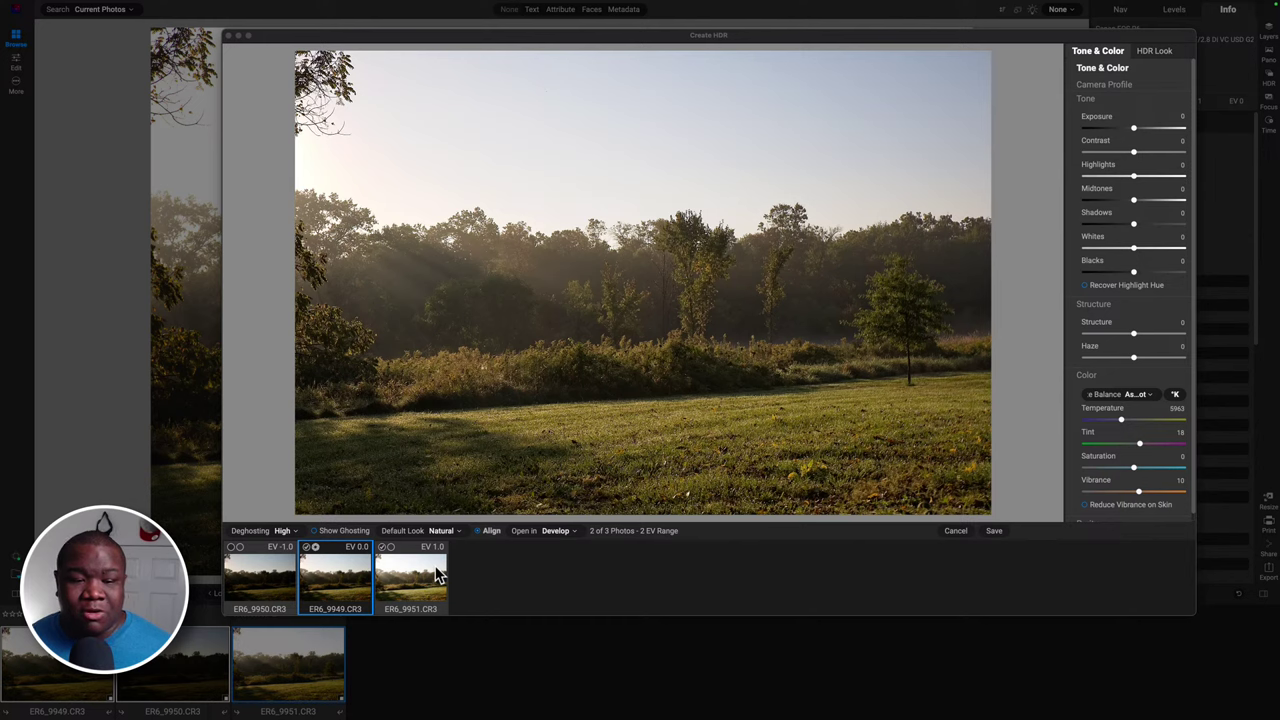
click(389, 585)
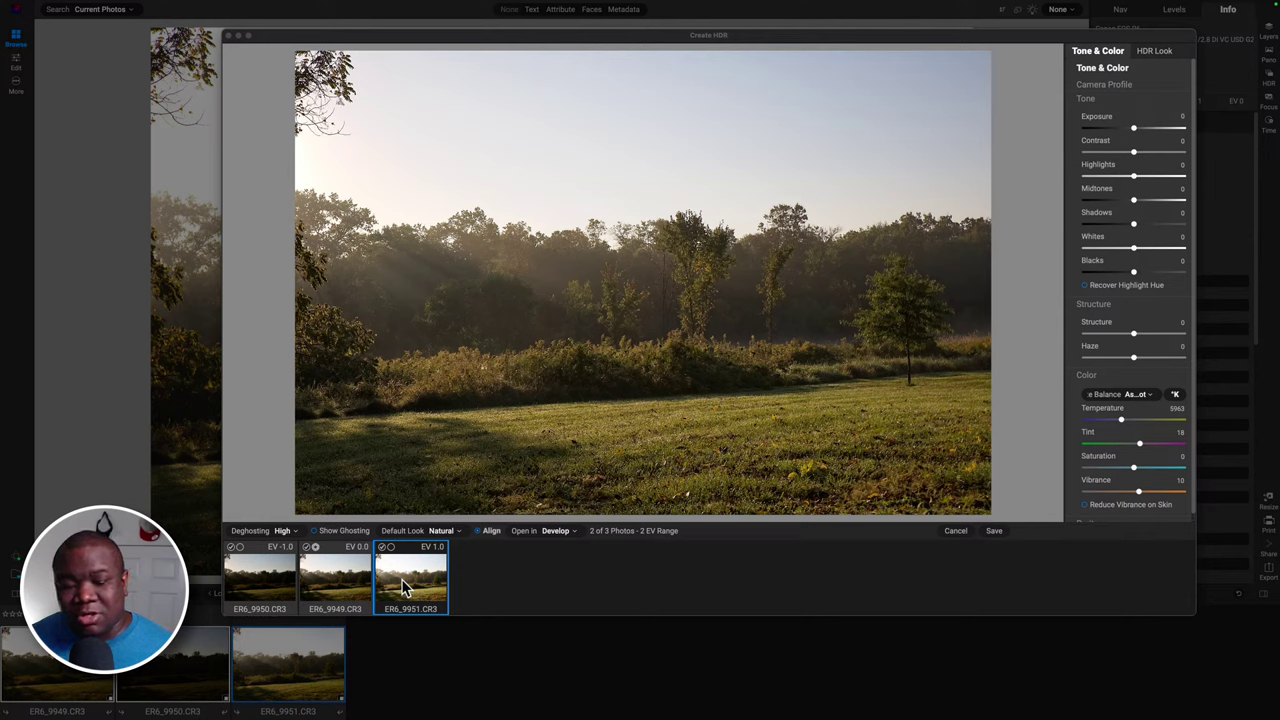
click(232, 548)
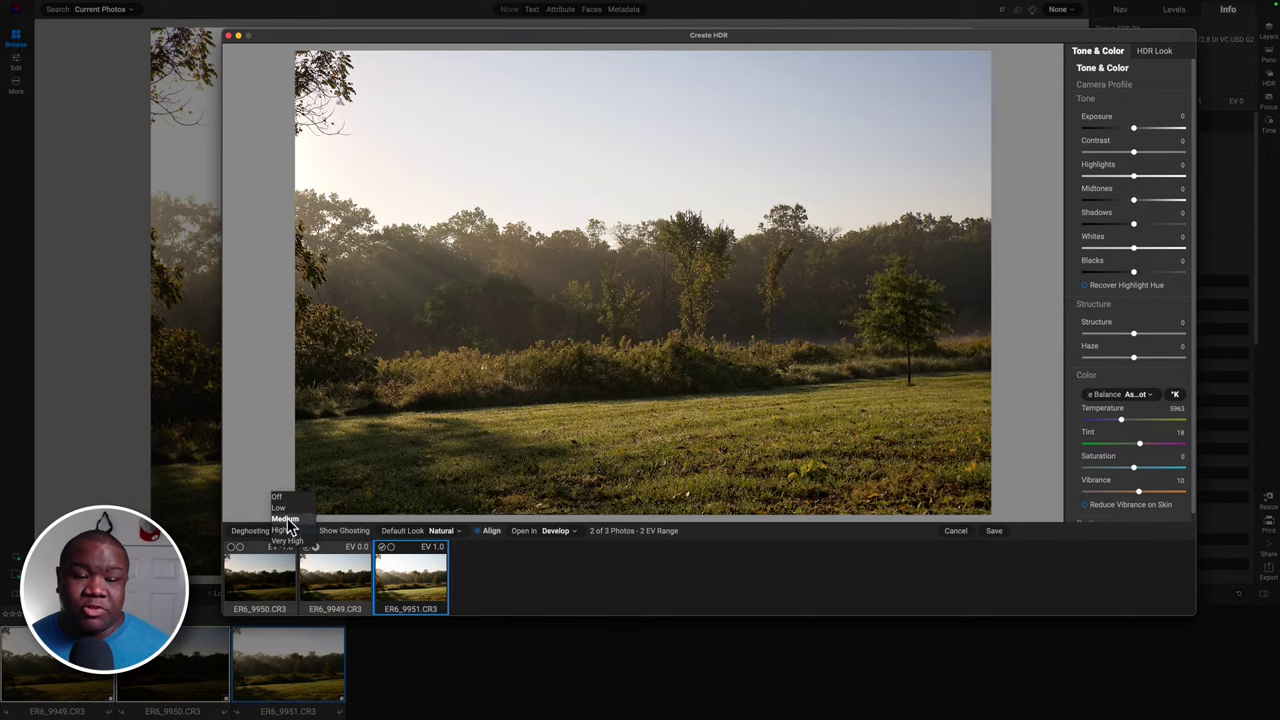
Try turning deghosting off, show the ghosting overlay, and set Deghosting to Medium.
click(278, 497)
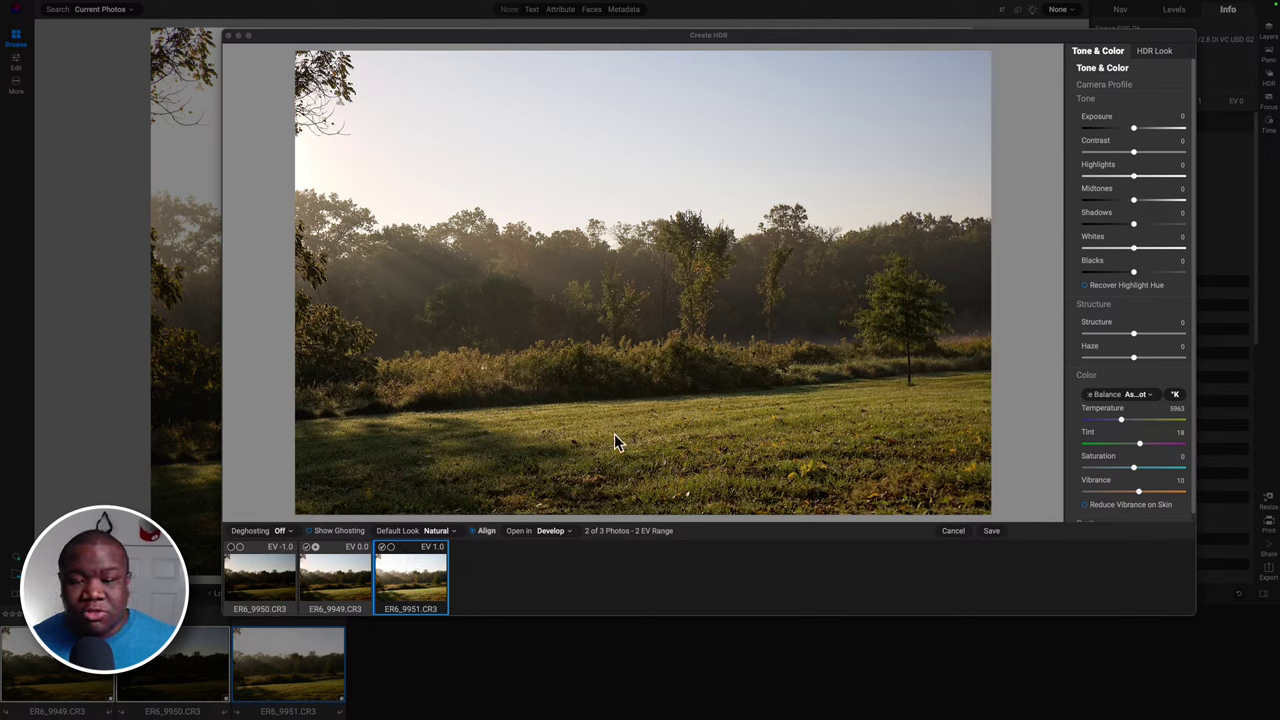
click(310, 540)
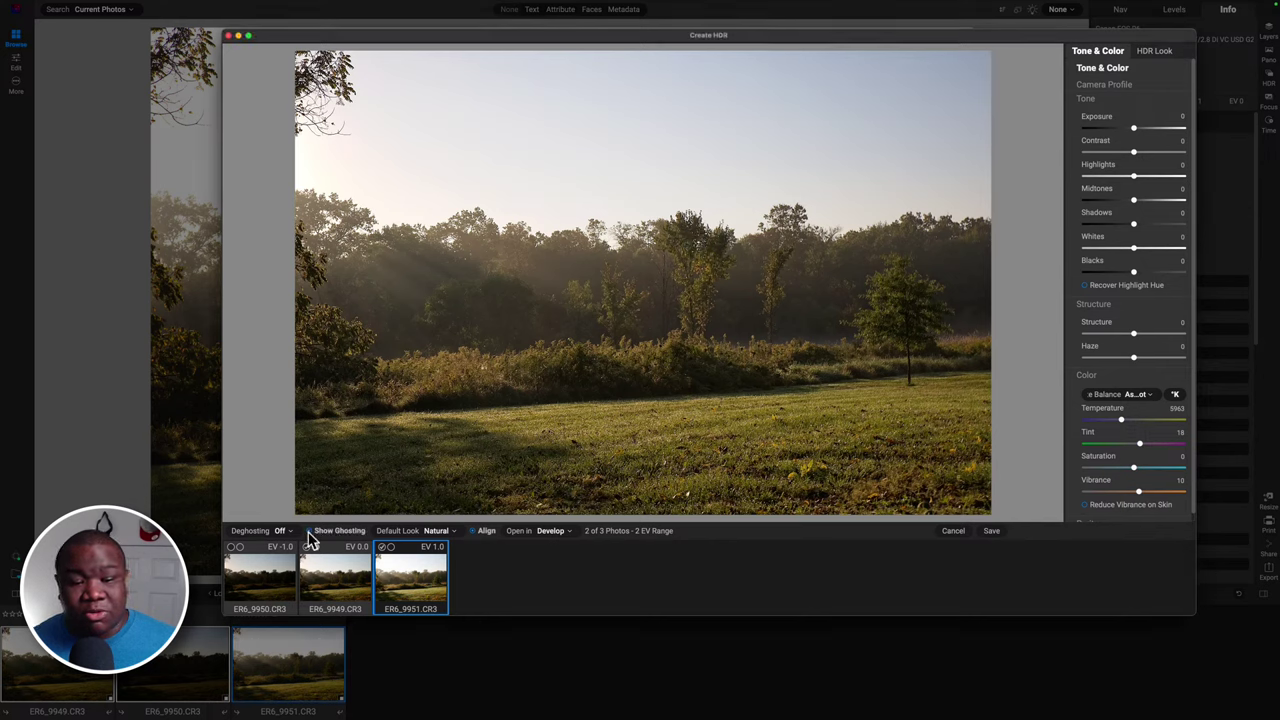
click(283, 531)
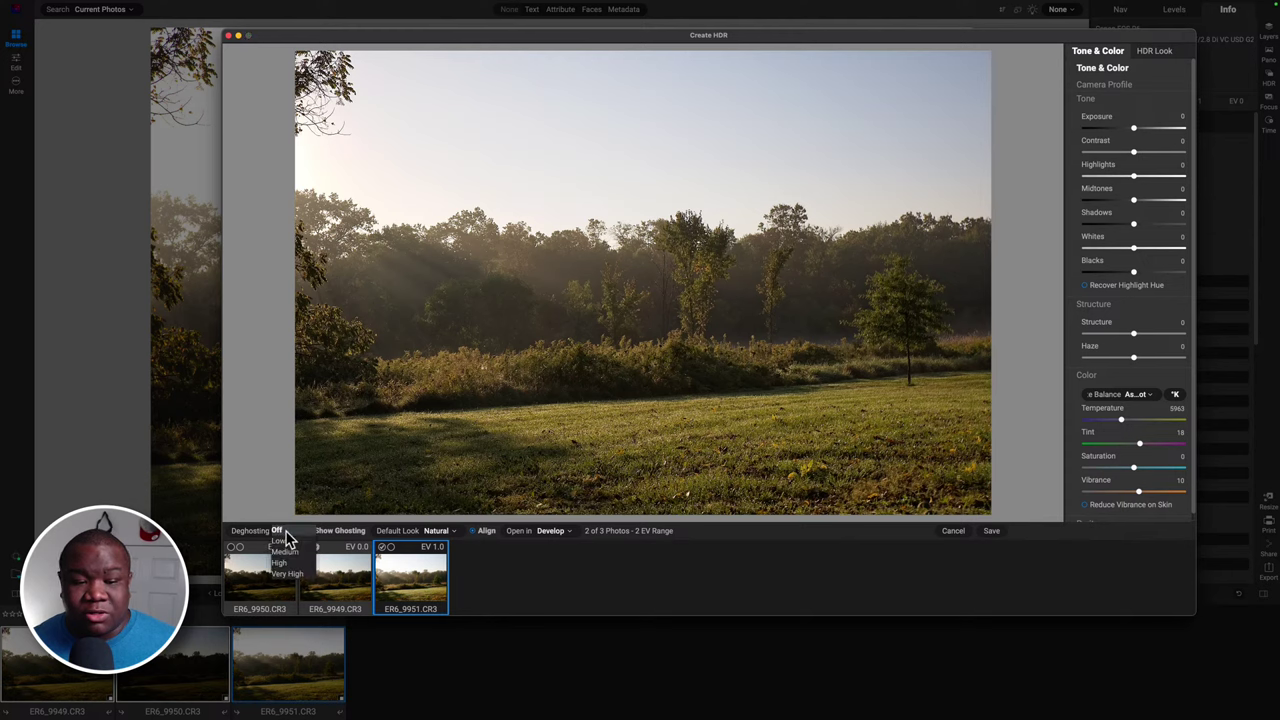
click(286, 559)
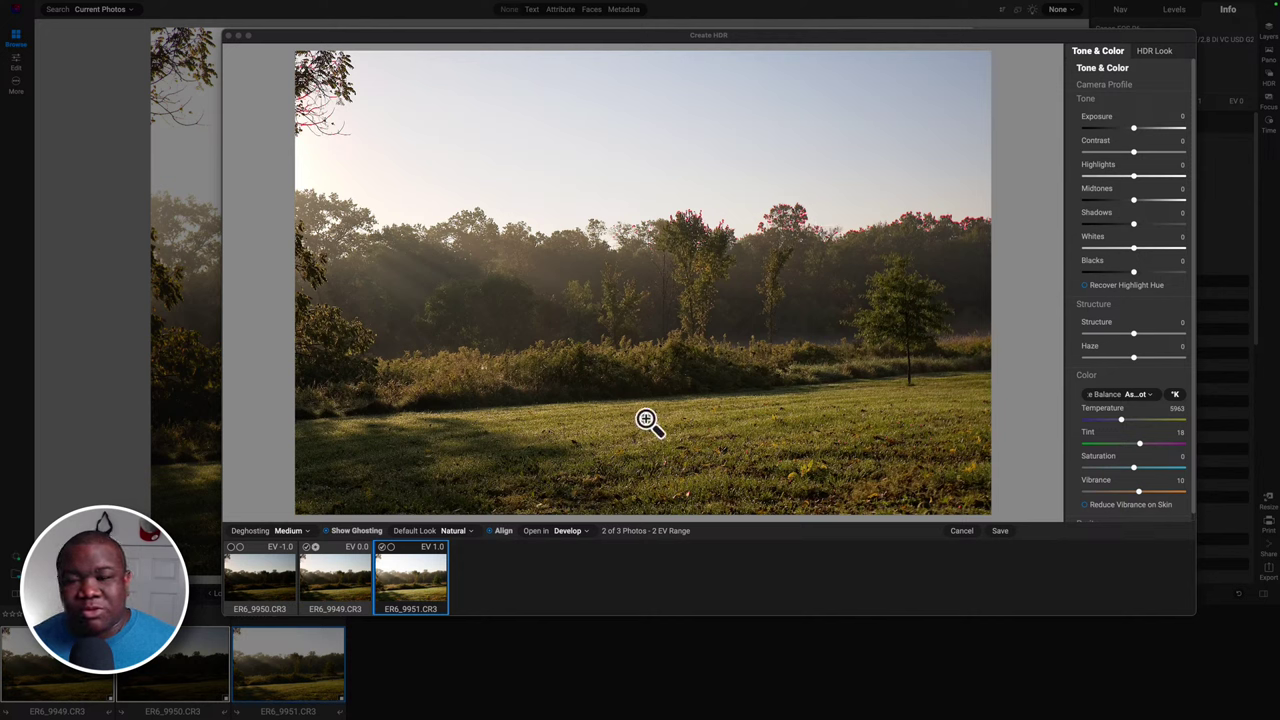
Examine the ghosting overlay on the treetops at closer zoom and hide the overlay.
click(695, 215)
click(695, 215)
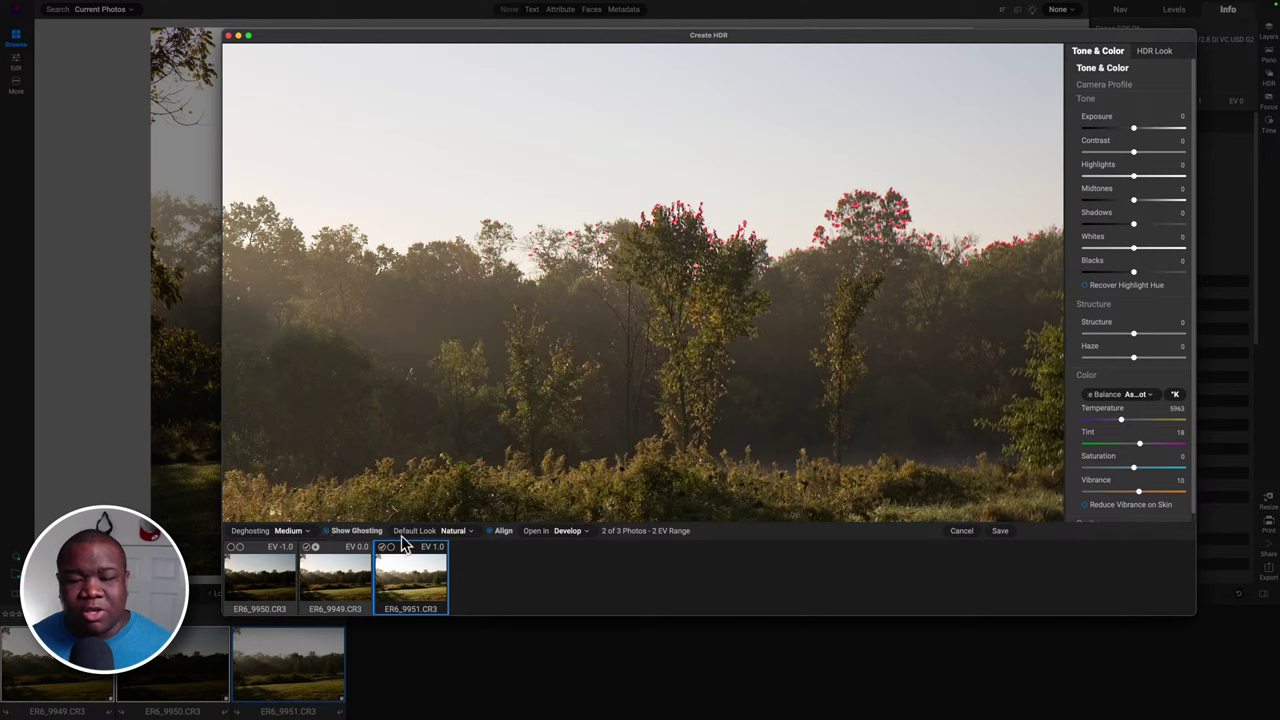
click(328, 530)
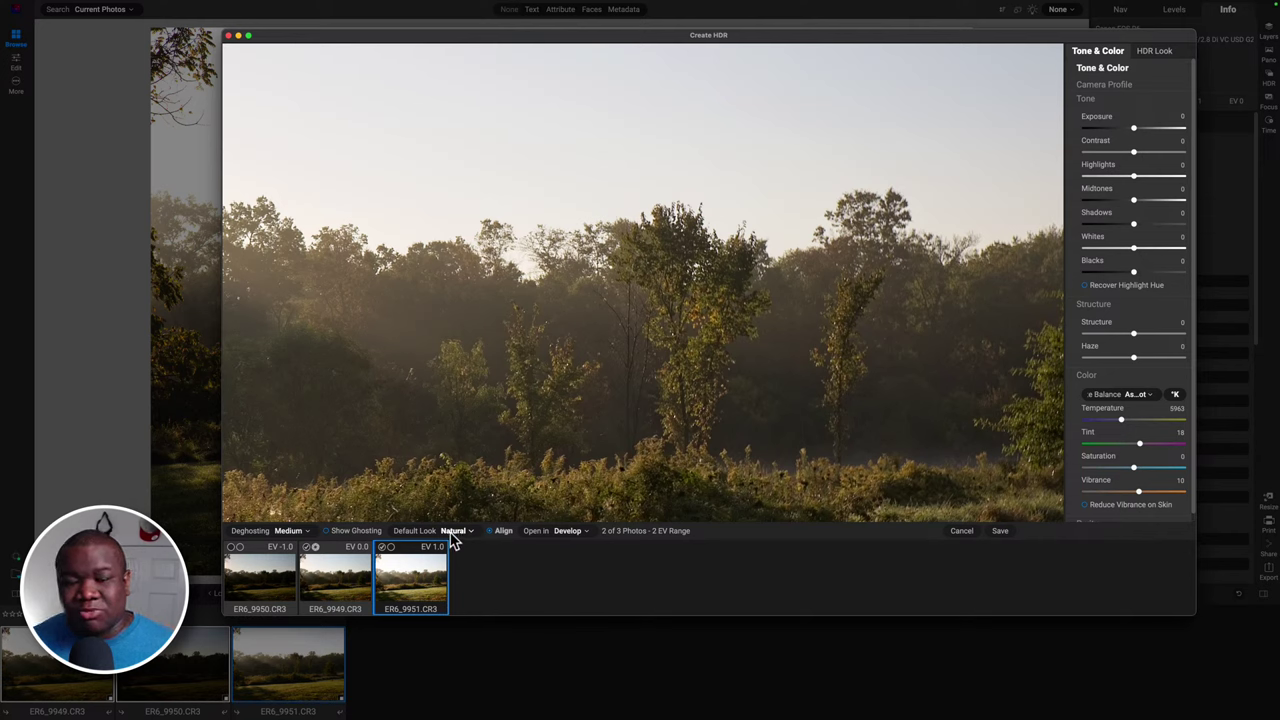
Look over the HDR Look settings, check the whole preview, and save the HDR with Develop as the opening module.
click(1158, 51)
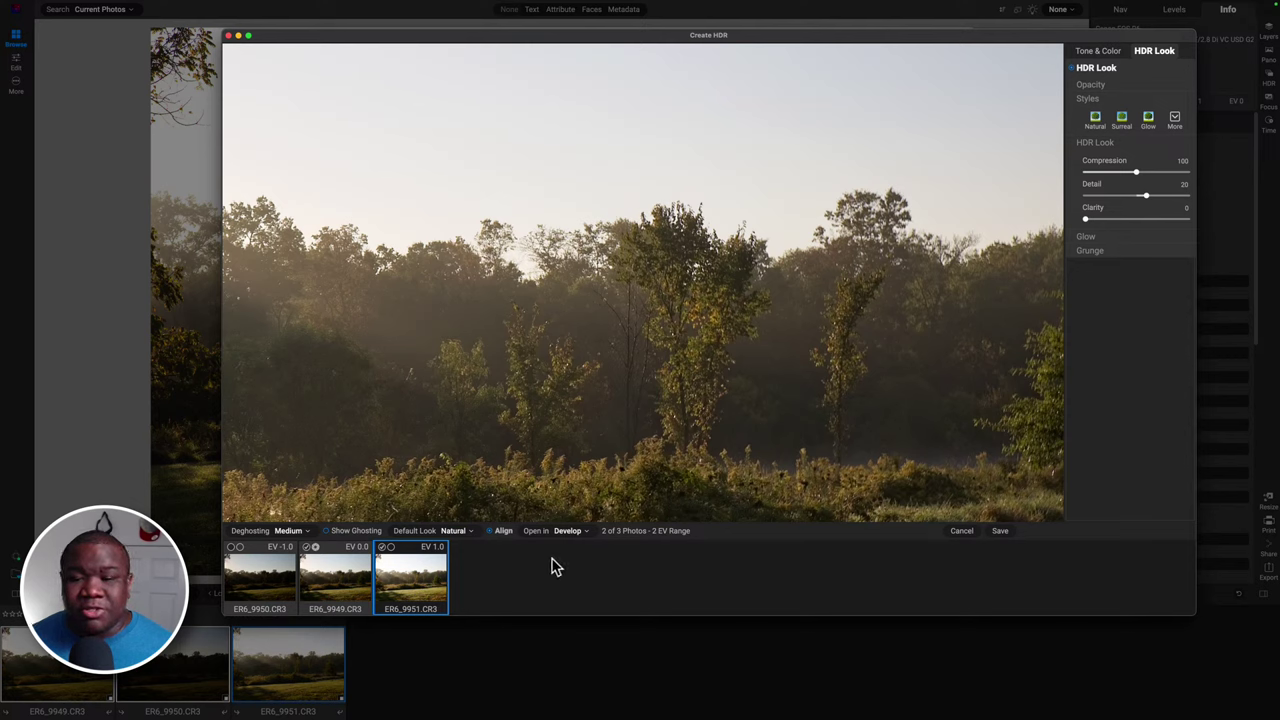
click(643, 282)
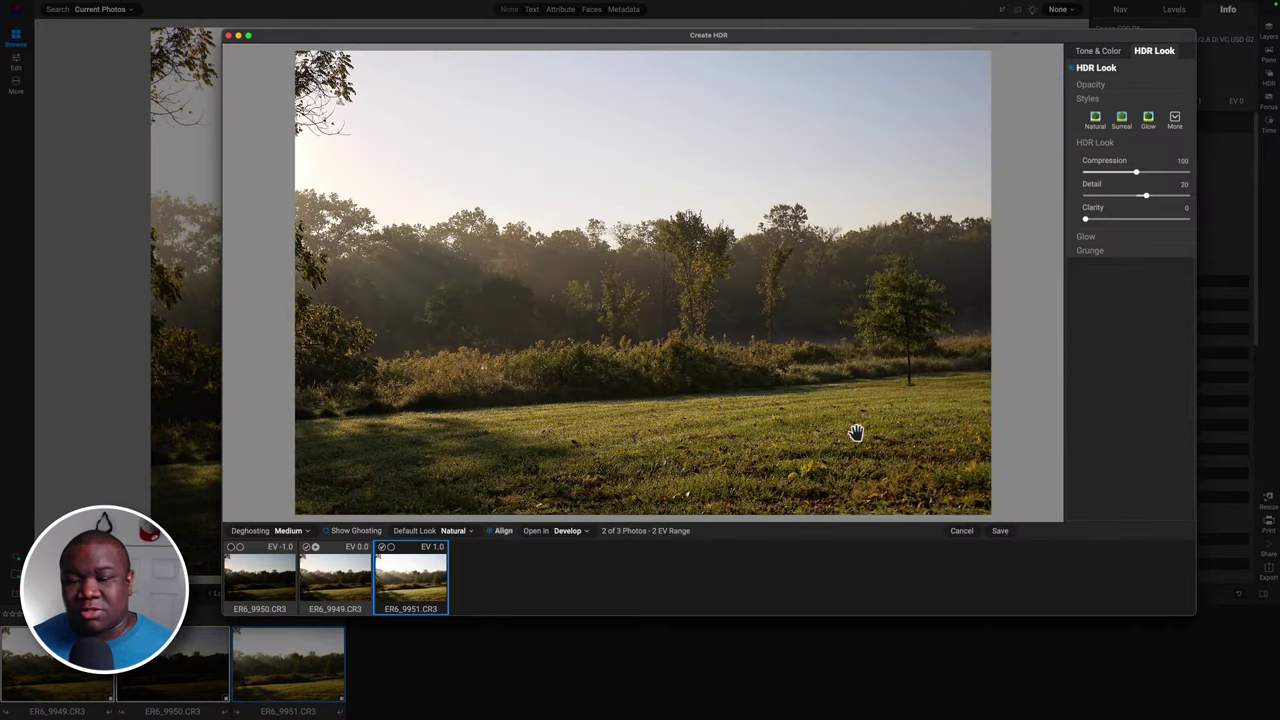
click(999, 531)
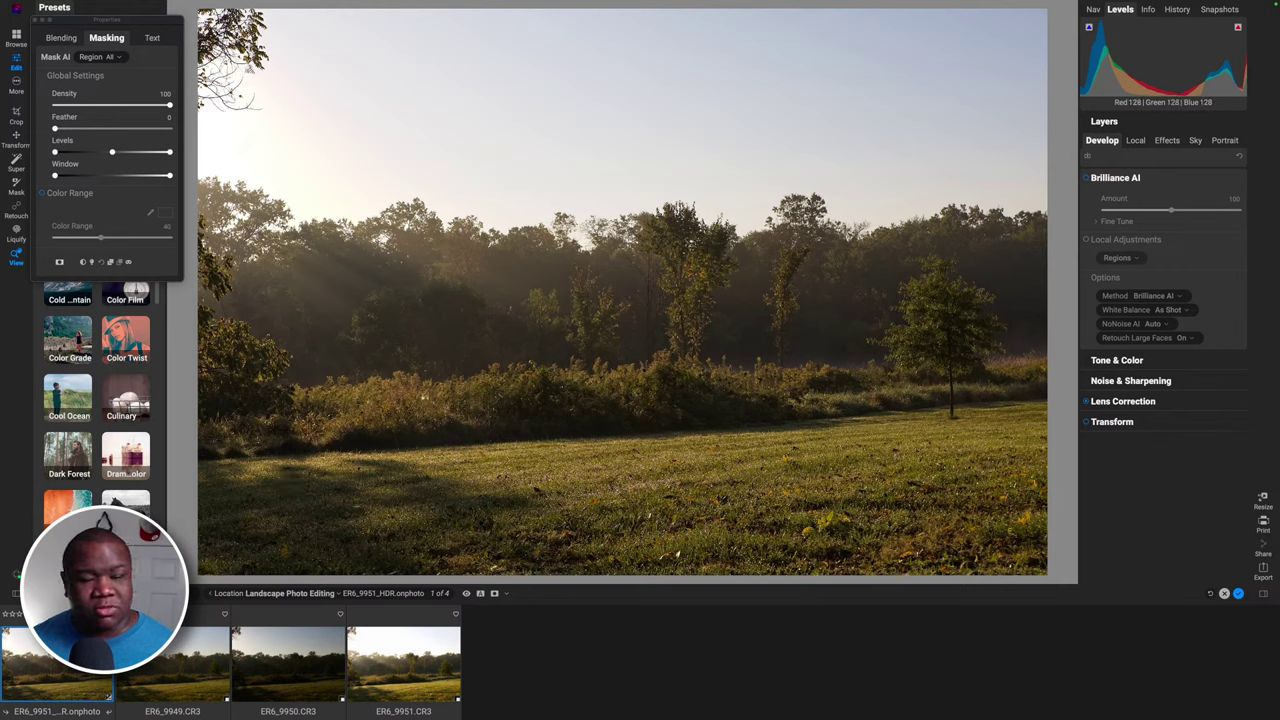
Hide the filmstrip, move the floating masking properties away from the photo, and show the clipping overlay on the HDR photo.
key(ctrl+shift+f)
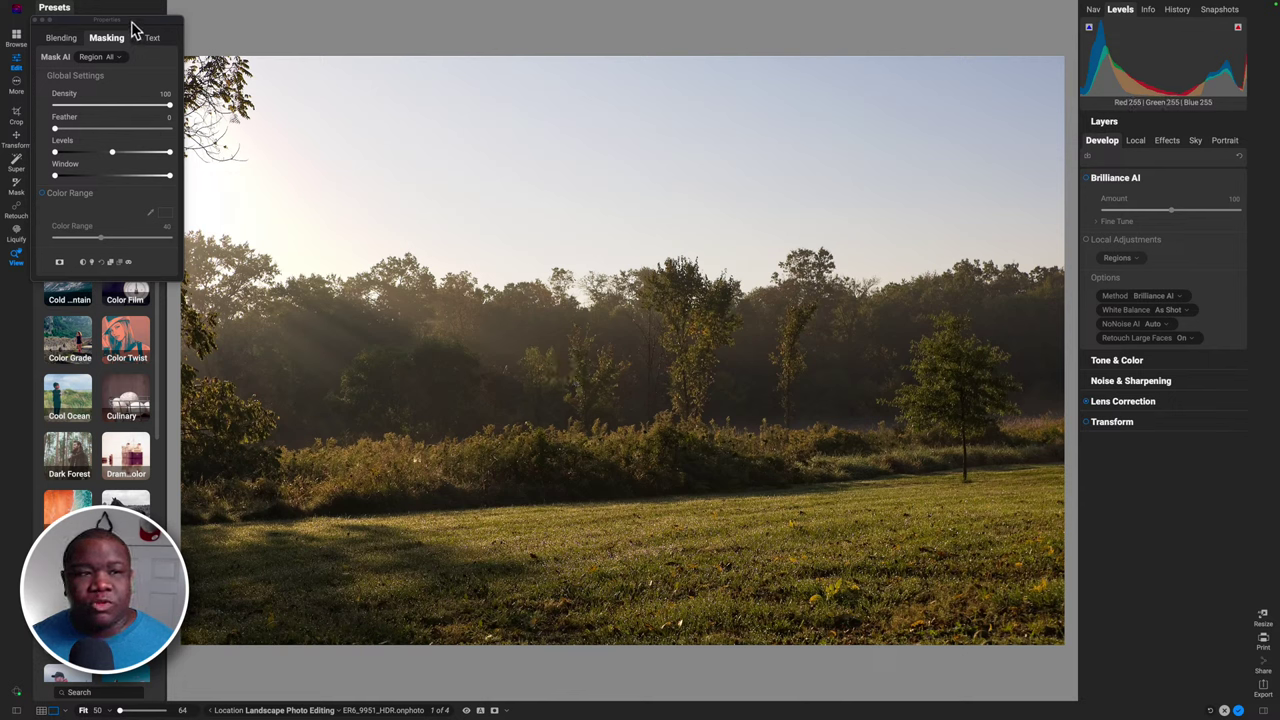
drag(131, 19, 121, 12)
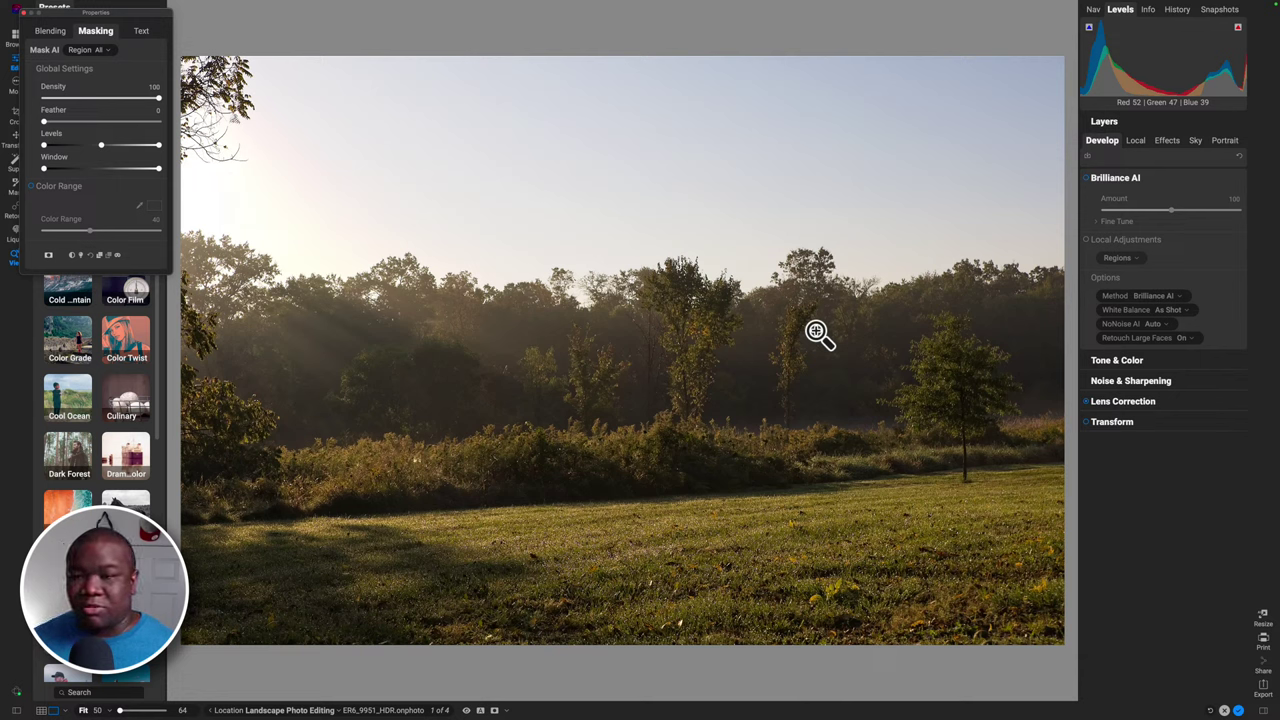
click(1089, 27)
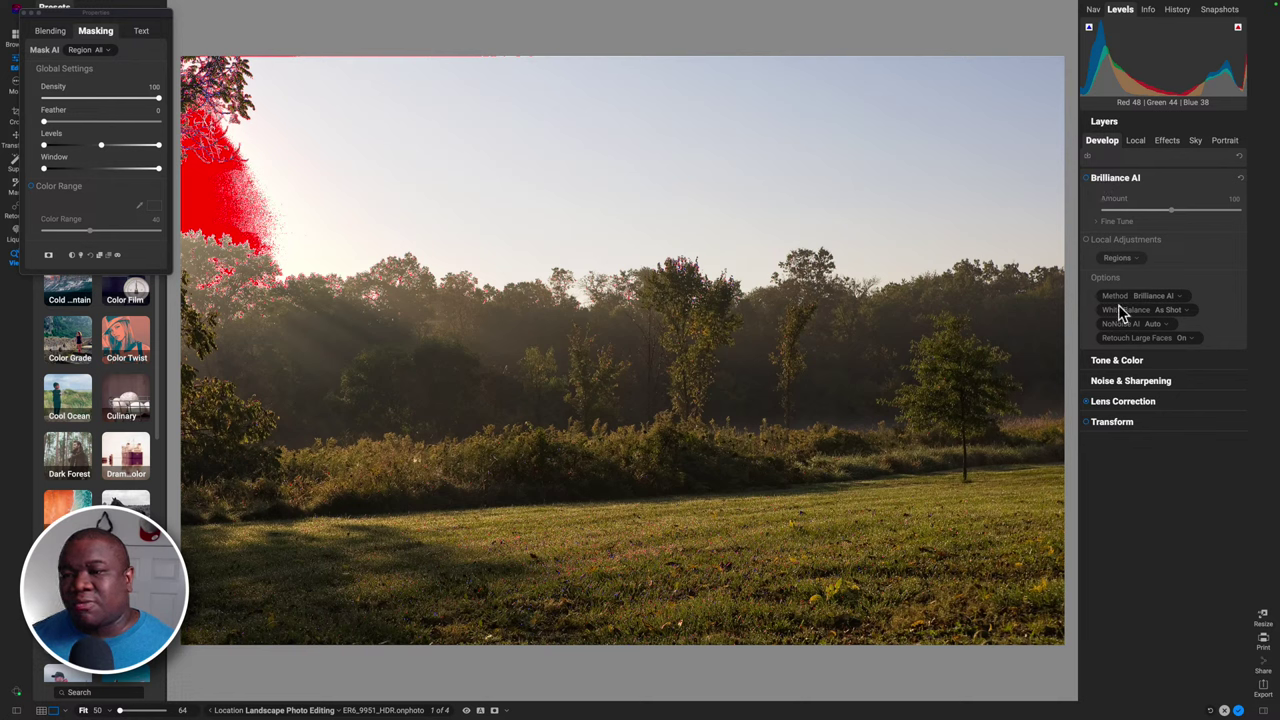
Try Highlights at -57, Shadows at 31 and Blacks at -39 in Tone & Color on the HDR photo.
click(1117, 362)
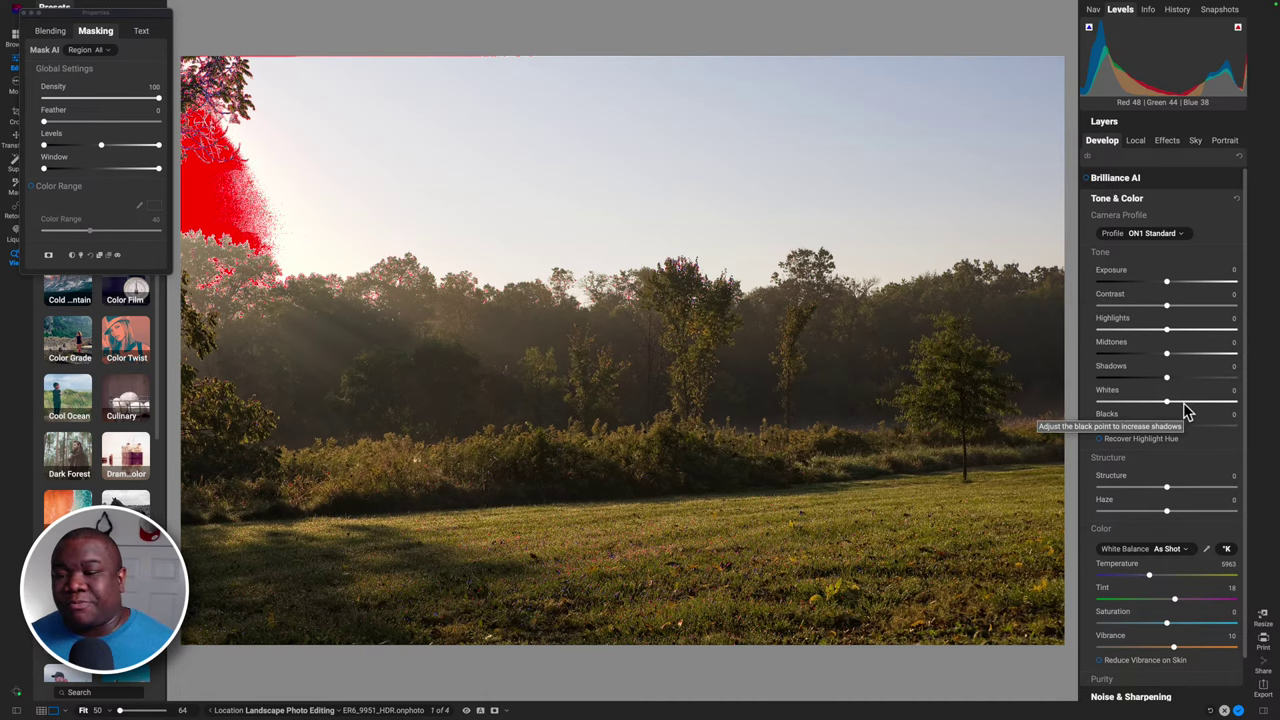
drag(1168, 335, 1128, 331)
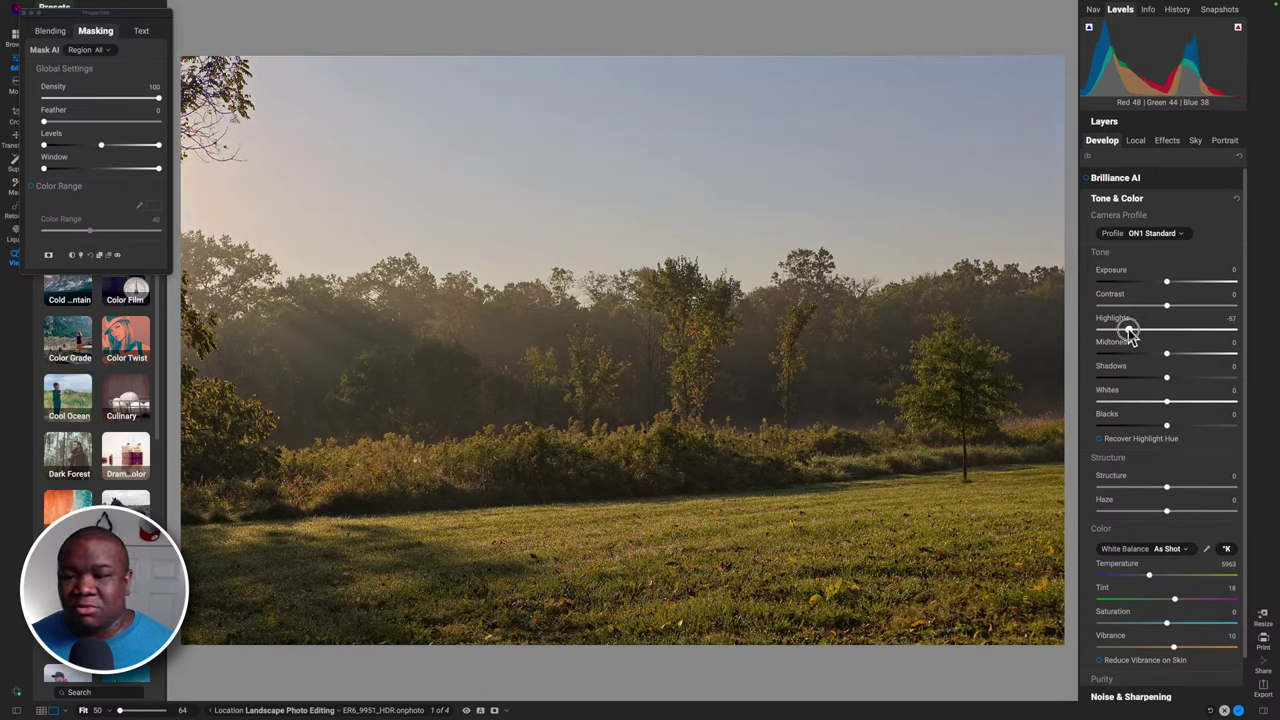
drag(1167, 381, 1190, 387)
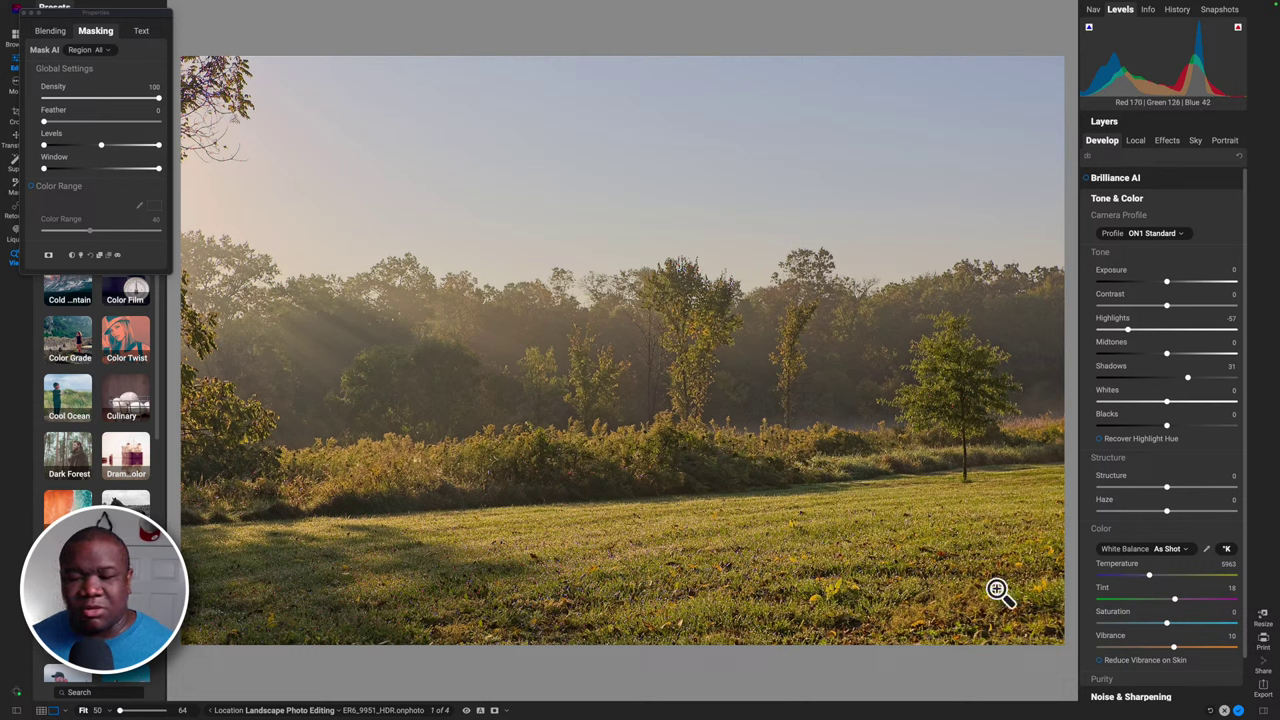
click(1160, 427)
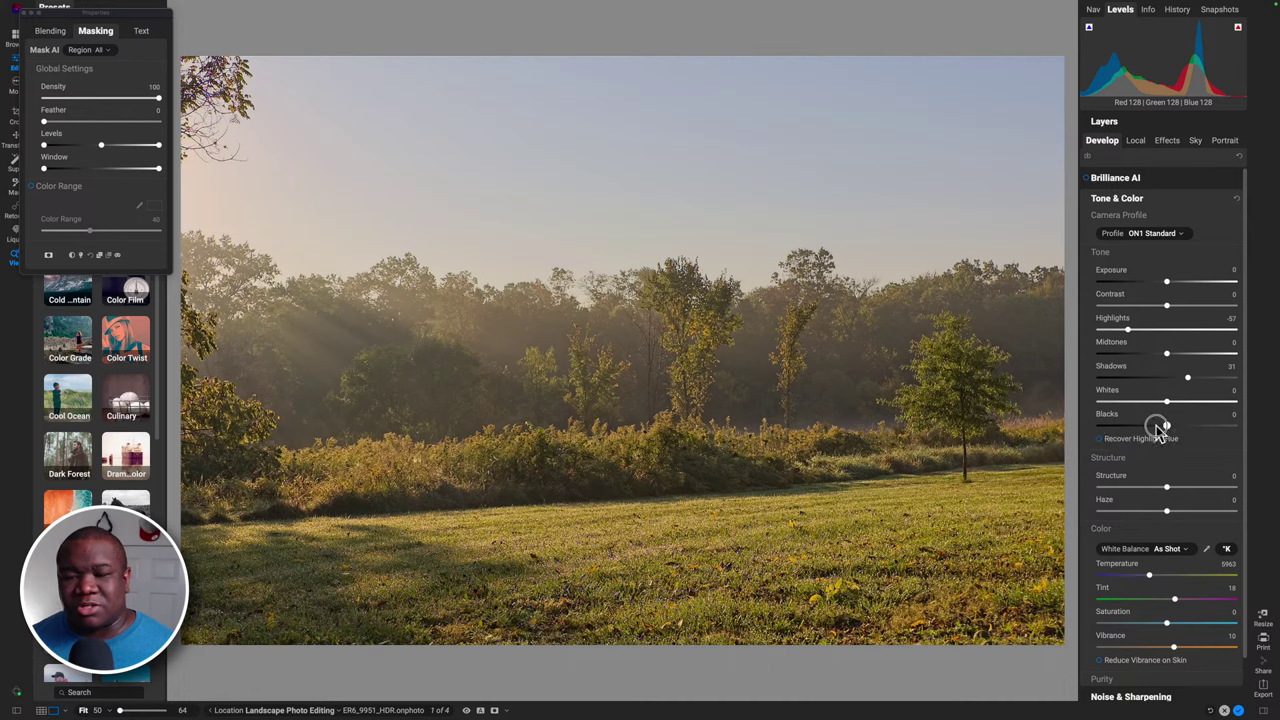
drag(1158, 428, 1144, 433)
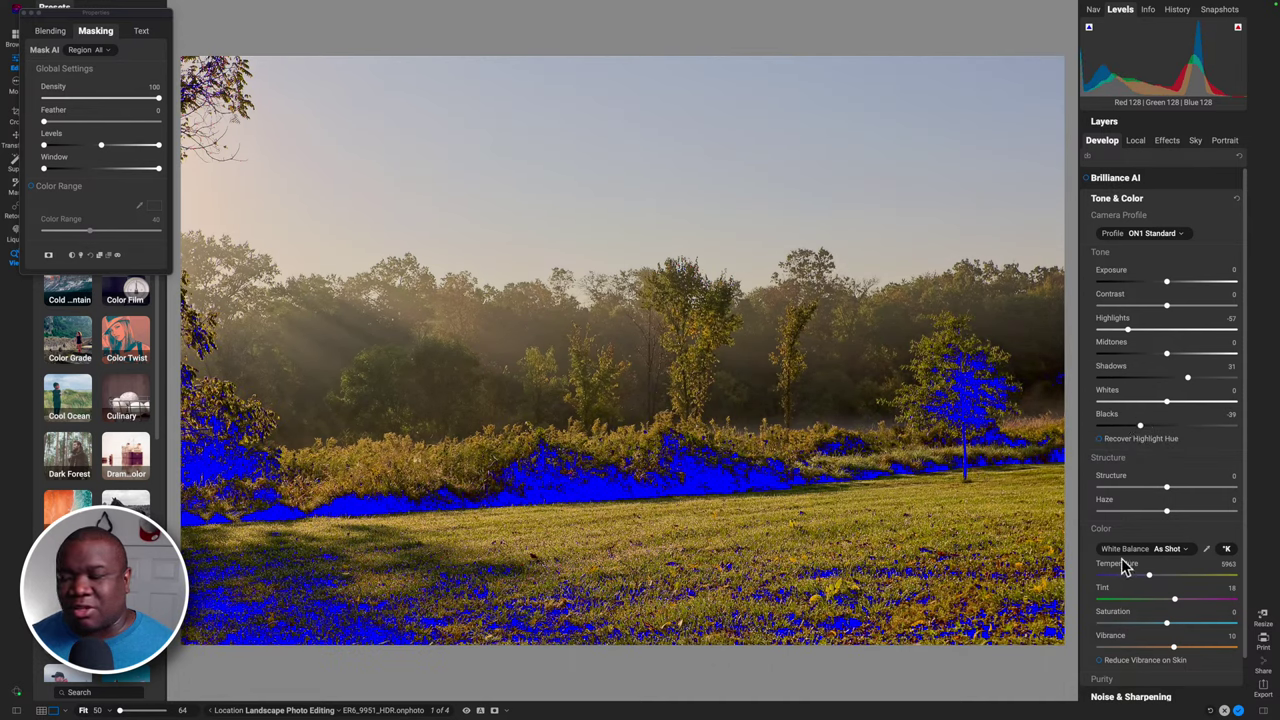
Cancel editing of the HDR photo, discarding its adjustments, and show the folder as a thumbnail grid.
click(1224, 710)
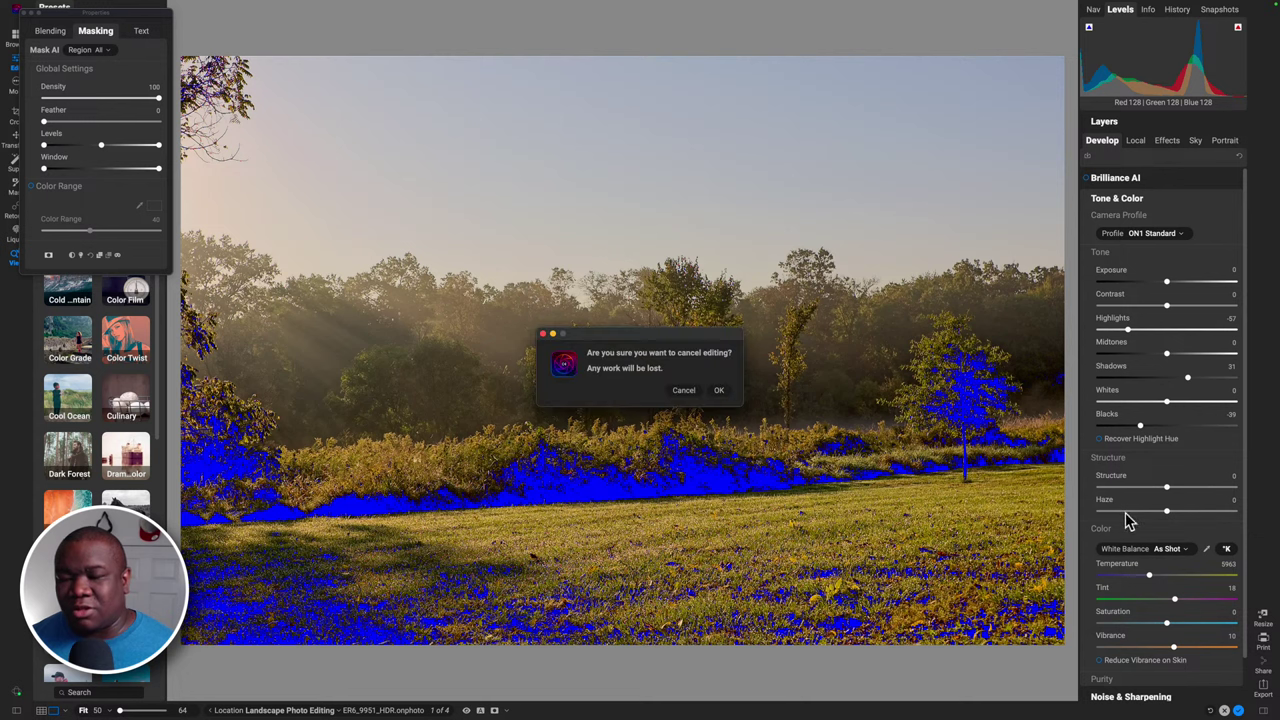
click(719, 391)
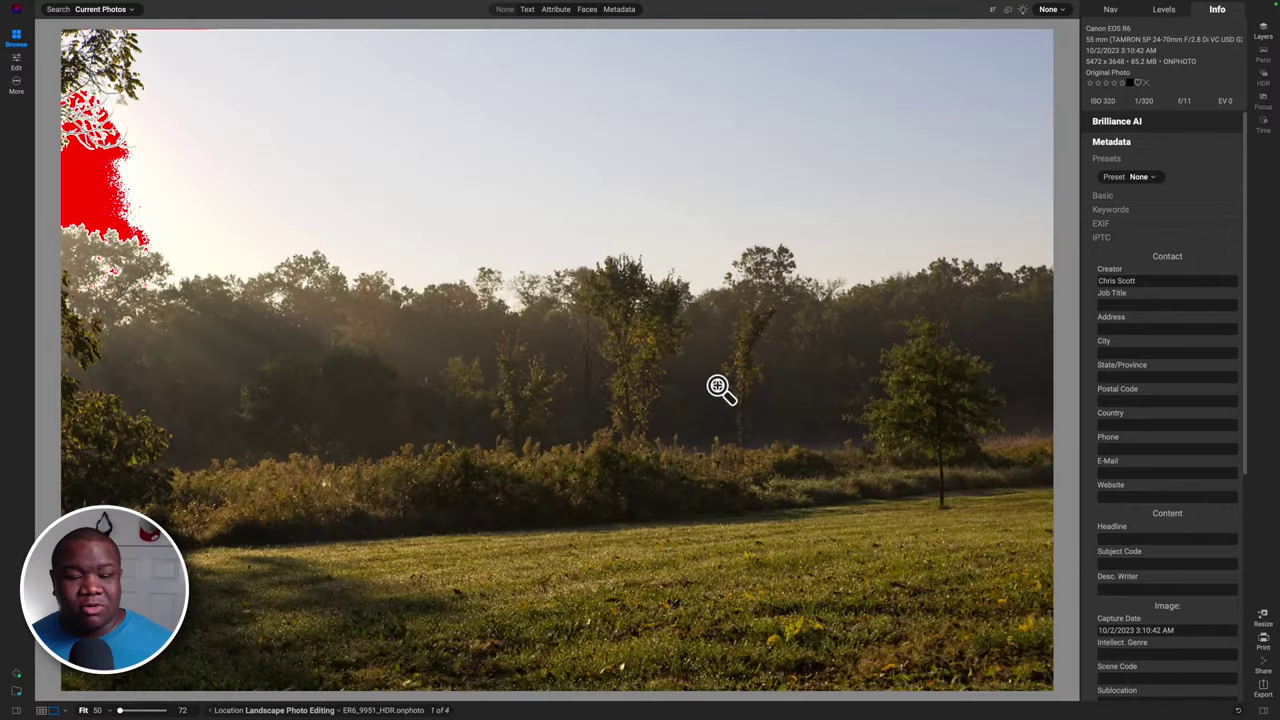
click(42, 710)
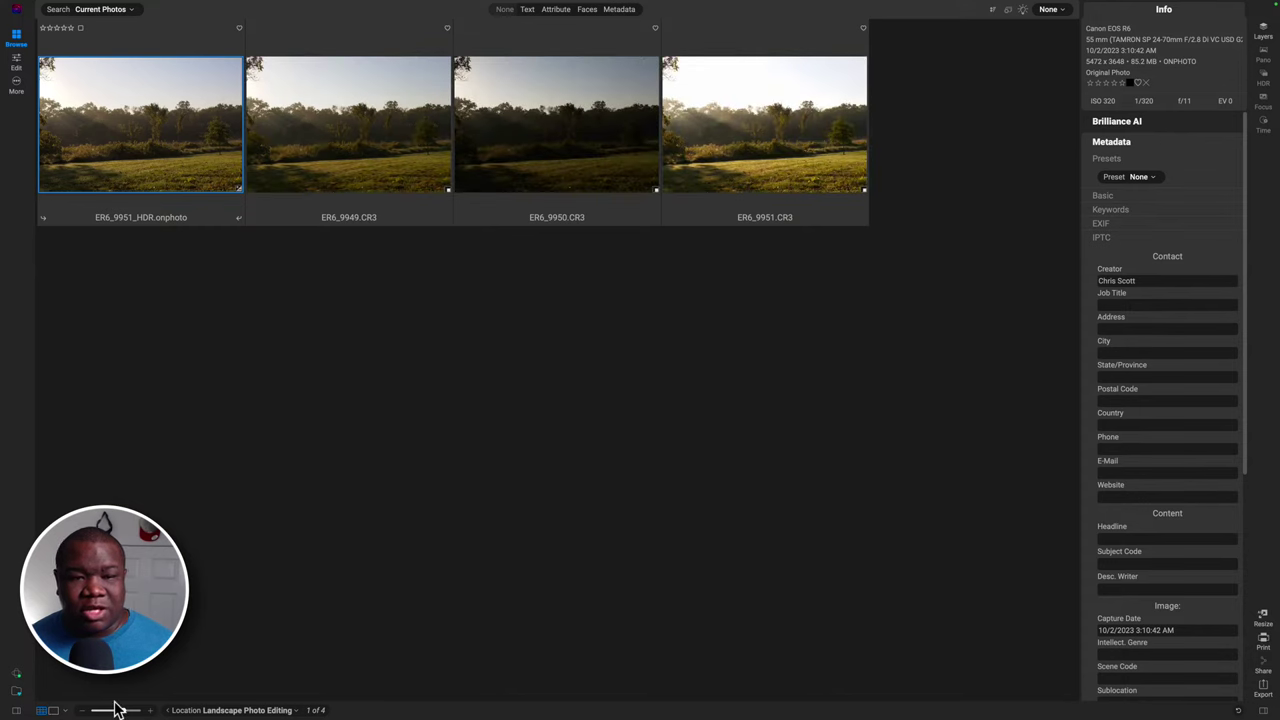
Open ER6_9949.CR3 for editing, try Highlights at -20, and reset Highlights to its default.
click(737, 129)
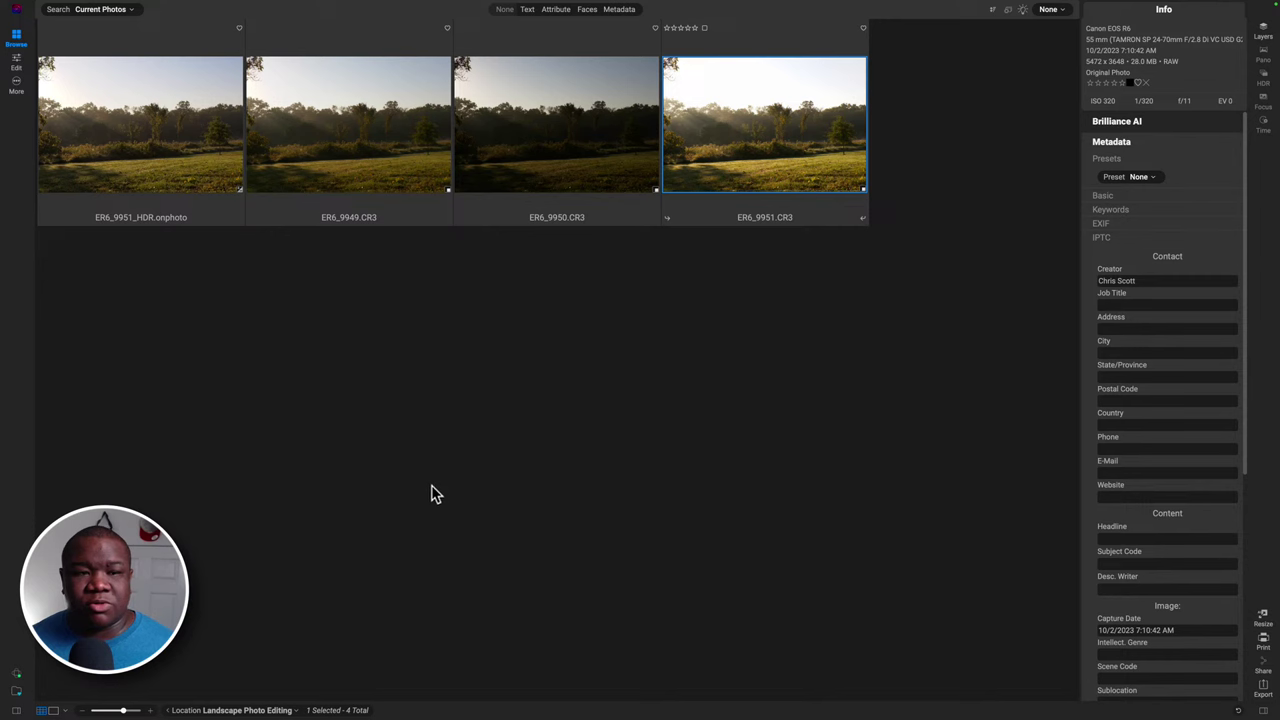
click(358, 150)
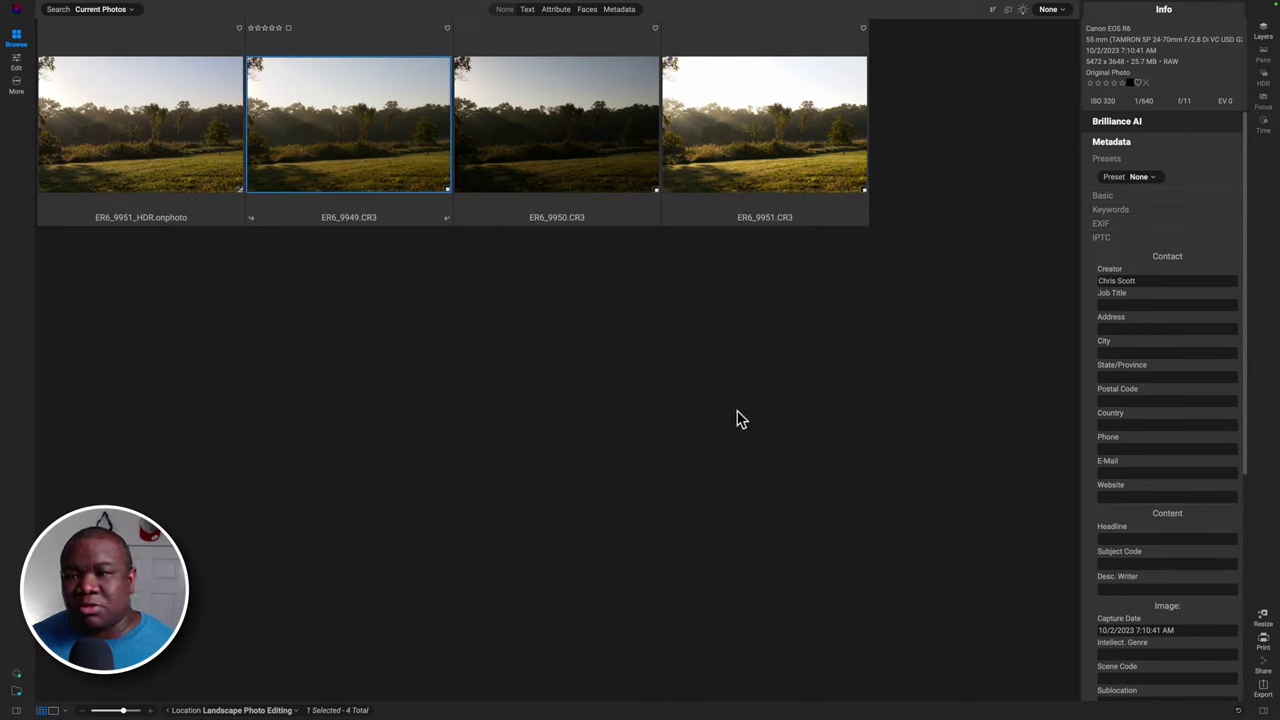
click(16, 64)
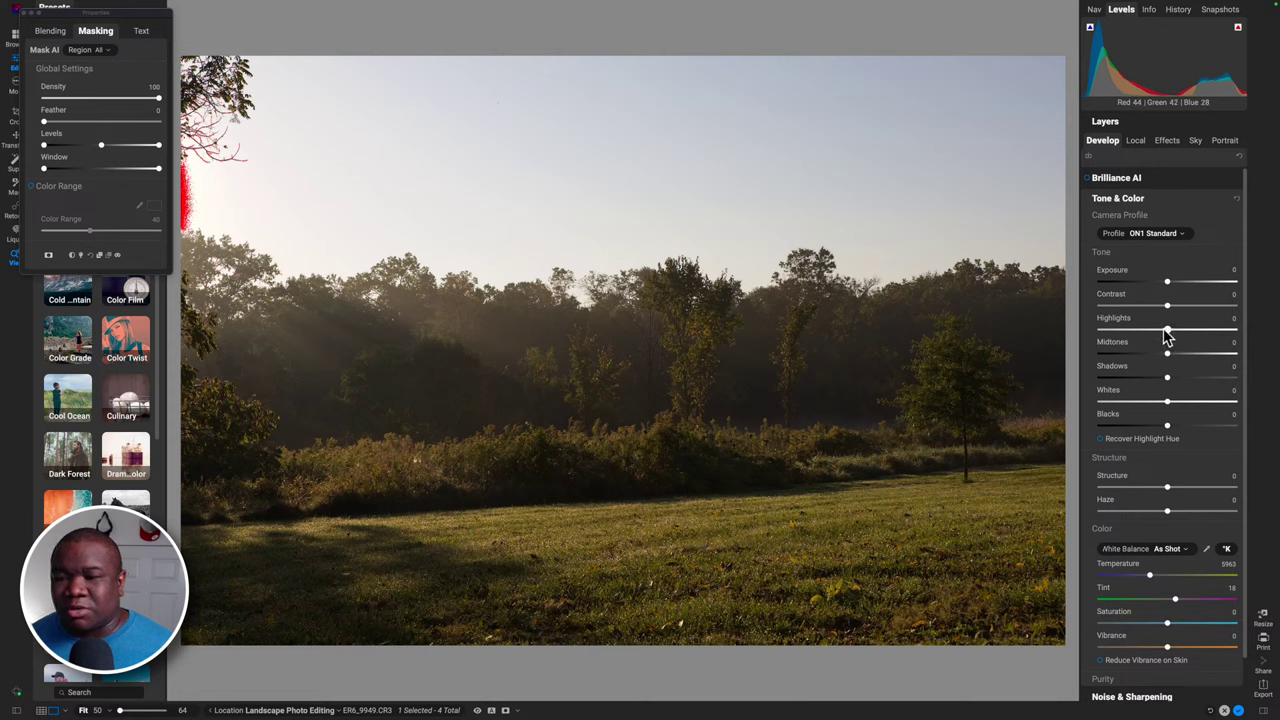
drag(1165, 331, 1153, 333)
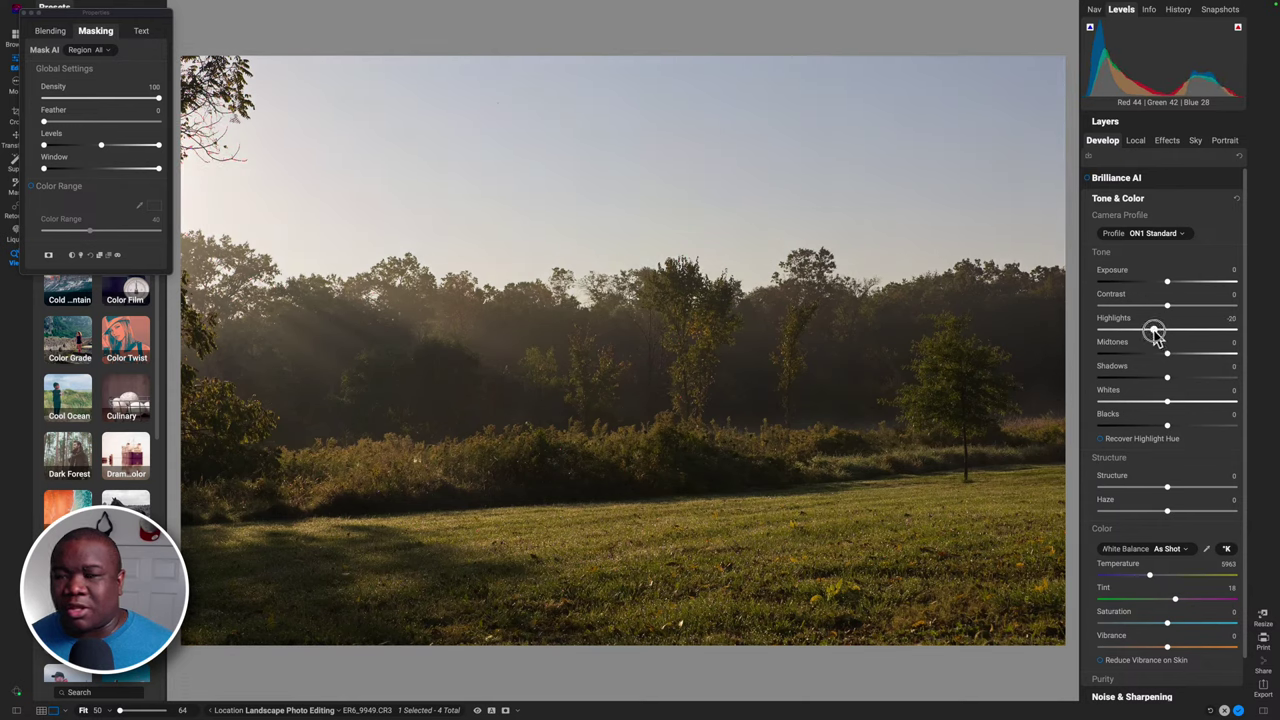
double_click(1125, 318)
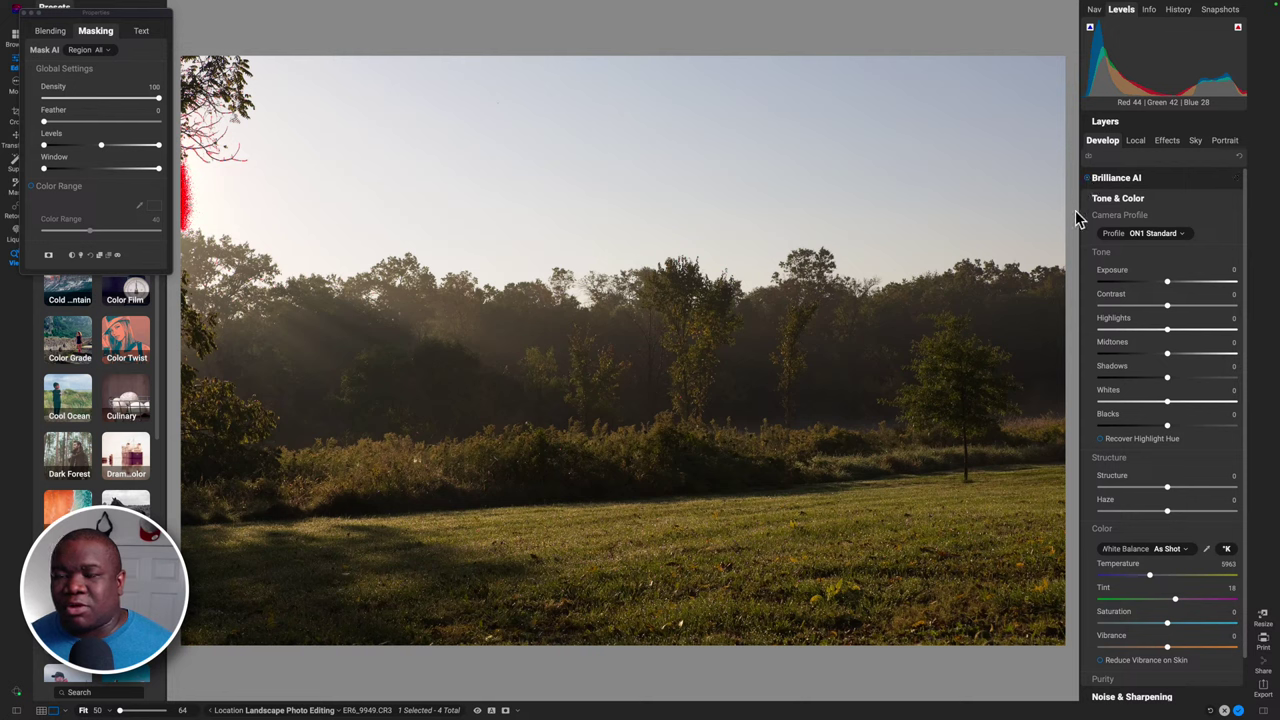
Apply Brilliance AI to ER6_9949.CR3 and lower its fine-tune Color Amount to 10.
click(1153, 181)
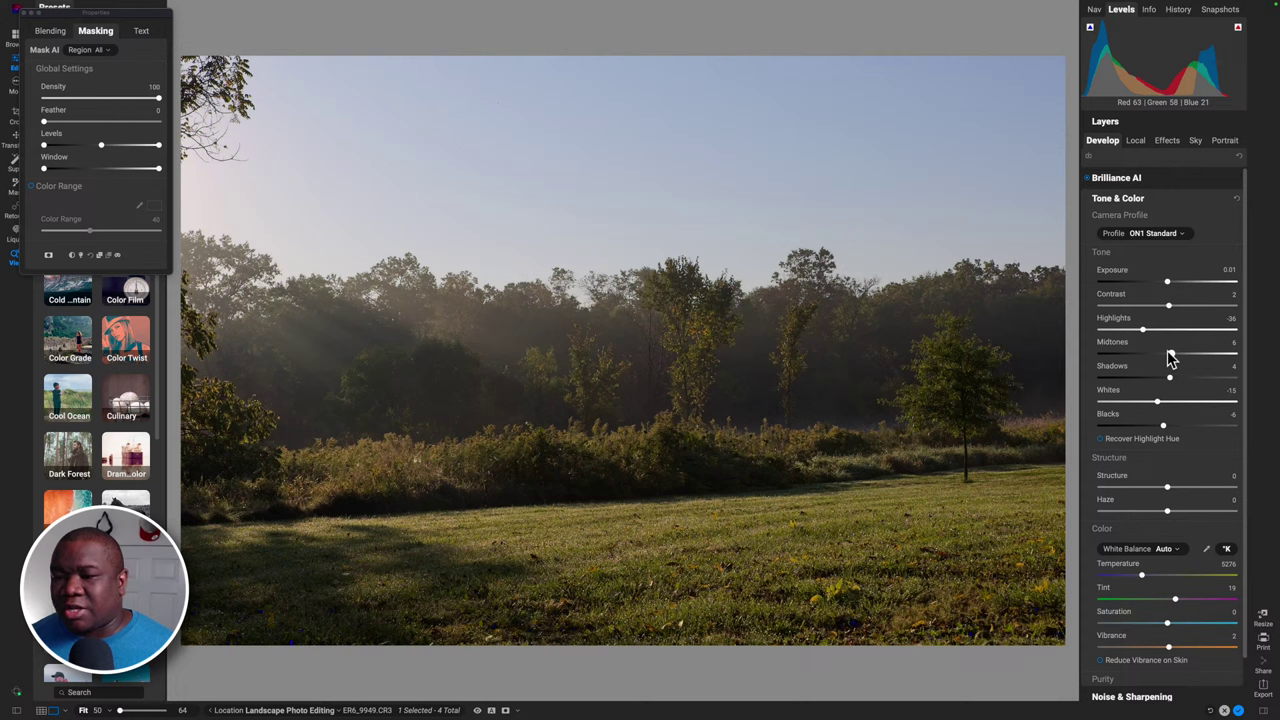
click(1172, 186)
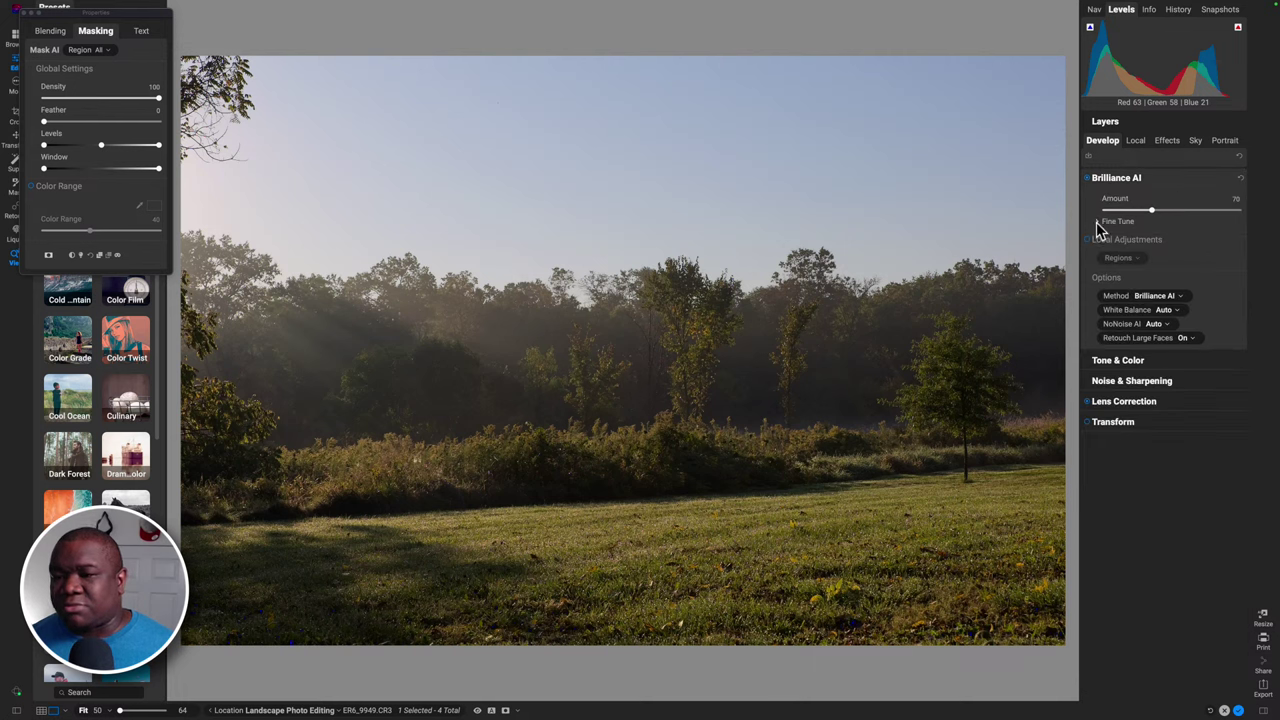
click(1097, 222)
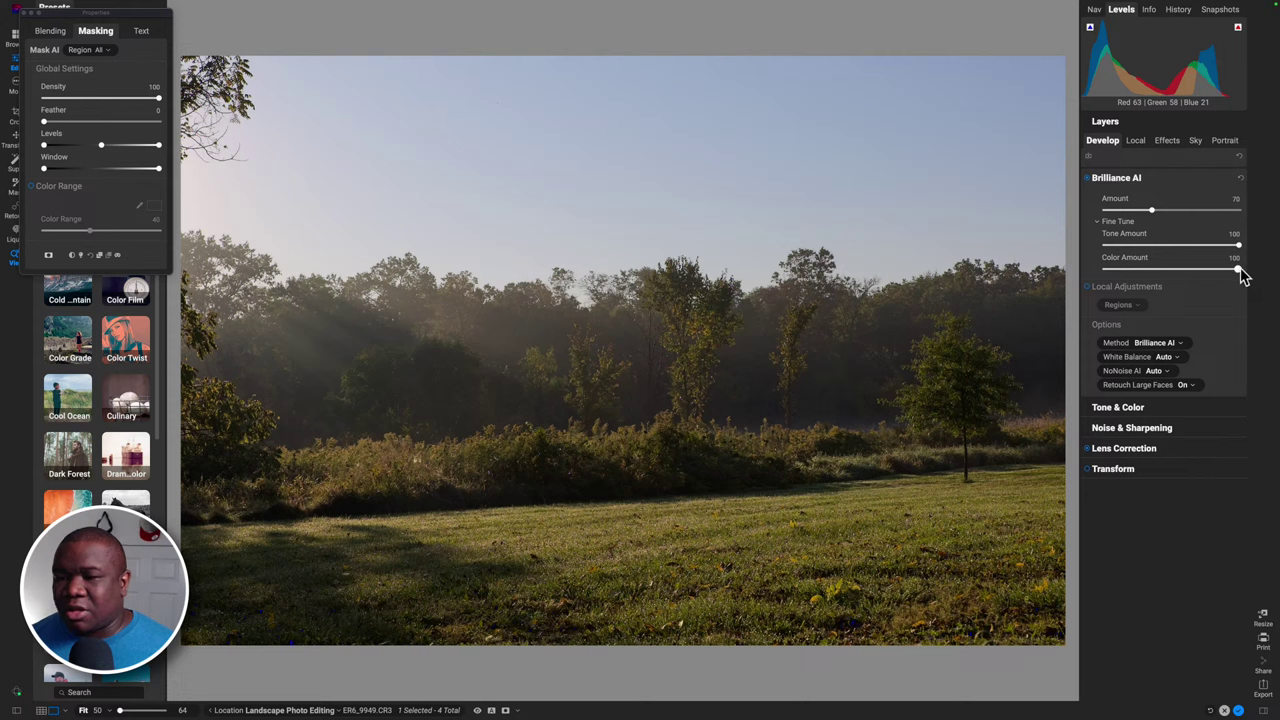
drag(1224, 278, 1121, 281)
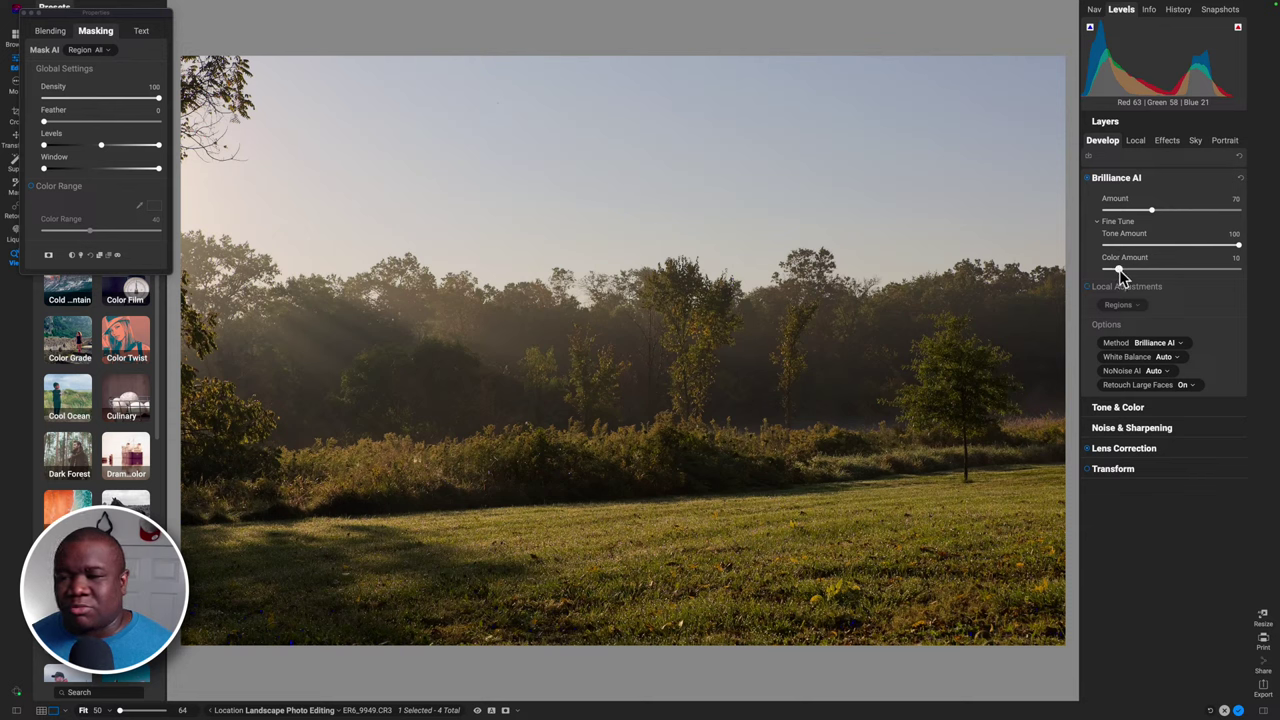
In Tone & Color, keep the ON1 Standard camera profile and set Exposure to -0.35, Shadows to 23 and Blacks to -12.
click(1116, 179)
click(1116, 199)
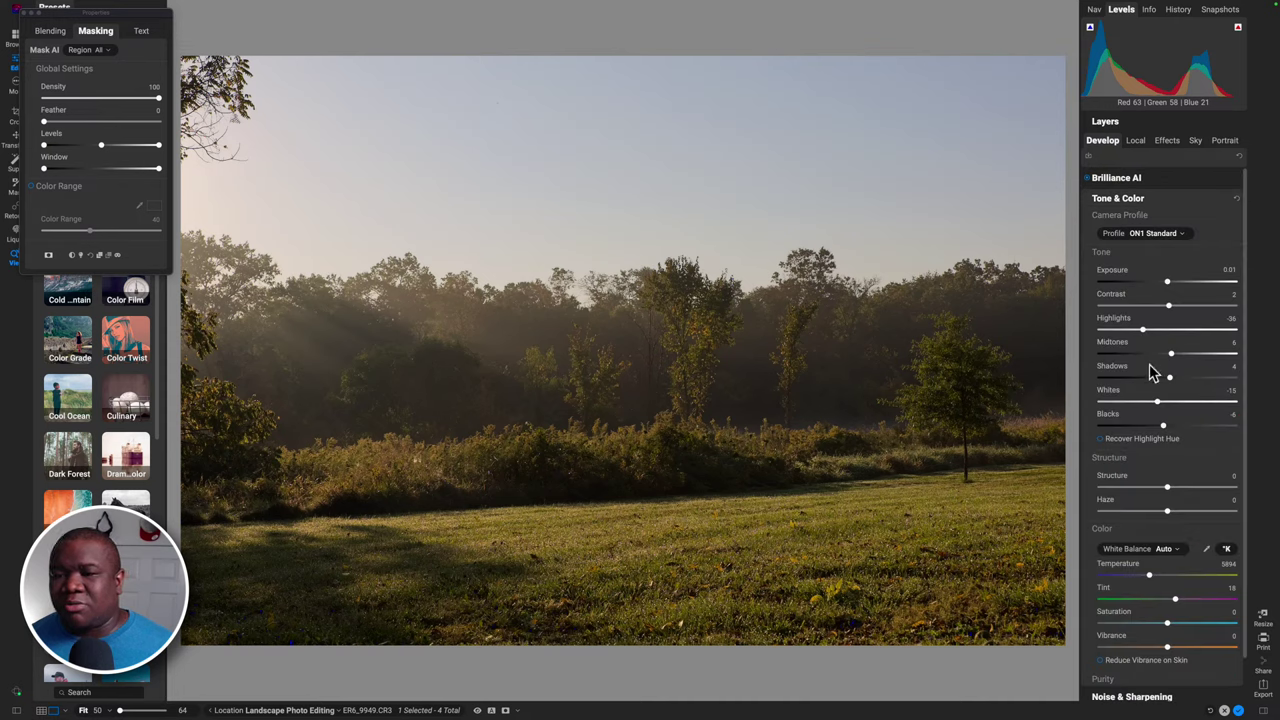
click(1157, 236)
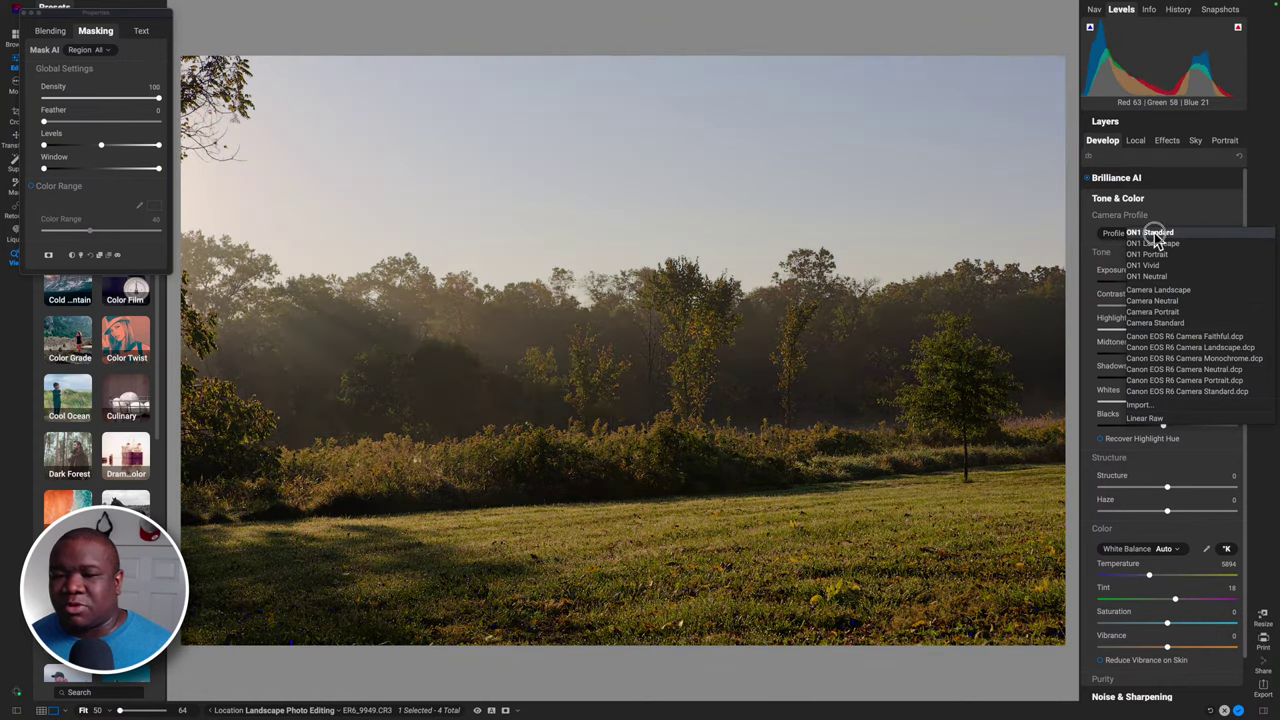
click(1155, 233)
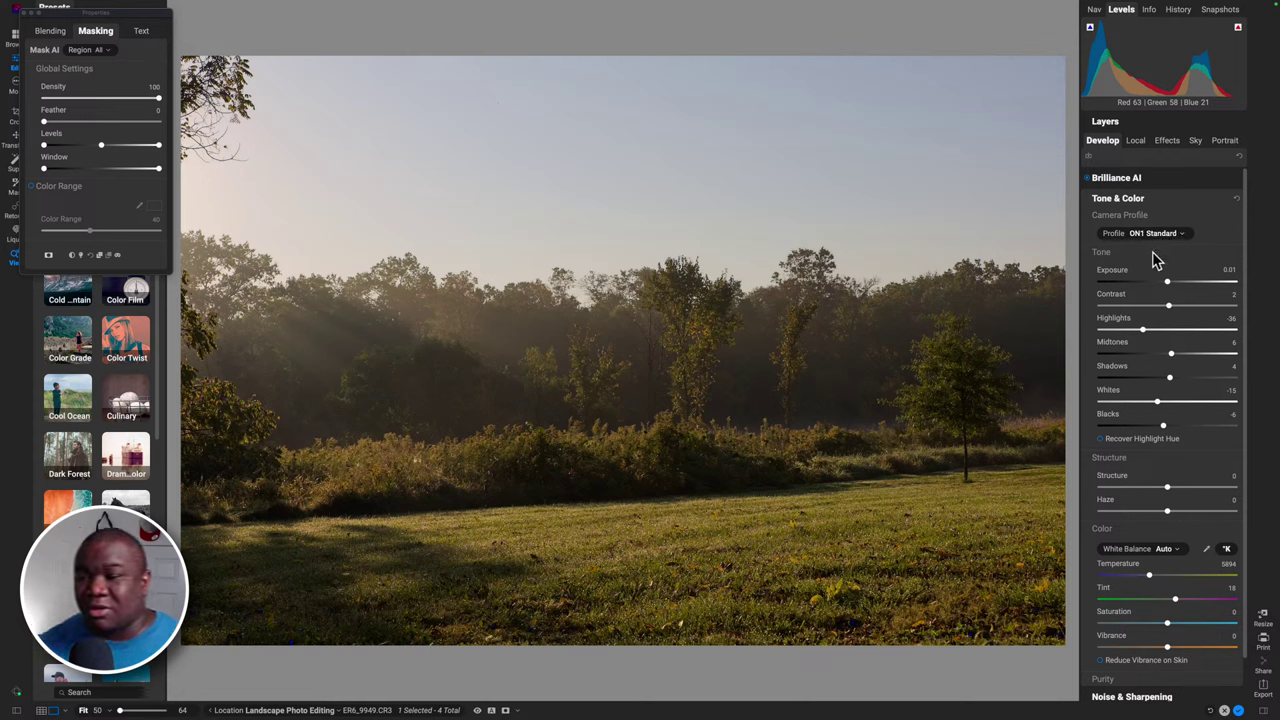
drag(1170, 286, 1164, 286)
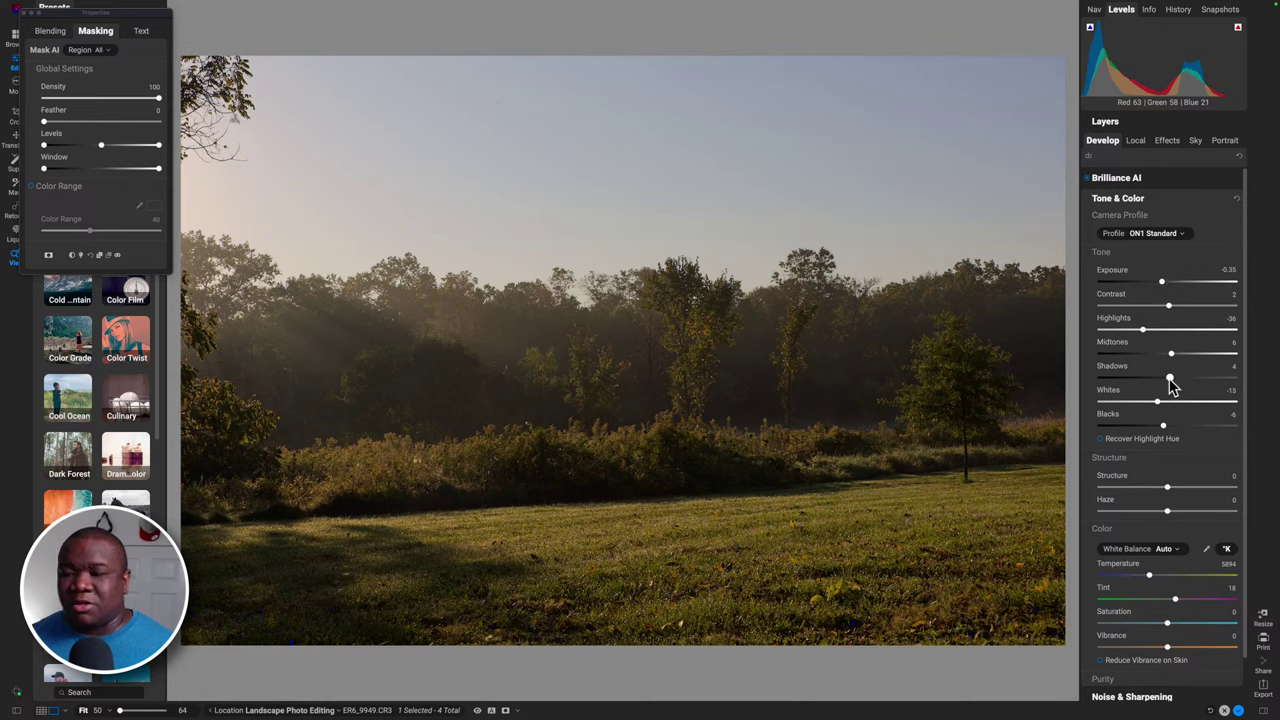
drag(1170, 378, 1184, 386)
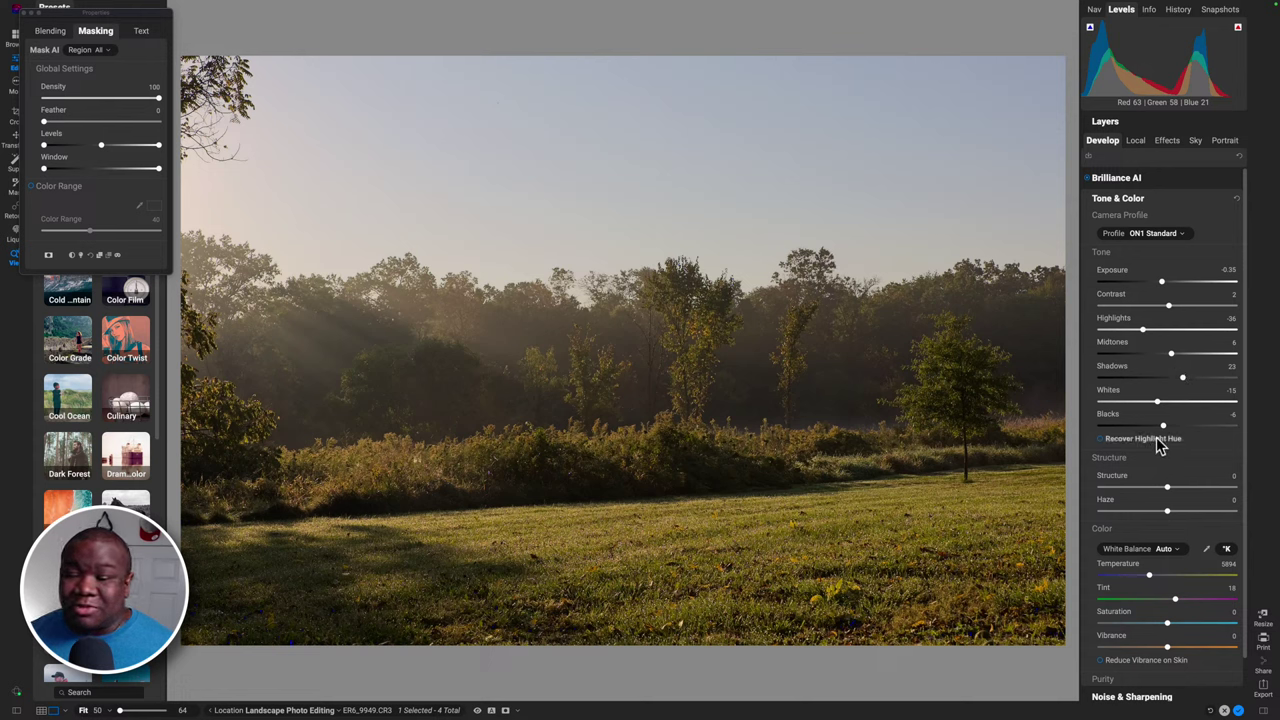
drag(1165, 428, 1162, 430)
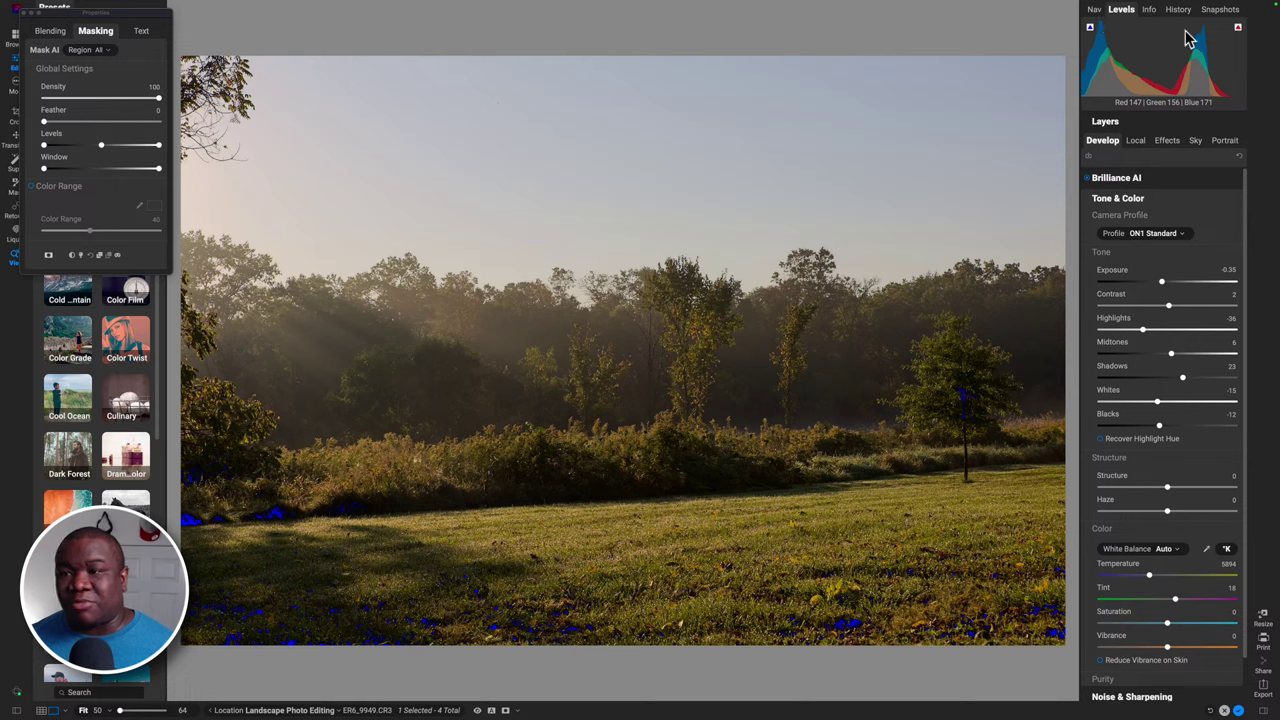
Toggle the shadow clipping overlay off and back on, set Haze to -20, and collapse the Tone & Color settings.
click(1091, 29)
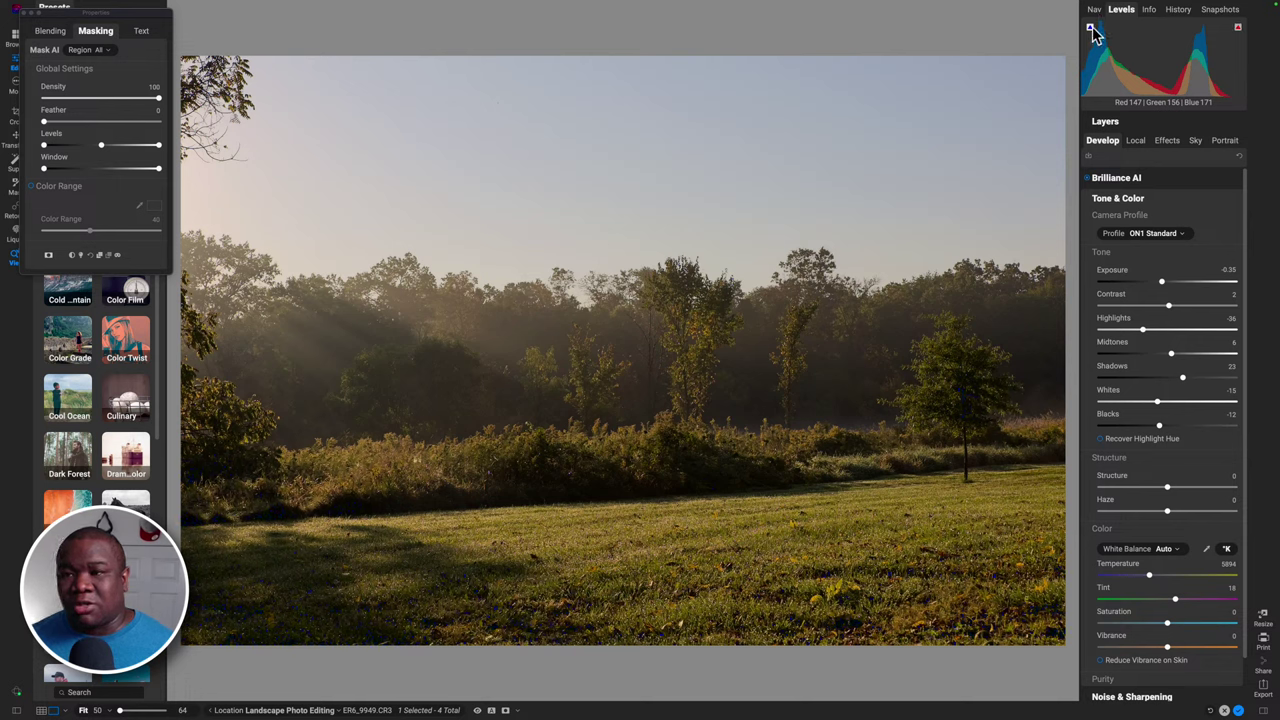
click(1091, 29)
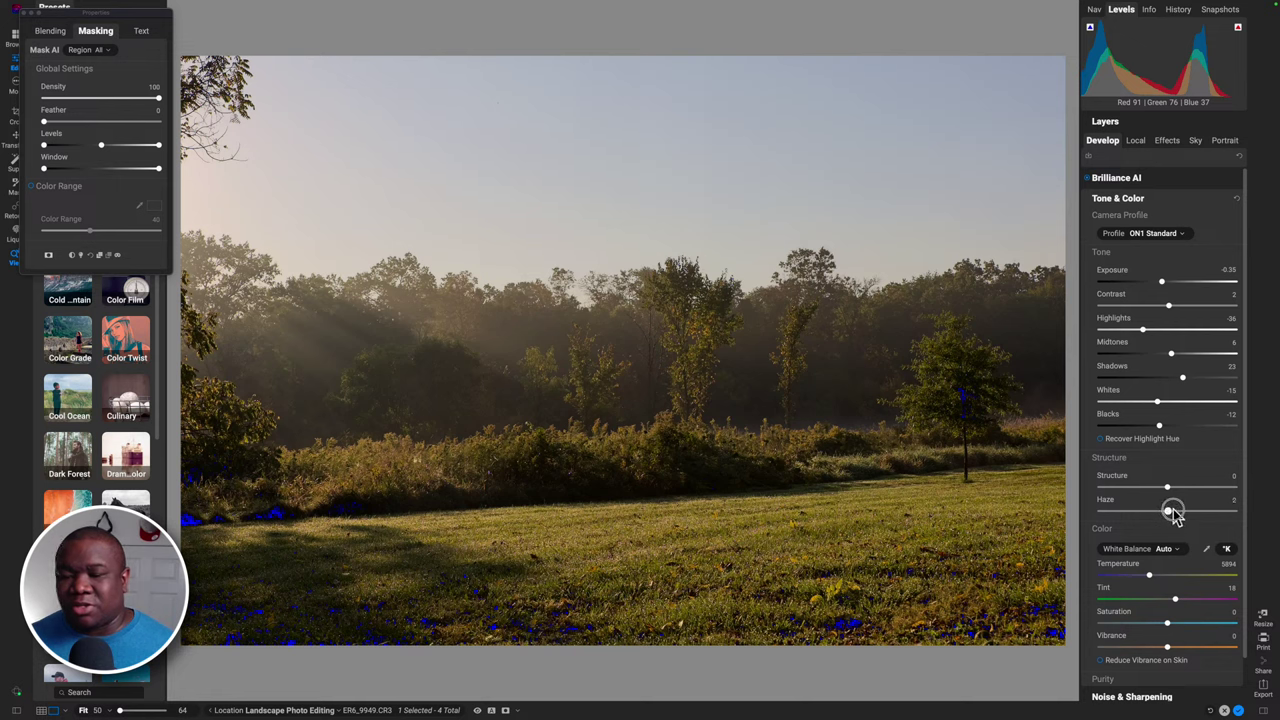
mouse_move(1175, 515)
mouse_down()
mouse_move(1194, 514)
mouse_move(1141, 515)
mouse_move(1157, 515)
mouse_up()
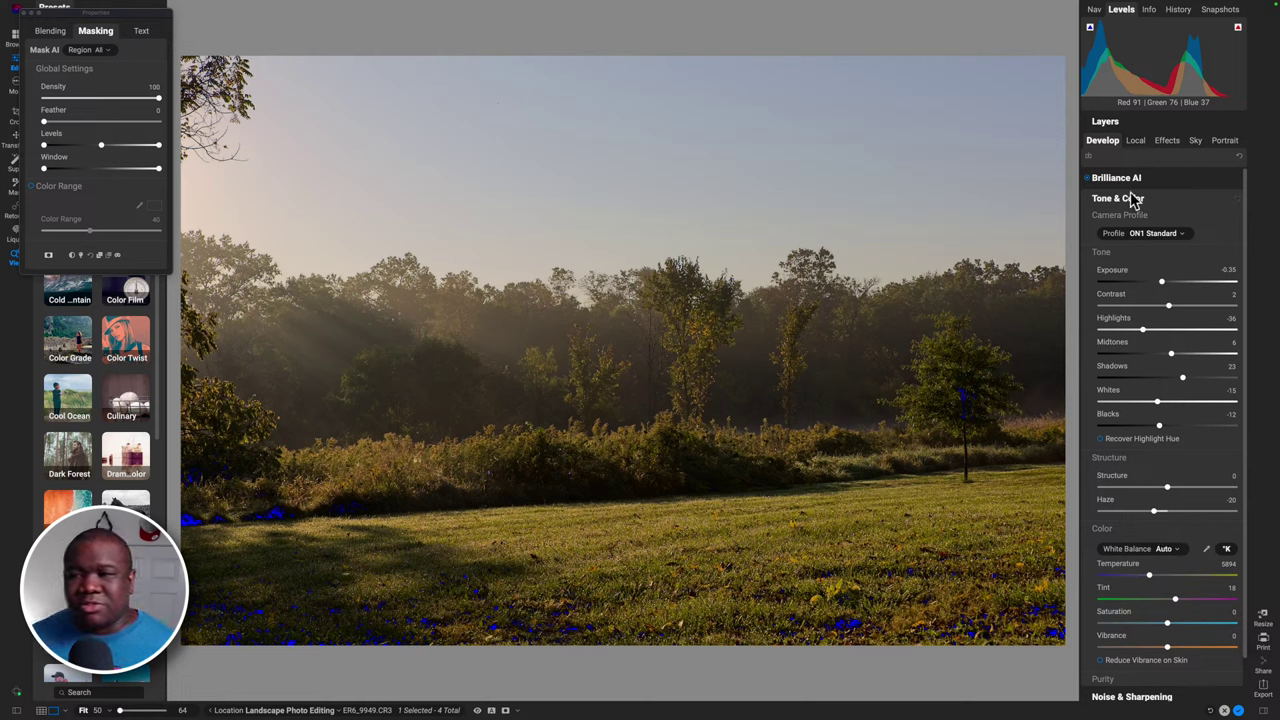
click(1159, 201)
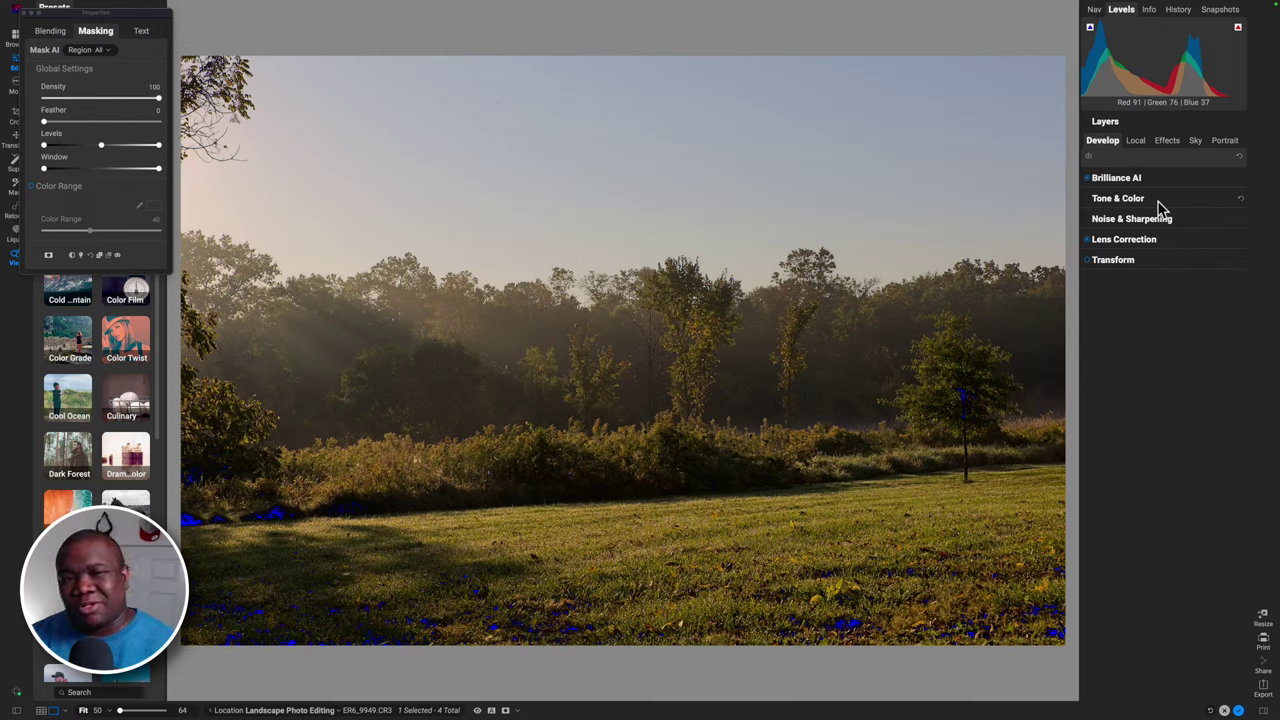
Add an HDR Look filter as an effect, try its Compression at 49, and reset the filter to its defaults.
click(1166, 140)
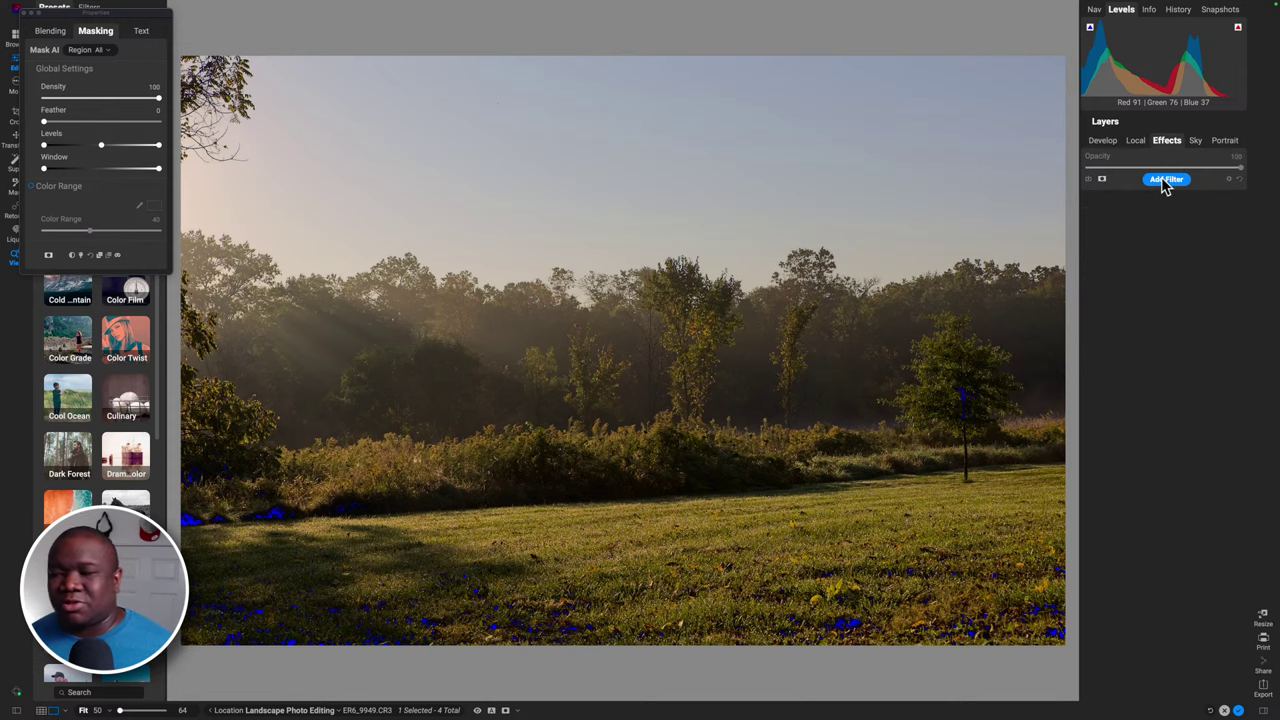
click(1166, 180)
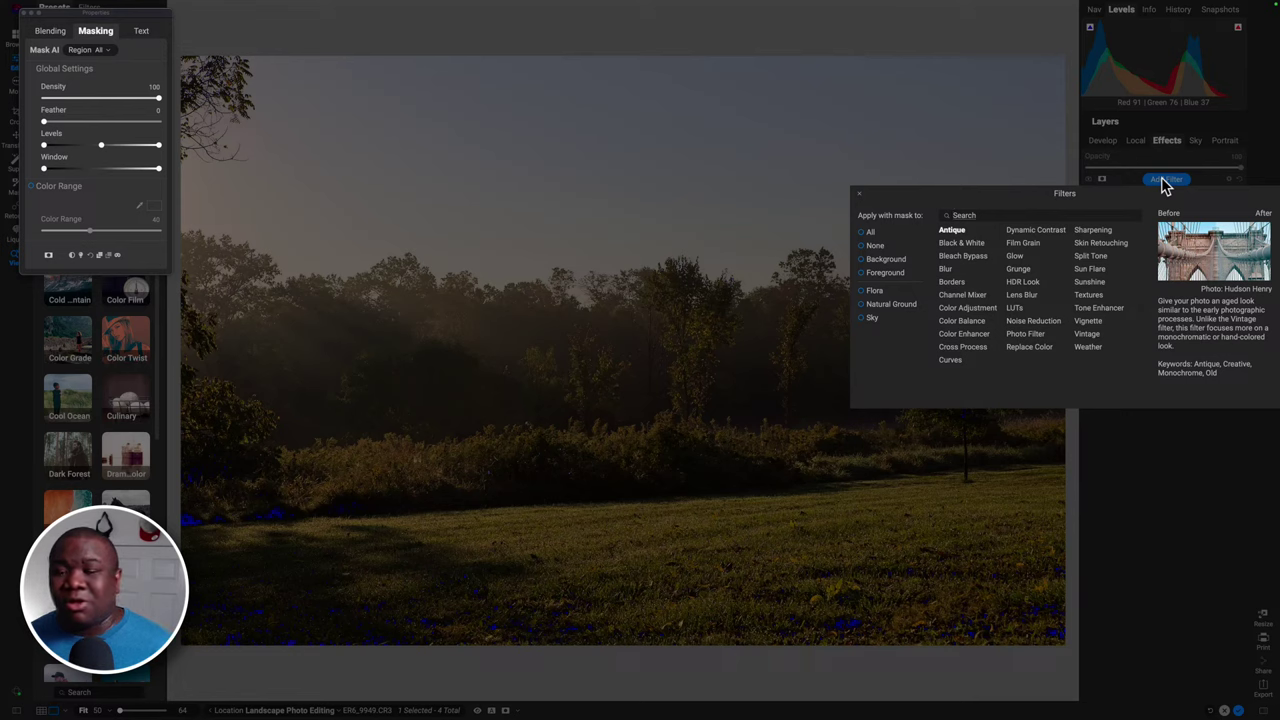
click(1032, 285)
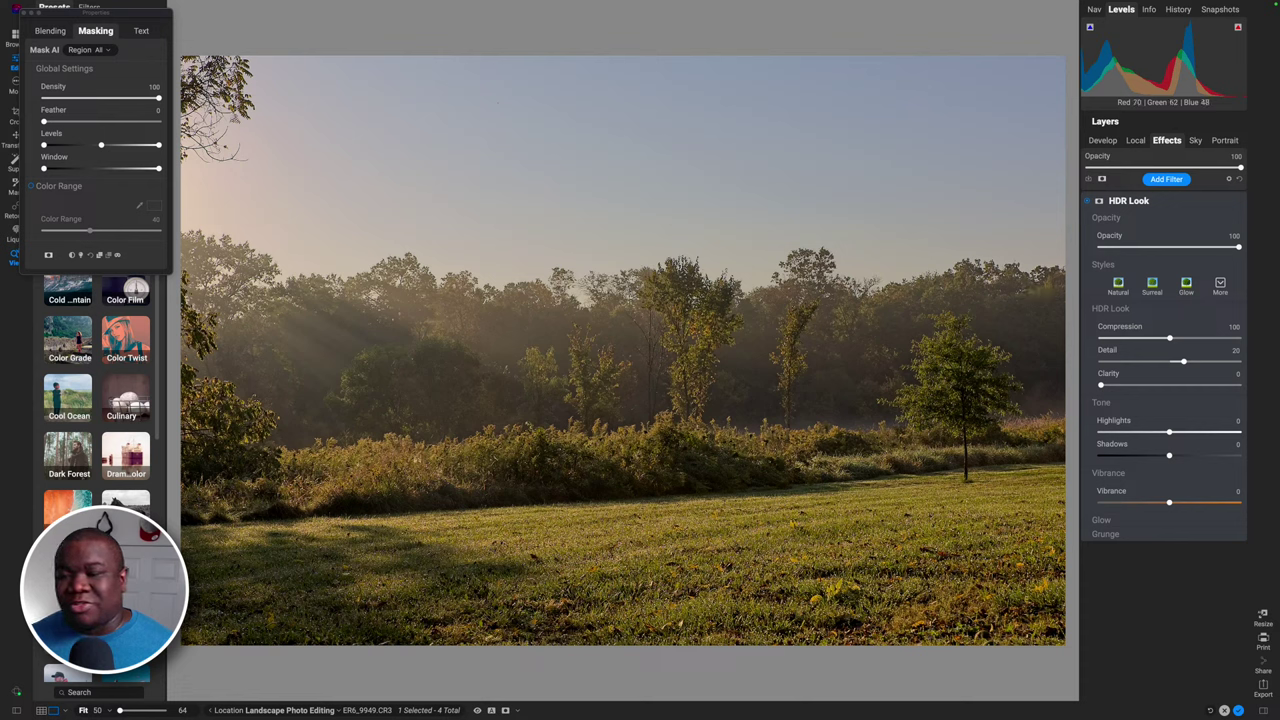
drag(1170, 340, 1132, 343)
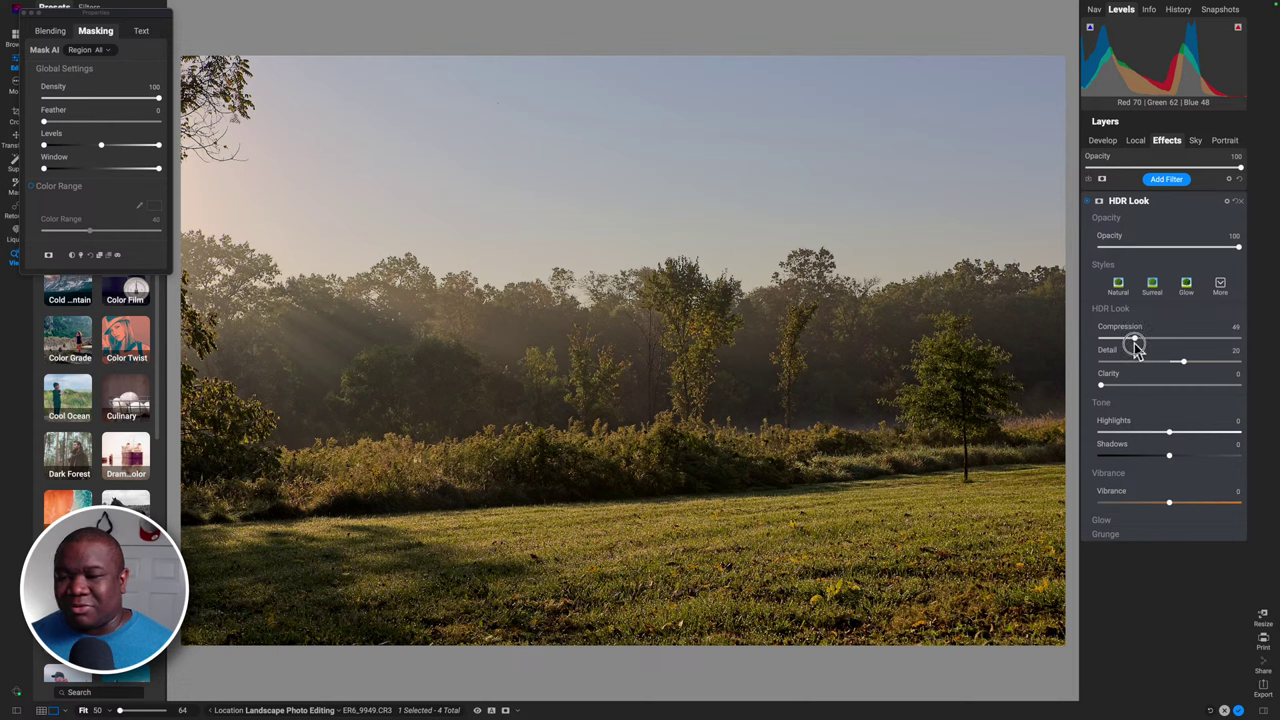
click(1236, 201)
Set the HDR Look filter's Detail to -10, Highlights to 16, Shadows to -27 and Vibrance to 22.
mouse_move(1184, 360)
mouse_down()
mouse_move(1147, 366)
mouse_move(1166, 369)
mouse_up()
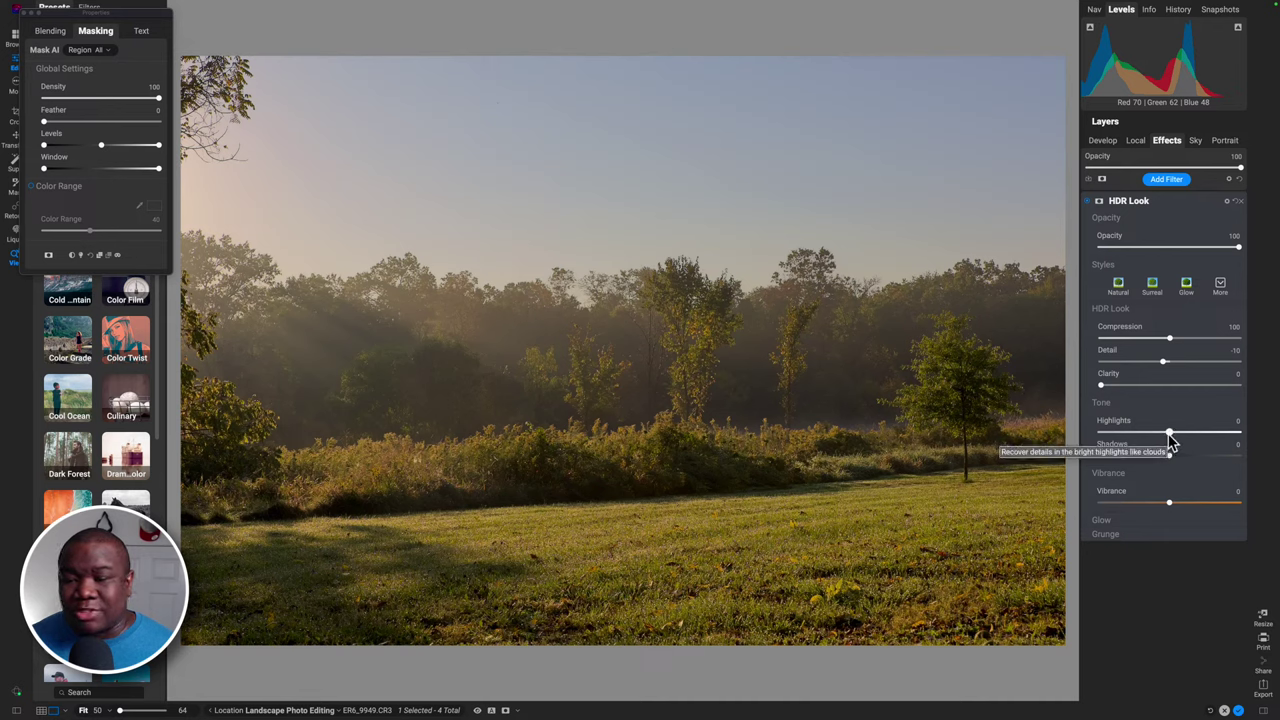
drag(1171, 441, 1147, 460)
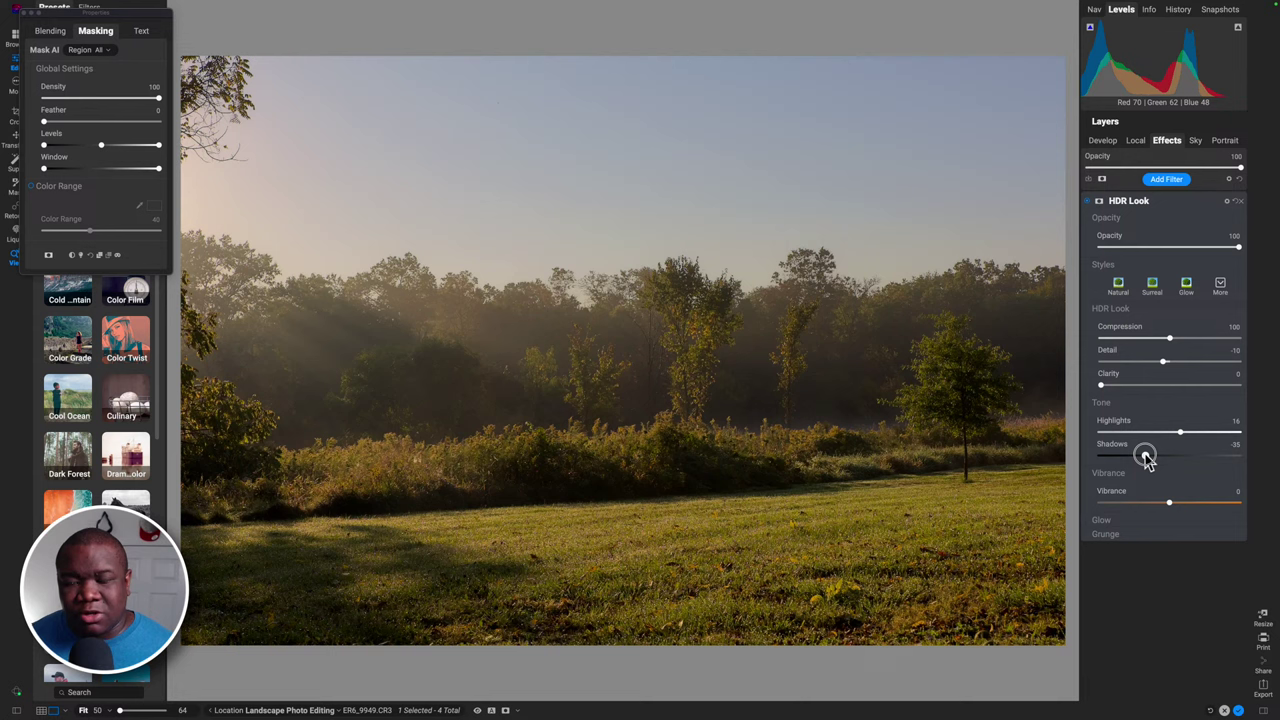
drag(1147, 459, 1151, 459)
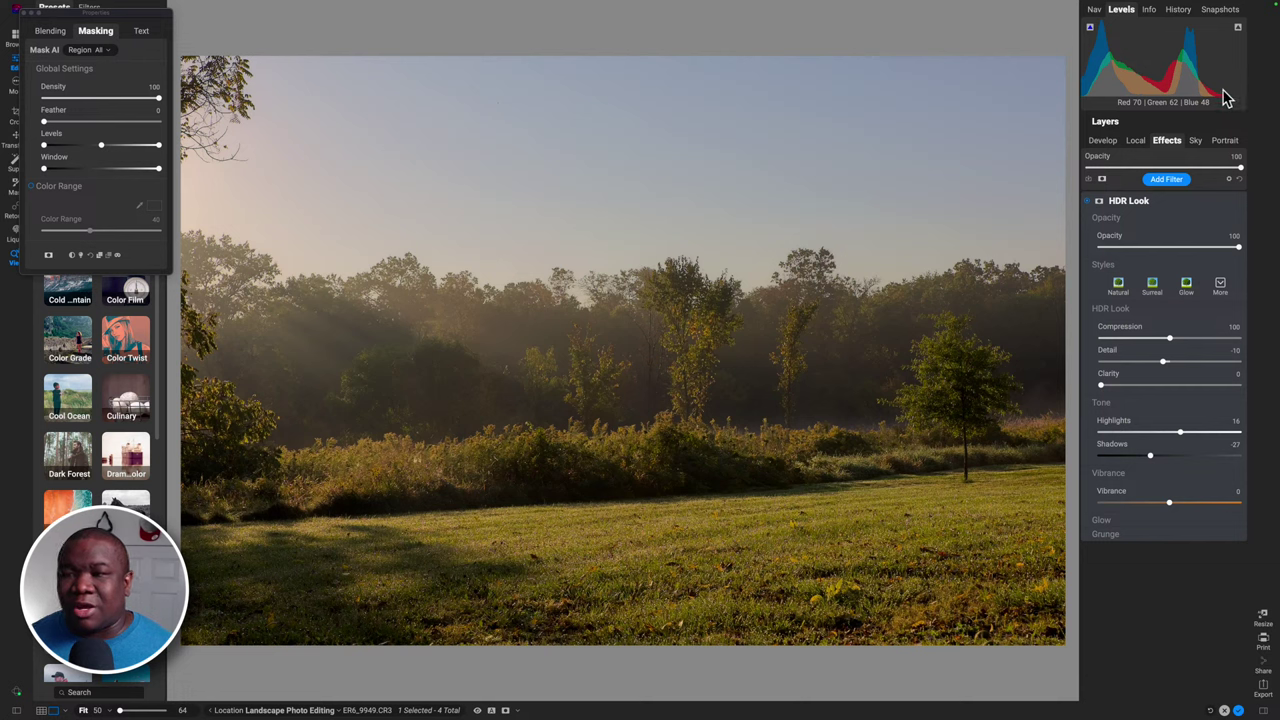
click(1169, 503)
drag(1169, 503, 1186, 508)
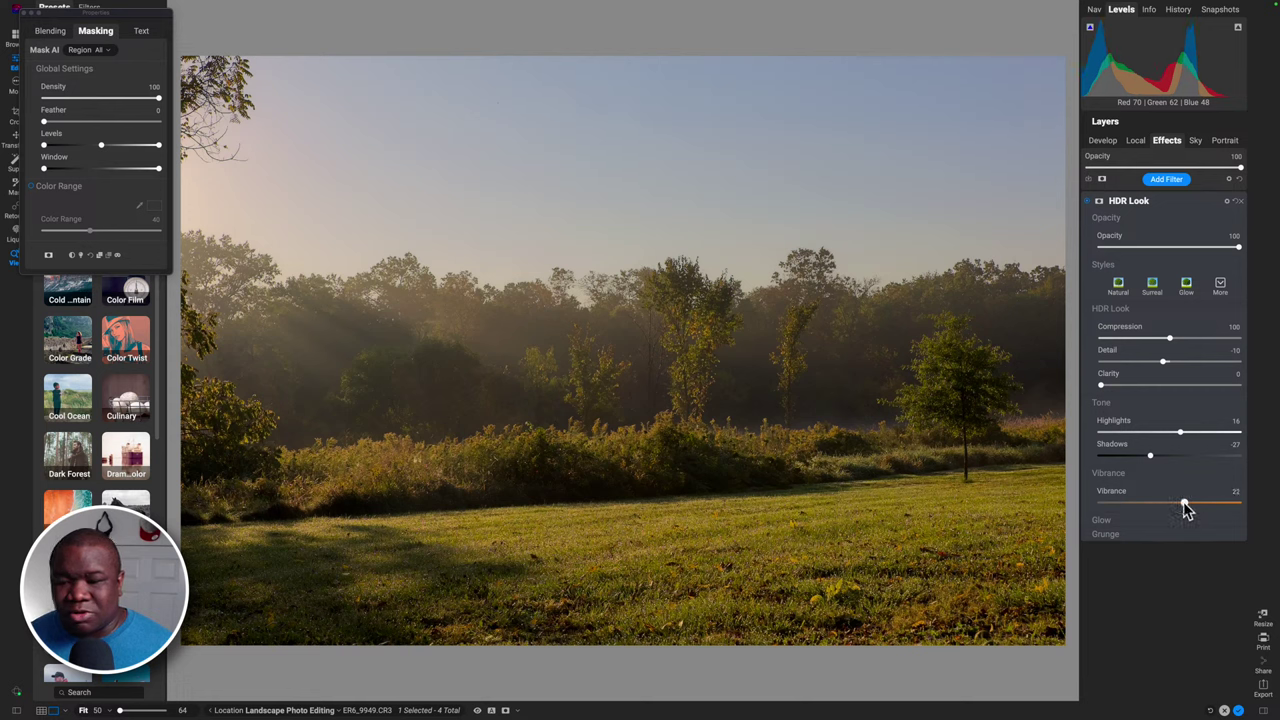
click(1160, 210)
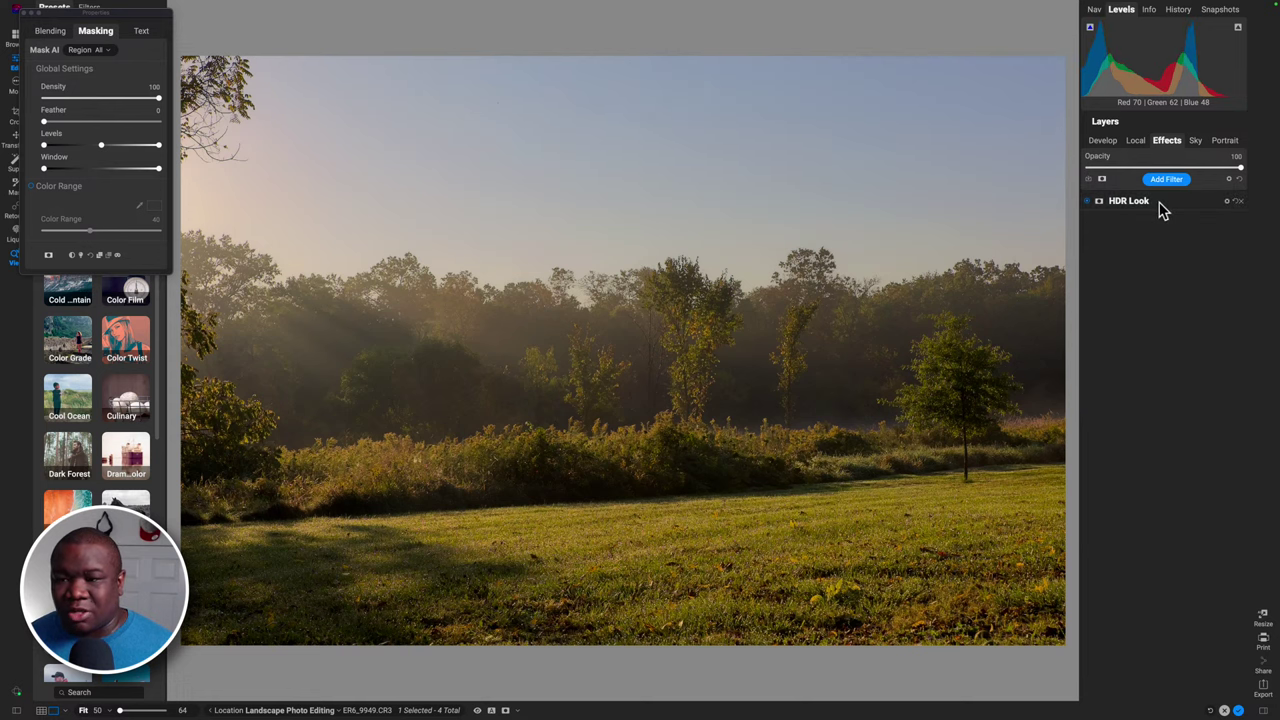
Add a Curves filter and move the white point of the combined curve to input 230, output 255.
click(1166, 181)
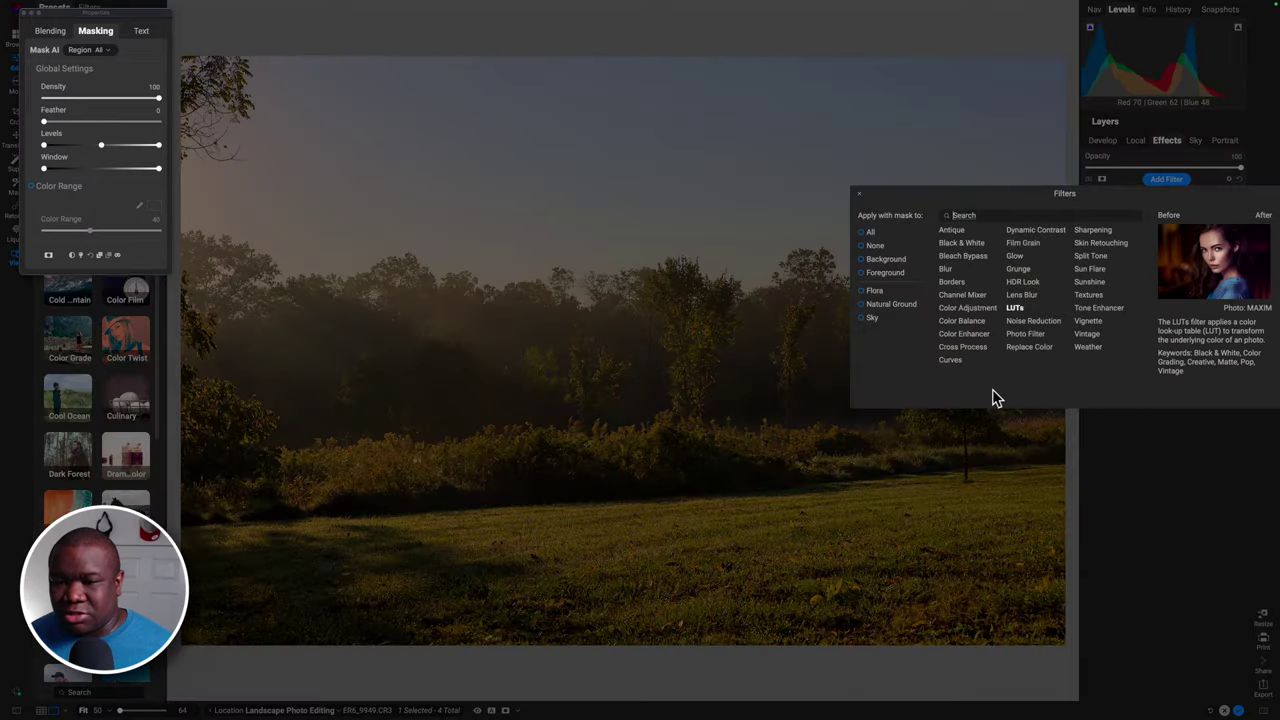
click(950, 362)
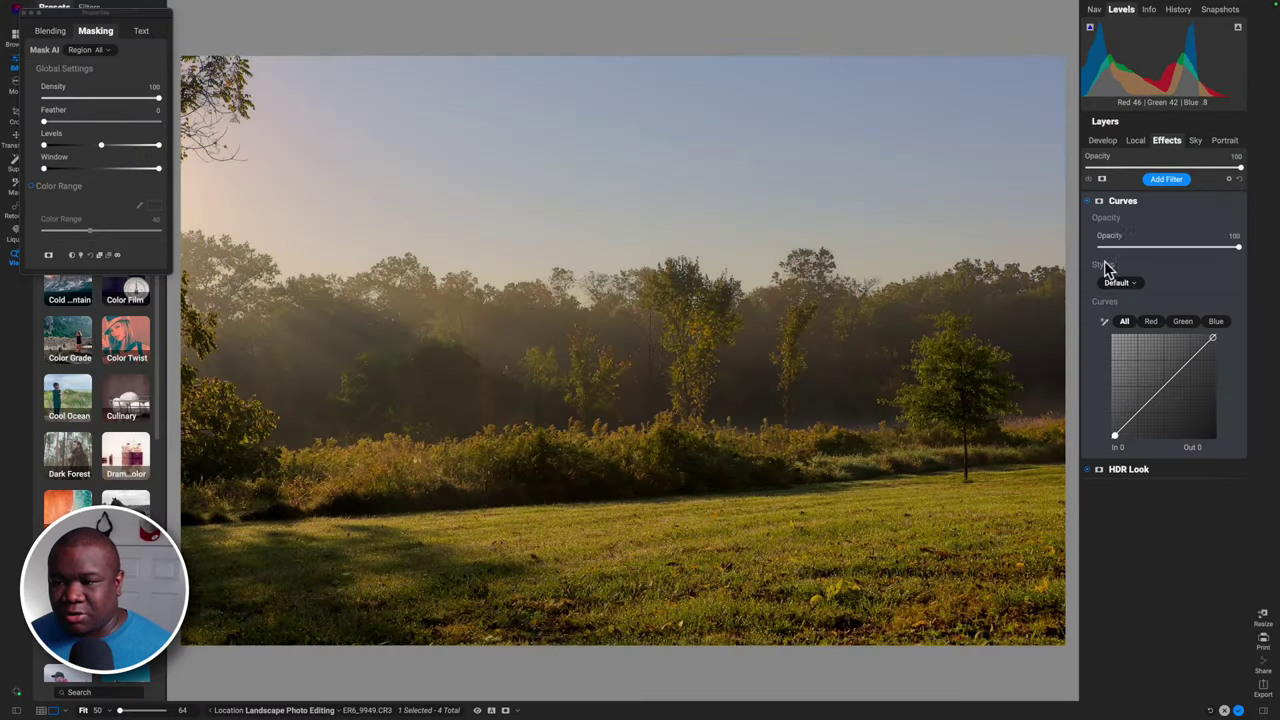
click(1140, 204)
click(1157, 210)
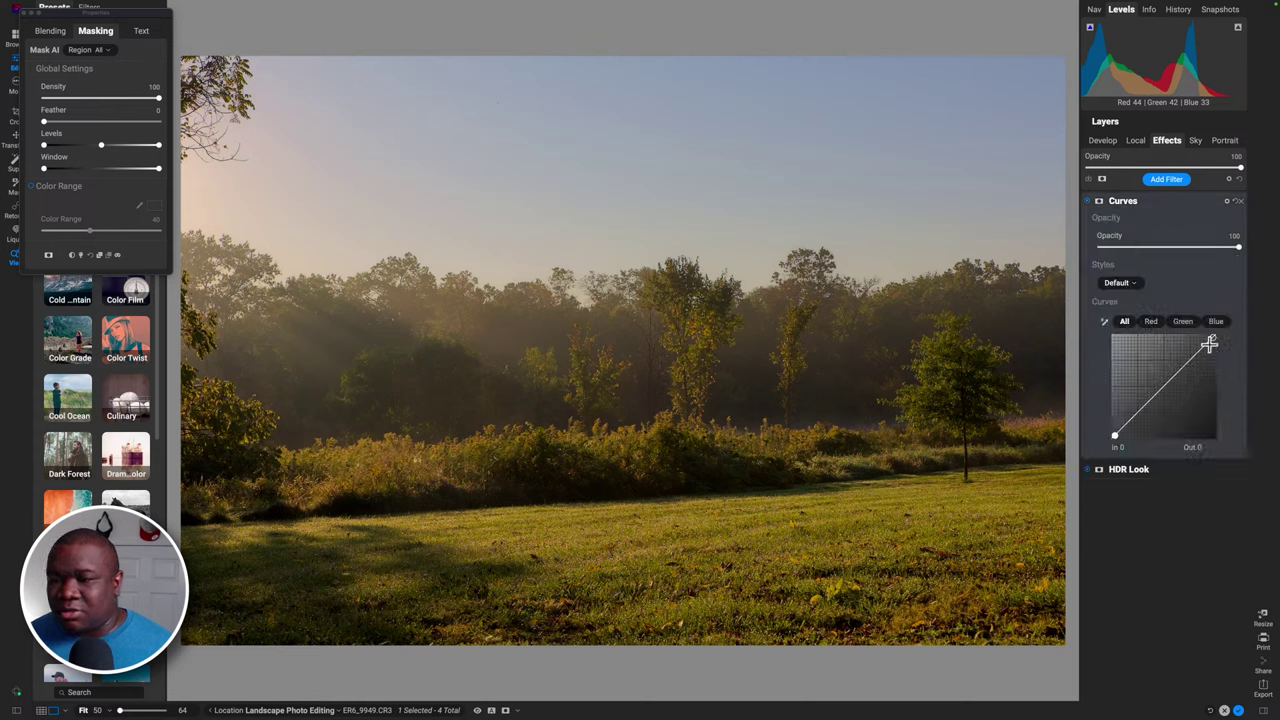
drag(1211, 338, 1207, 337)
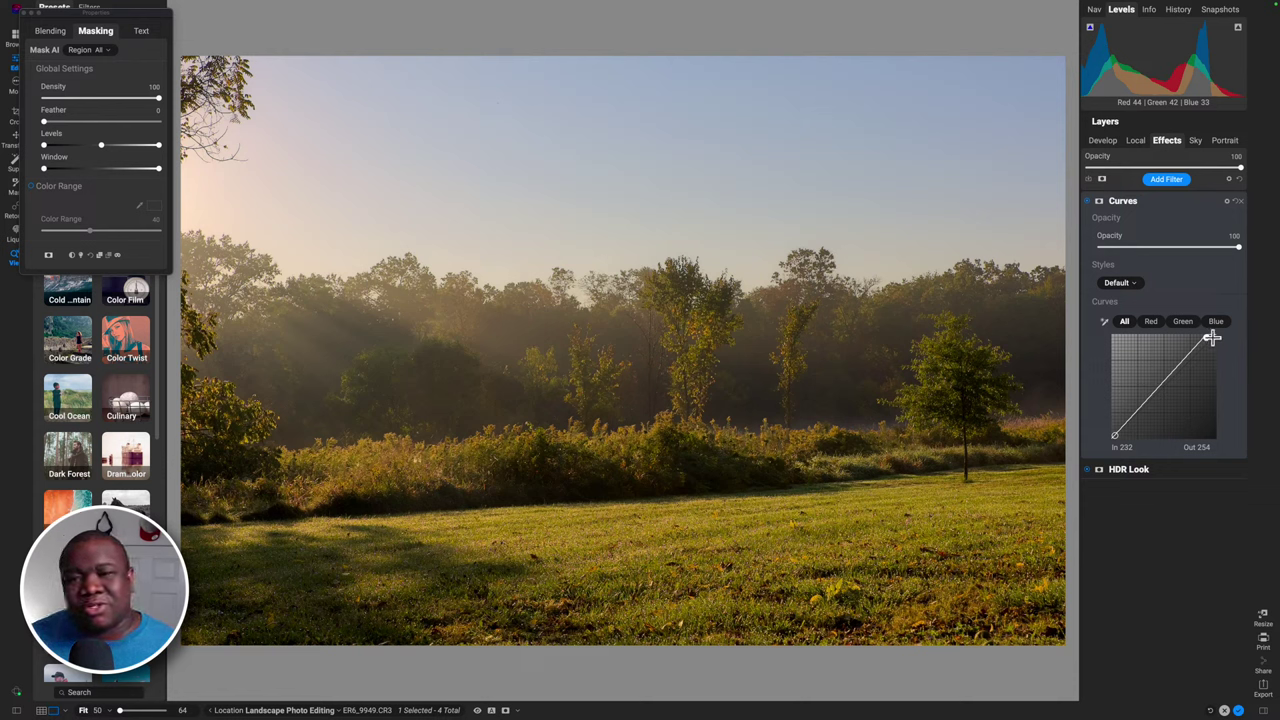
drag(1211, 338, 1218, 333)
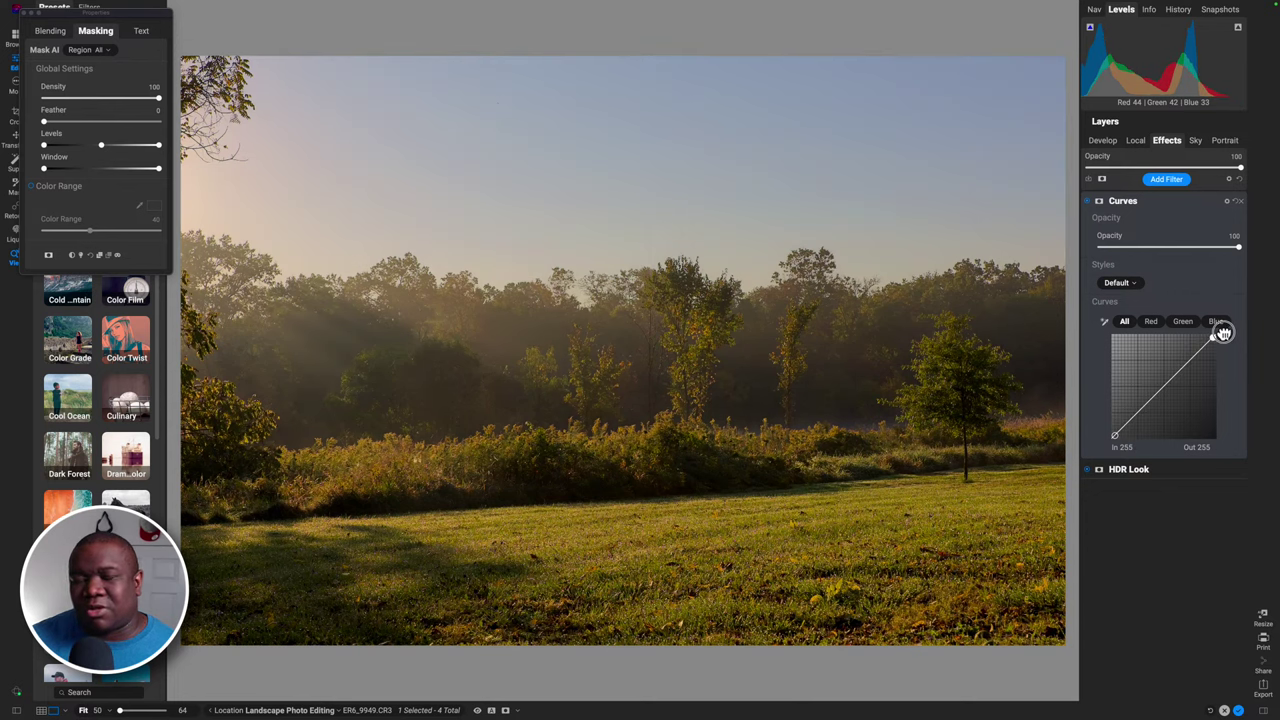
mouse_move(1219, 339)
mouse_down()
mouse_move(1241, 448)
mouse_move(1228, 305)
mouse_move(1205, 338)
mouse_up()
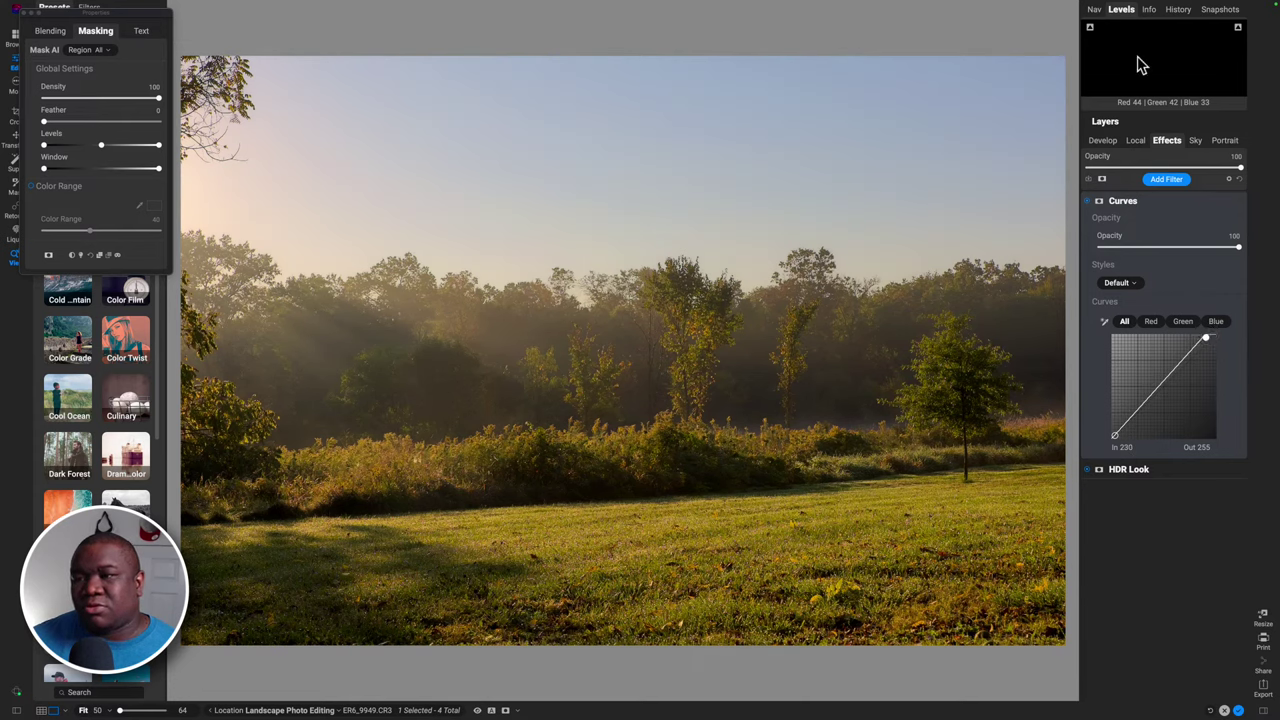
Refresh the levels histogram, compare the photo with and without its edits, and collapse the Curves filter.
click(1146, 10)
click(1127, 10)
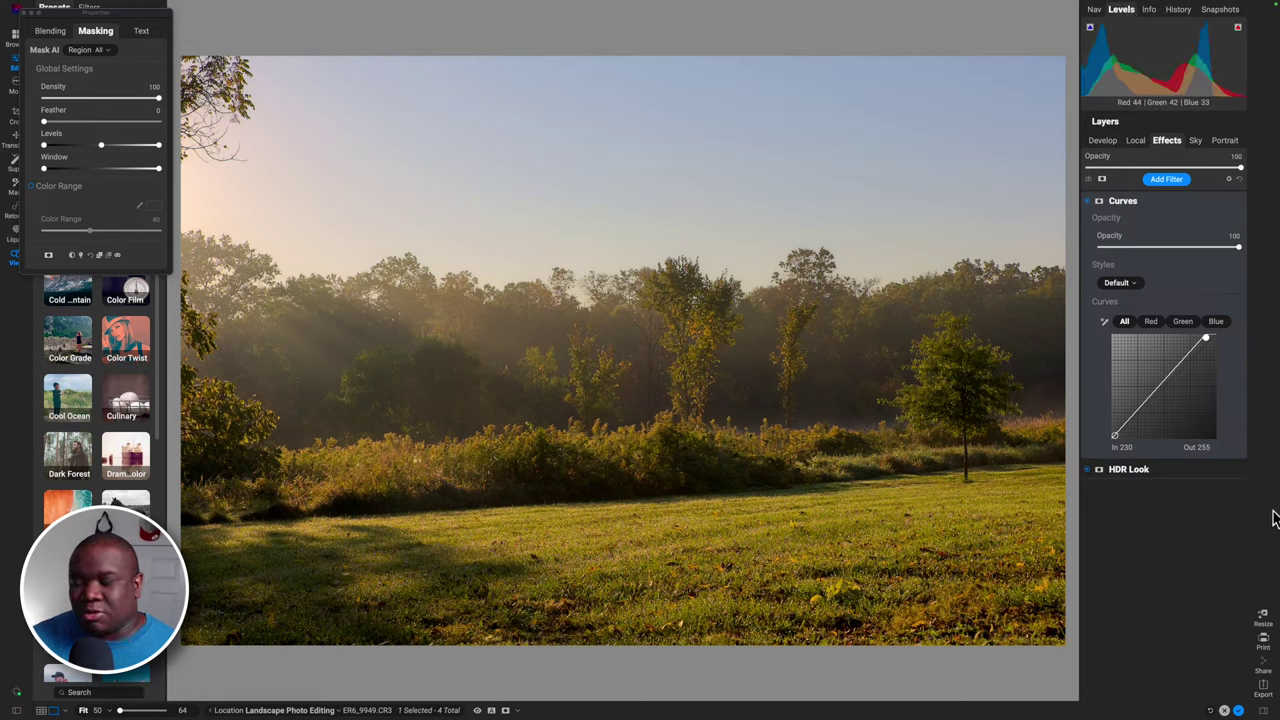
key(backslash)
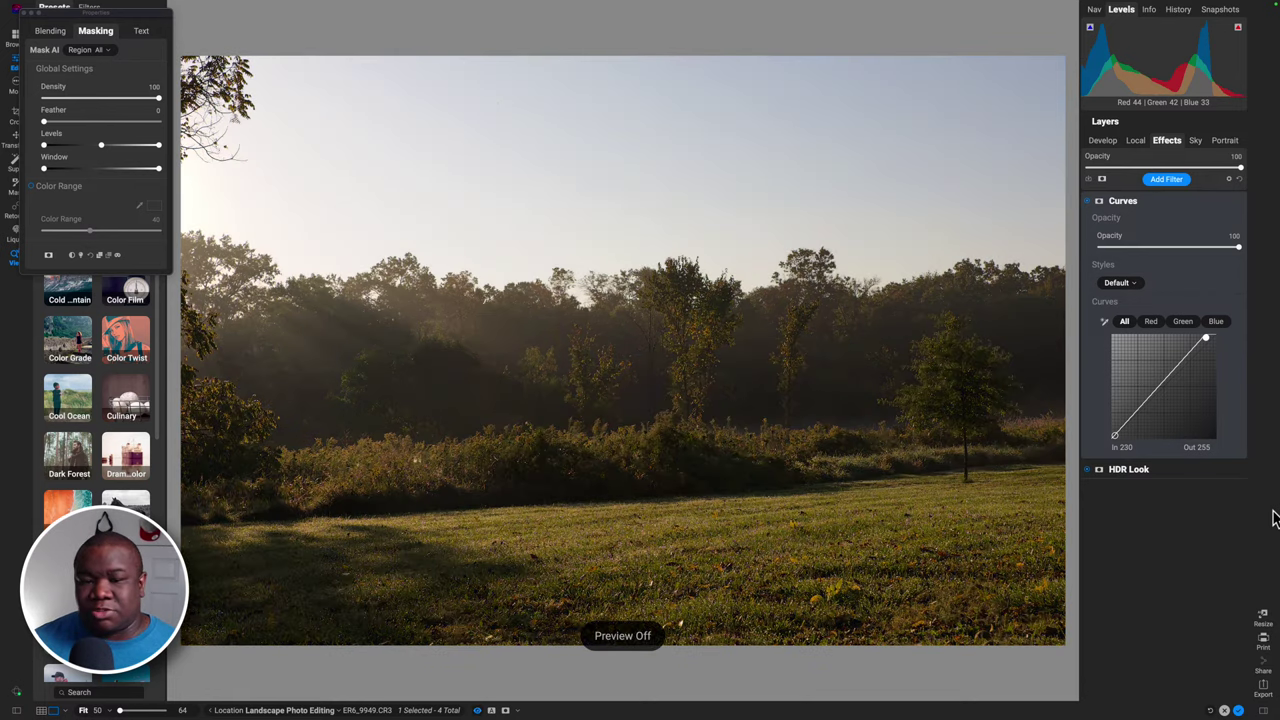
key(backslash)
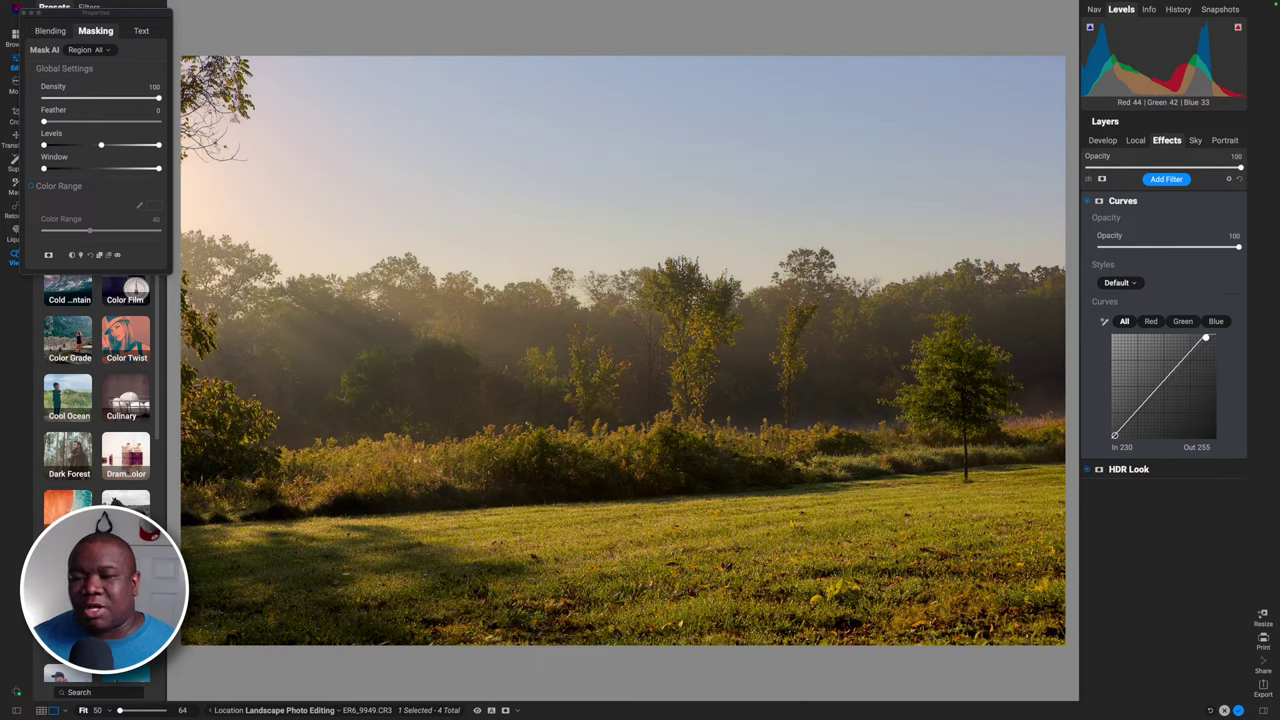
click(1157, 205)
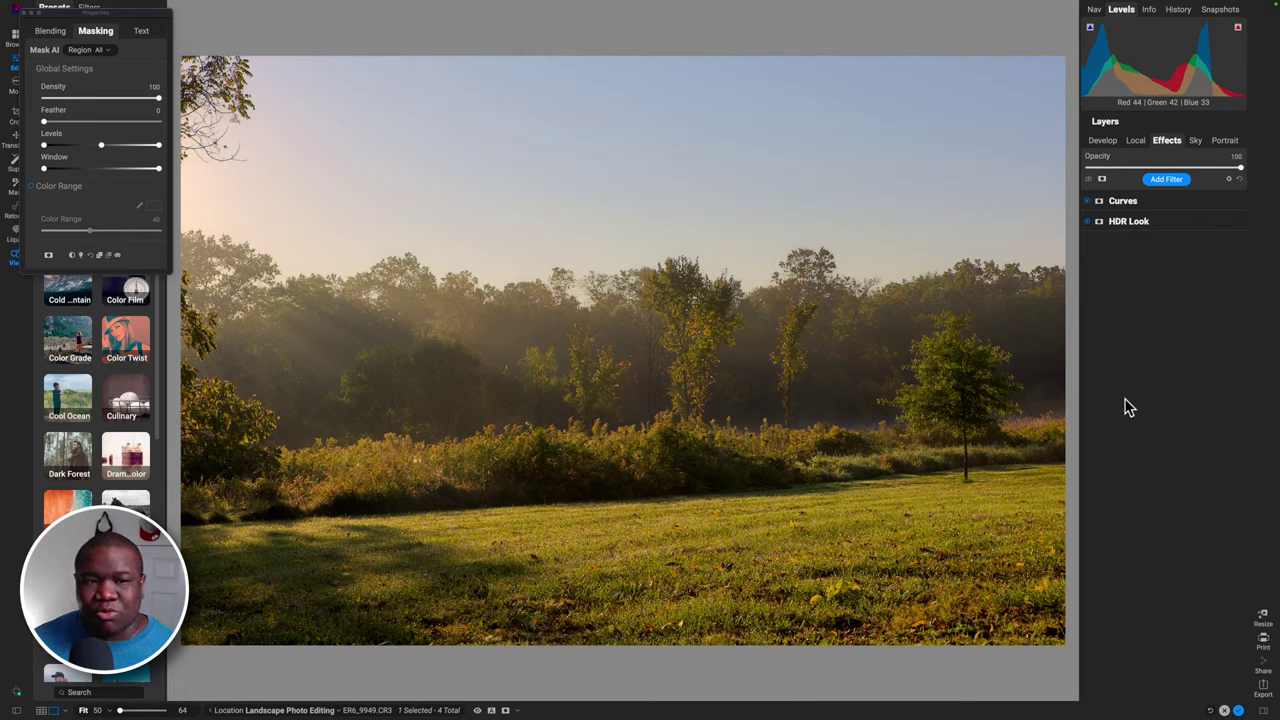
Add a Sunshine filter with Opacity 23, Amount 43 and Warmth 9, switching it off and on to compare its effect.
click(1168, 180)
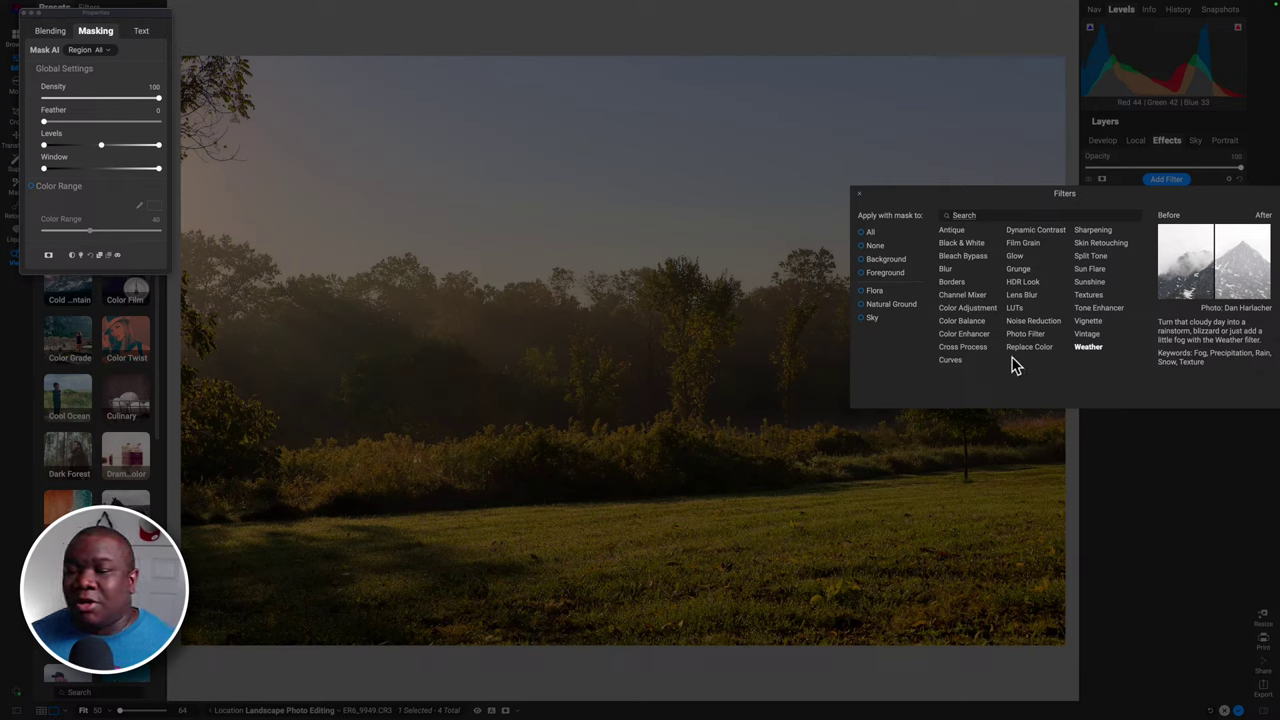
click(1090, 282)
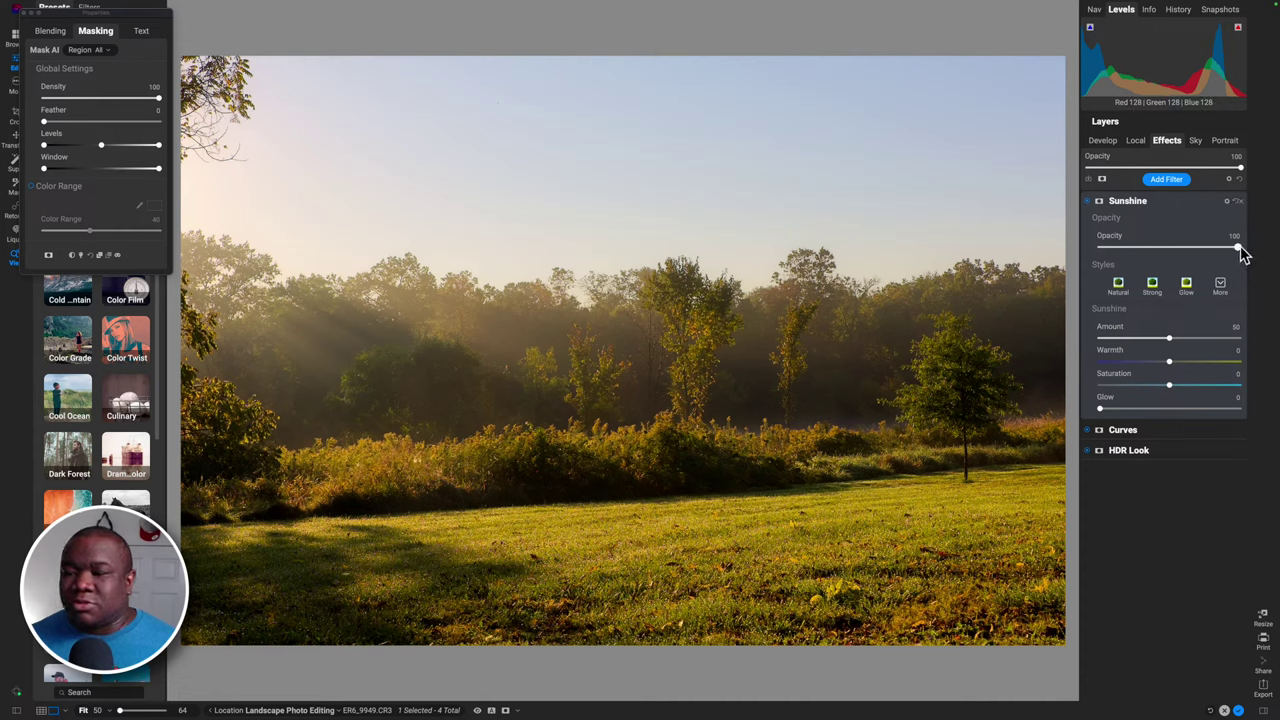
drag(1238, 248, 1135, 253)
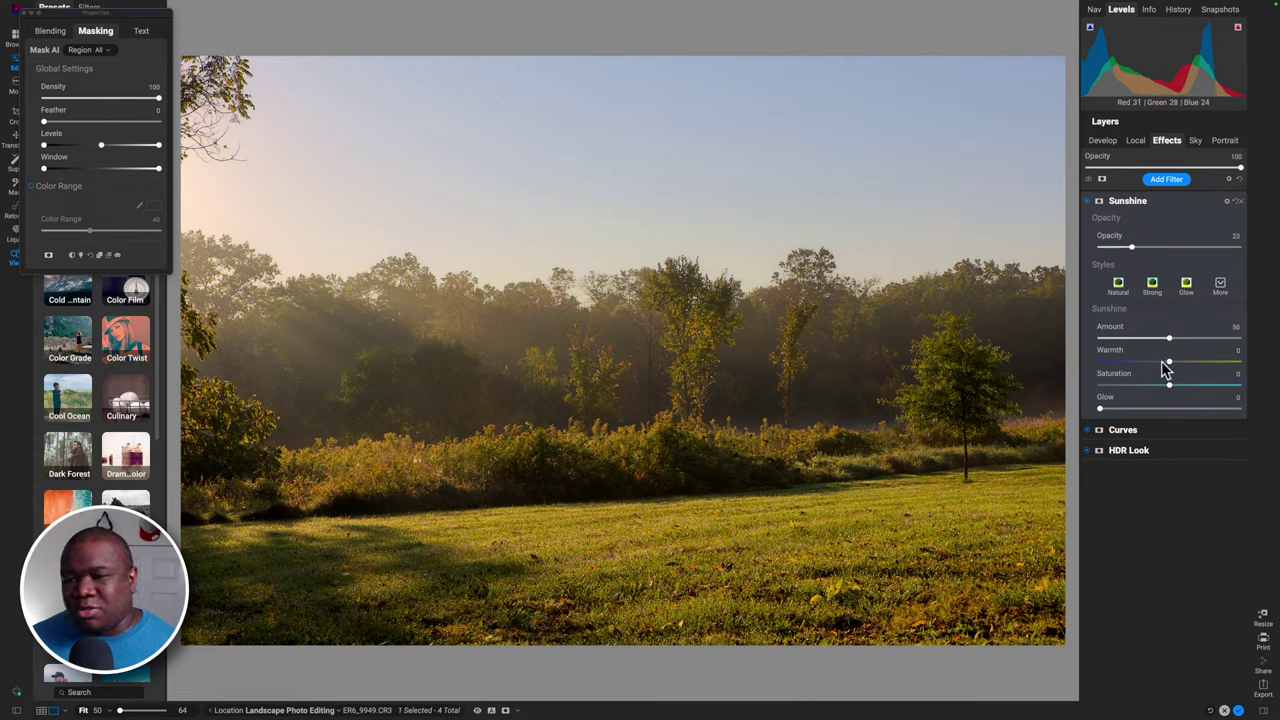
mouse_move(1170, 363)
mouse_down()
mouse_move(1209, 363)
mouse_move(1130, 364)
mouse_move(1228, 366)
mouse_move(1180, 370)
mouse_move(1151, 337)
mouse_move(1123, 337)
mouse_move(1231, 346)
mouse_move(1131, 346)
mouse_move(1157, 349)
mouse_up()
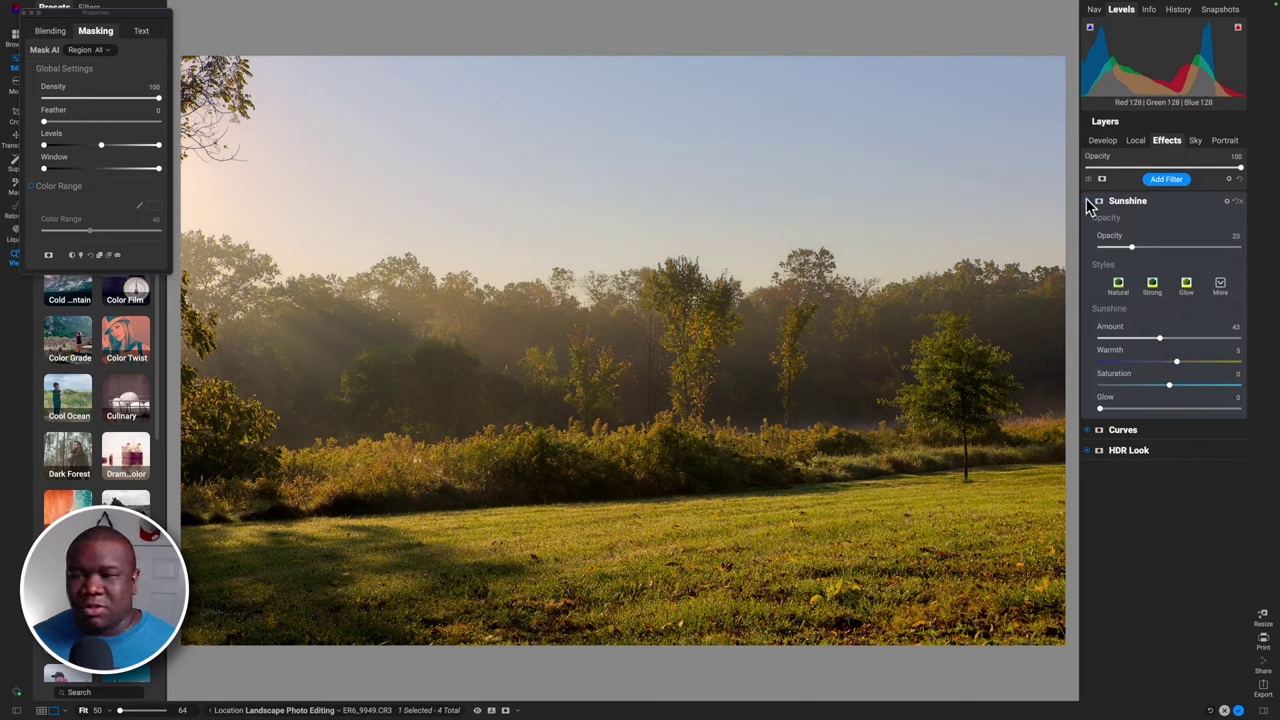
click(1093, 201)
click(1093, 201)
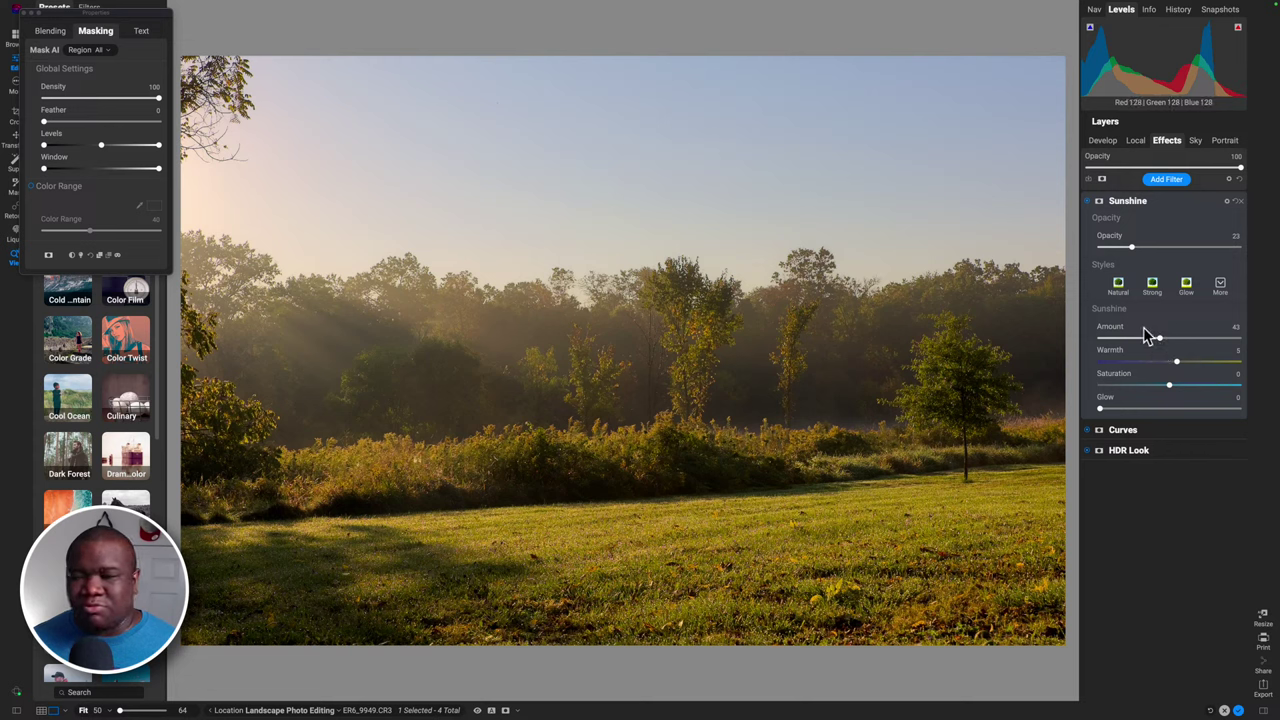
drag(1177, 362, 1184, 366)
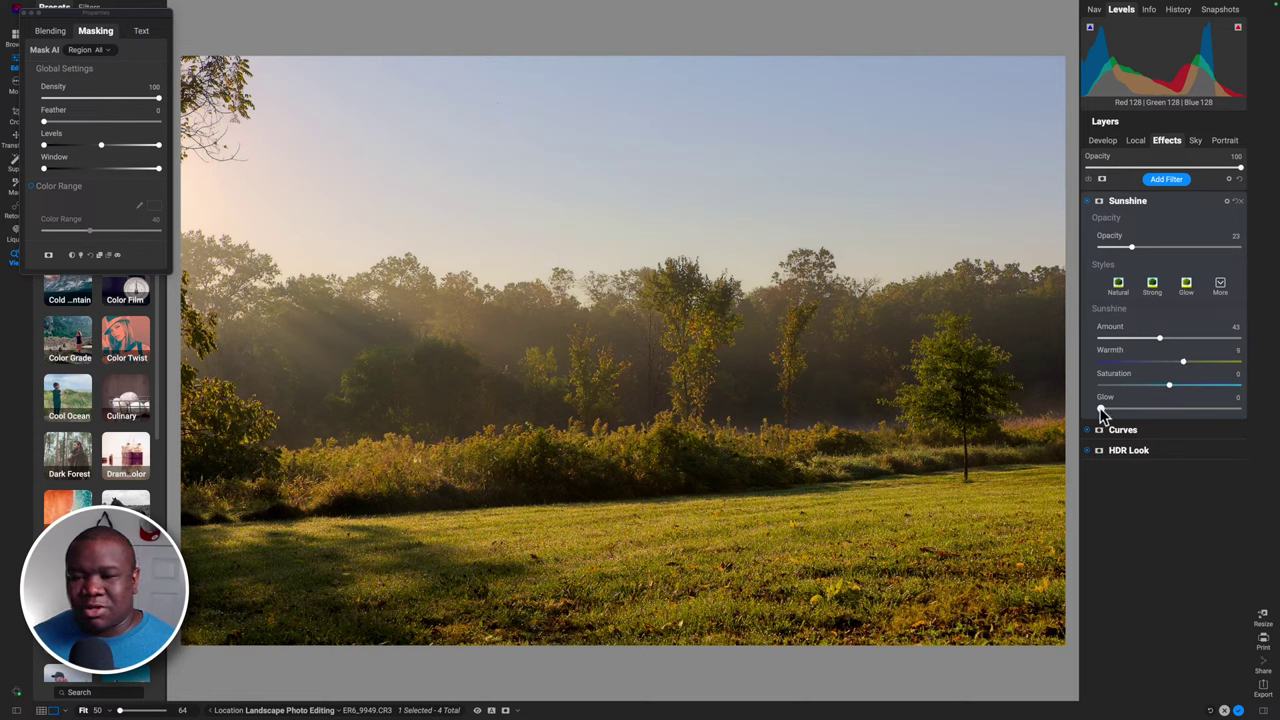
Keep the Sunshine filter's Glow at 0, set its Warmth to 11, and collapse the filter.
mouse_move(1102, 410)
mouse_down()
mouse_move(1240, 403)
mouse_move(1085, 415)
mouse_up()
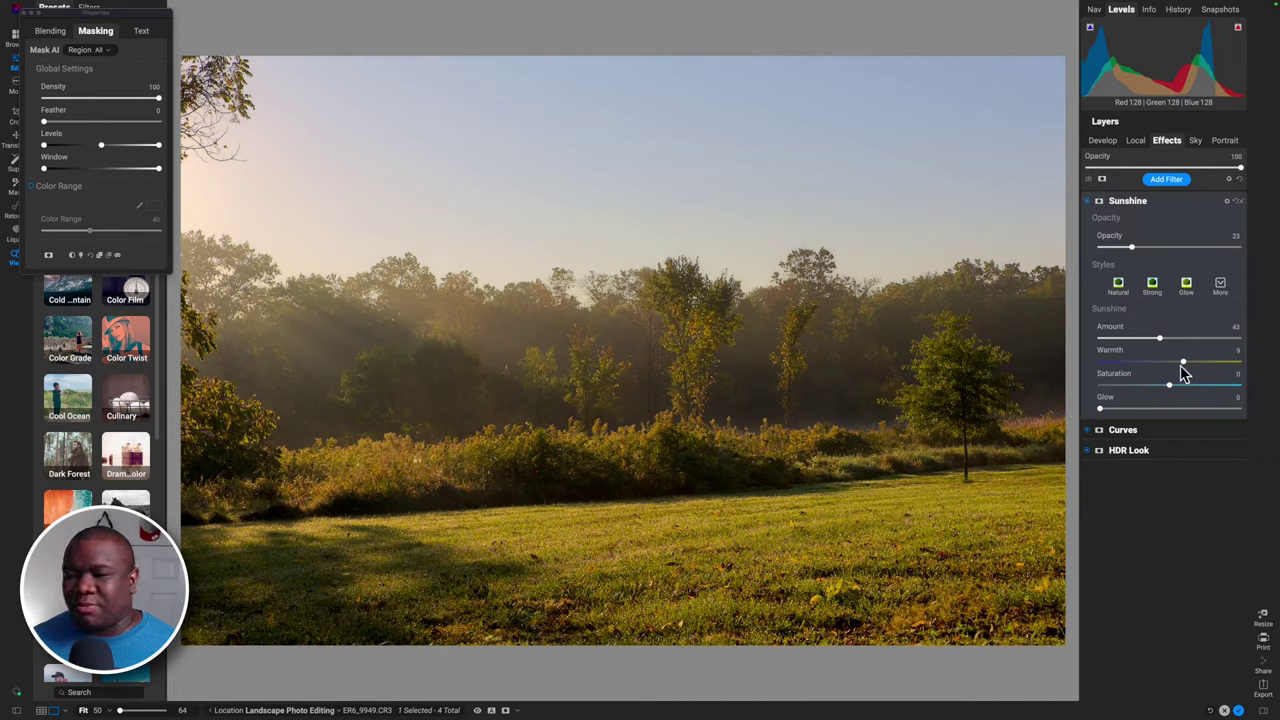
drag(1183, 363, 1189, 369)
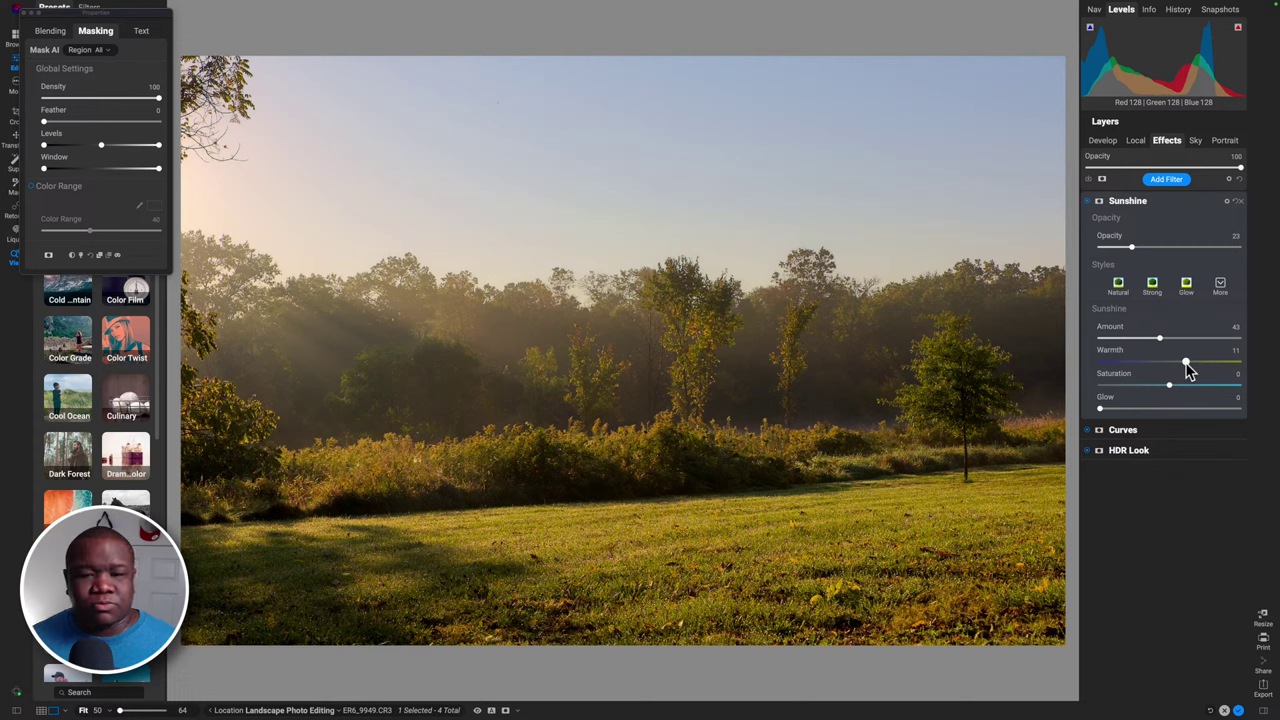
click(1146, 201)
Lower the photo's Exposure to -1.3 in the Develop Tone & Color settings.
click(1100, 140)
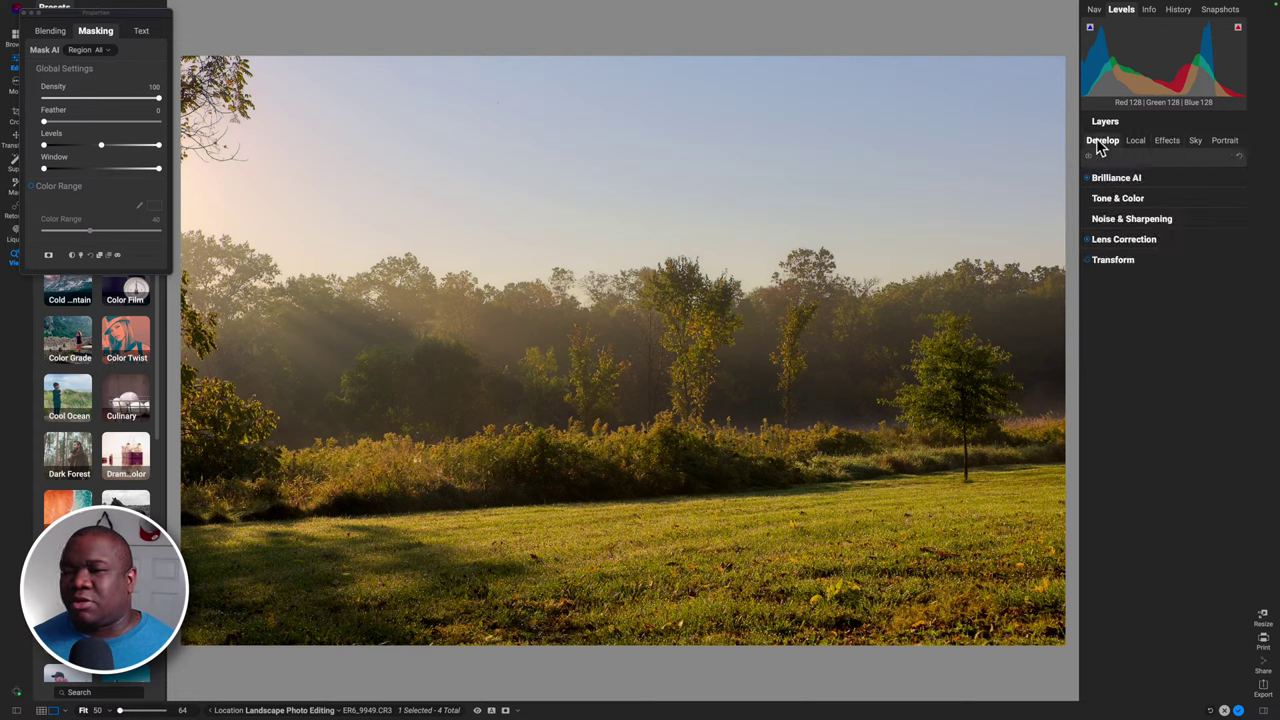
click(1129, 199)
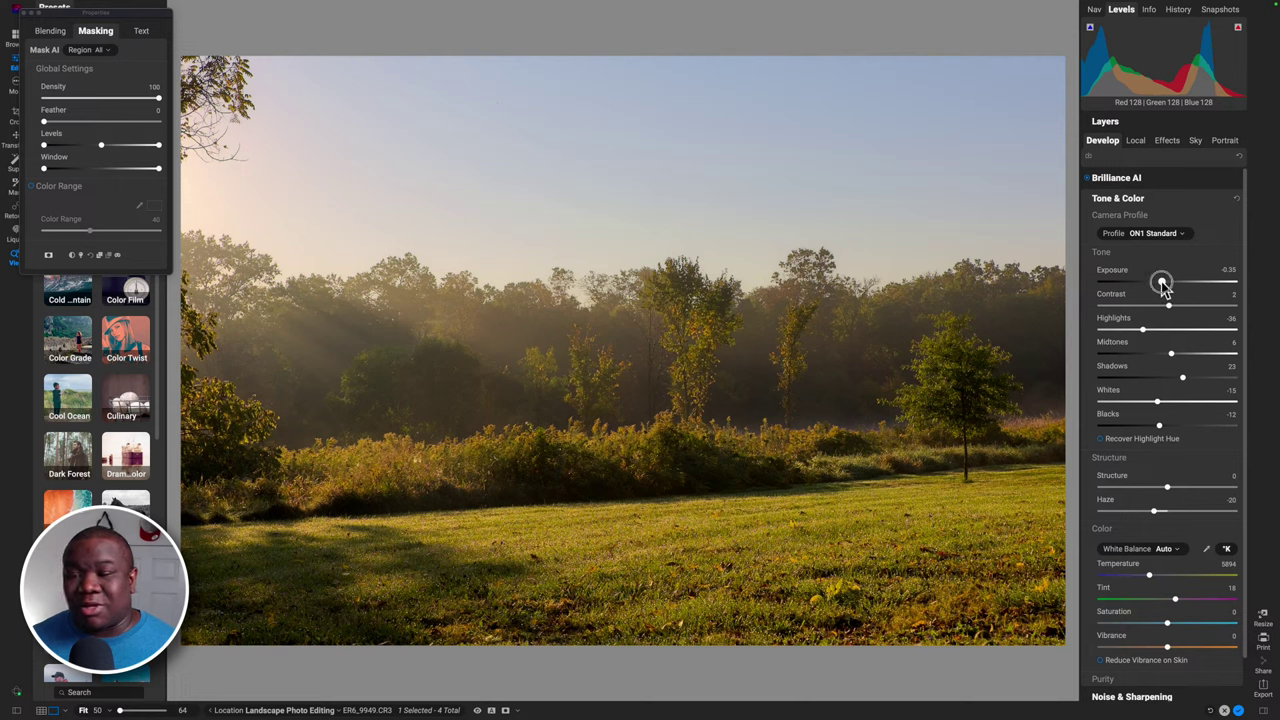
drag(1162, 286, 1151, 286)
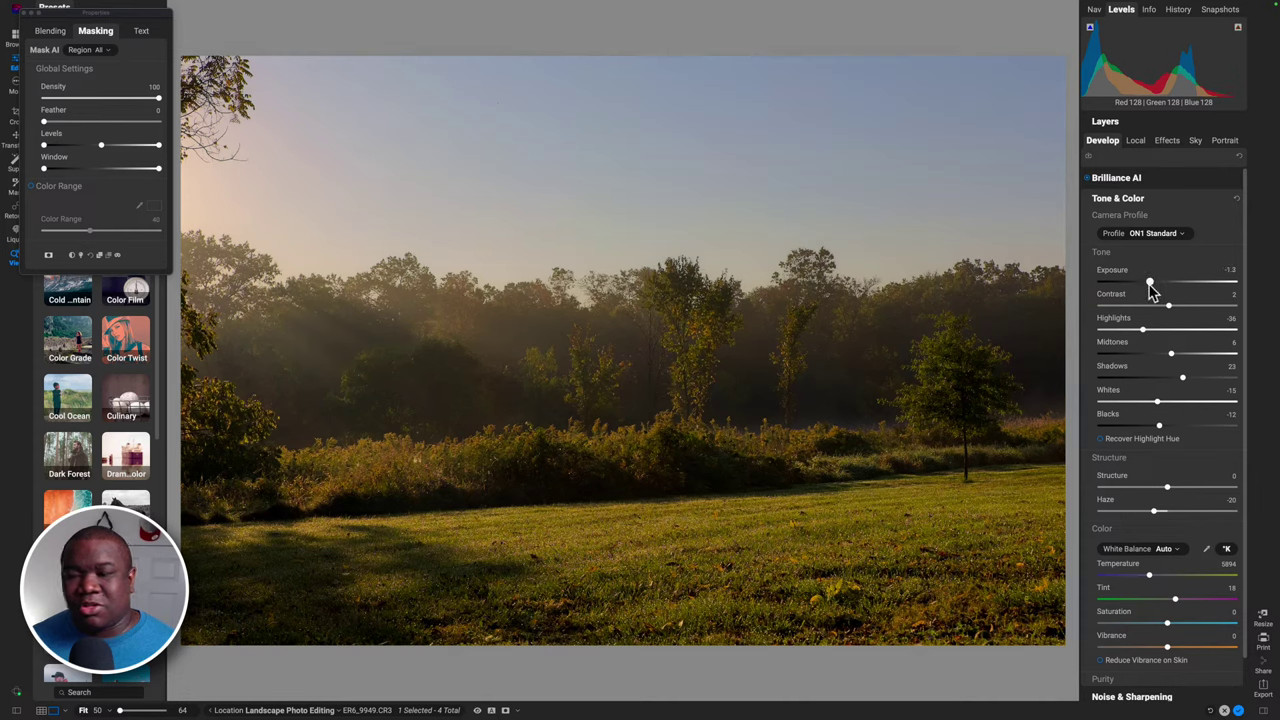
Set the HDR Look filter's Shadows to -11 and collapse the filter.
click(1164, 141)
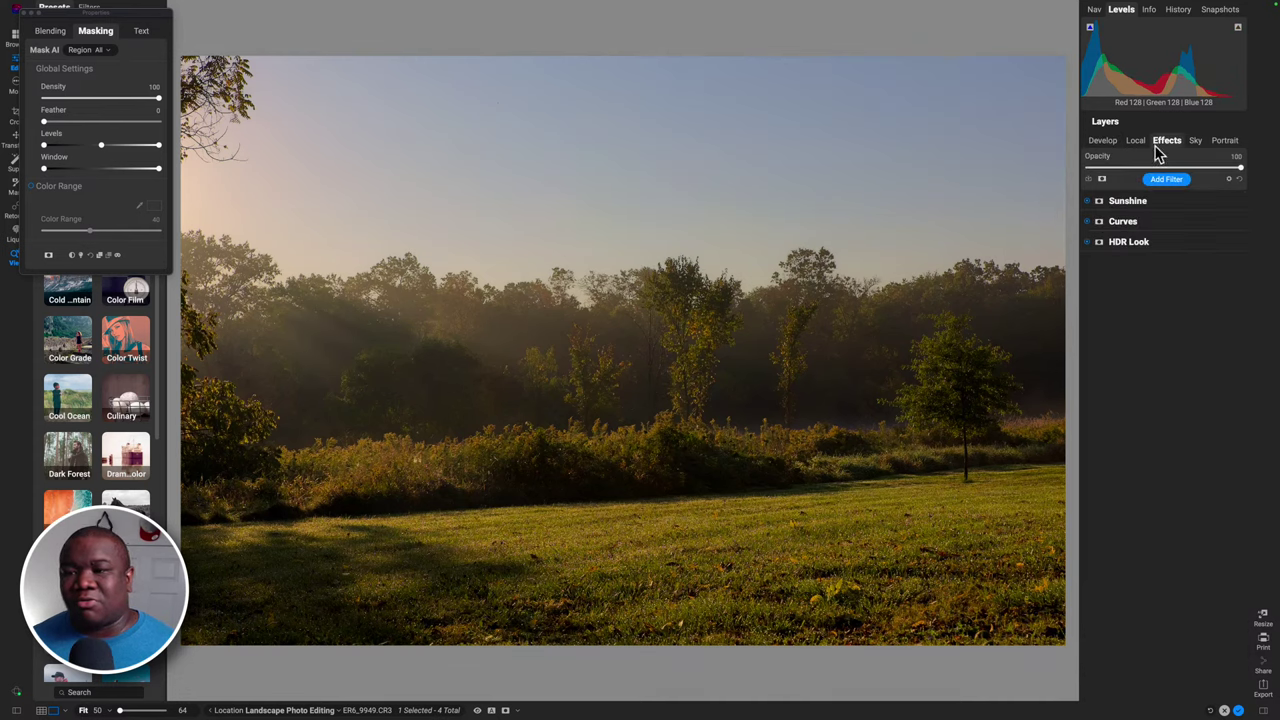
click(1130, 247)
drag(1150, 497, 1161, 500)
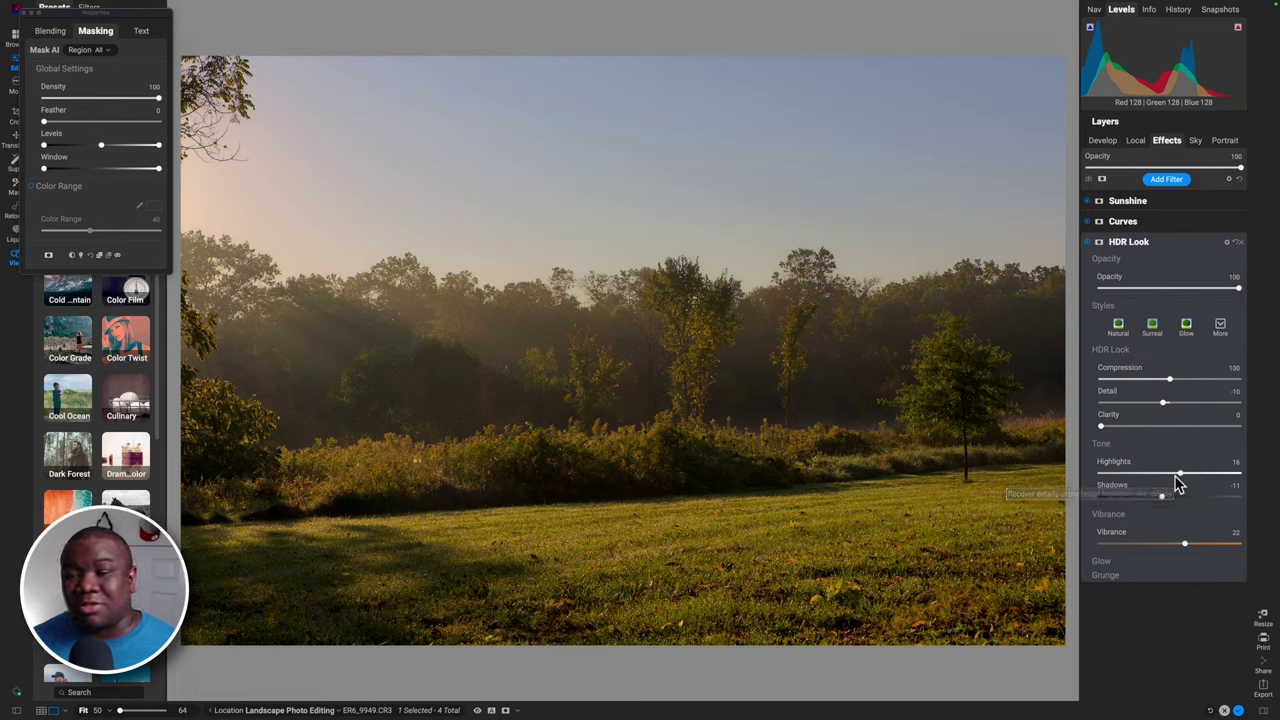
click(1136, 246)
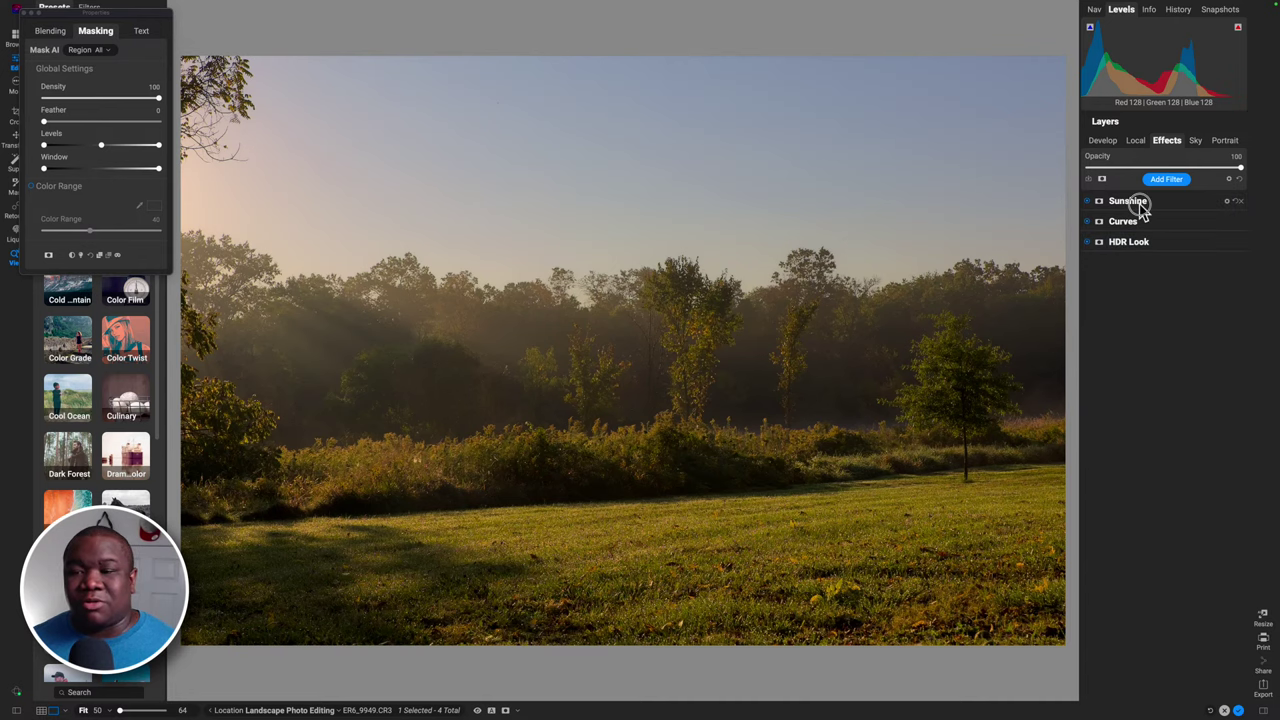
Raise the Sunshine filter's Opacity to 75, collapse it, and compare the photo with and without its edits.
click(1140, 204)
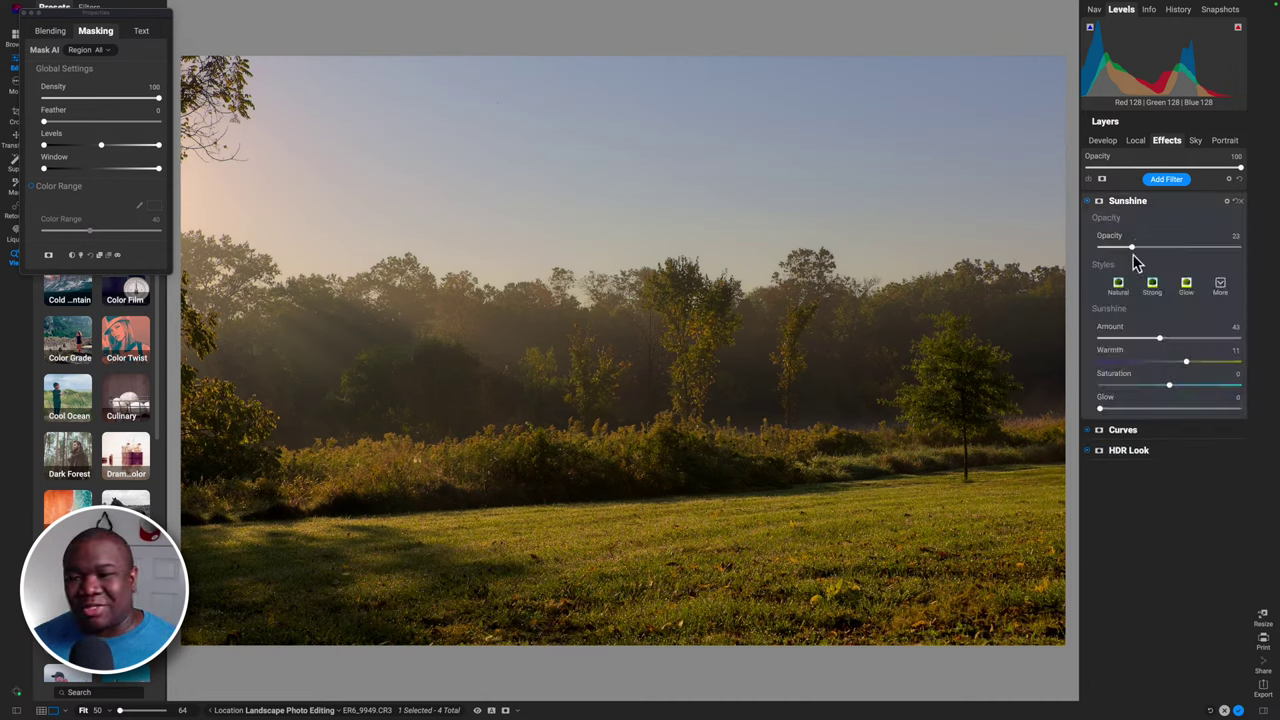
drag(1131, 247, 1205, 253)
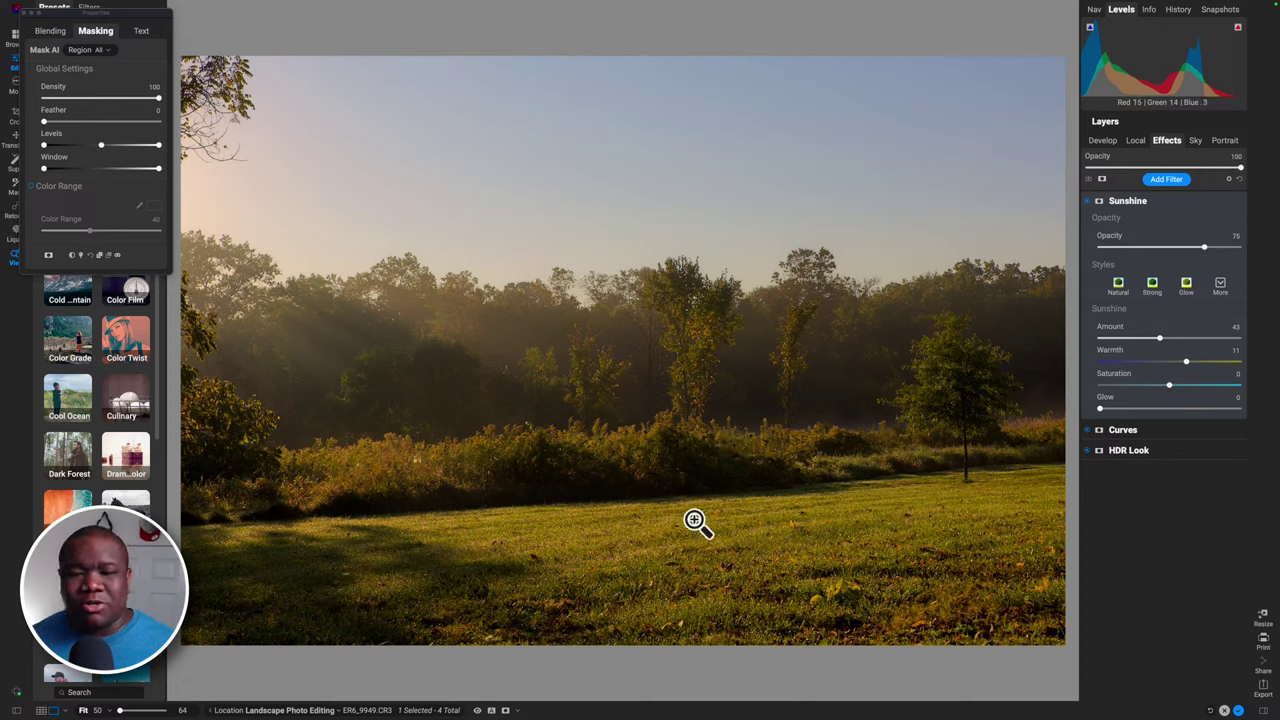
click(1163, 201)
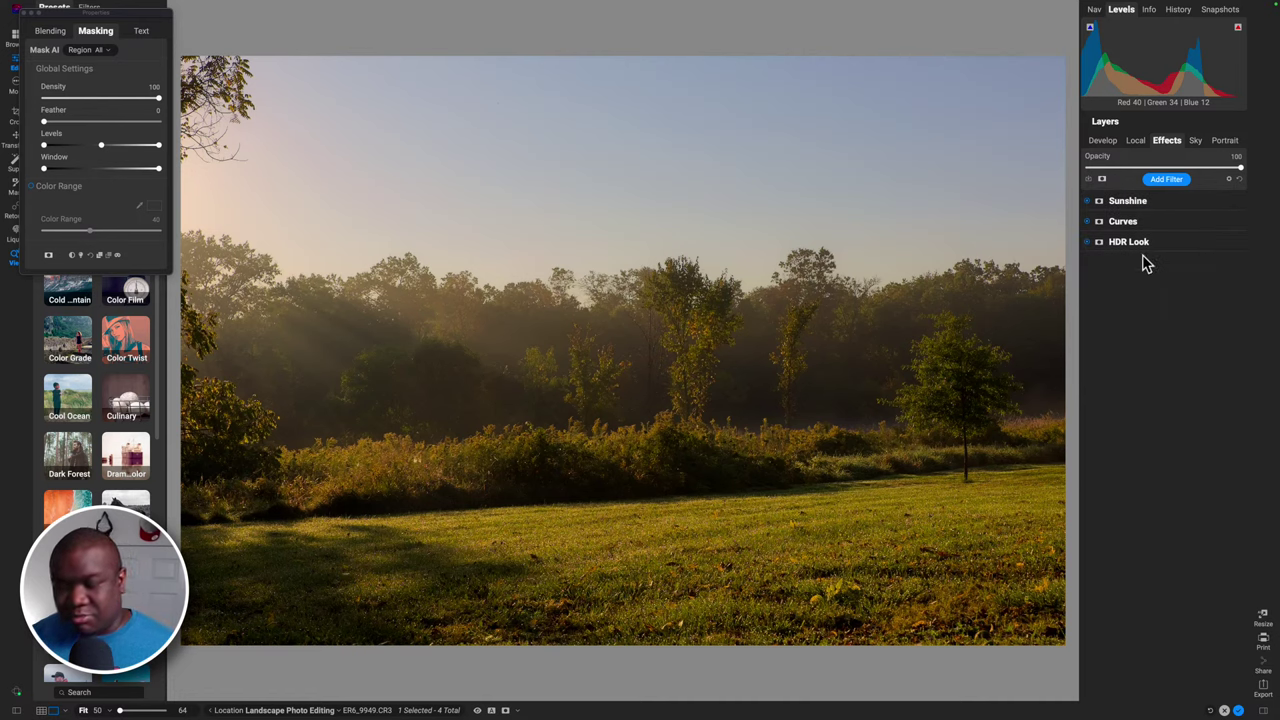
key(backslash)
key(backslash)
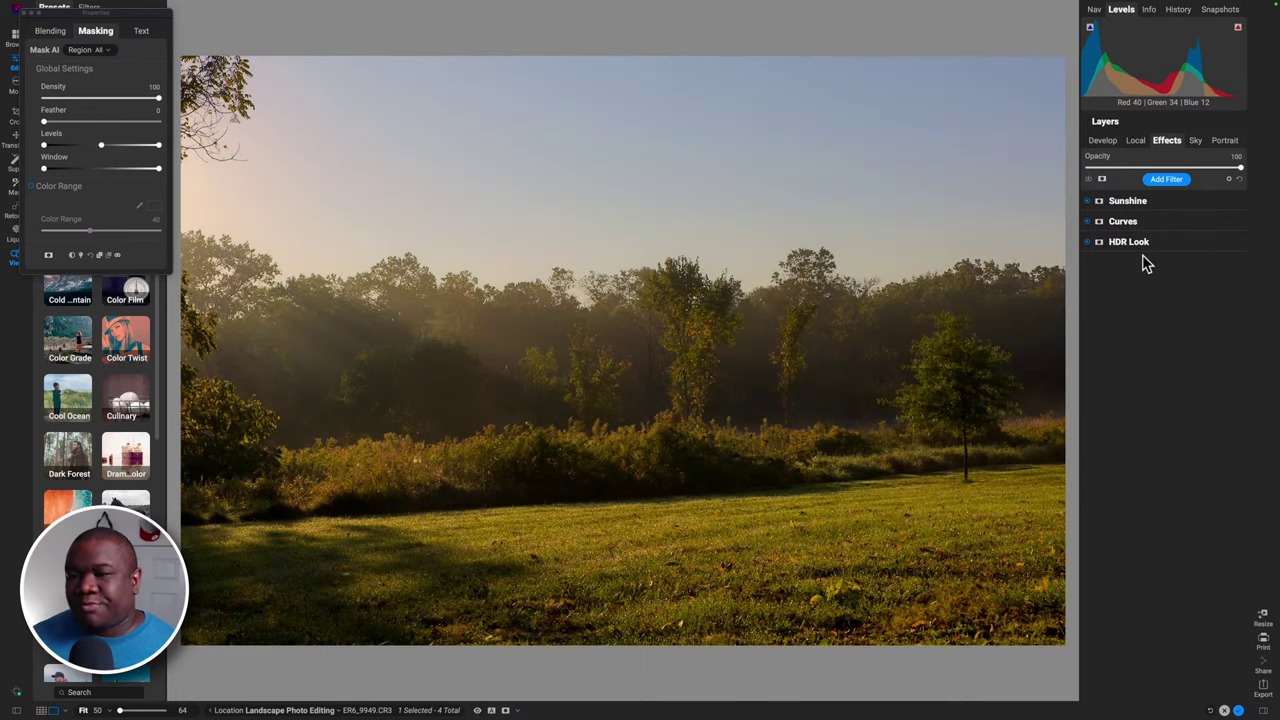
Add a Photo Filter in the saved golden-yellow color, try a stronger Amount of 38, and reset the Amount to its default of 20.
click(1160, 178)
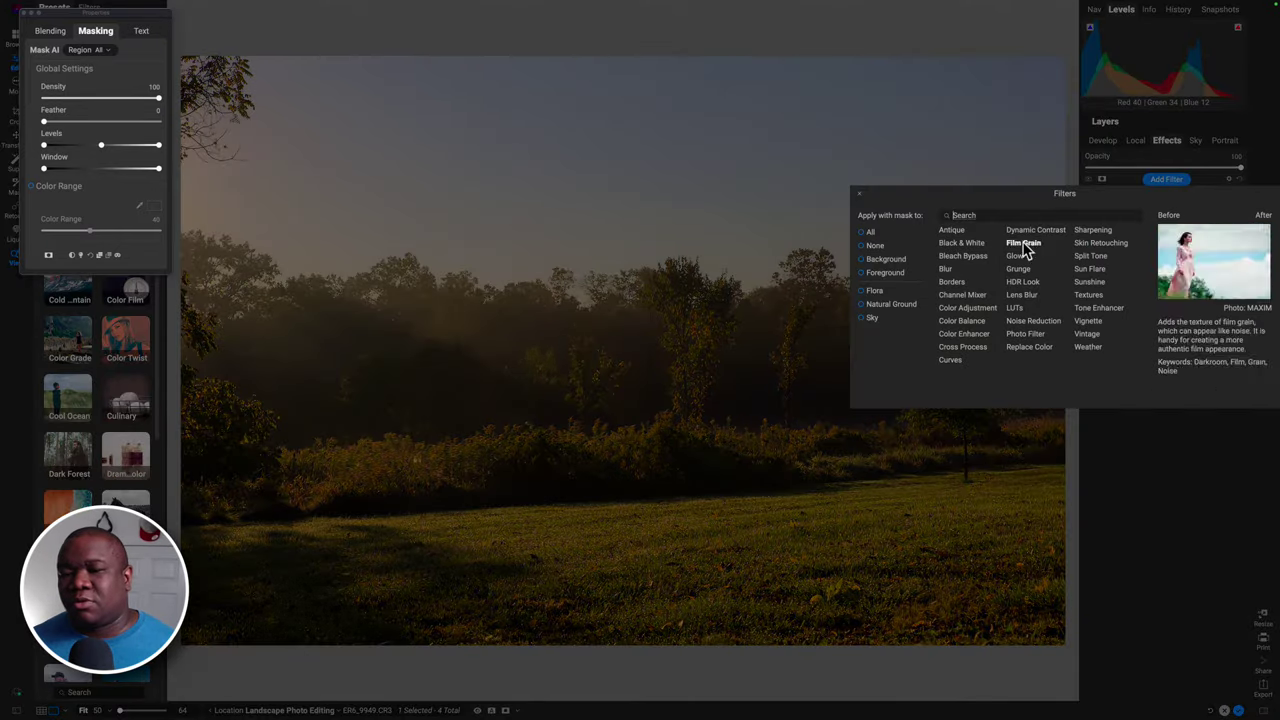
click(1025, 334)
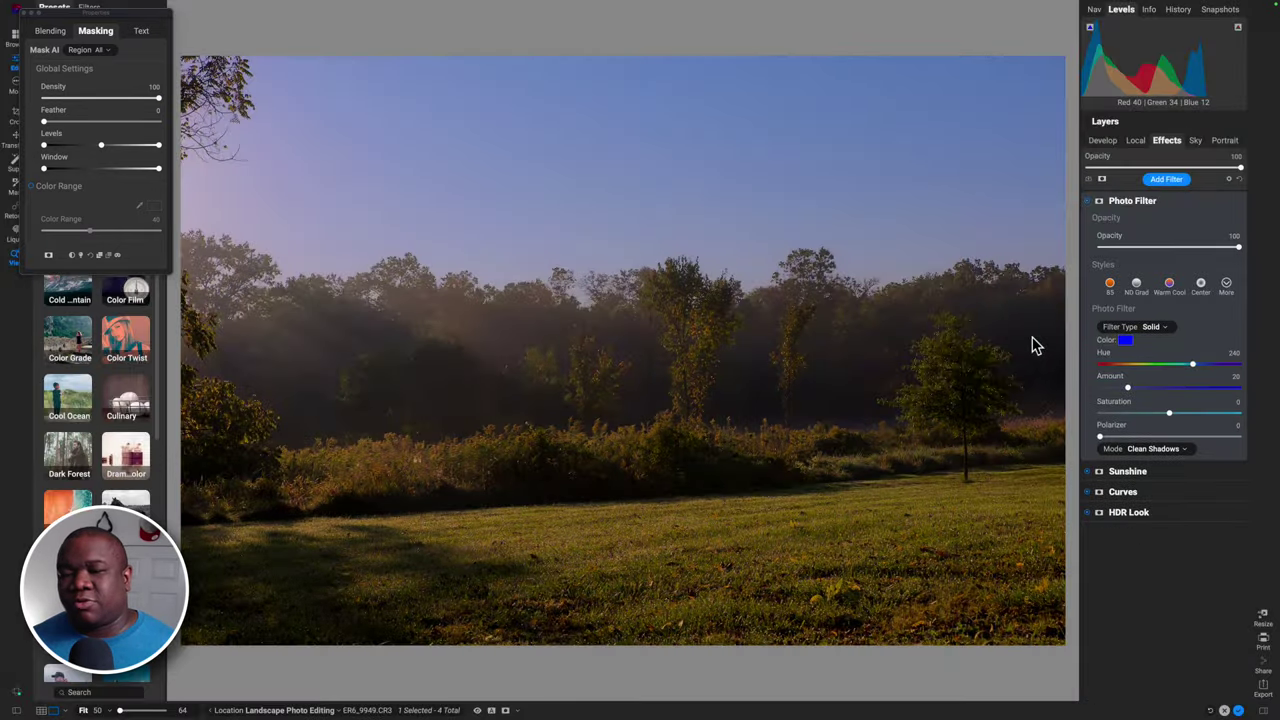
click(1126, 341)
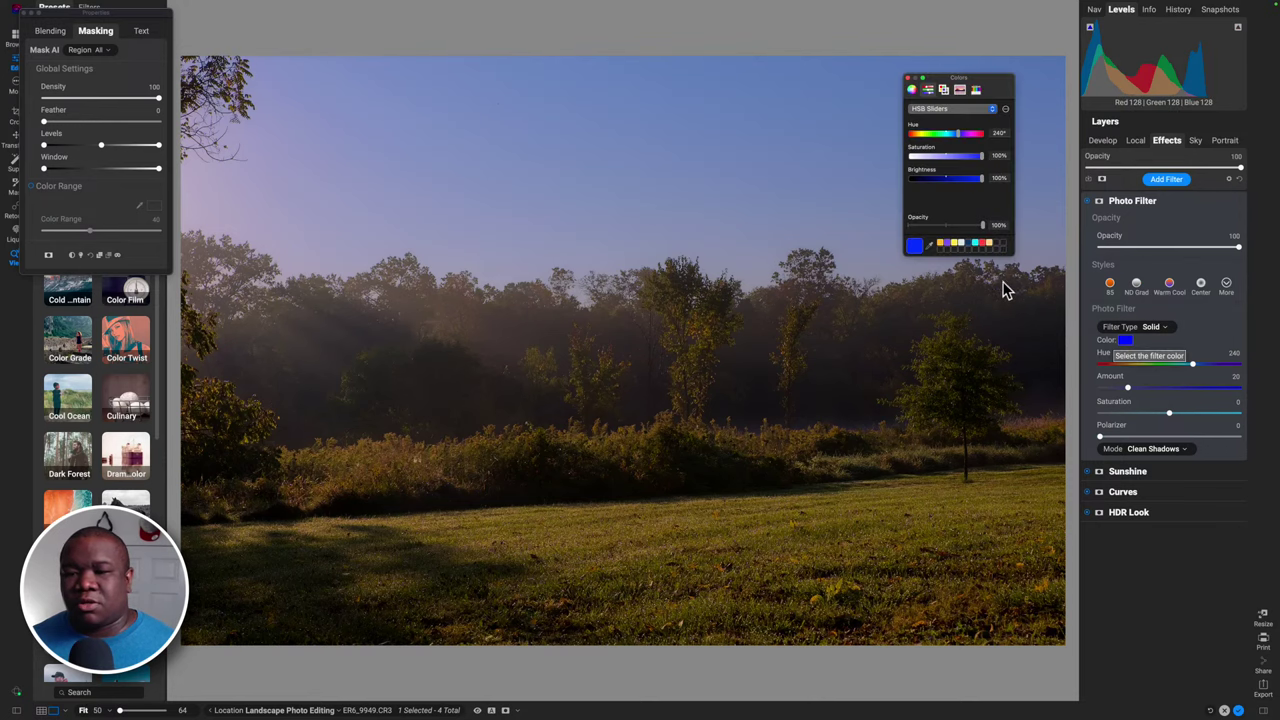
click(940, 242)
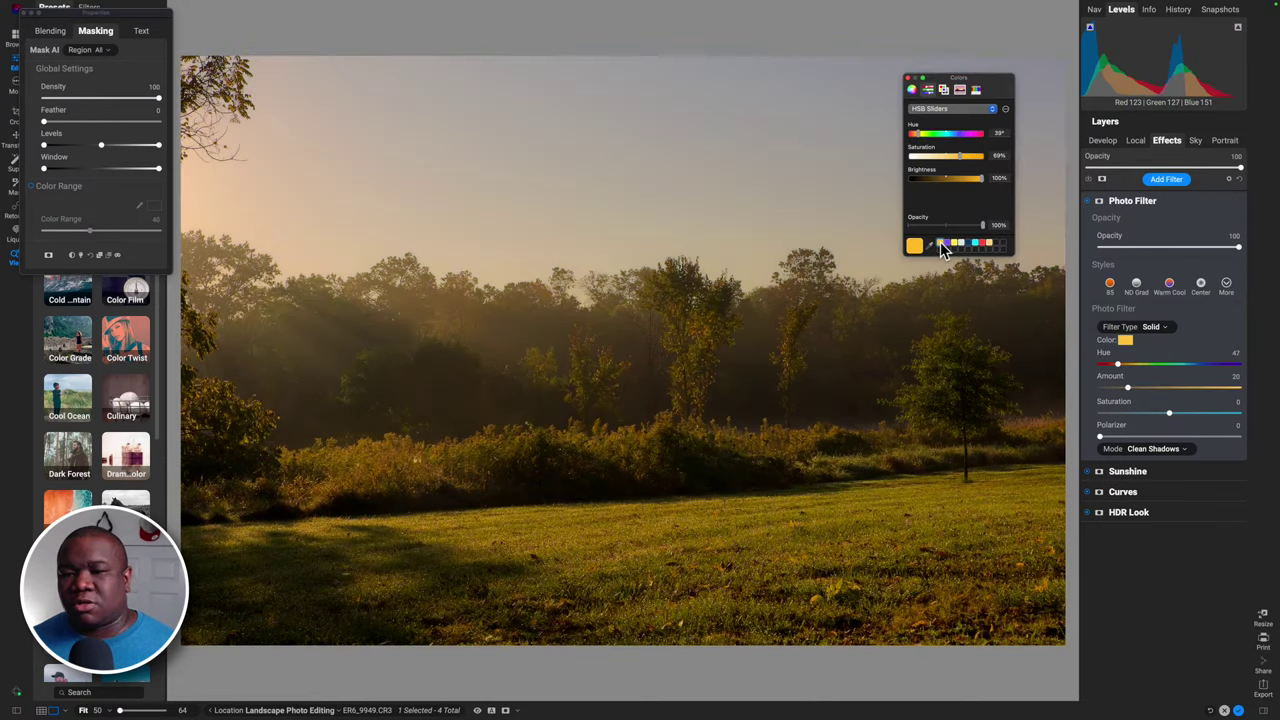
click(907, 77)
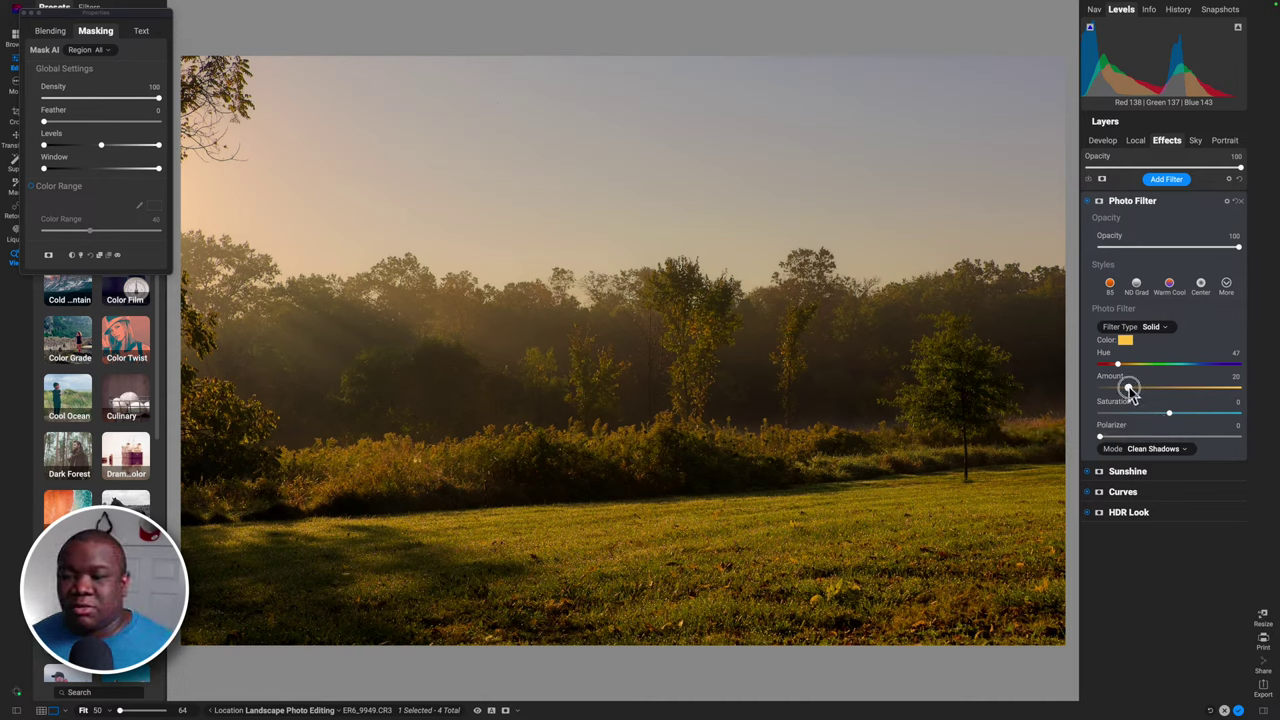
drag(1131, 393, 1153, 391)
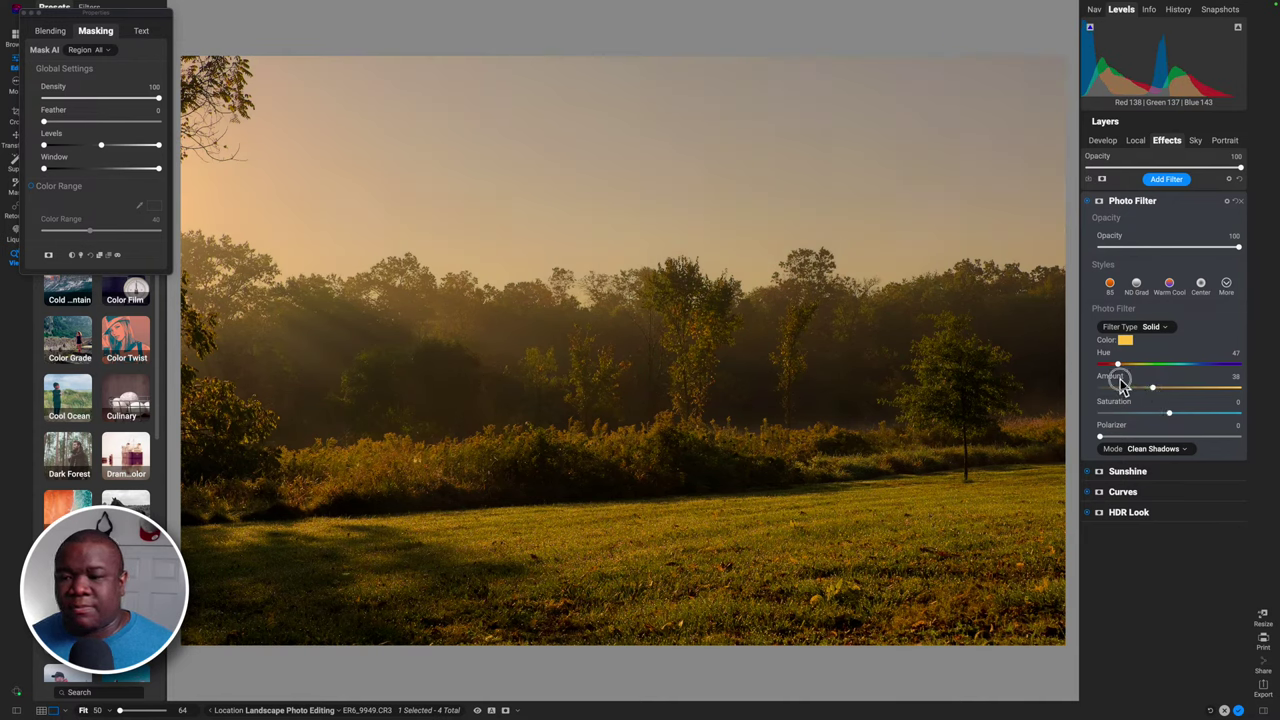
double_click(1112, 376)
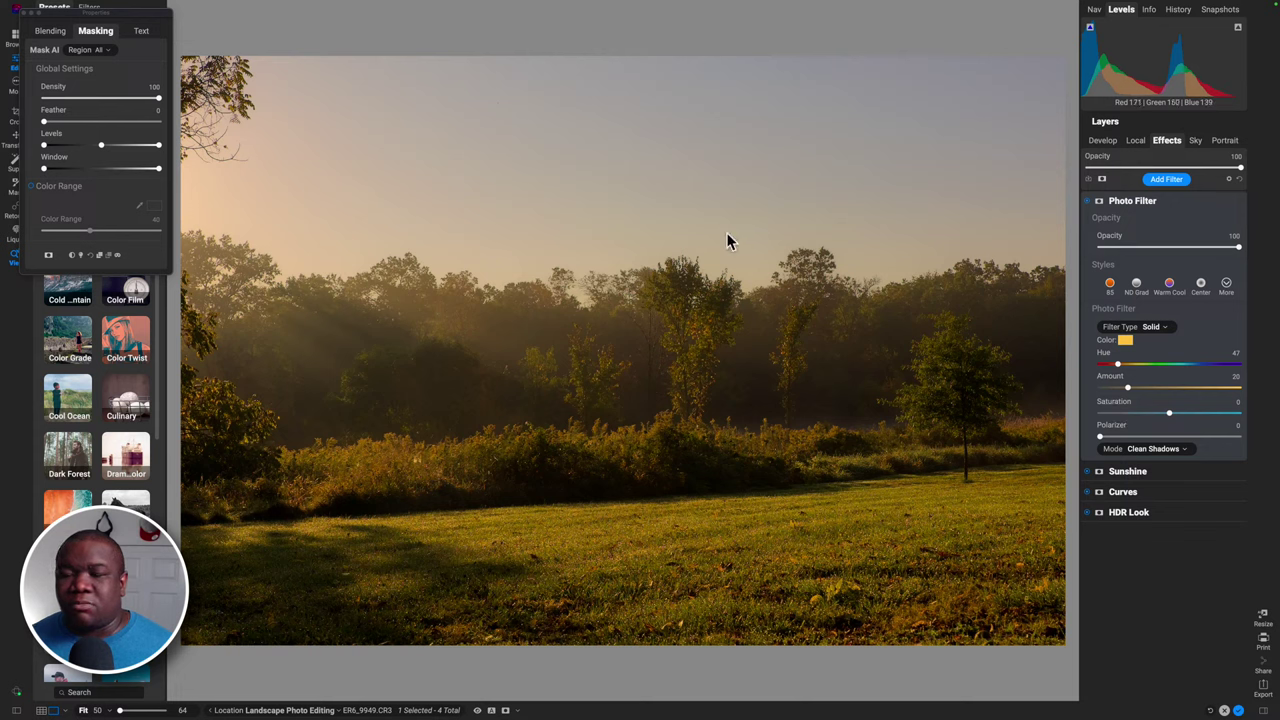
Mask the sky out of the Photo Filter and reduce the filter's Opacity to 65.
mouse_move(393, 8)
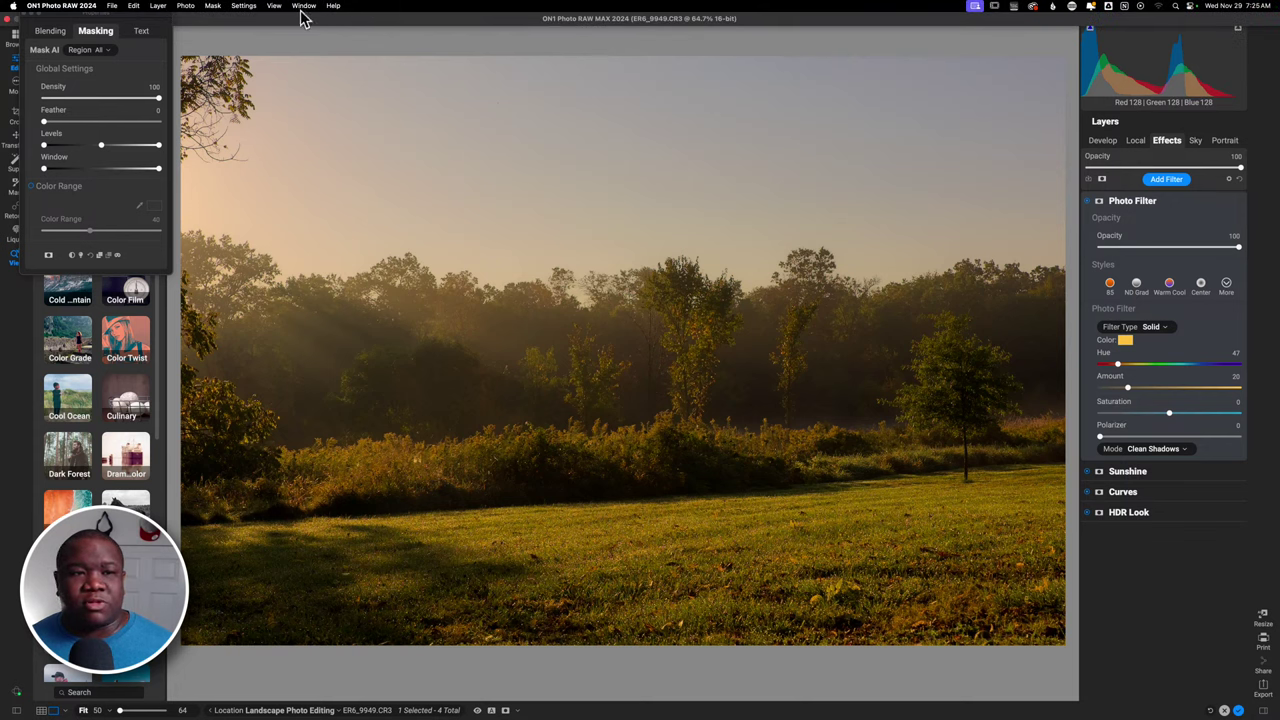
click(214, 6)
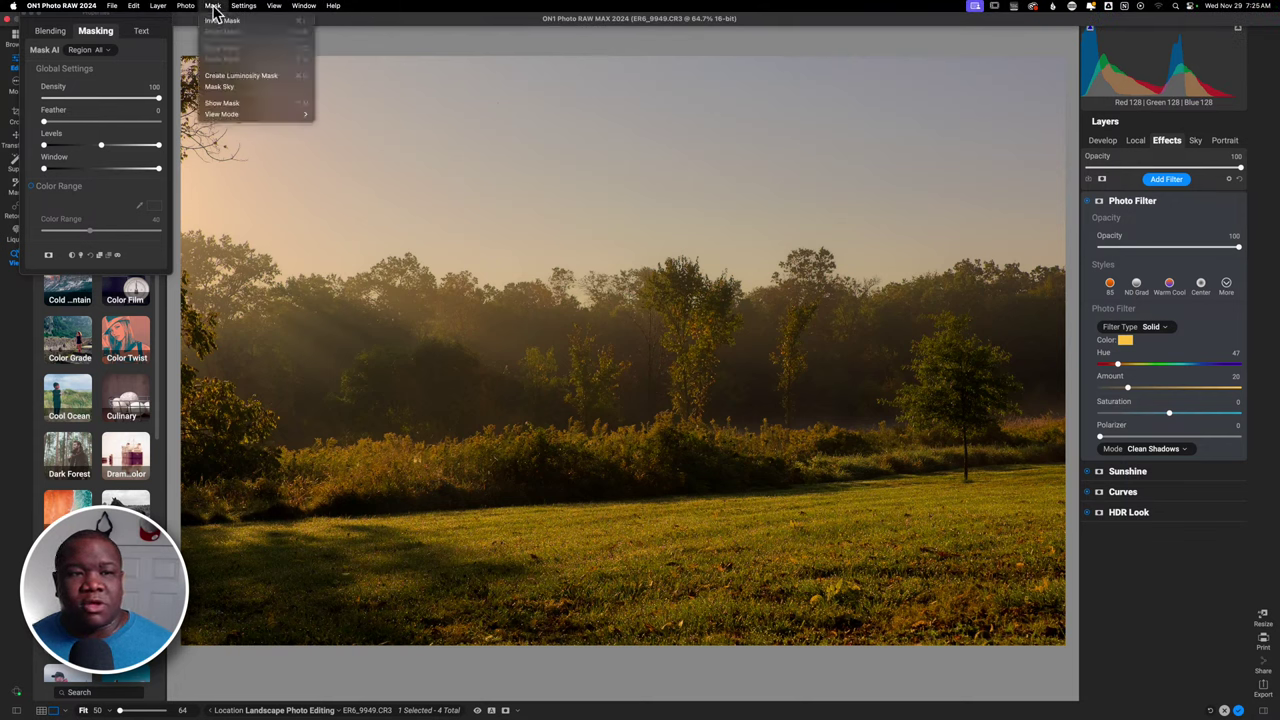
click(226, 86)
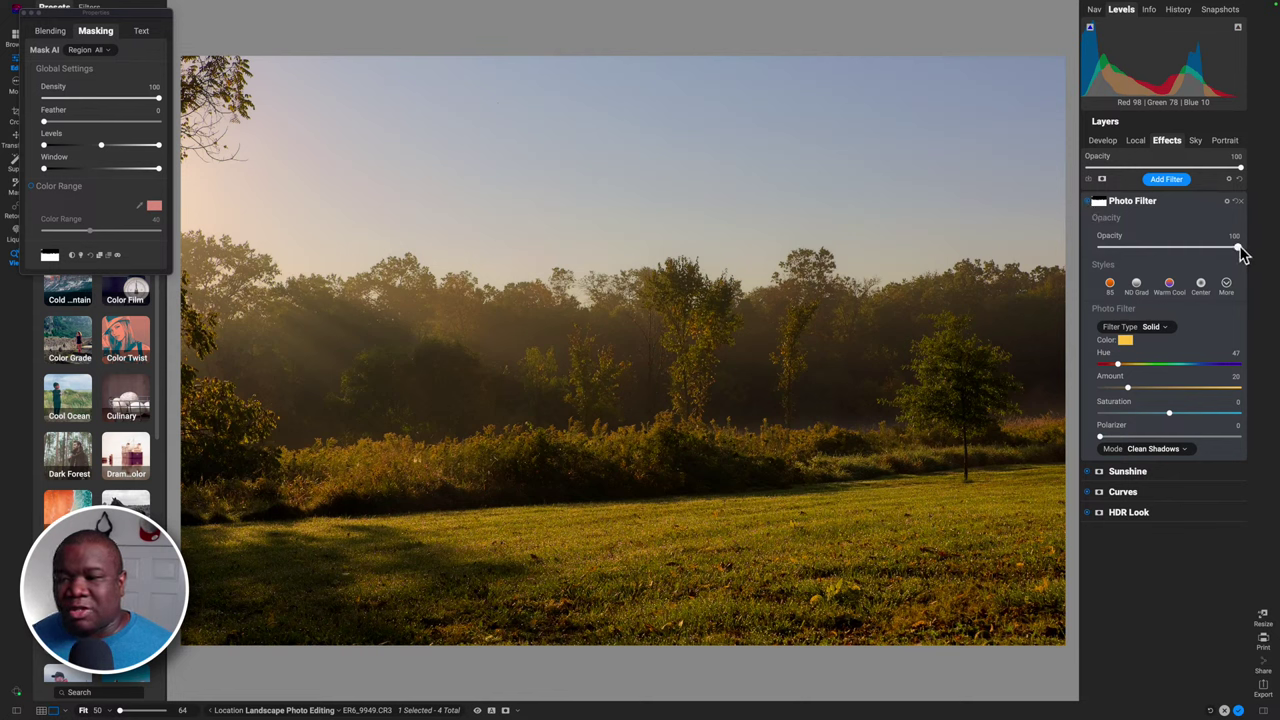
drag(1239, 248, 1190, 254)
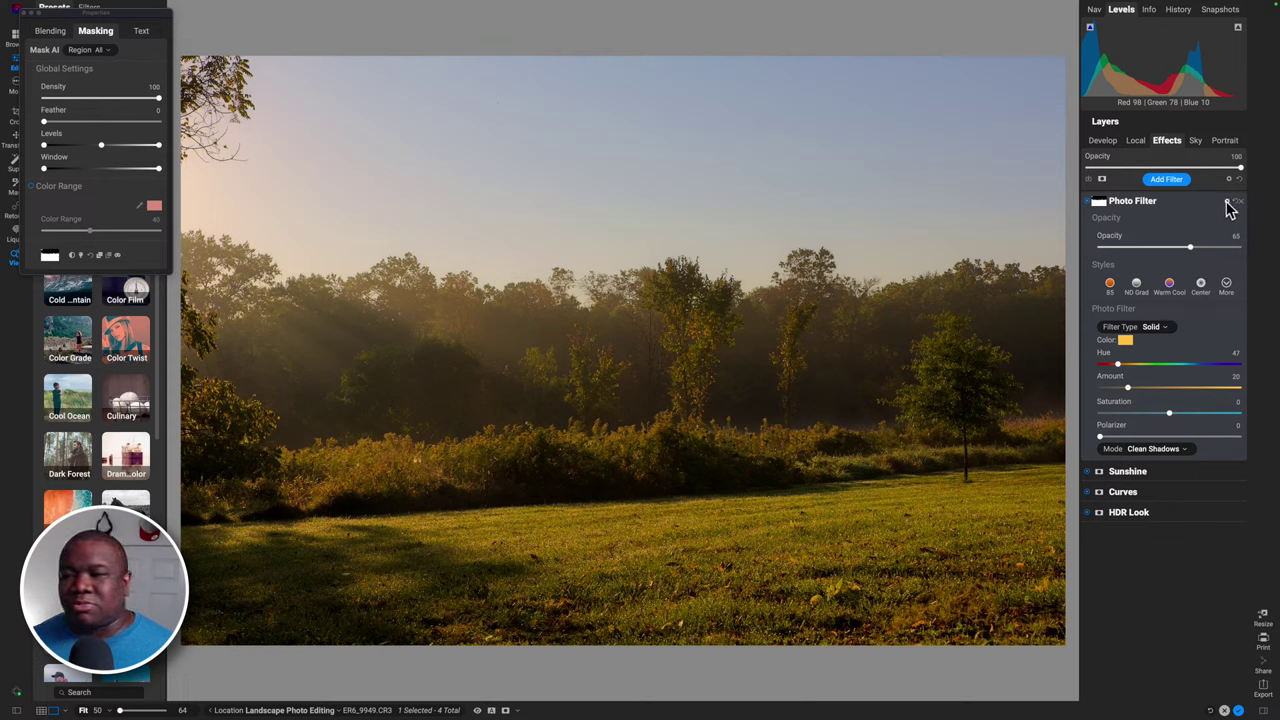
Change the Photo Filter's blend mode to Color, switch the filter off and on to compare, and collapse it.
click(1228, 204)
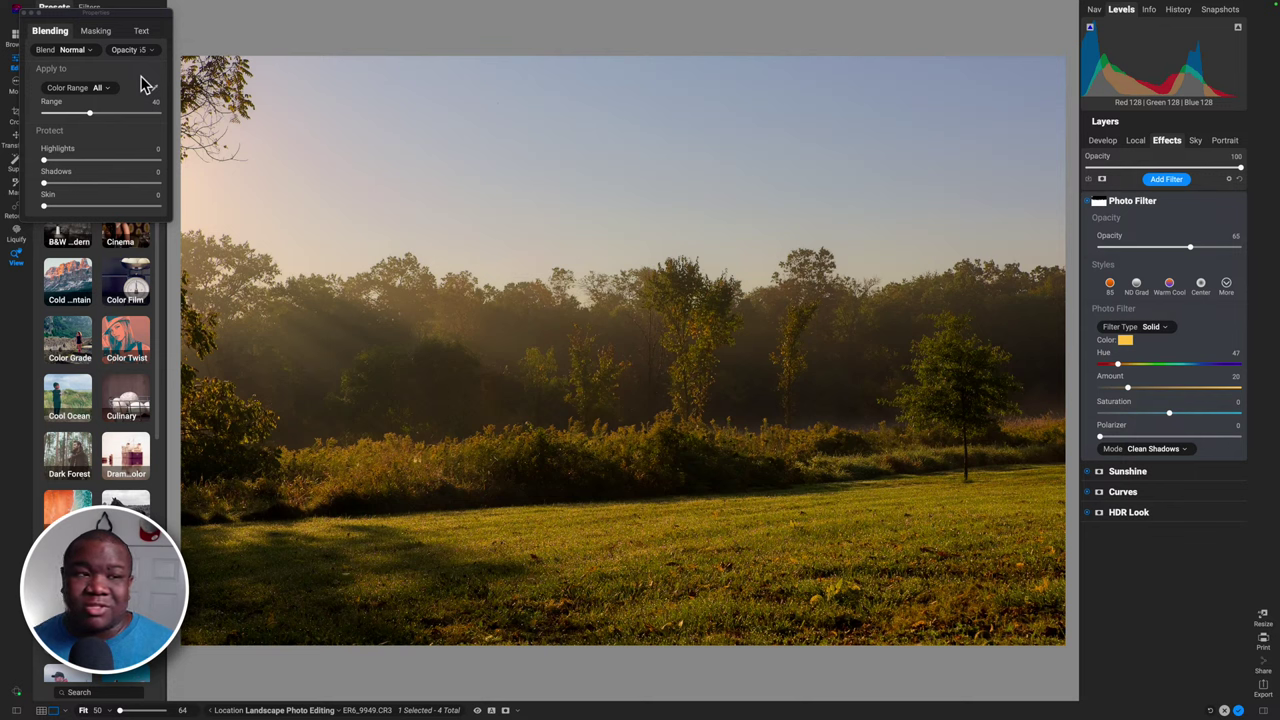
click(86, 49)
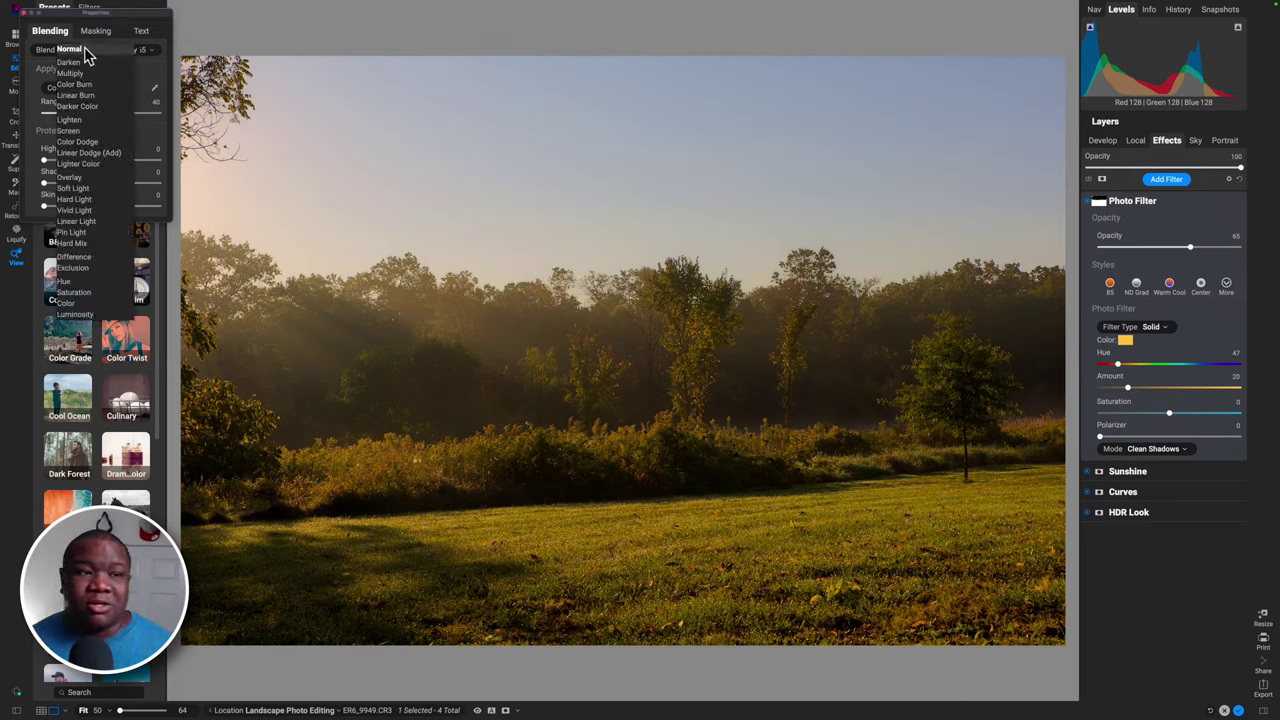
click(65, 302)
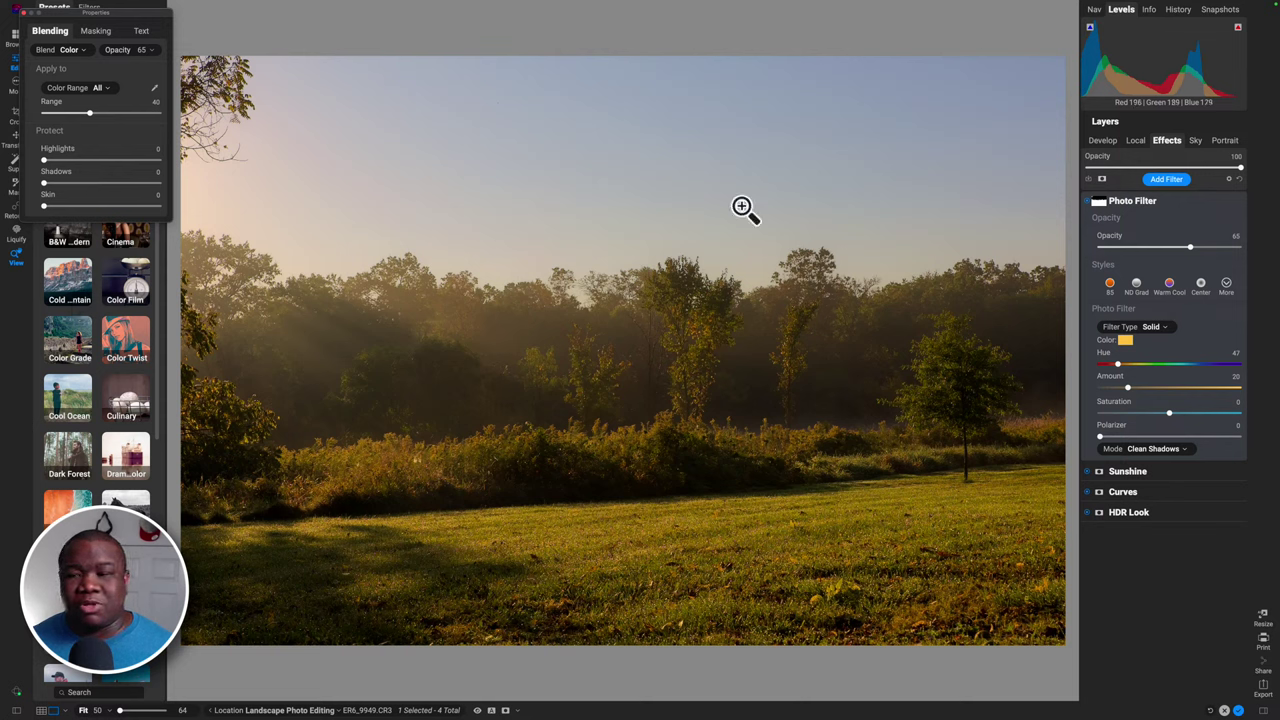
click(1090, 203)
click(1090, 203)
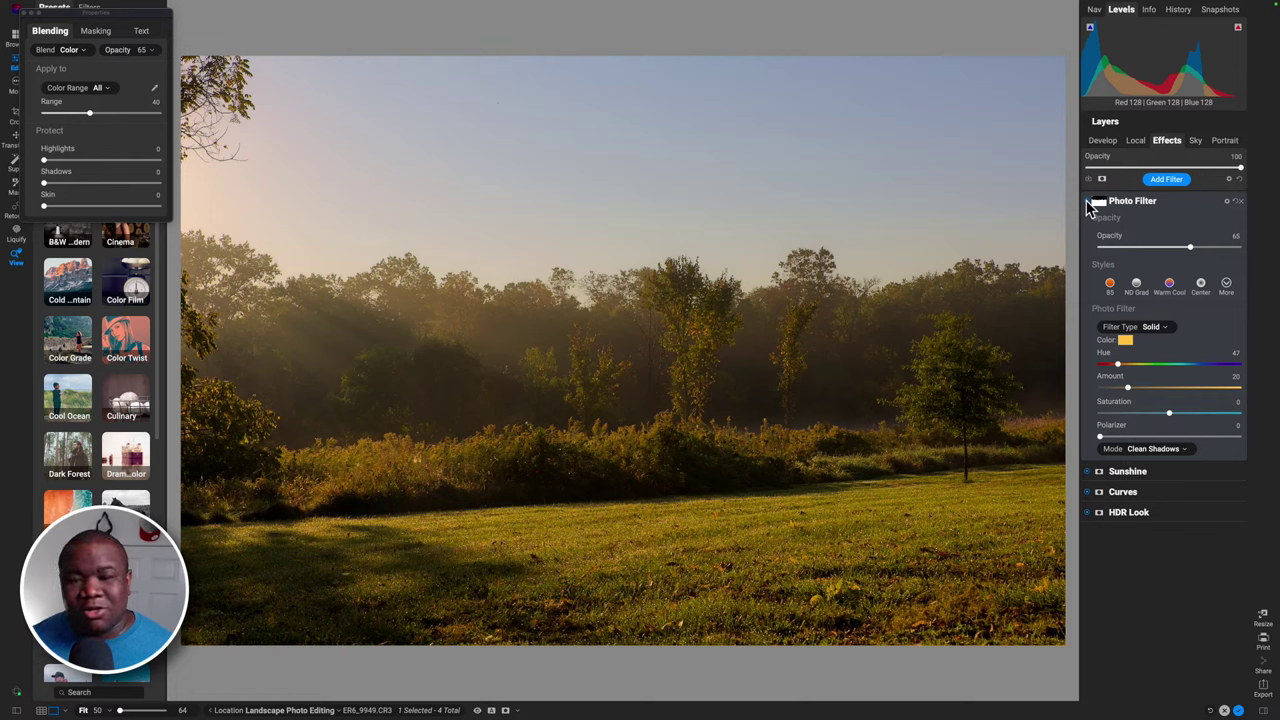
click(1150, 204)
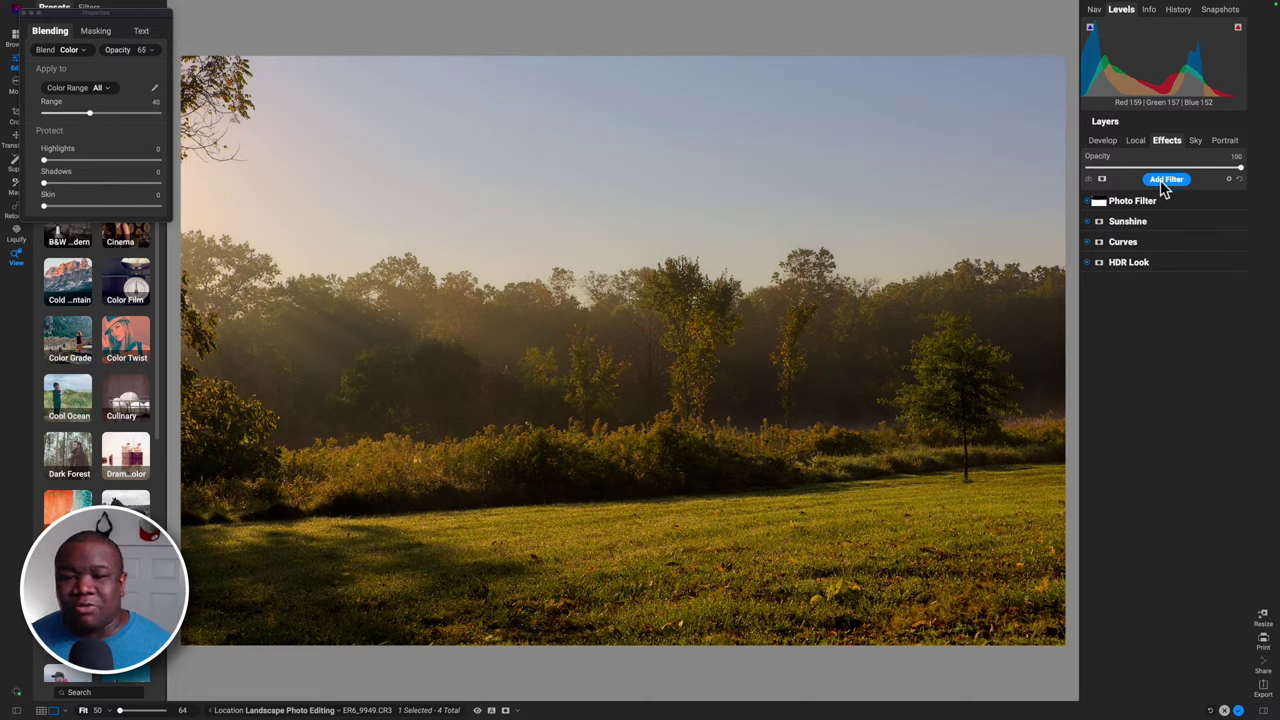
Save the current edits as a new snapshot named "Base Look".
click(1220, 9)
click(1218, 103)
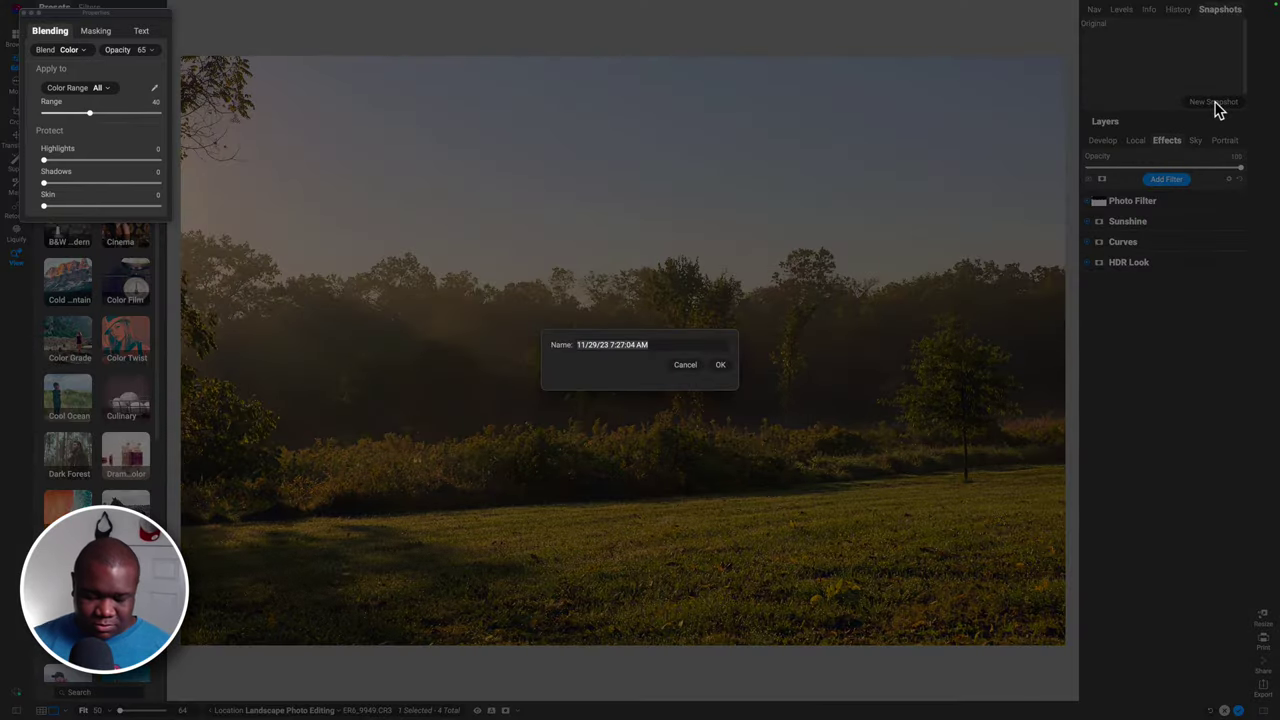
text(Base Look)
key(Return)
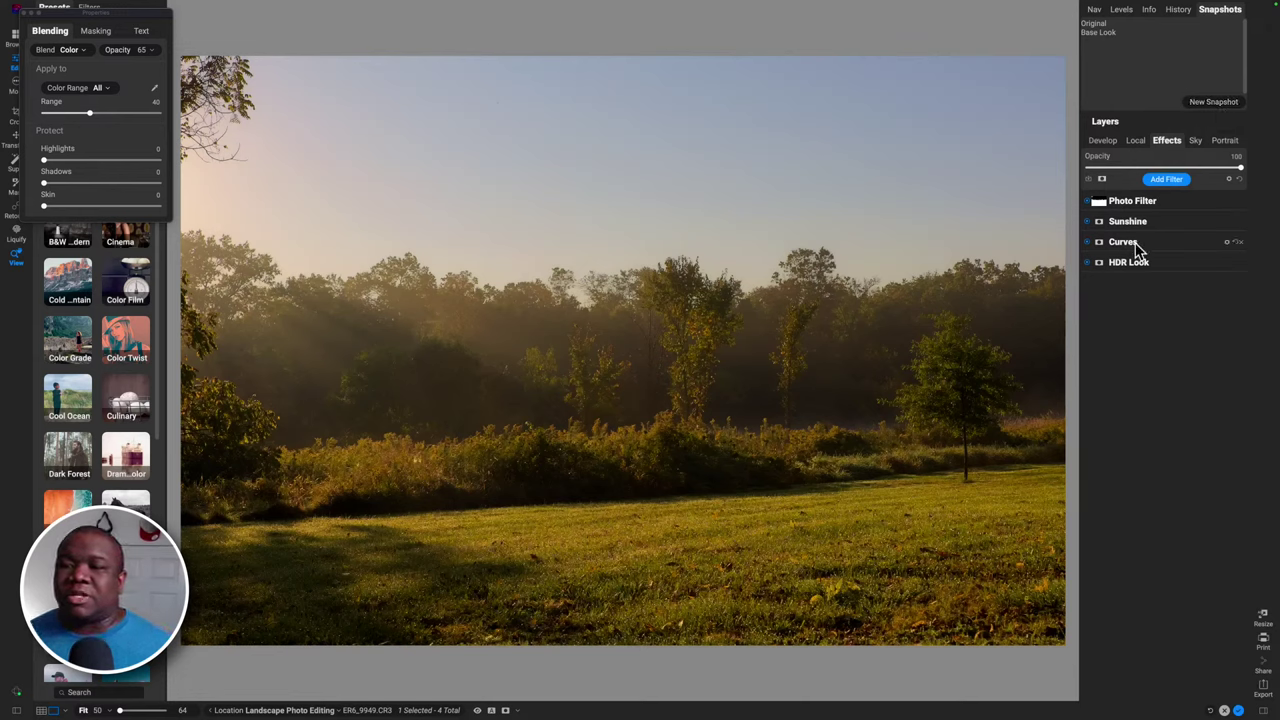
Add a Color Enhancer filter, collapse the snapshot list, and choose Adjust Hue for the filter's targeted color adjustment.
click(1167, 180)
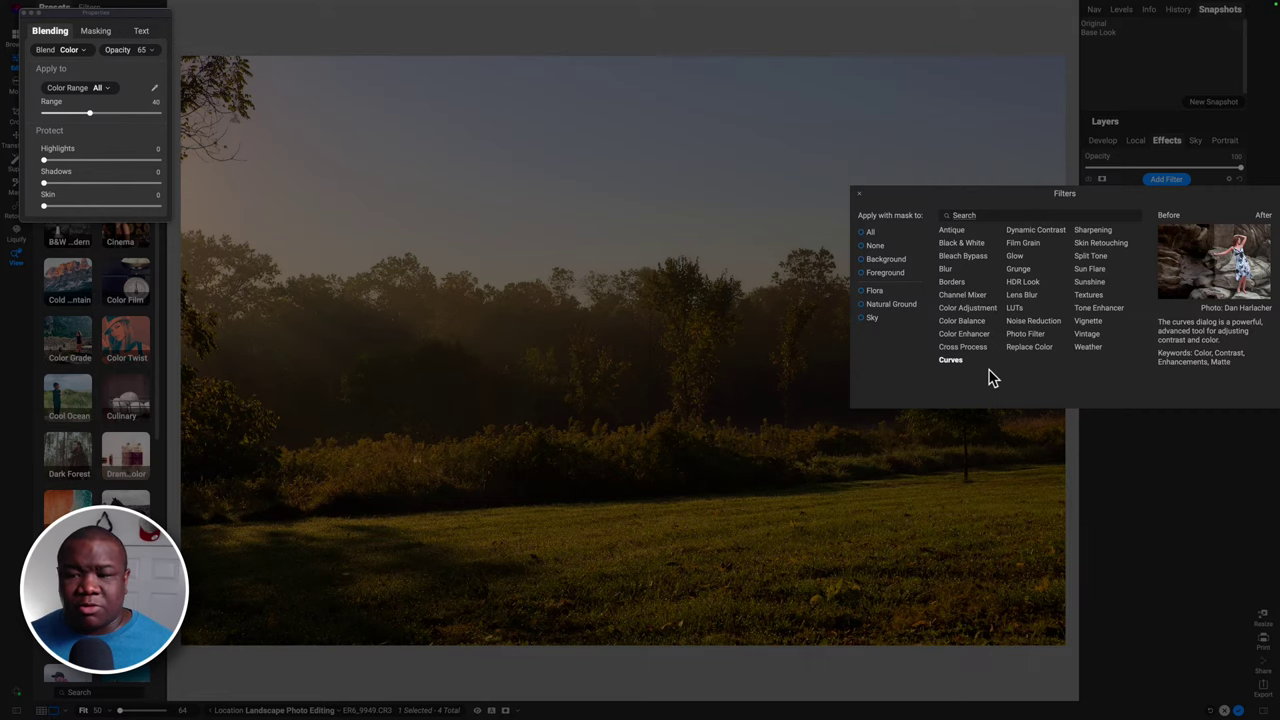
click(974, 334)
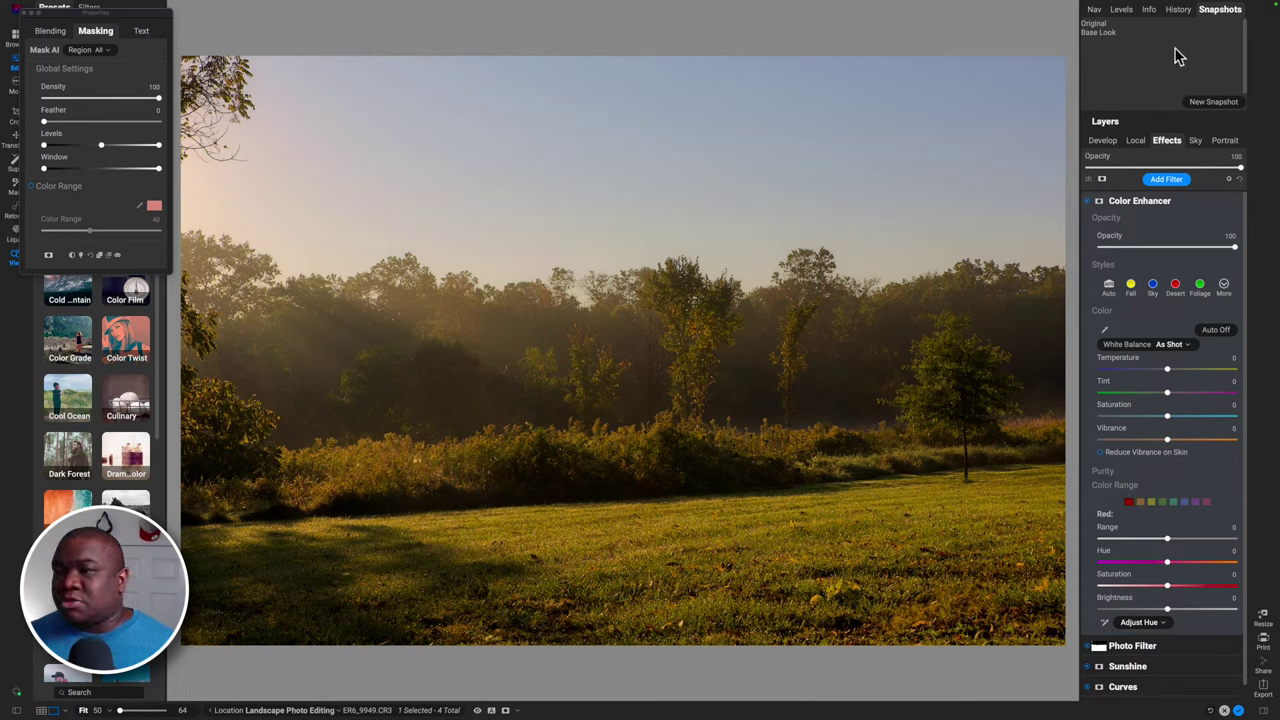
click(1214, 14)
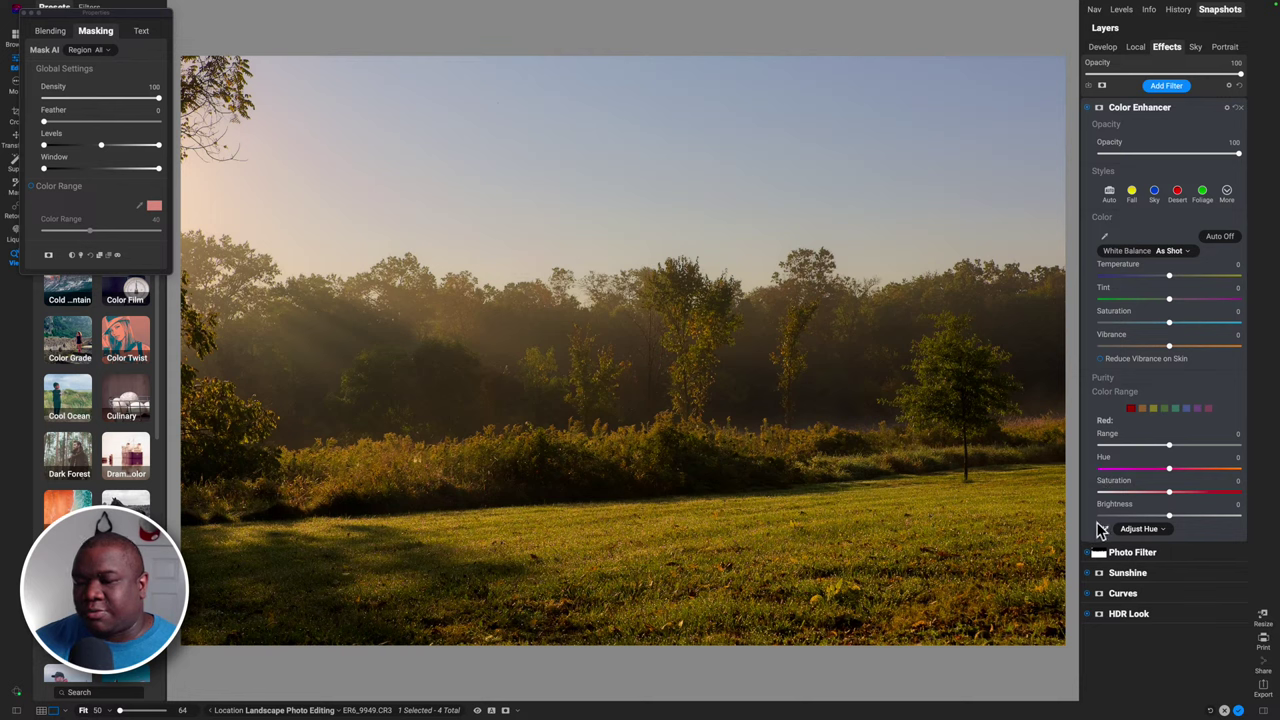
click(1145, 529)
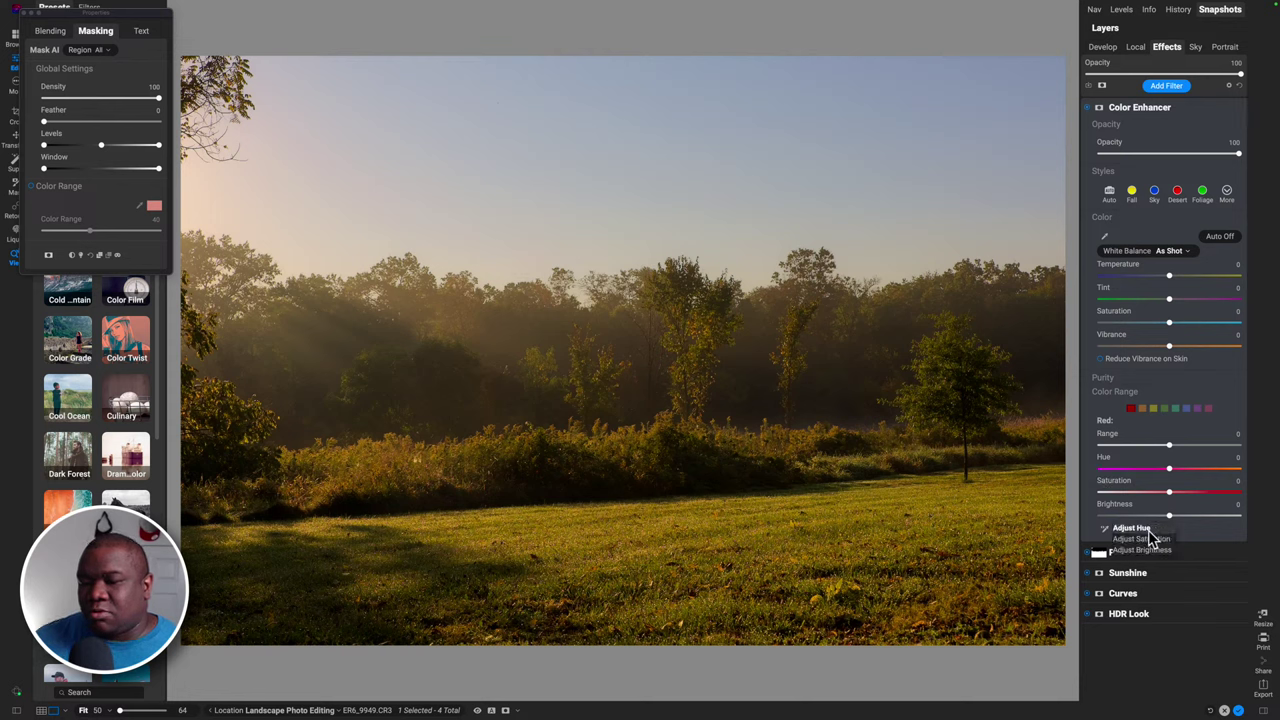
click(1148, 533)
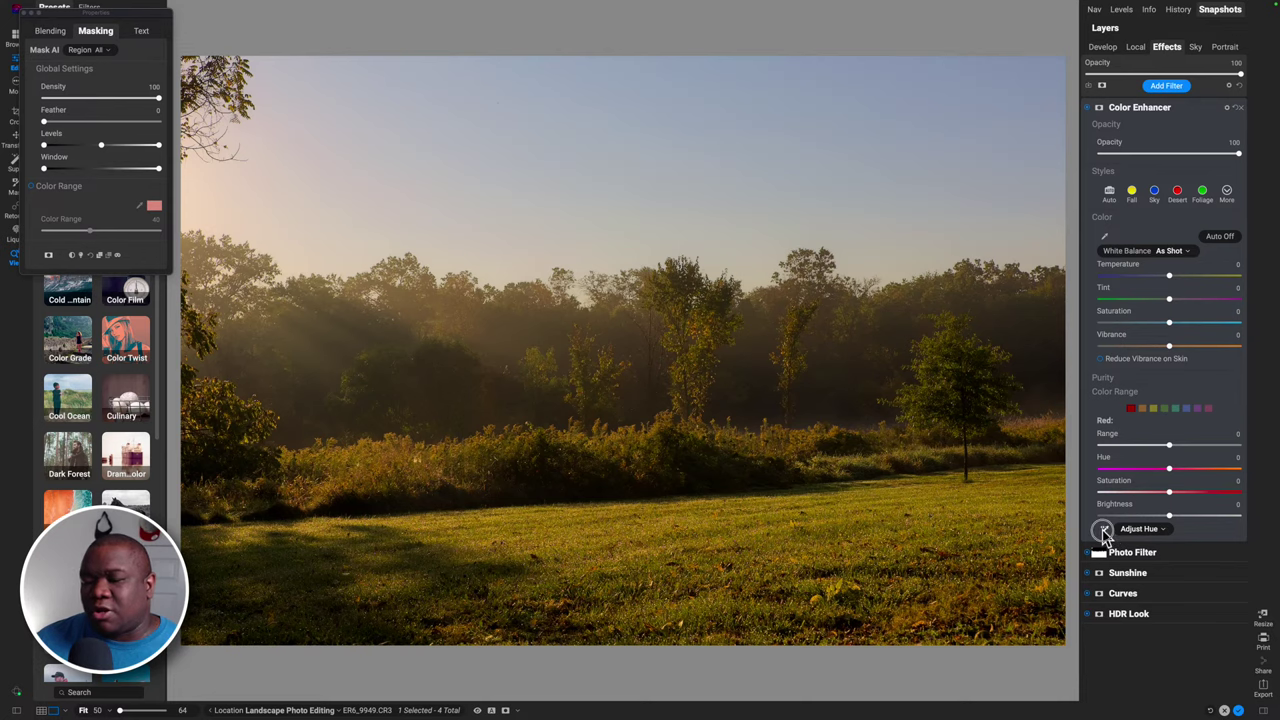
Use the targeted color adjustment on the grass to set the yellow Hue to 10, and compare the Color Enhancer off and on.
click(1104, 531)
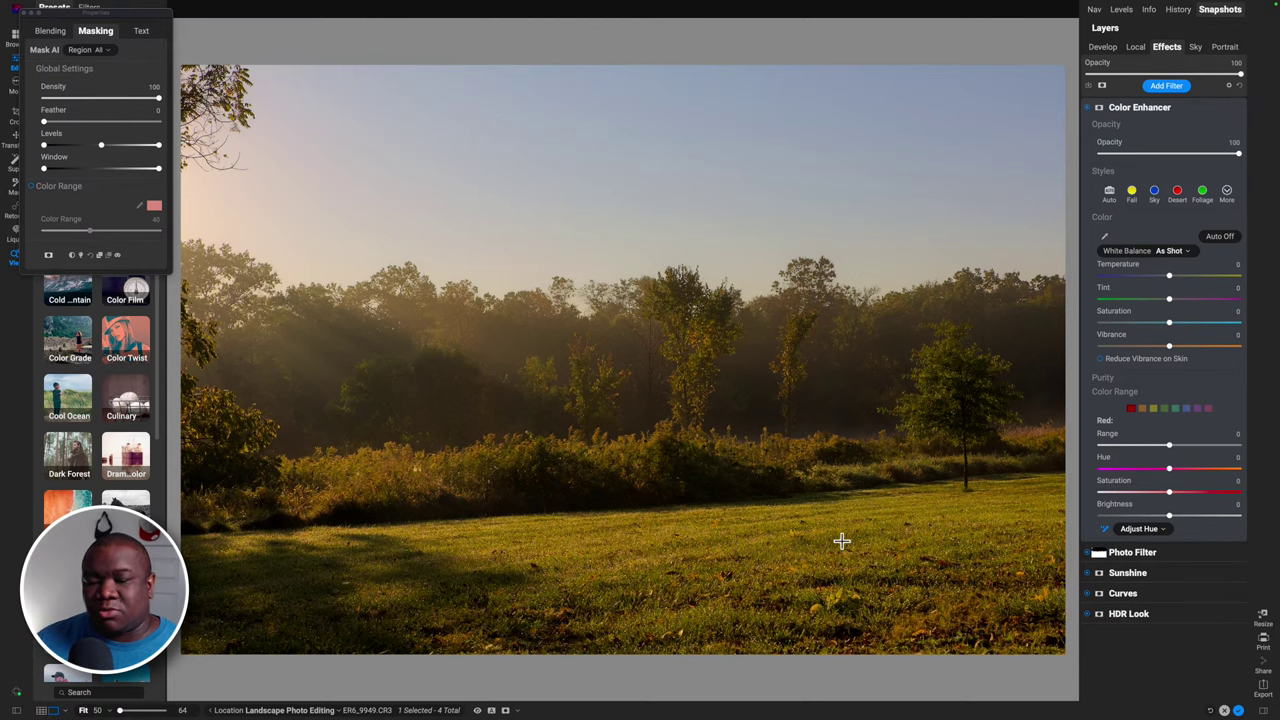
drag(837, 543, 913, 547)
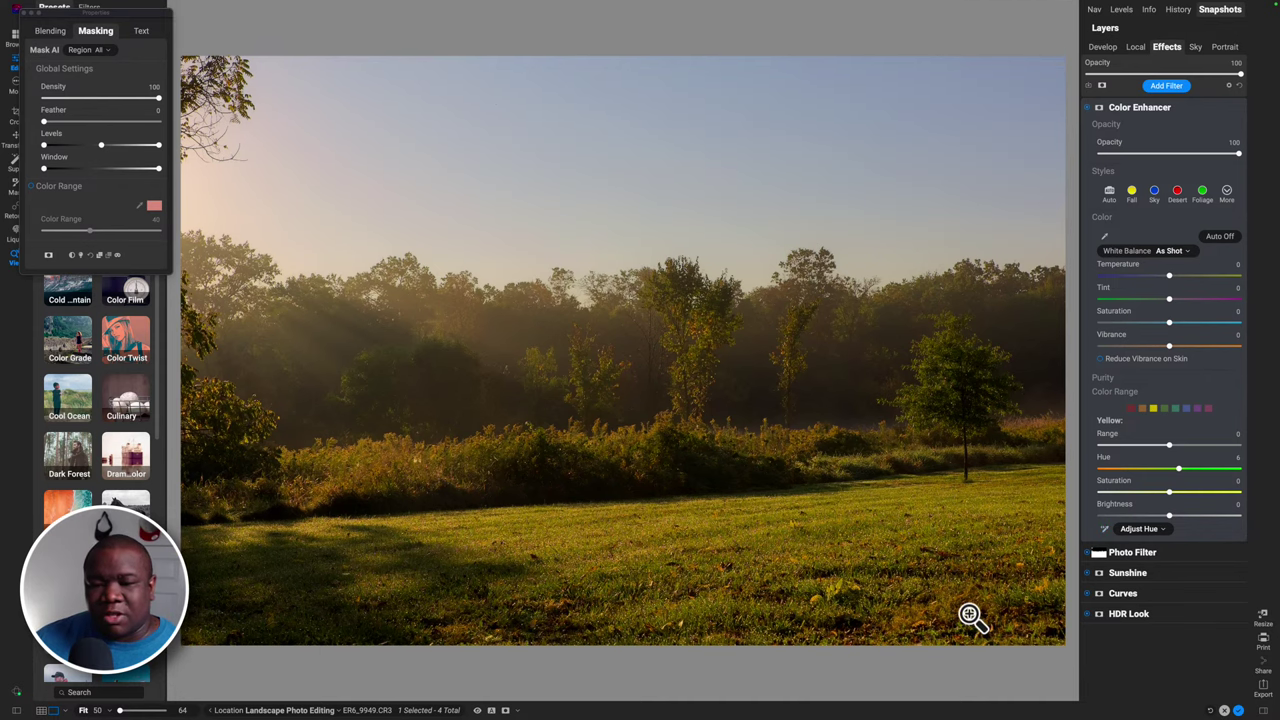
drag(1178, 468, 1188, 475)
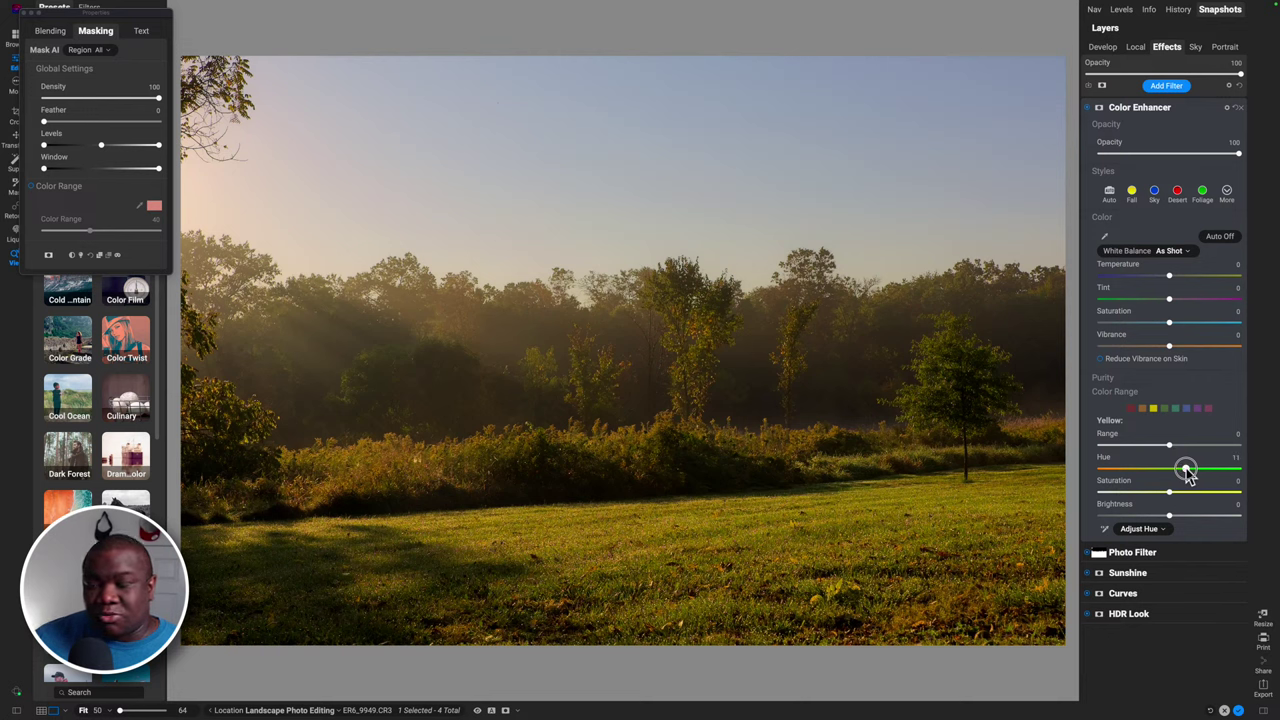
drag(1188, 475, 1186, 476)
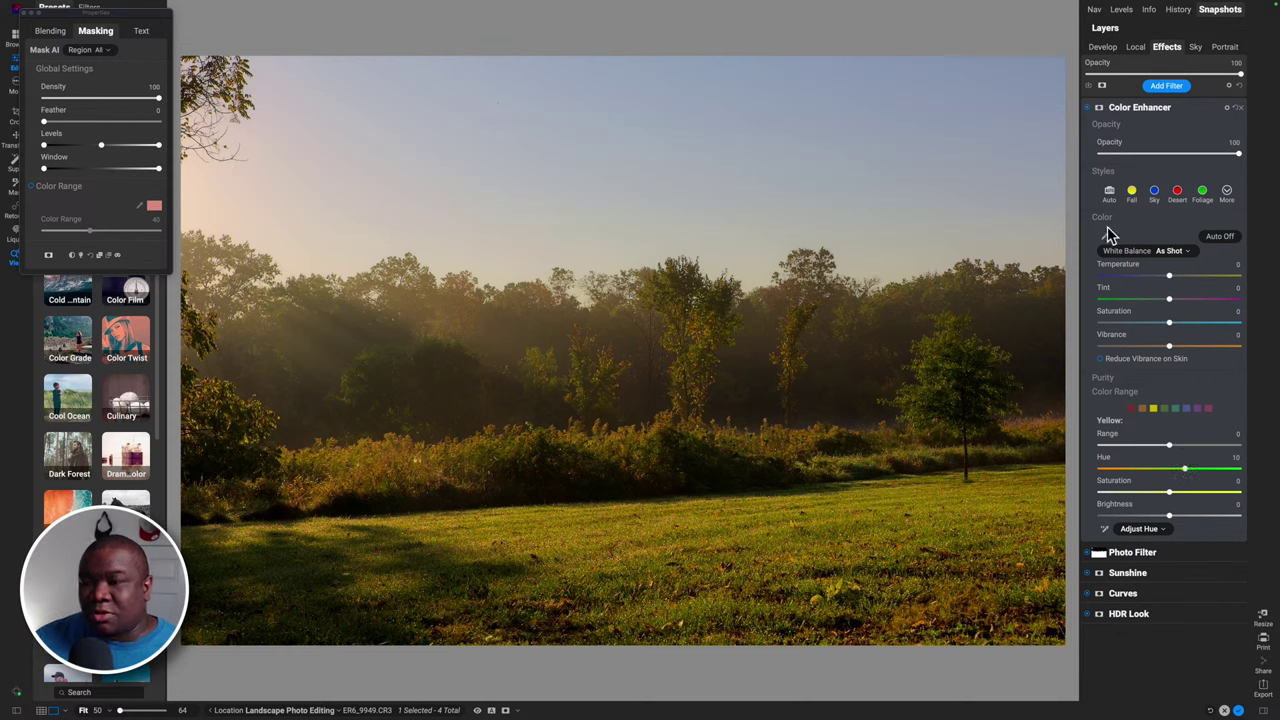
click(1091, 110)
click(1091, 110)
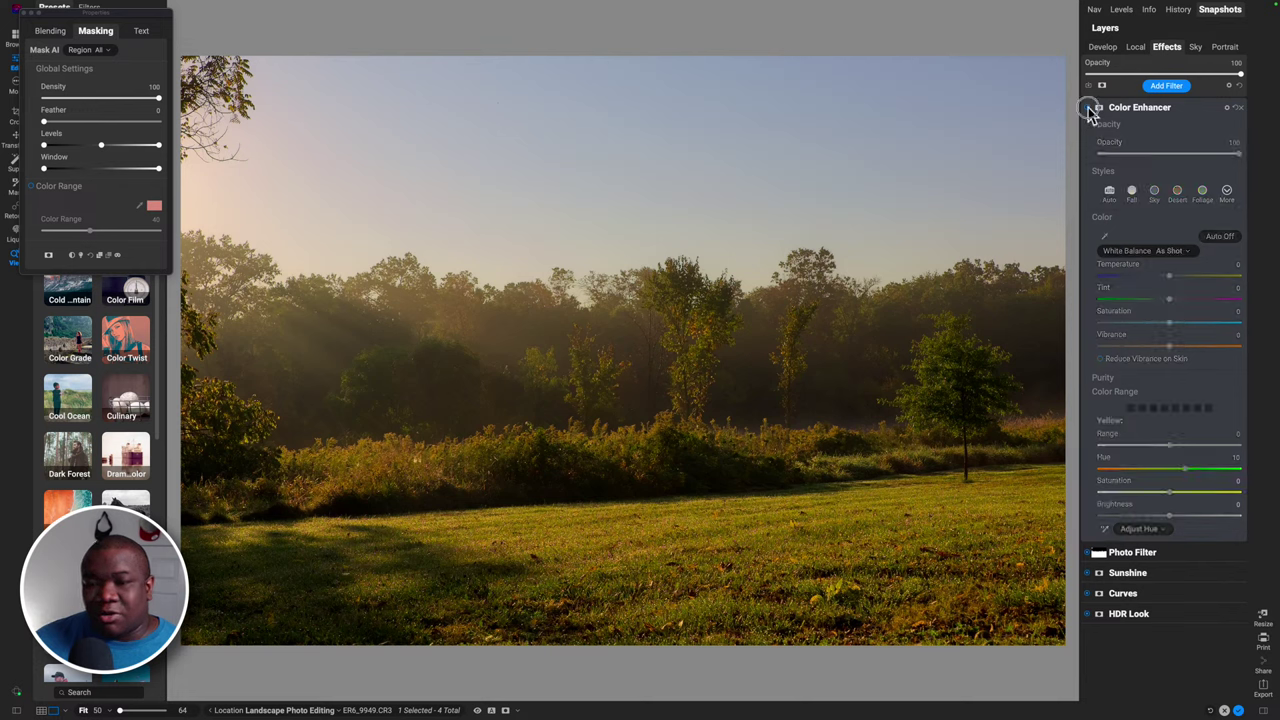
click(1091, 110)
click(1091, 110)
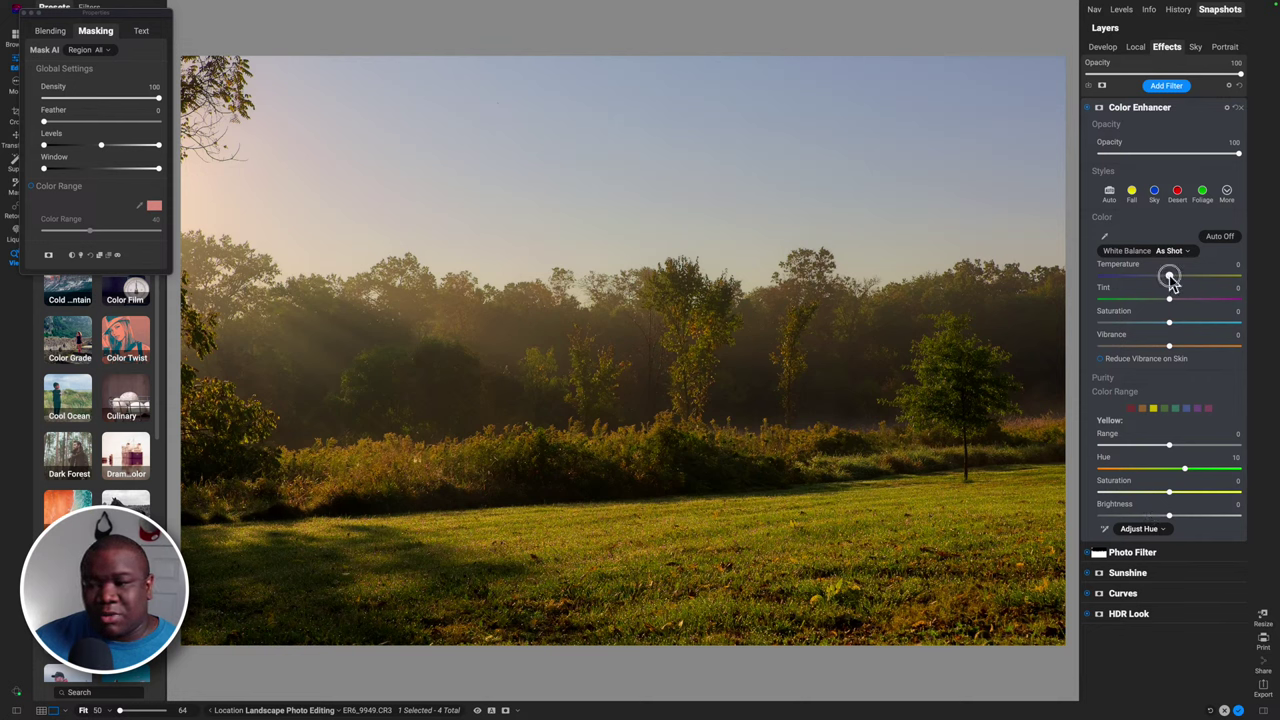
Set Temperature to 1, nudge yellow Brightness up, and set green Saturation to 36, green Range to 42 and overall Vibrance to 9.
drag(1170, 277, 1173, 277)
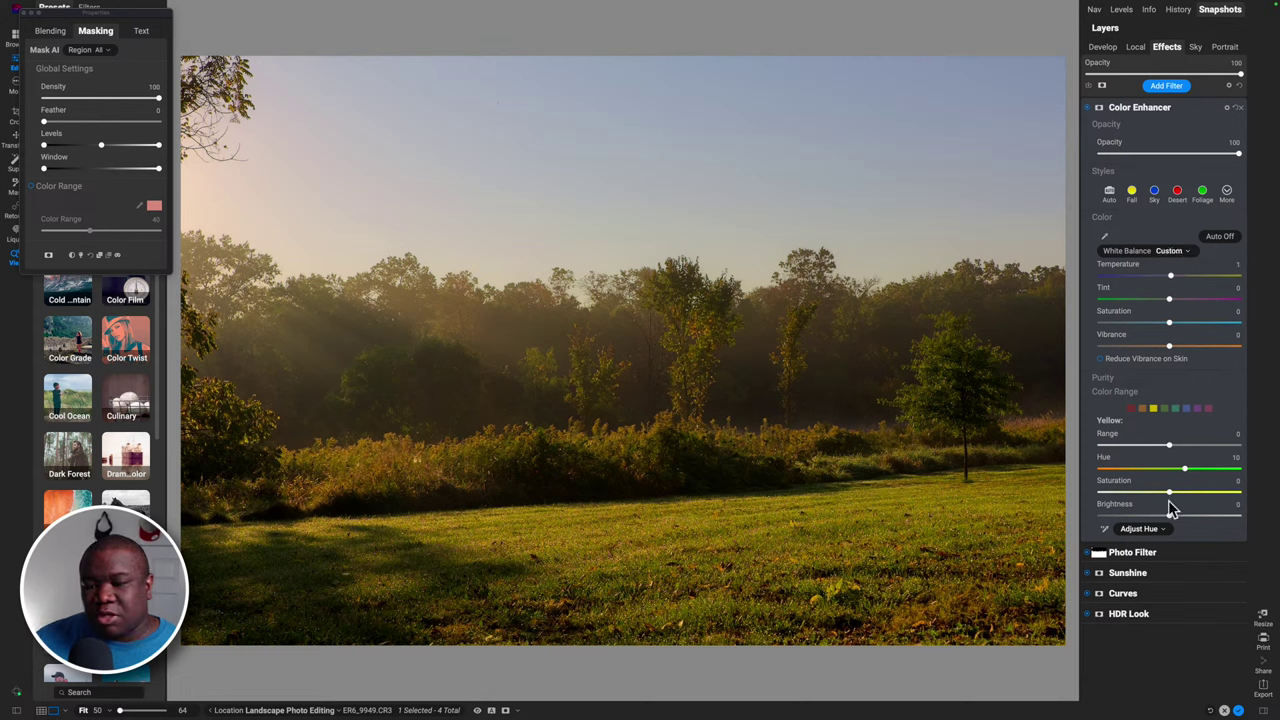
mouse_move(1170, 520)
mouse_down()
mouse_move(1200, 522)
mouse_move(1118, 524)
mouse_move(1177, 526)
mouse_up()
click(1164, 409)
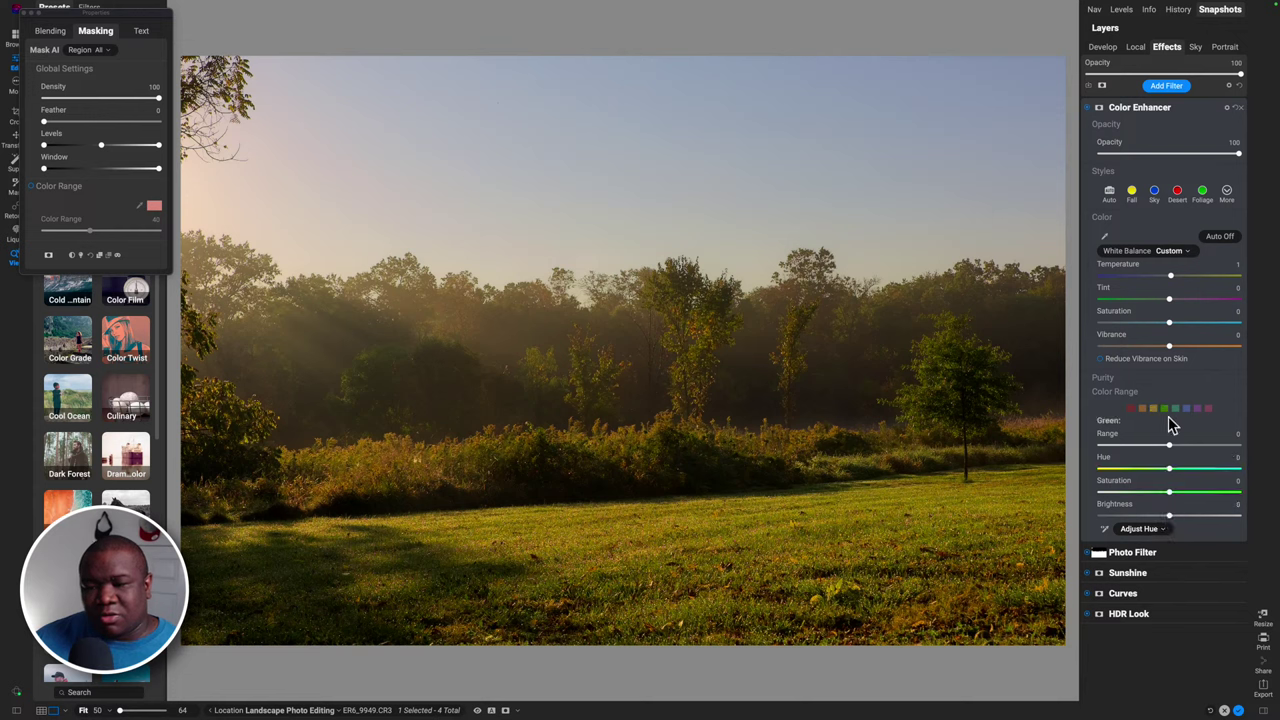
drag(1172, 500, 1212, 498)
drag(1170, 446, 1217, 447)
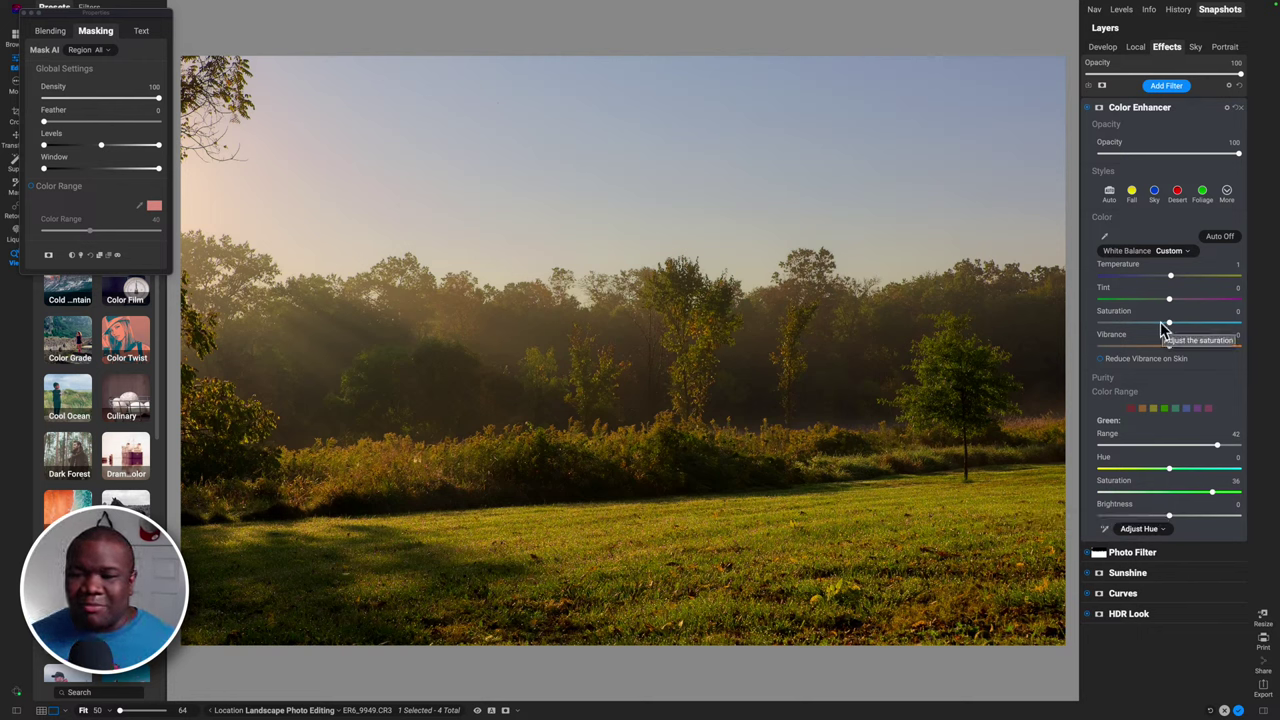
mouse_move(1170, 346)
mouse_down()
mouse_move(1106, 344)
mouse_move(1179, 341)
mouse_up()
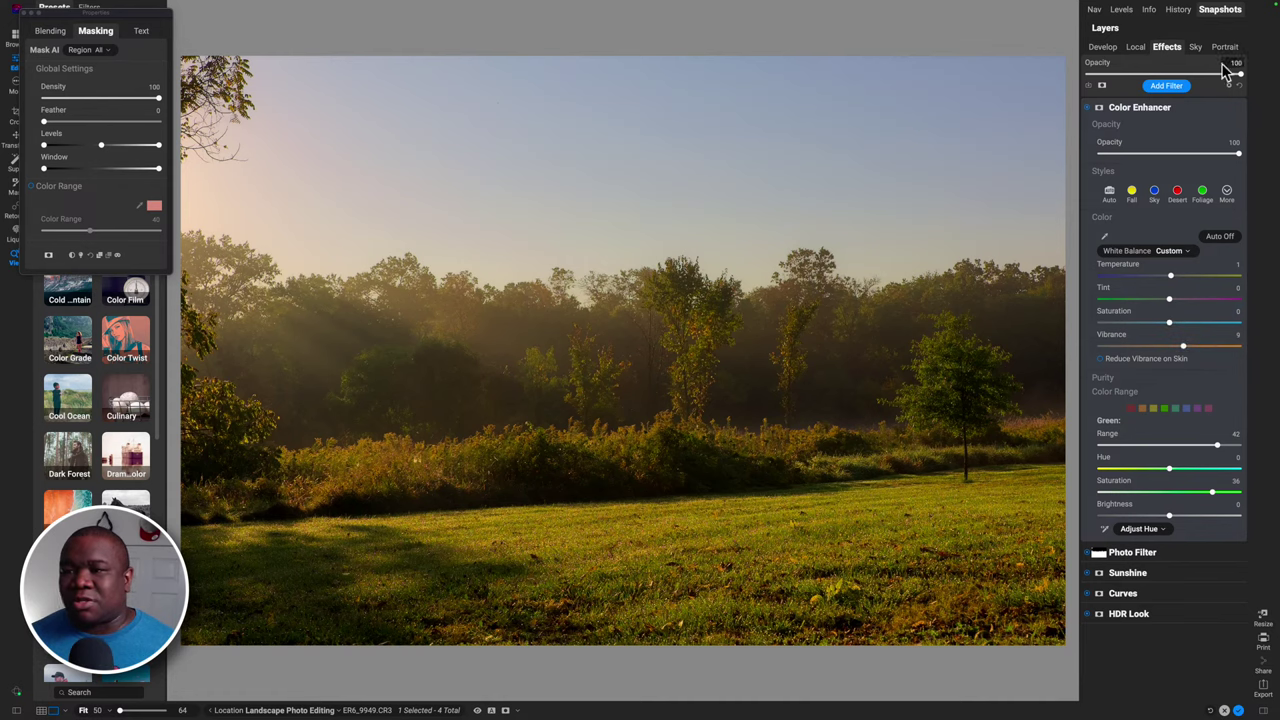
Save the current edits as a new snapshot named "Look 1" and collapse the Color Enhancer filter.
click(1222, 12)
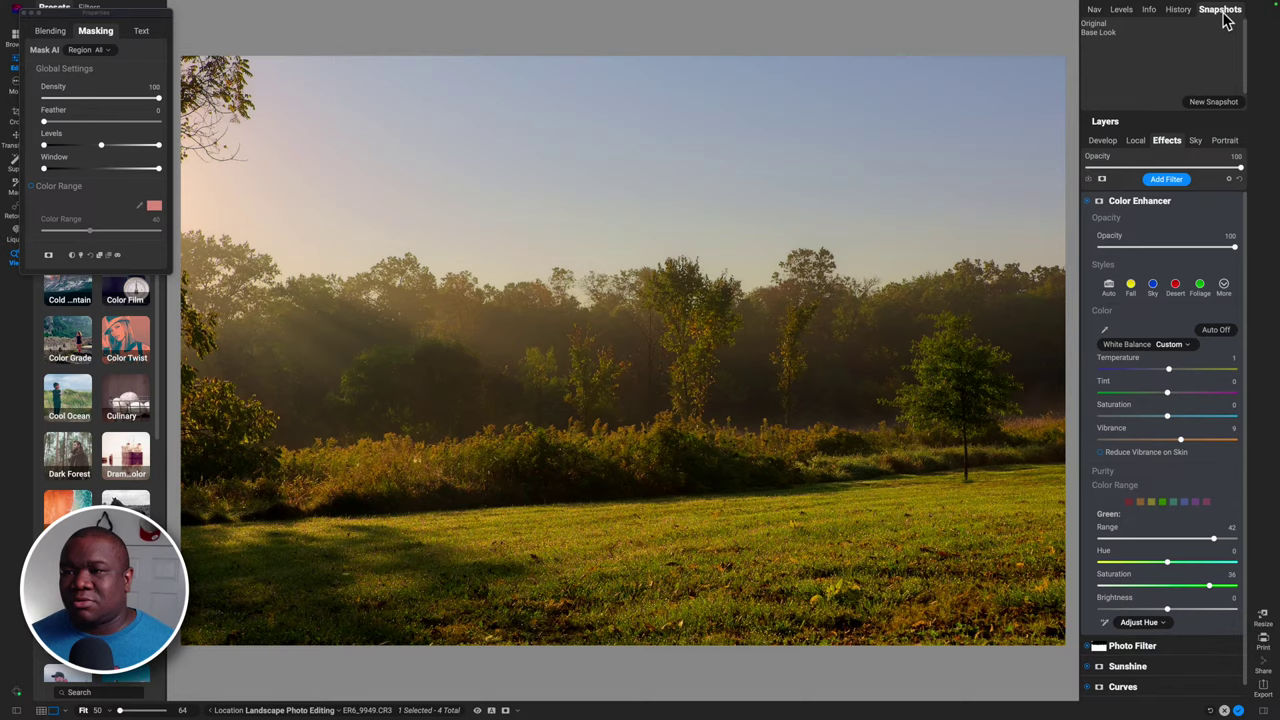
click(1218, 102)
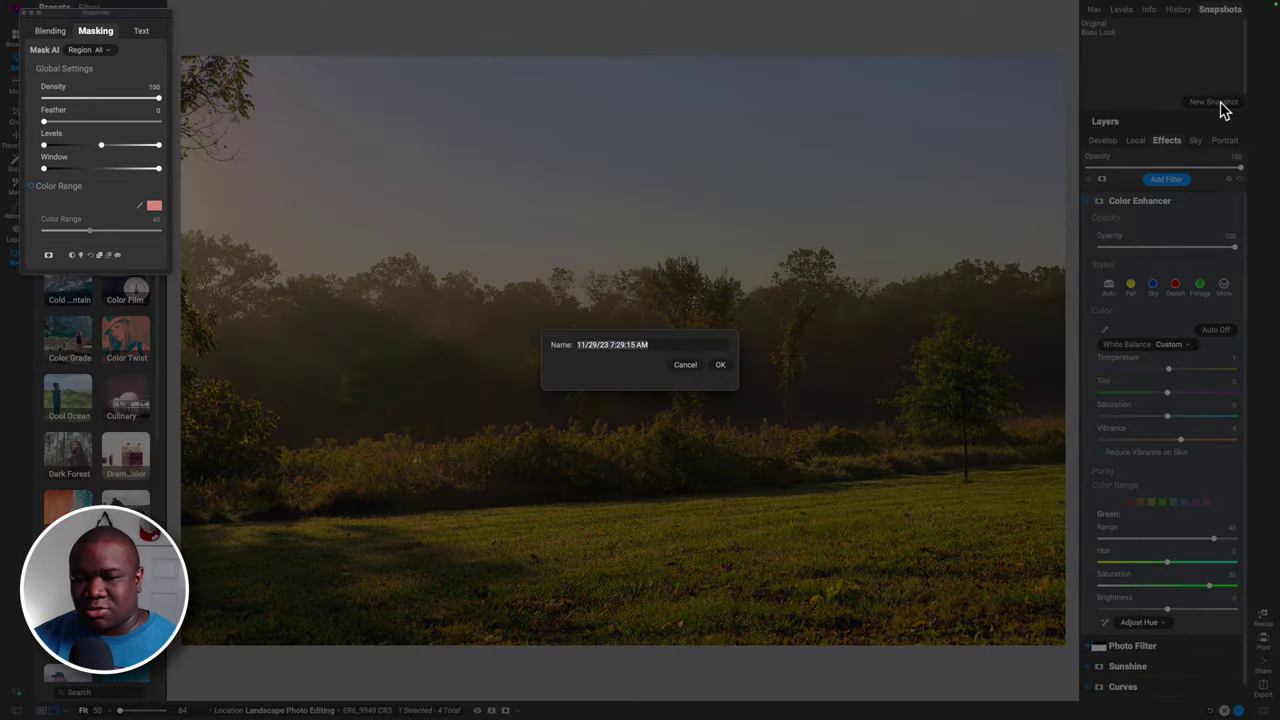
text(Look)
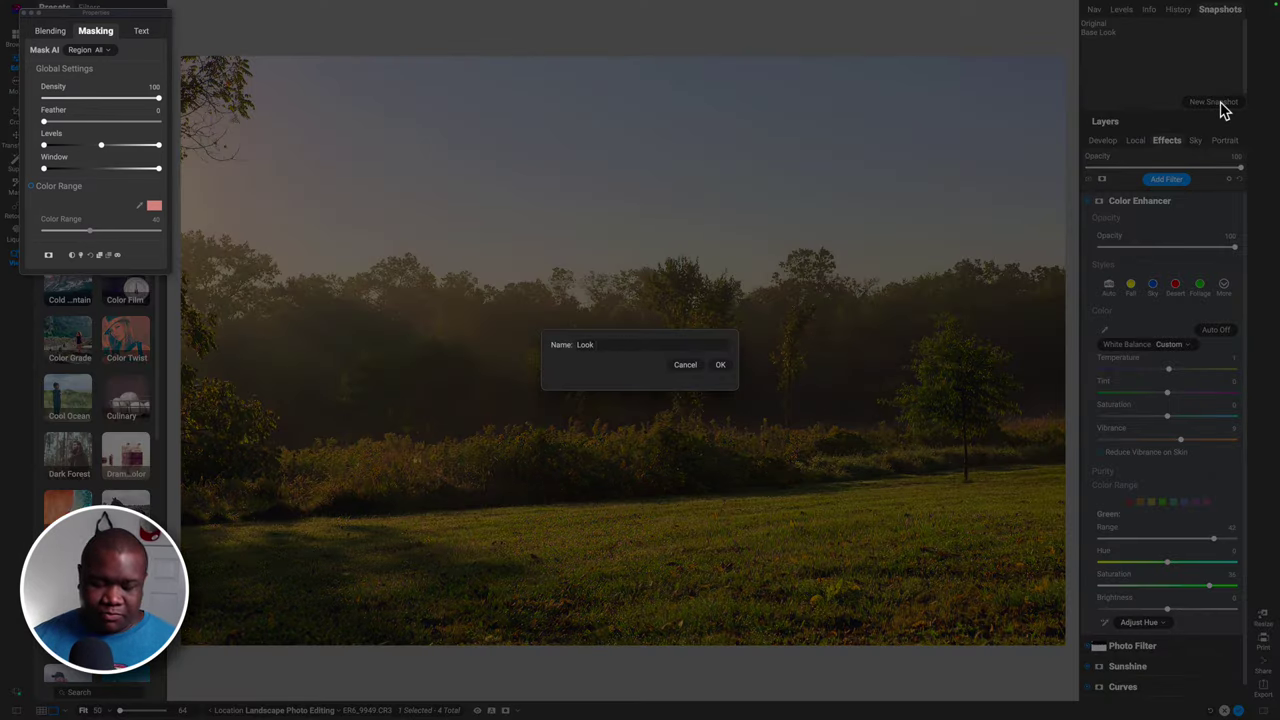
text( 1)
key(Return)
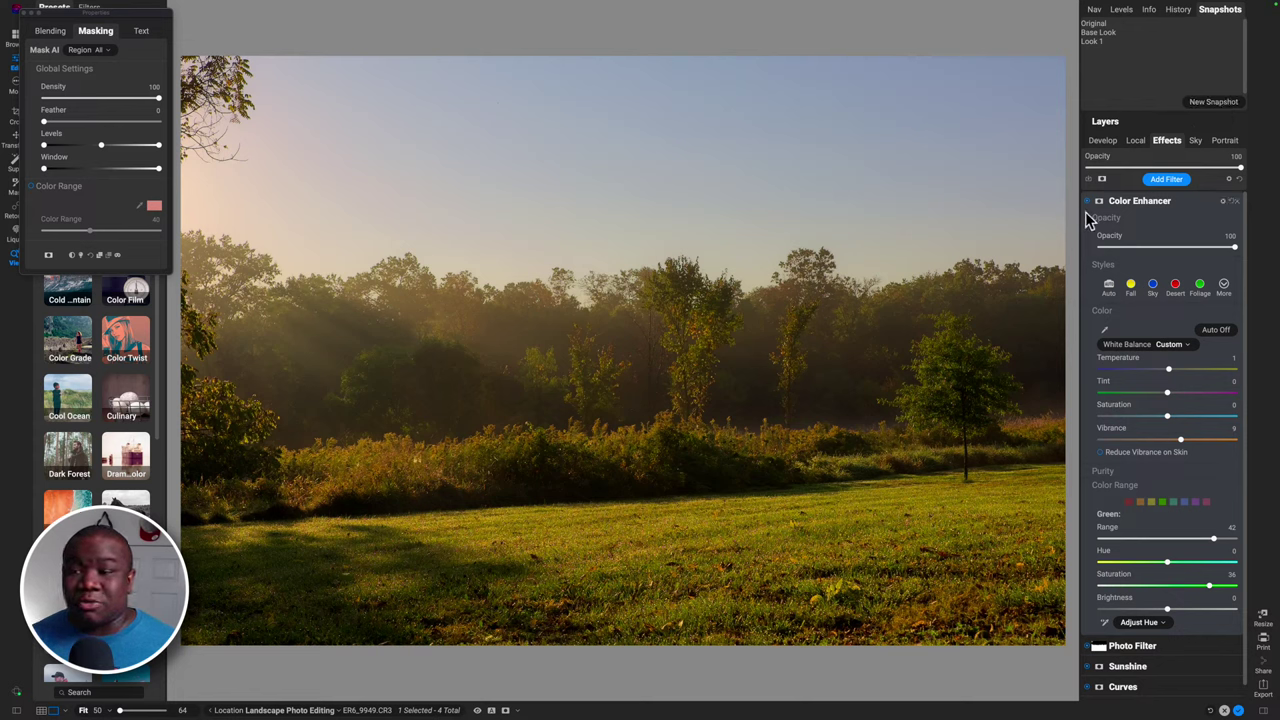
click(1120, 199)
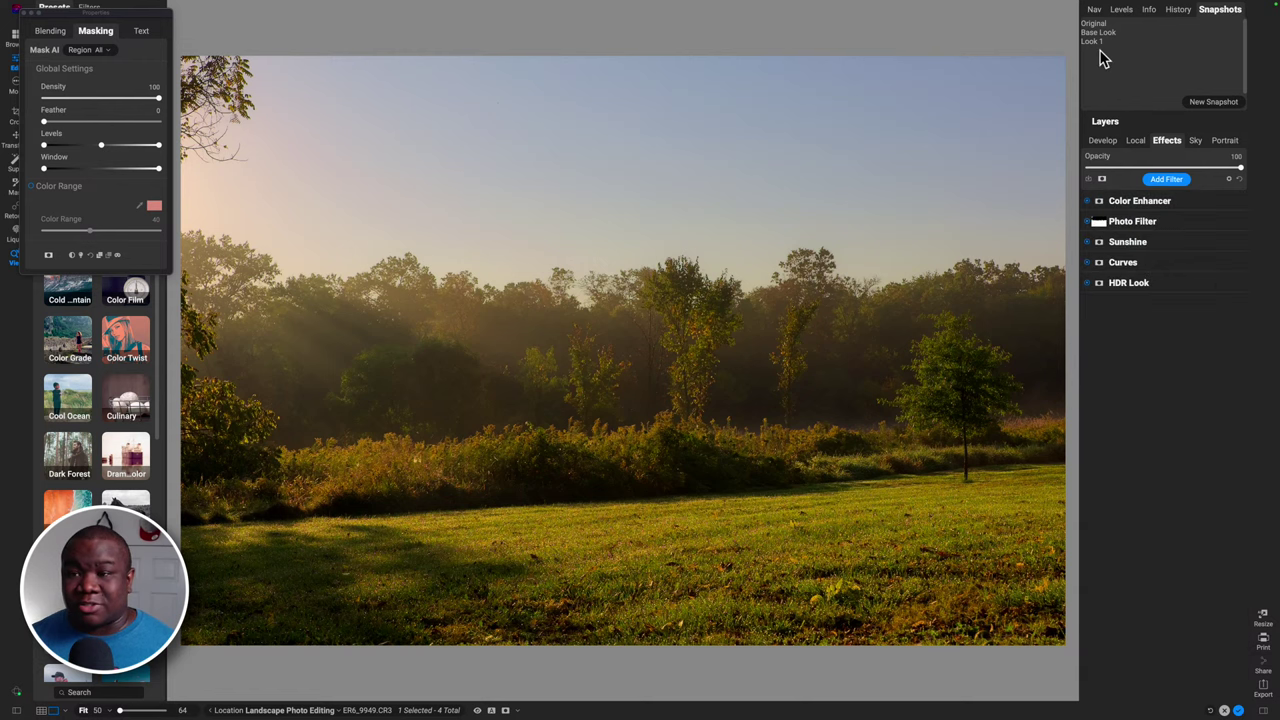
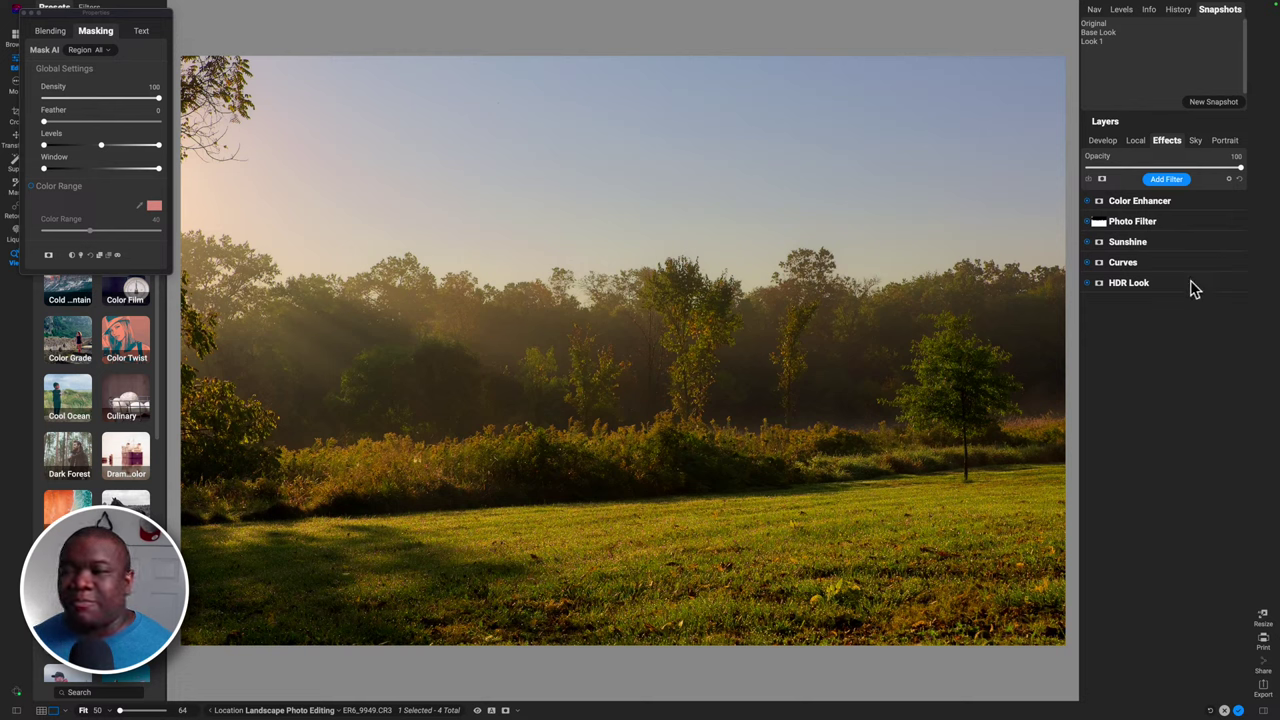
Open the Sky Swap AI settings and inspect the automatic sky mask, switching the mask view on and off.
click(1196, 141)
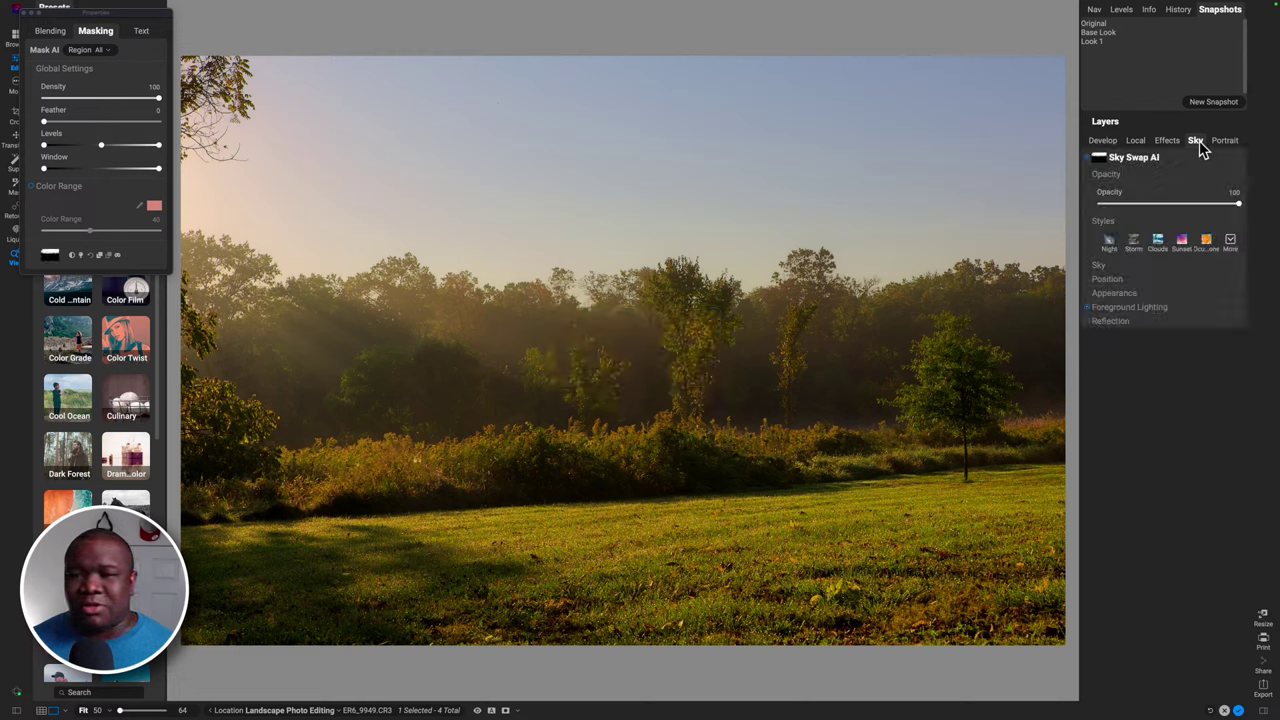
key(m)
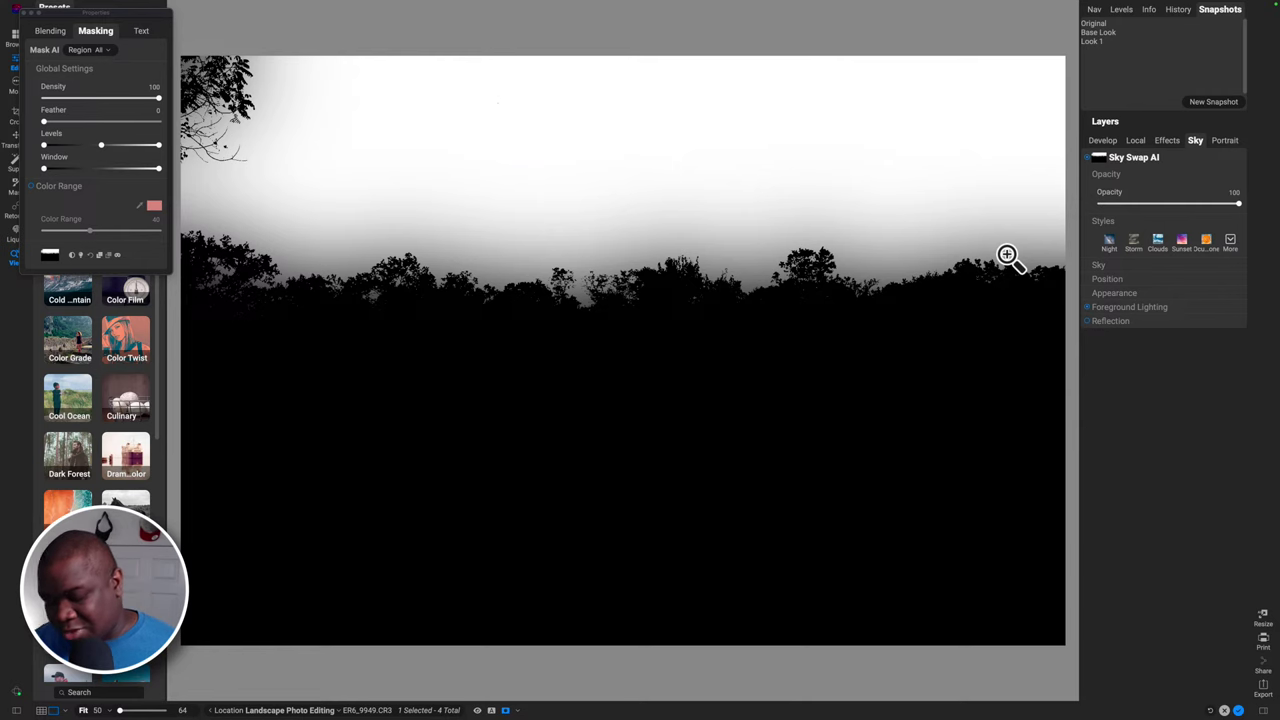
key(super+m)
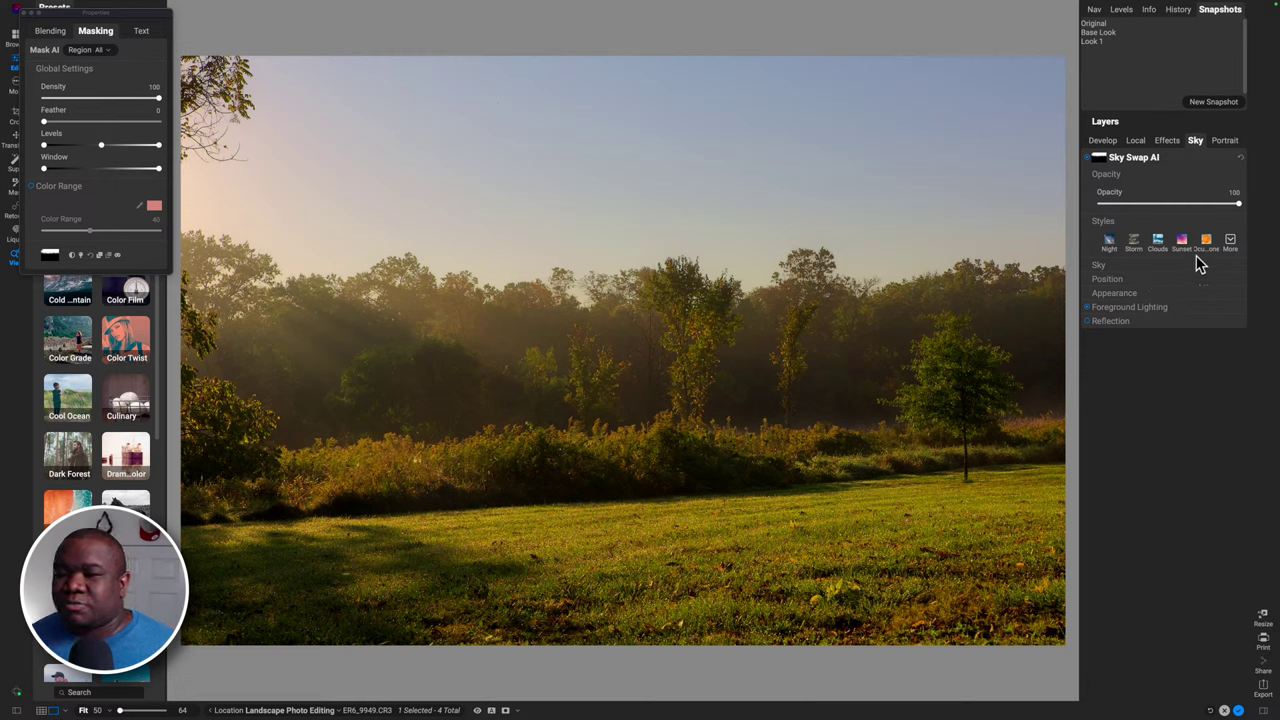
Preview the OcuDrone Cotton Candy and Undeniably Dramatic sky categories, and apply the OcuDrone Tropical Sunrise category.
click(1121, 266)
click(1169, 300)
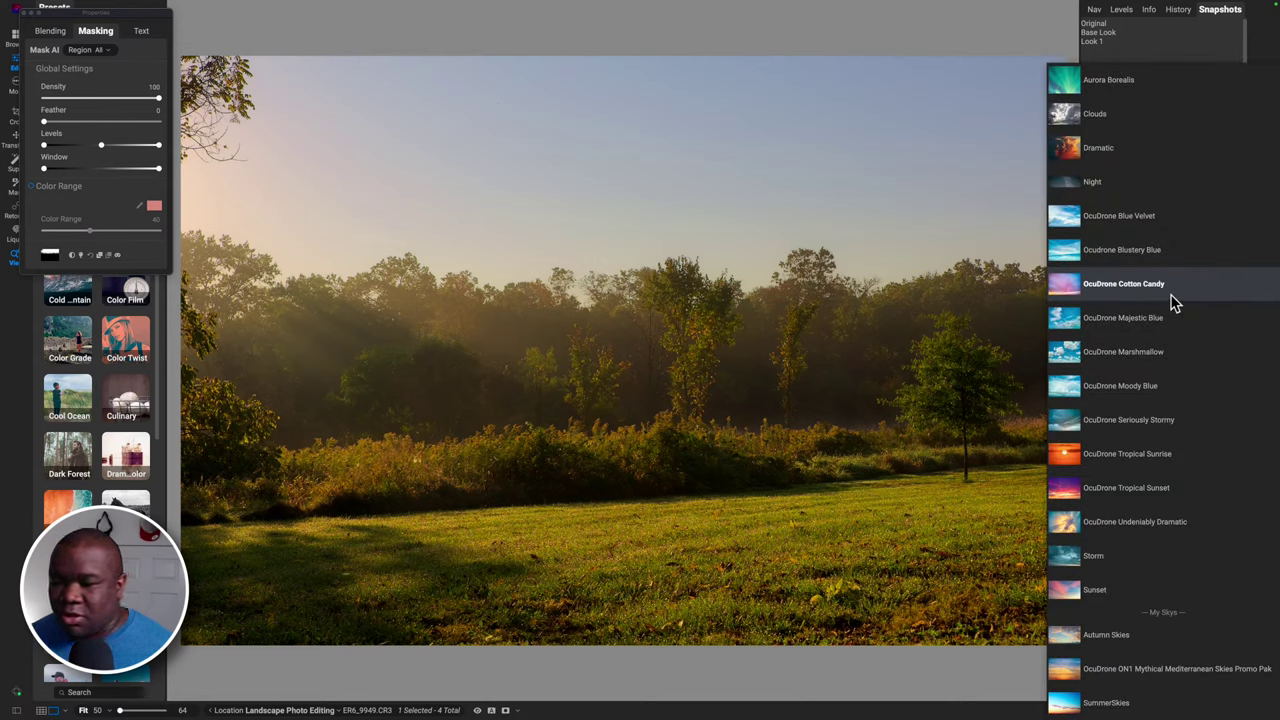
click(1172, 302)
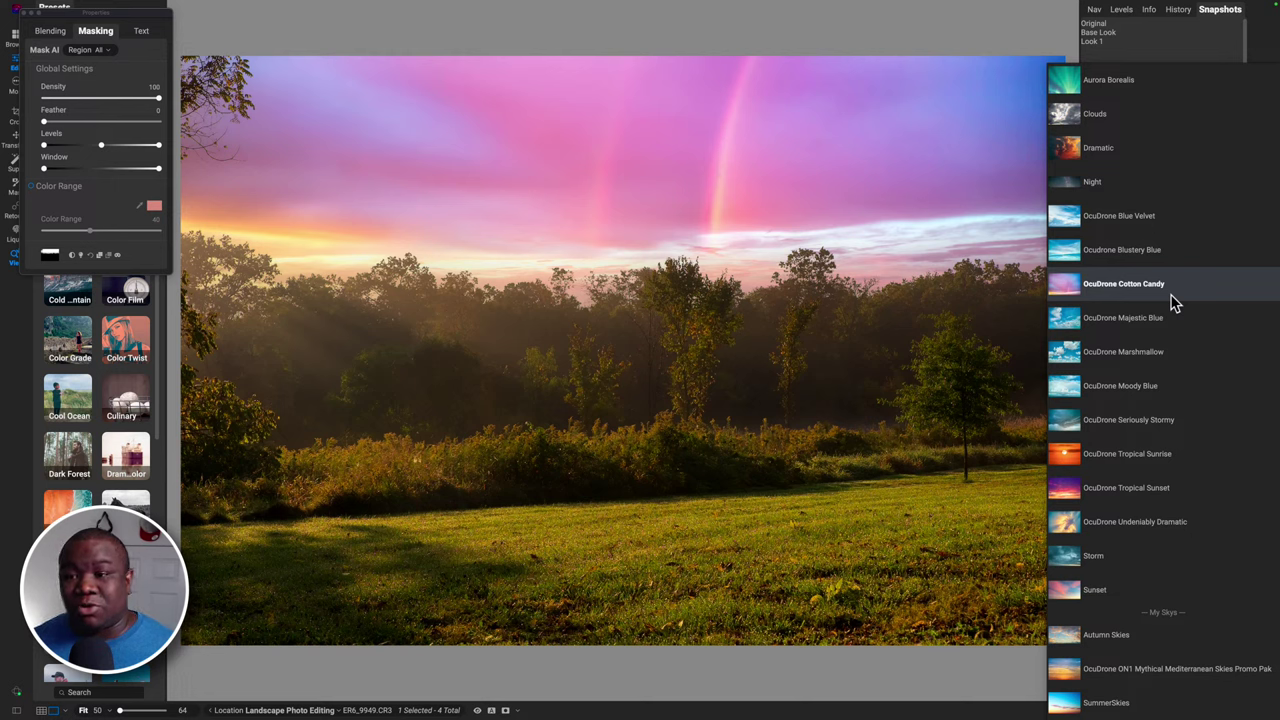
click(1138, 520)
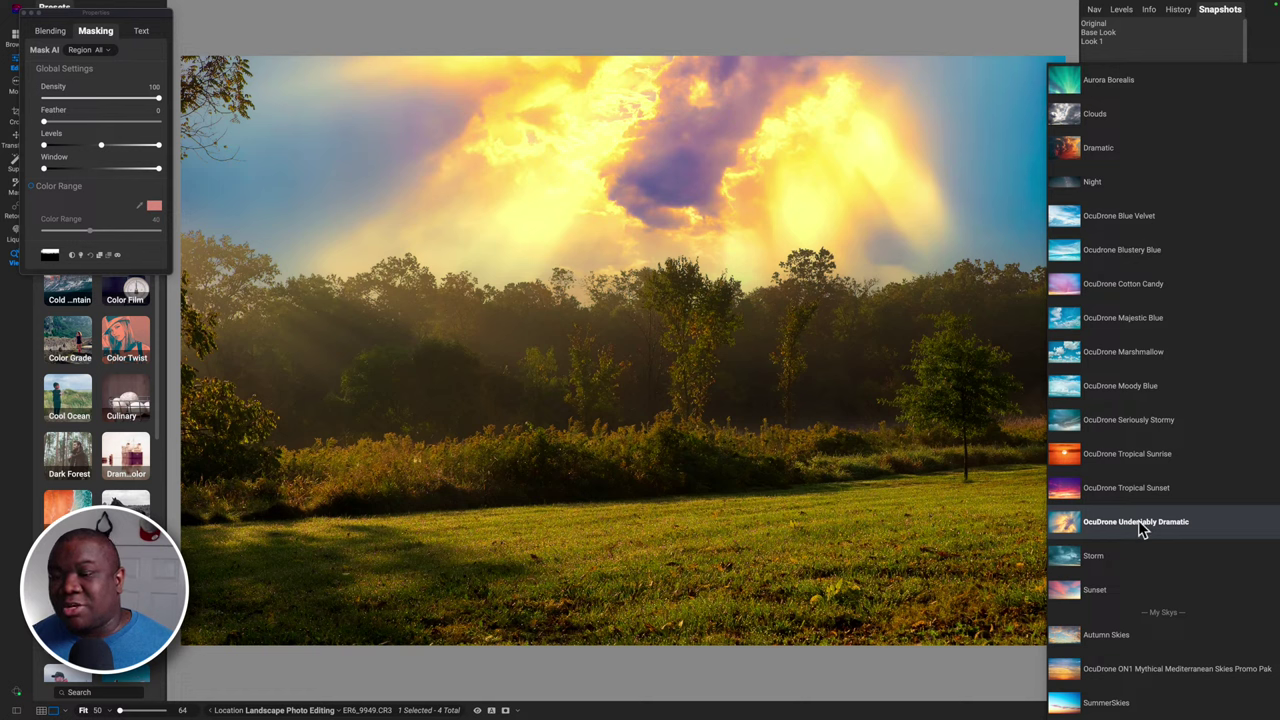
click(1150, 454)
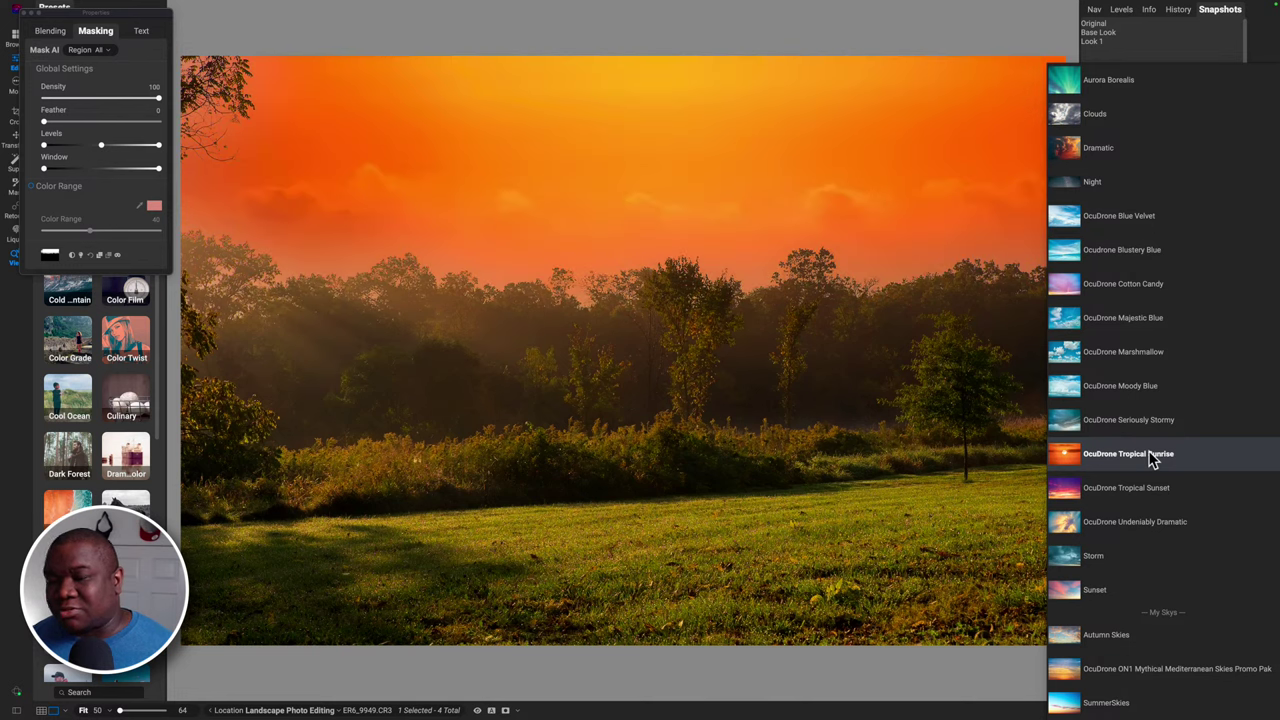
click(1150, 454)
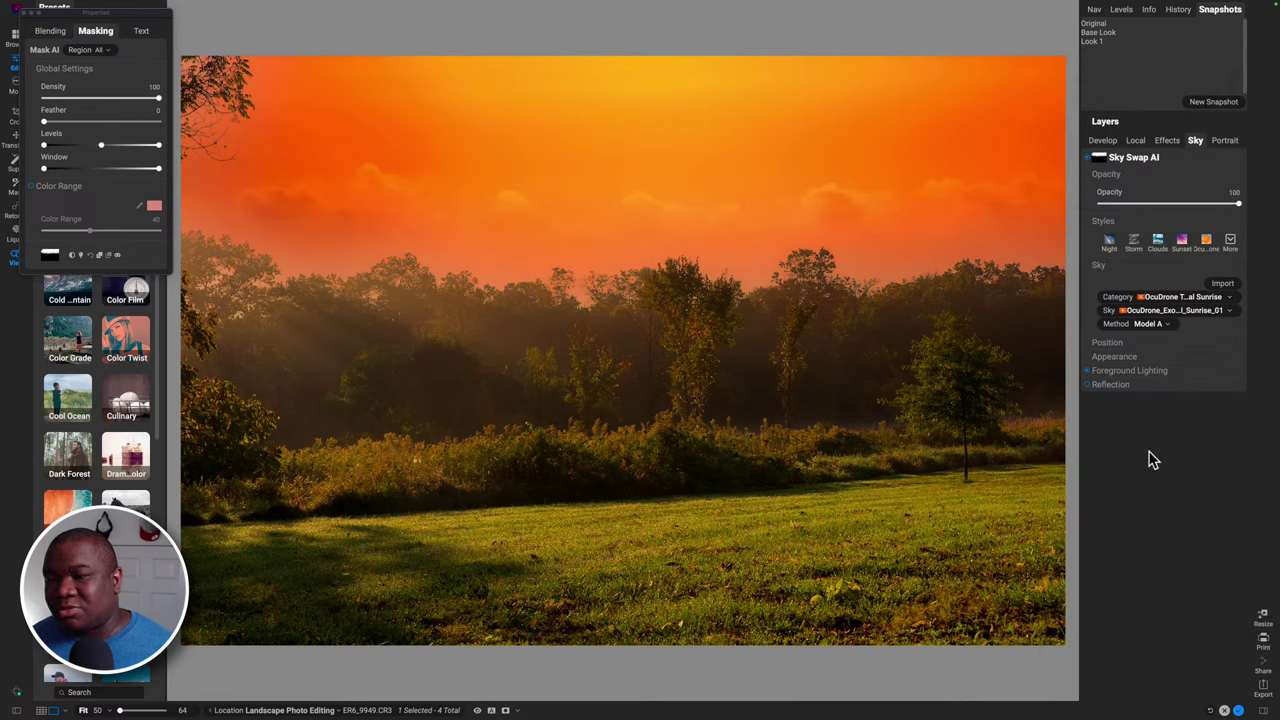
Preview the Tropical Sunrise skies 02 through 05 and apply OcuDrone_Exotic_Tropical_Sunrise_06 as the replacement sky.
click(1200, 311)
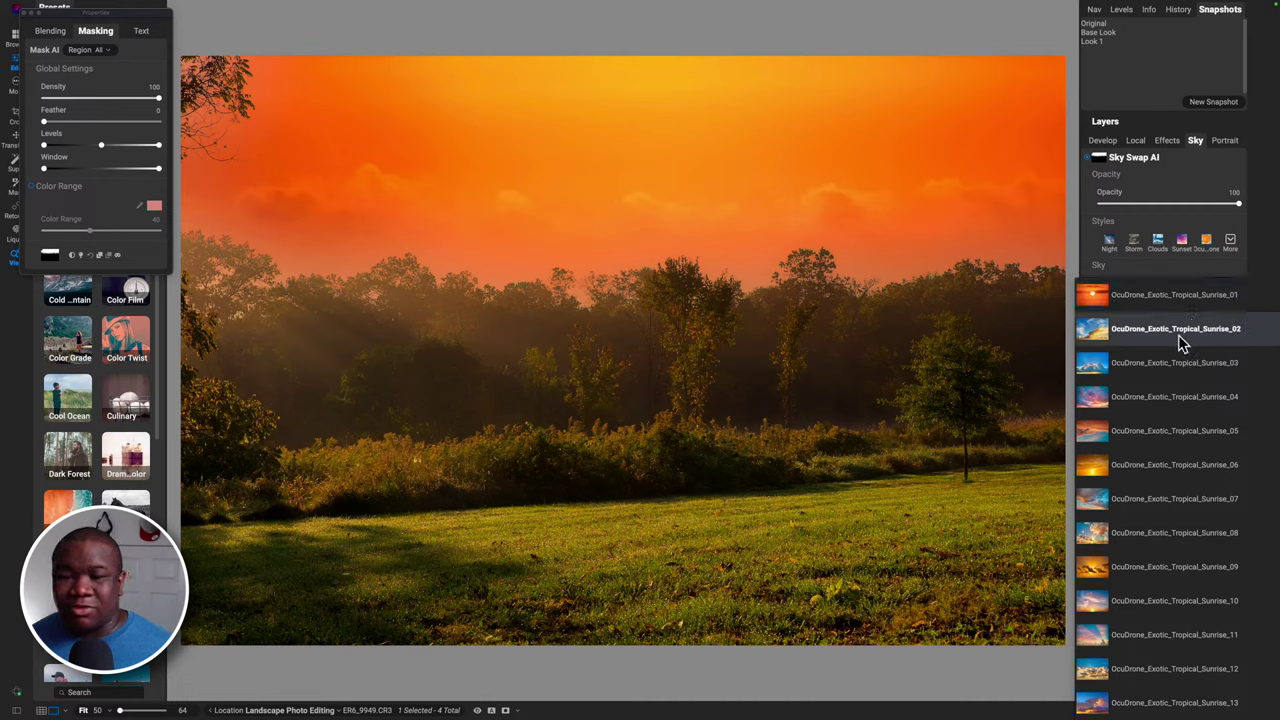
click(1112, 334)
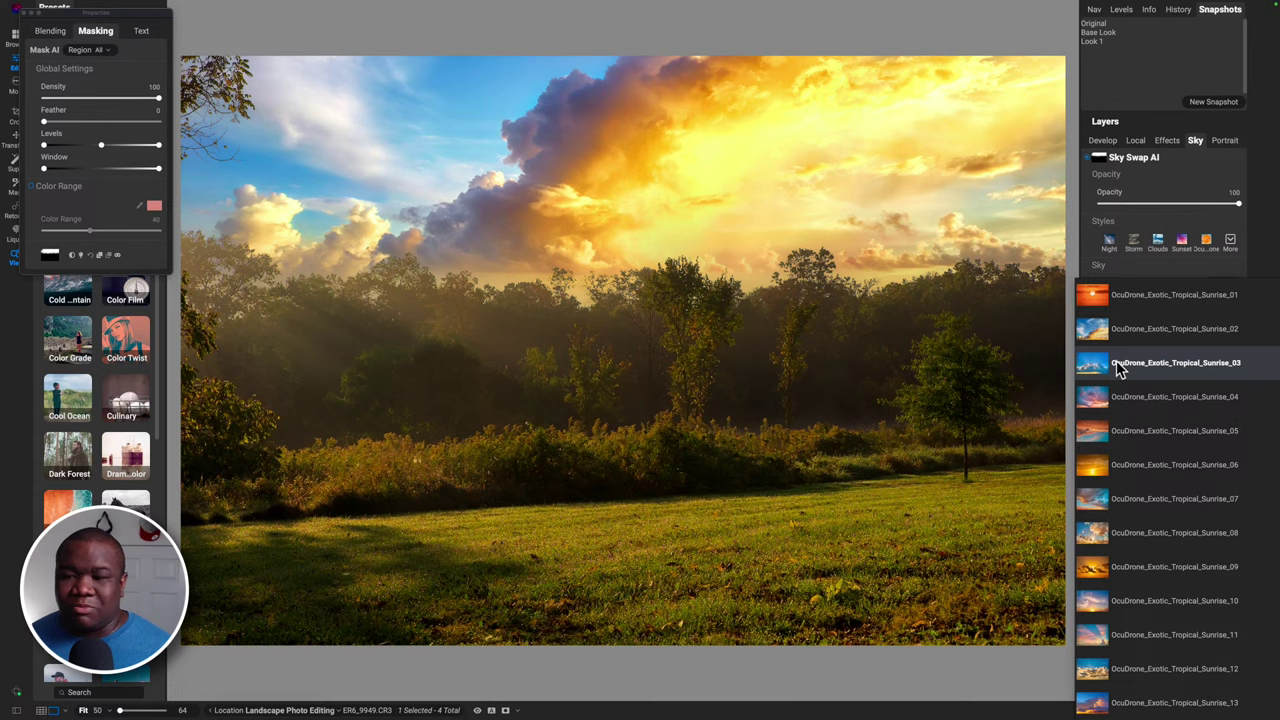
click(1118, 366)
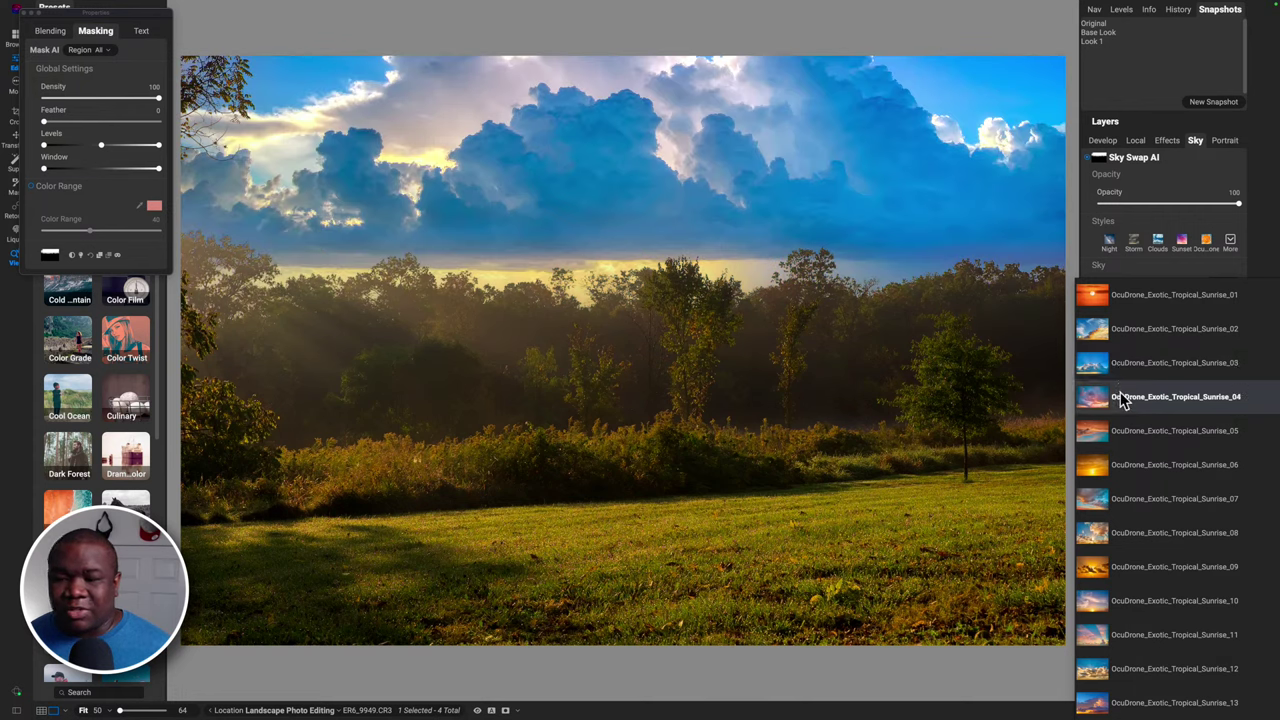
click(1120, 392)
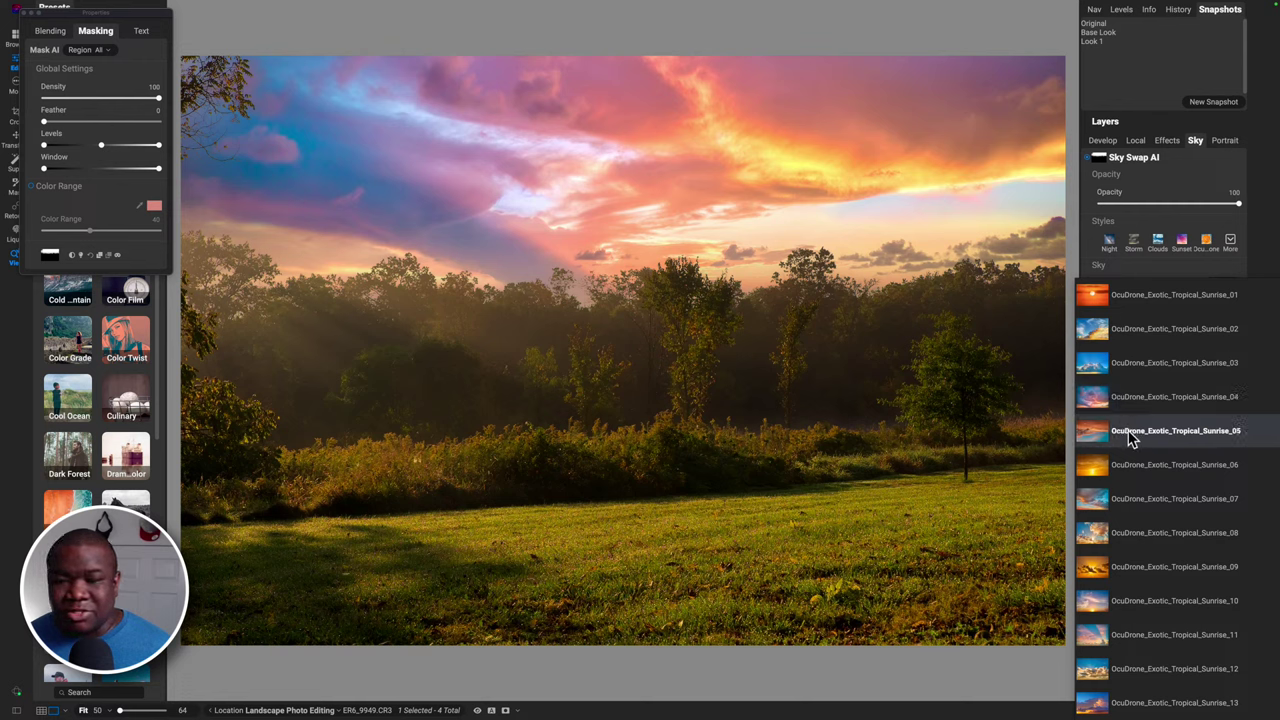
click(1128, 430)
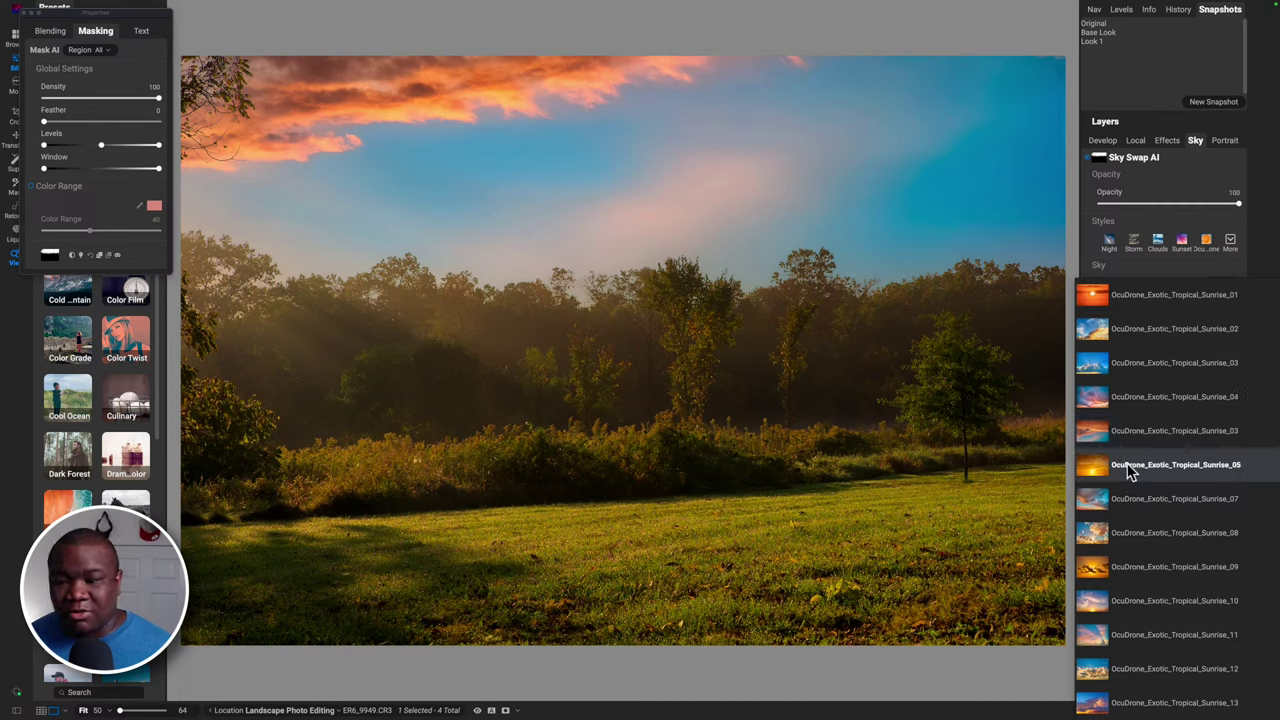
click(1127, 464)
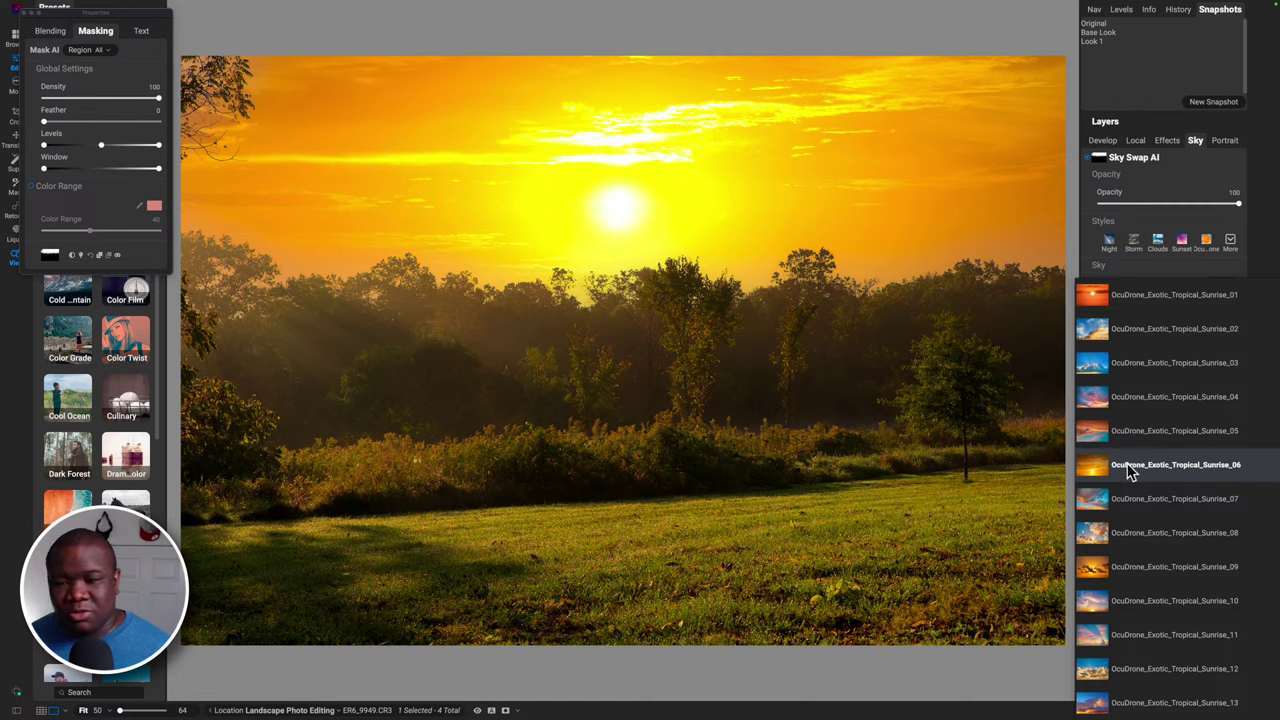
click(1127, 464)
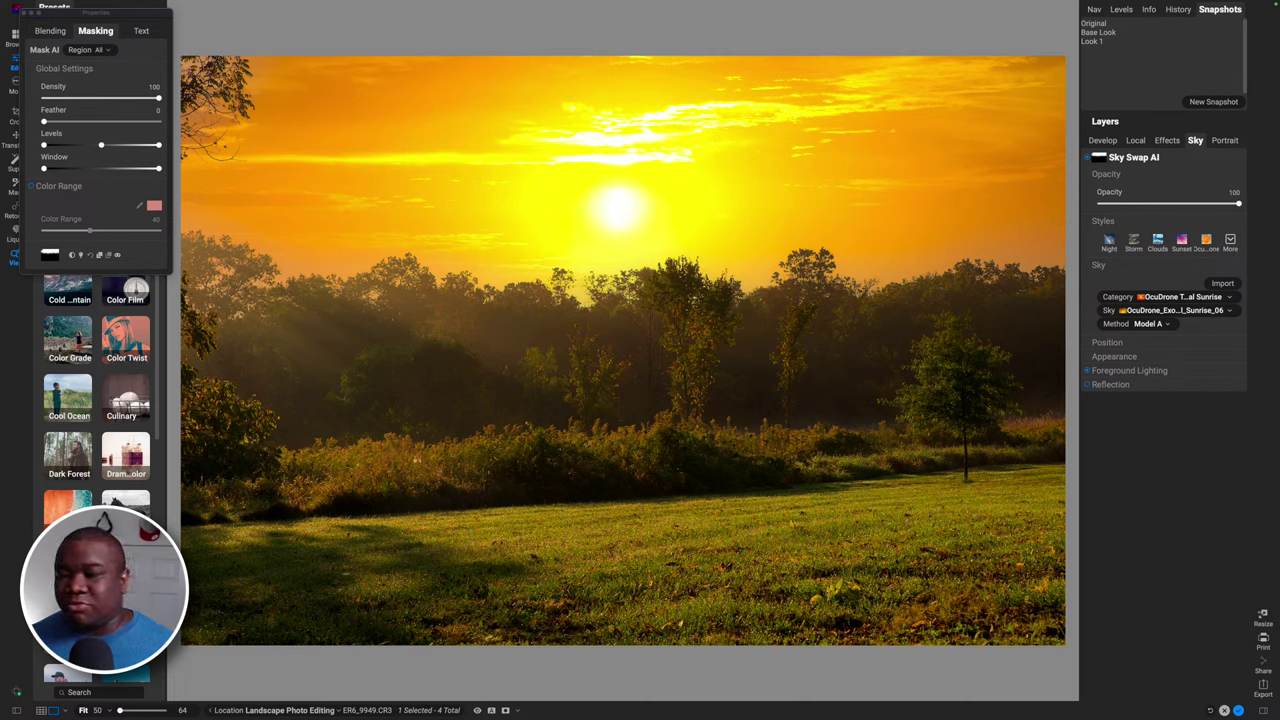
Set the sky's Shift Edge to -17 and reselect the OcuDrone Tropical Sunrise category.
click(1104, 350)
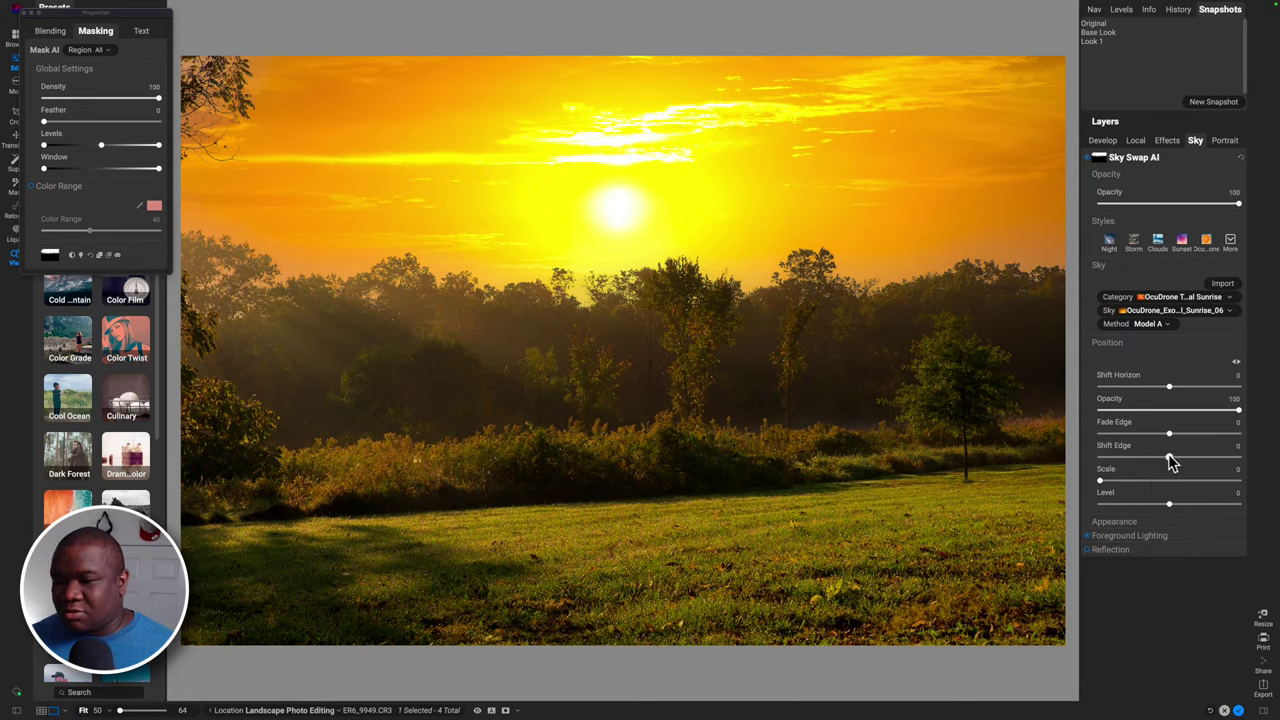
mouse_move(1172, 462)
mouse_down()
mouse_move(1097, 460)
mouse_move(1160, 458)
mouse_up()
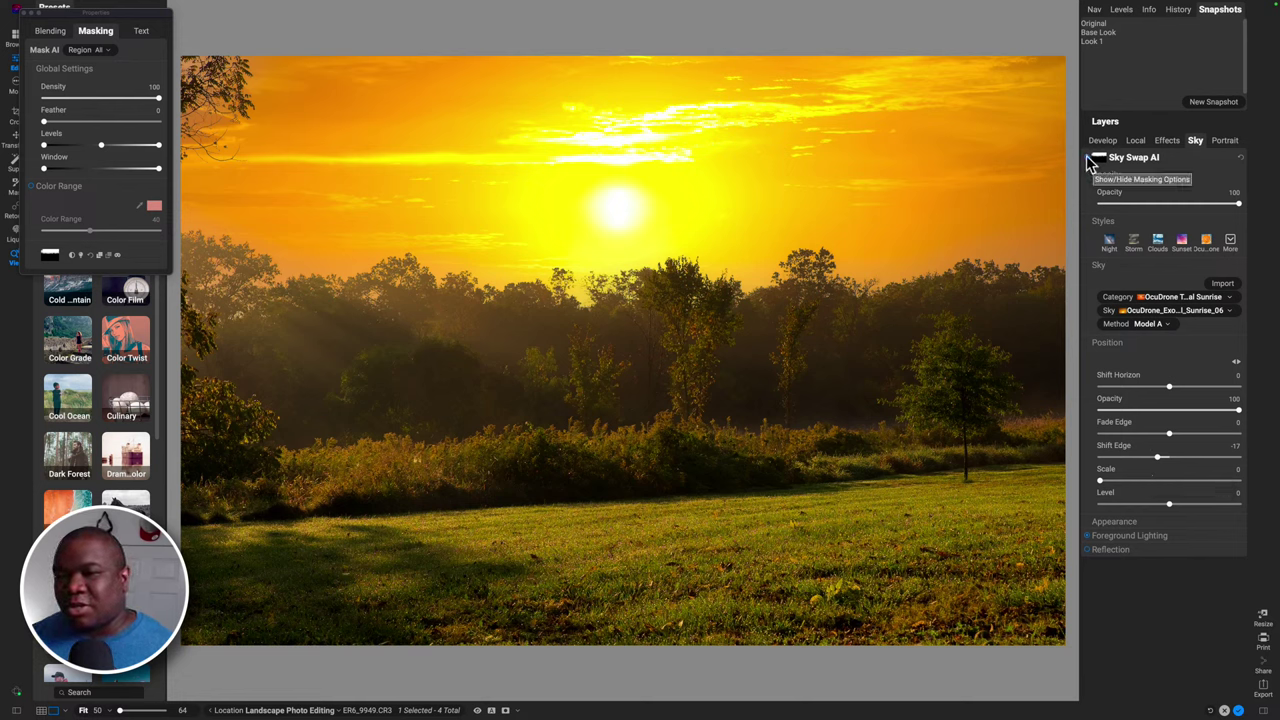
click(1181, 302)
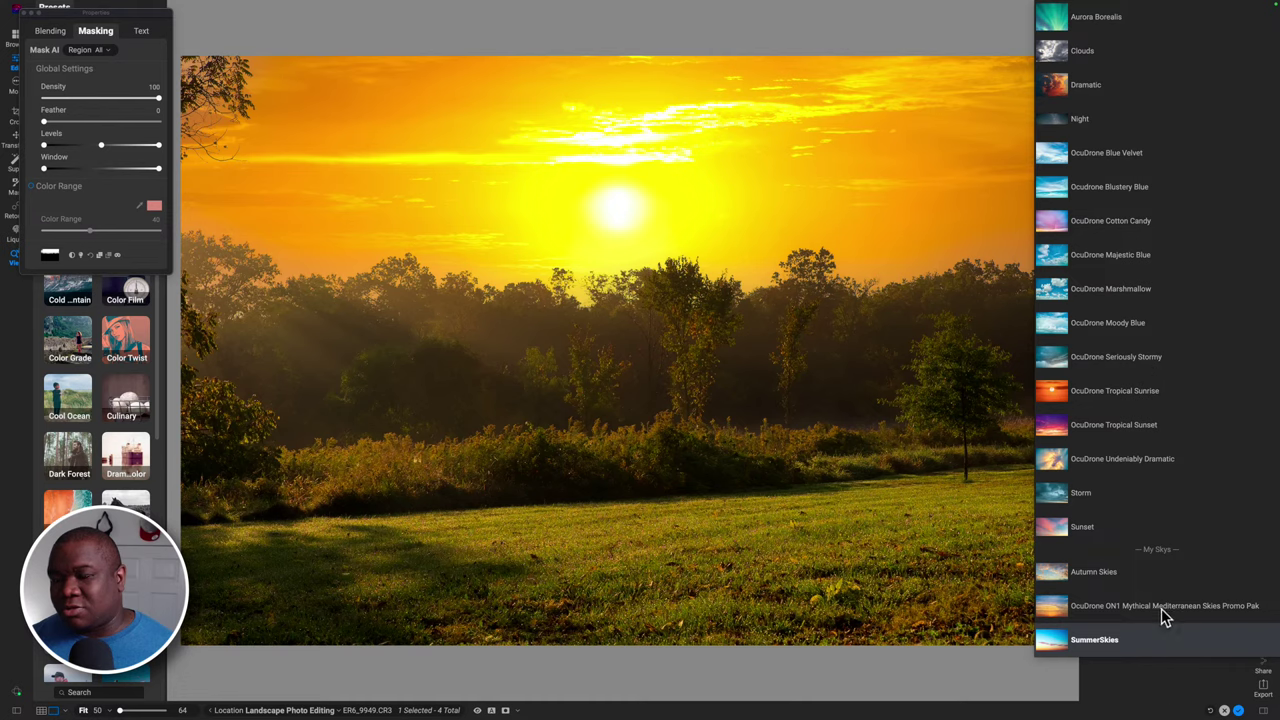
click(1090, 390)
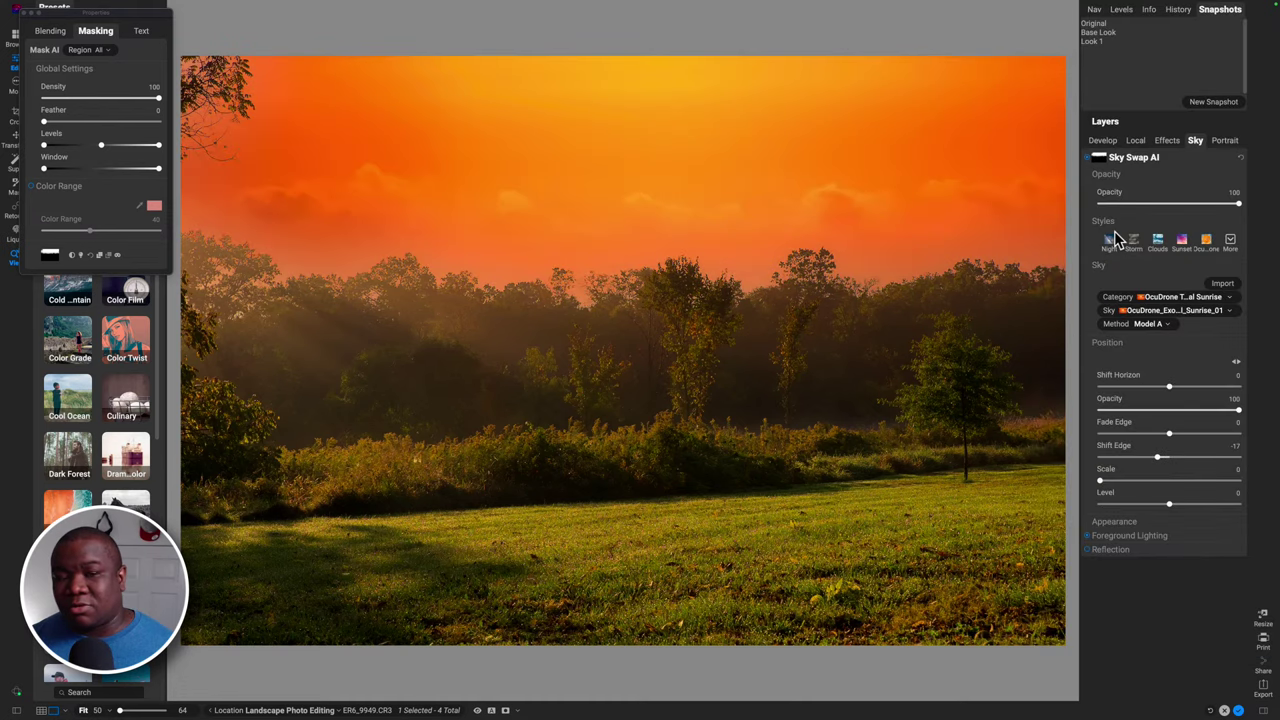
Turn off the Sky Swap AI filter, and open the Extras library for adding an image as a new layer.
click(1167, 311)
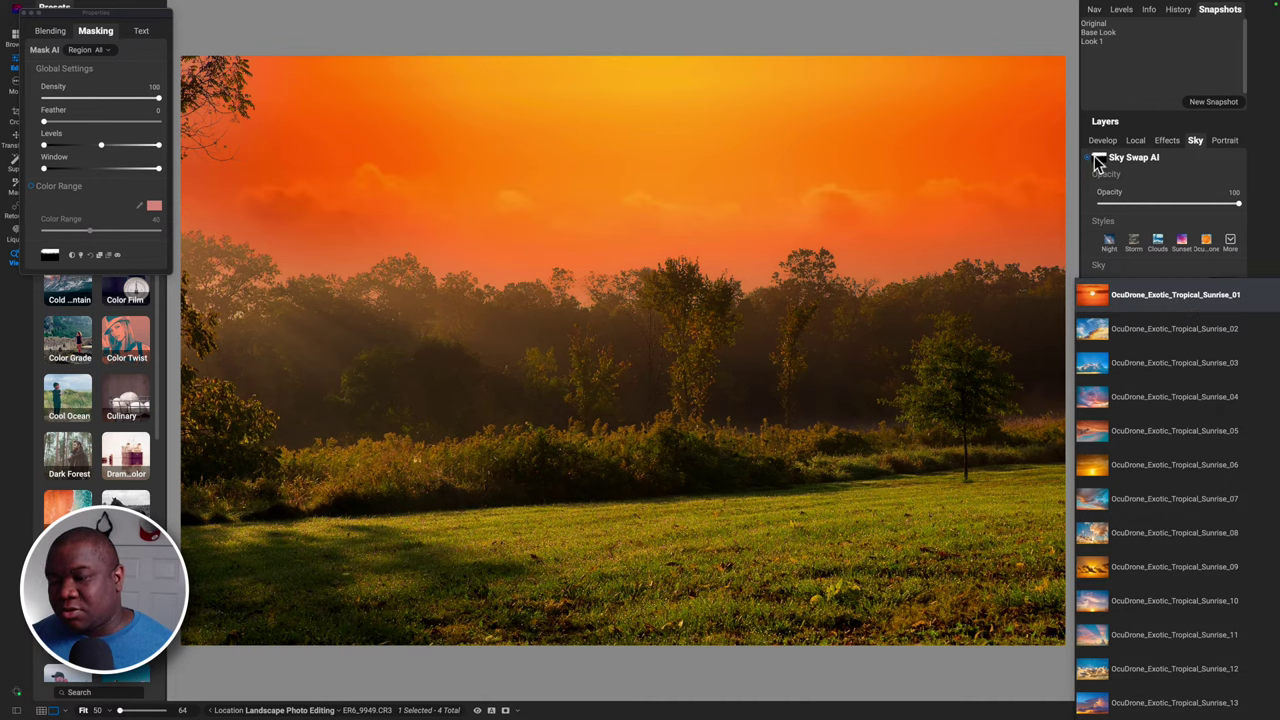
click(1170, 170)
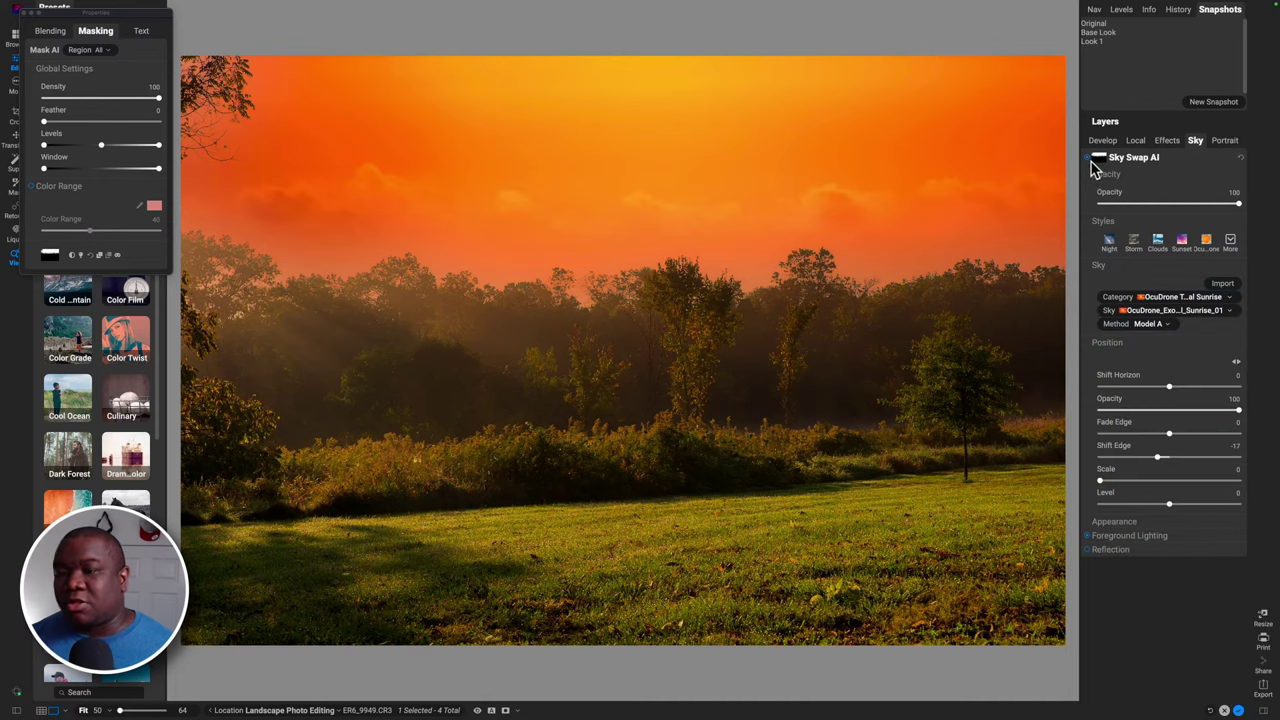
click(1091, 160)
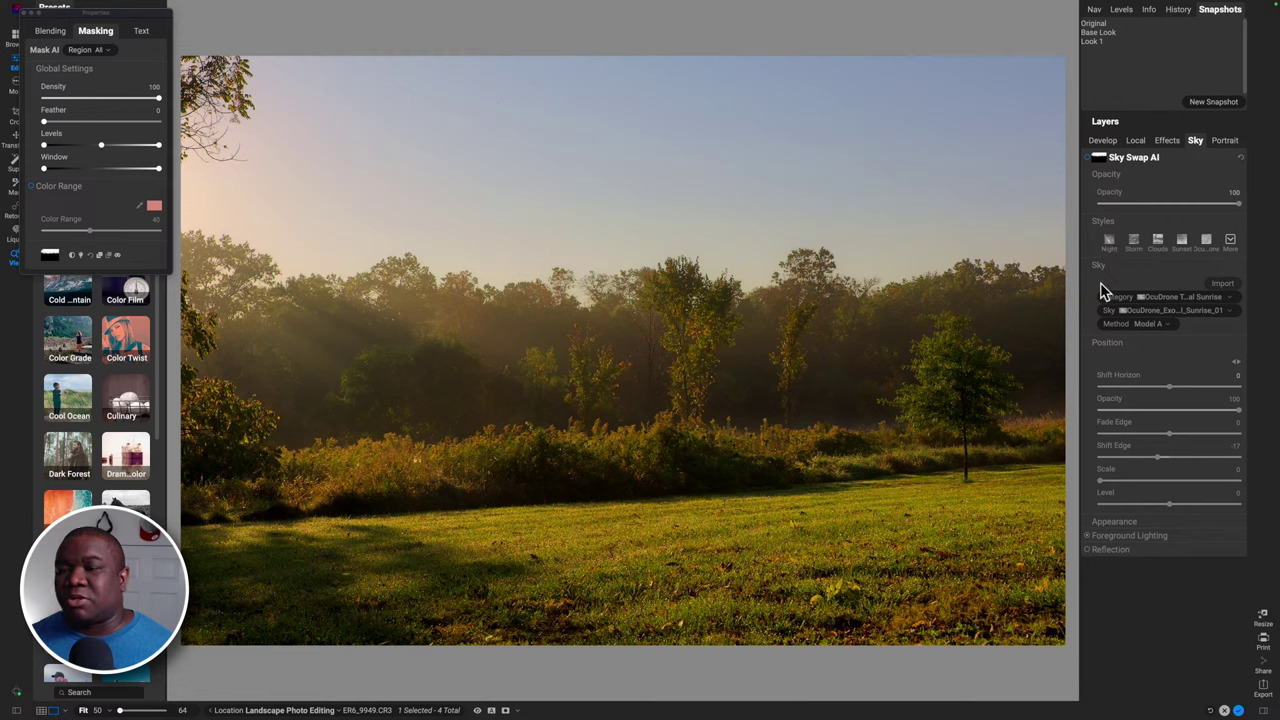
click(1124, 10)
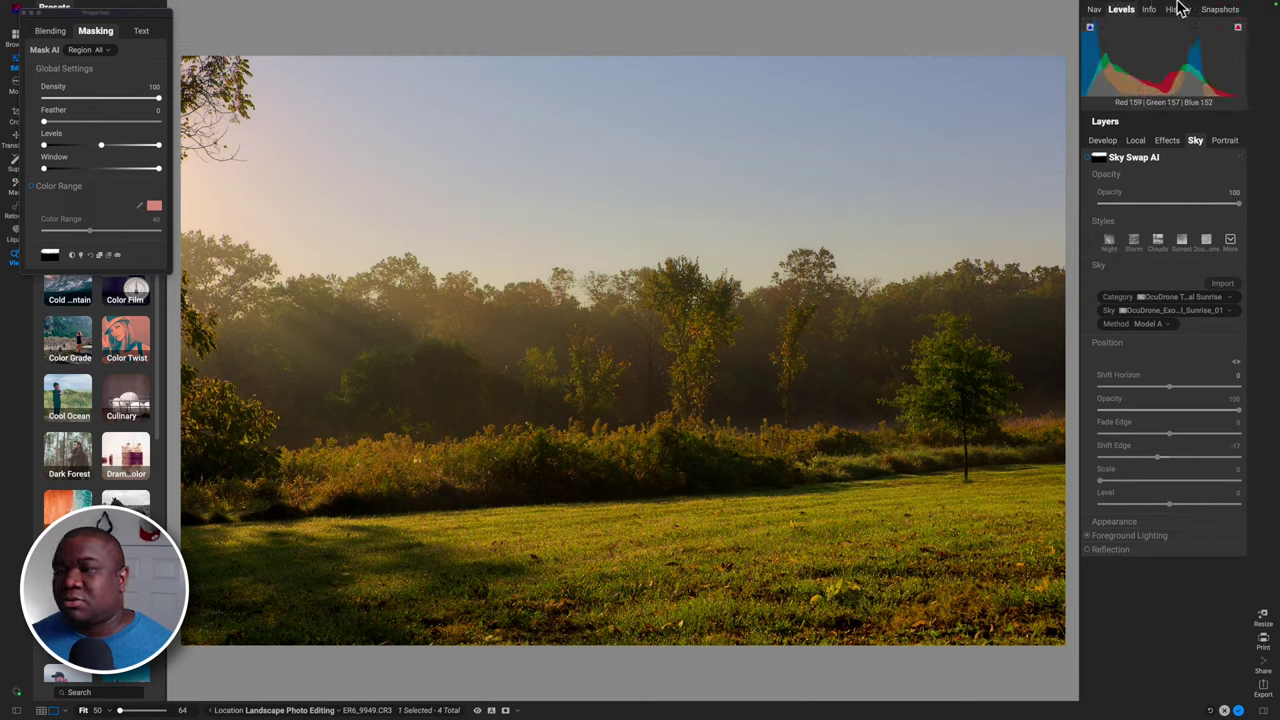
click(1114, 124)
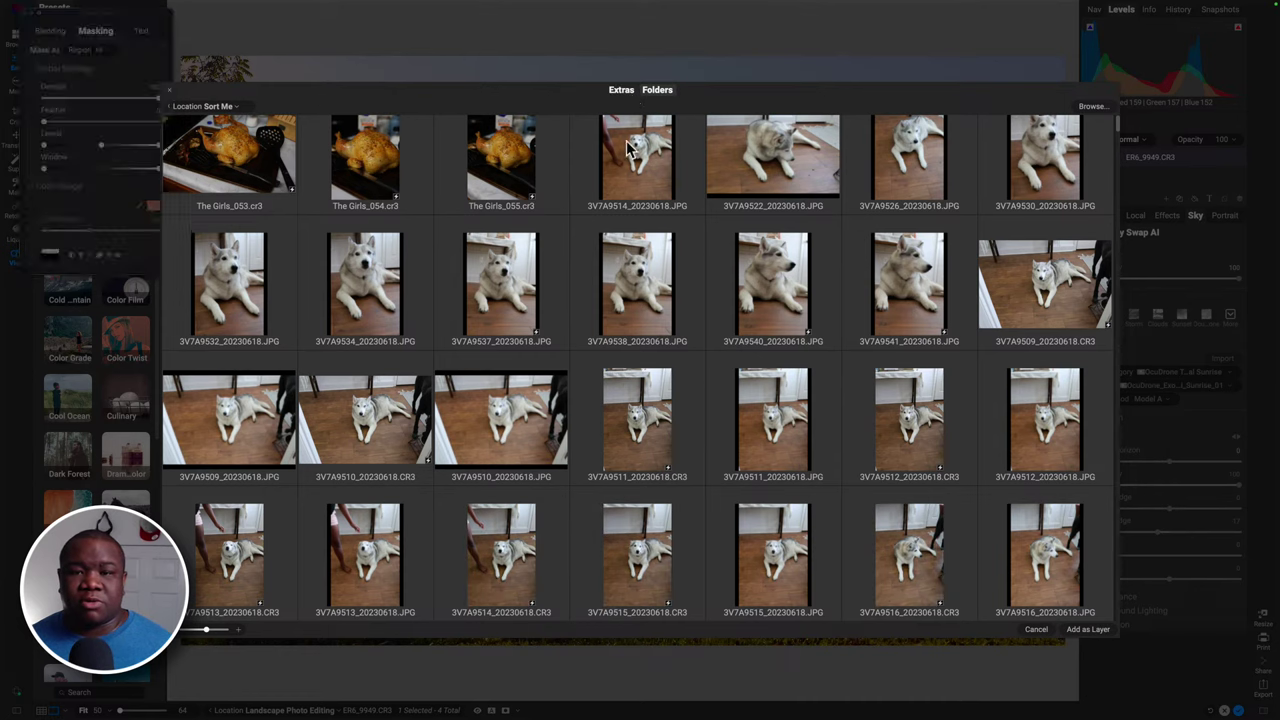
click(627, 93)
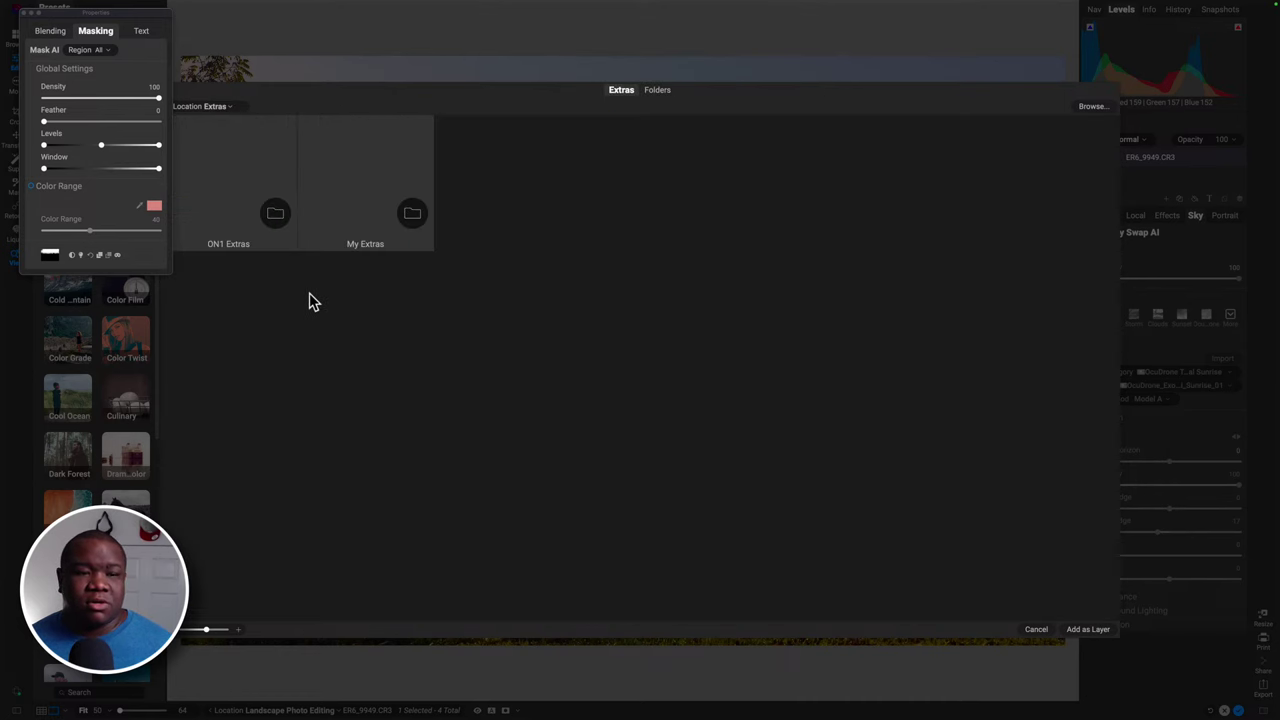
Check the Skies folder inside My Extras and return to the top level of the Extras library.
click(368, 166)
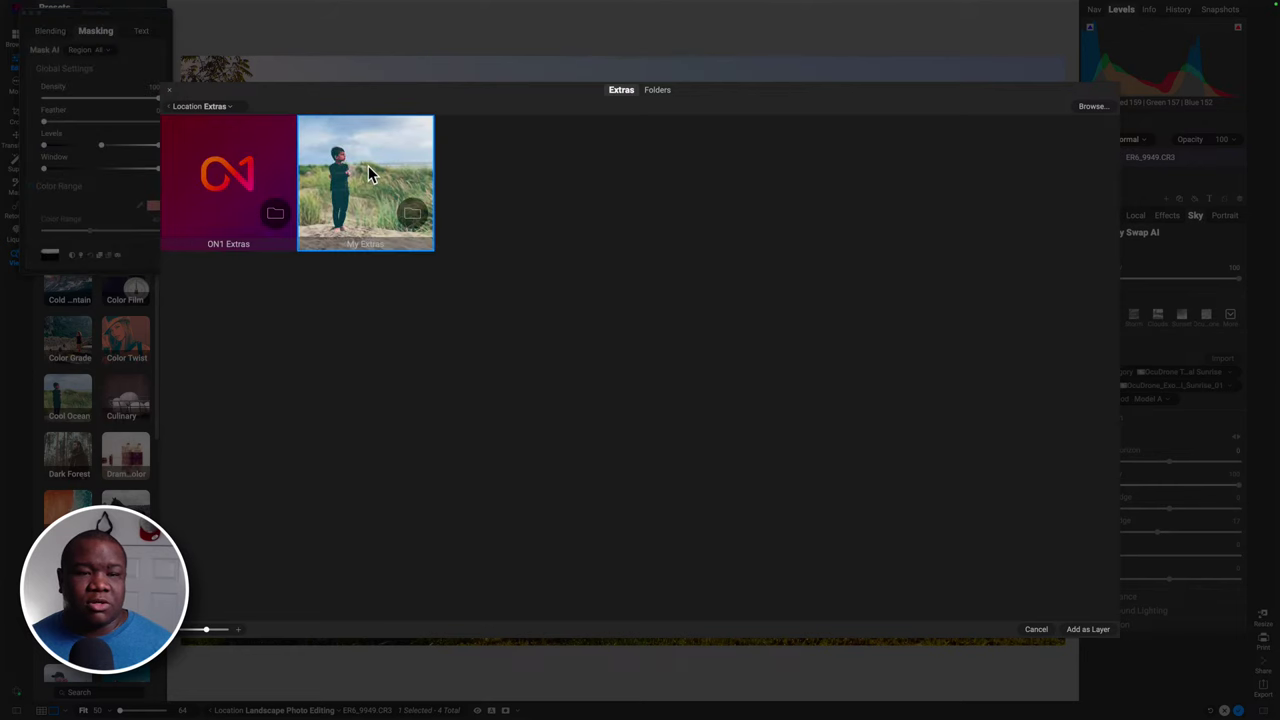
double_click(368, 168)
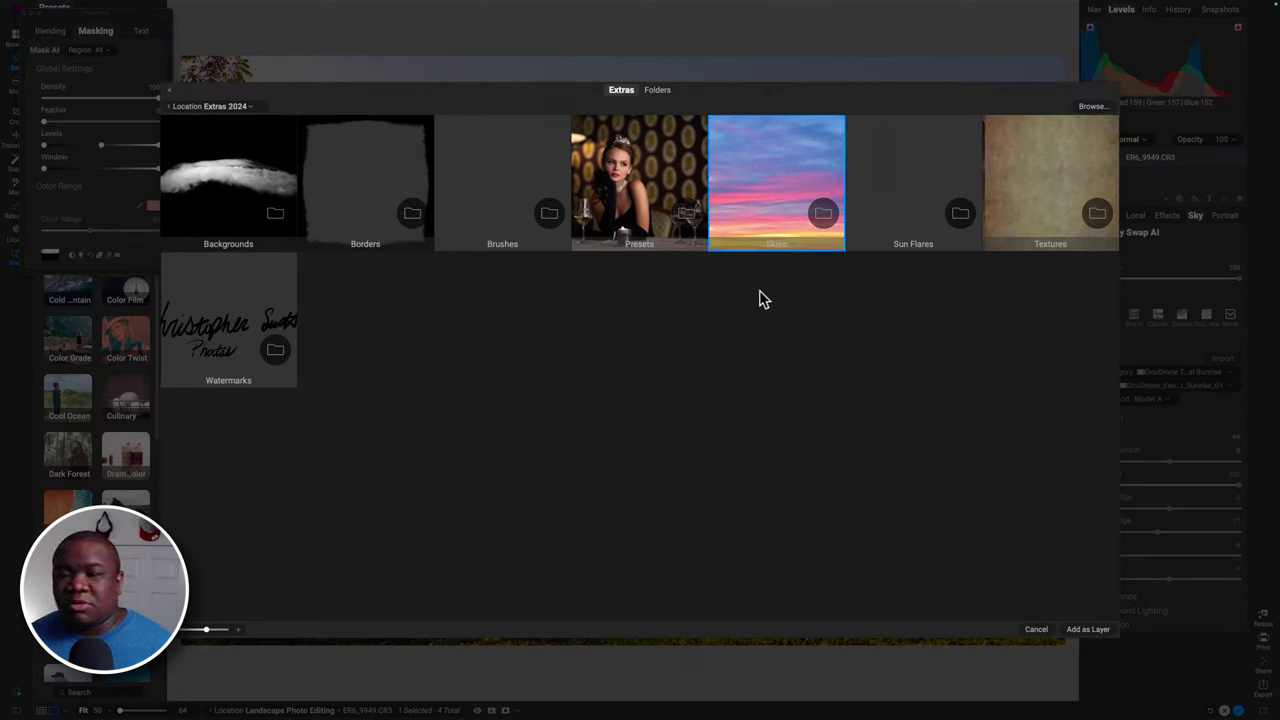
key(Return)
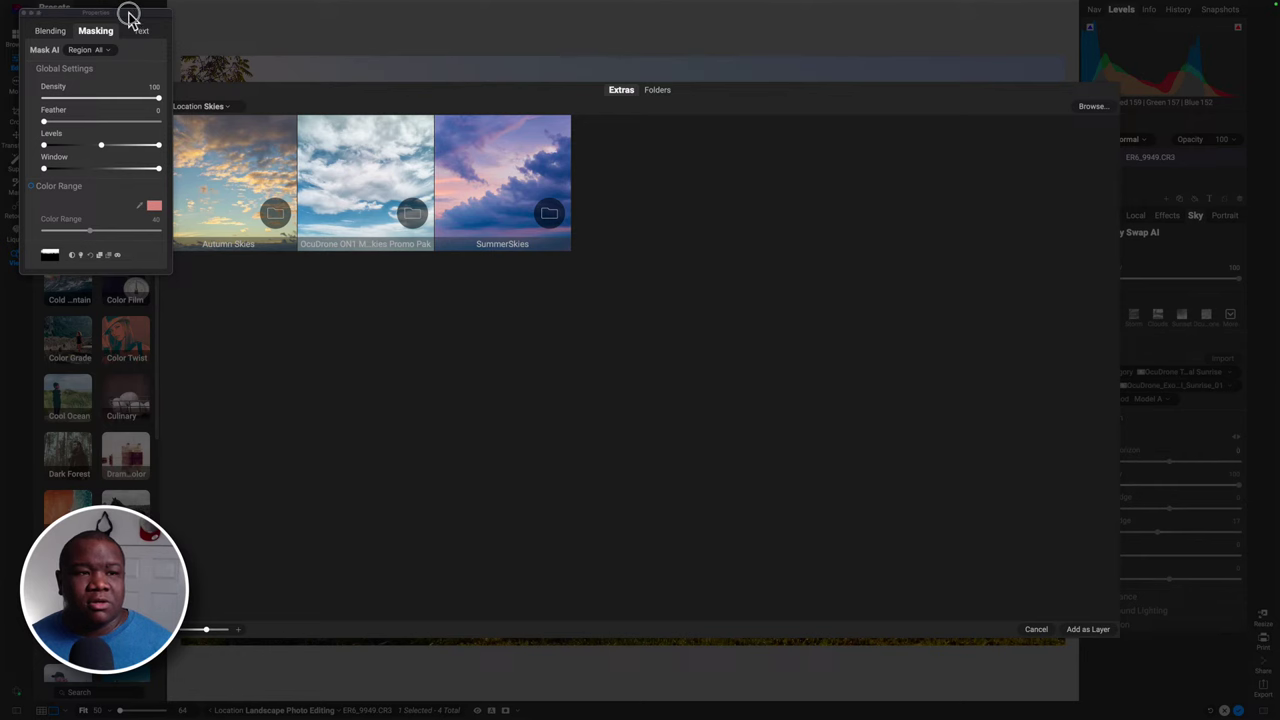
drag(128, 13, 106, 13)
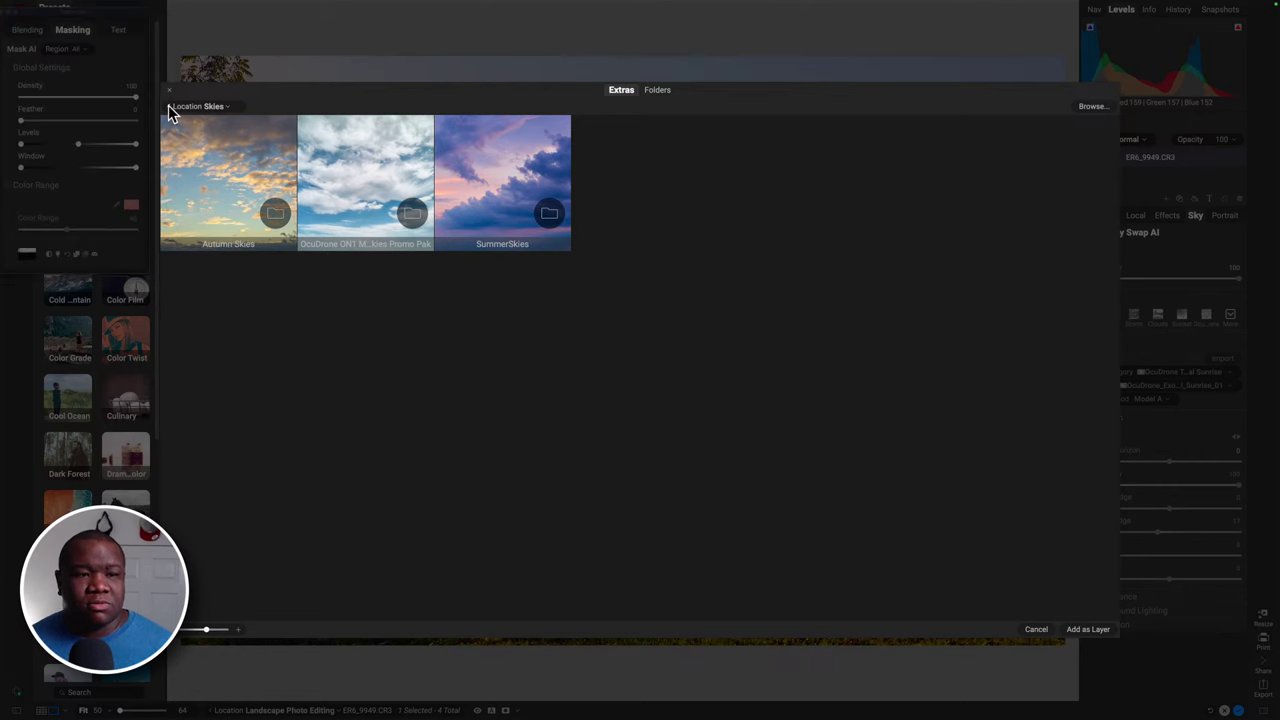
click(169, 107)
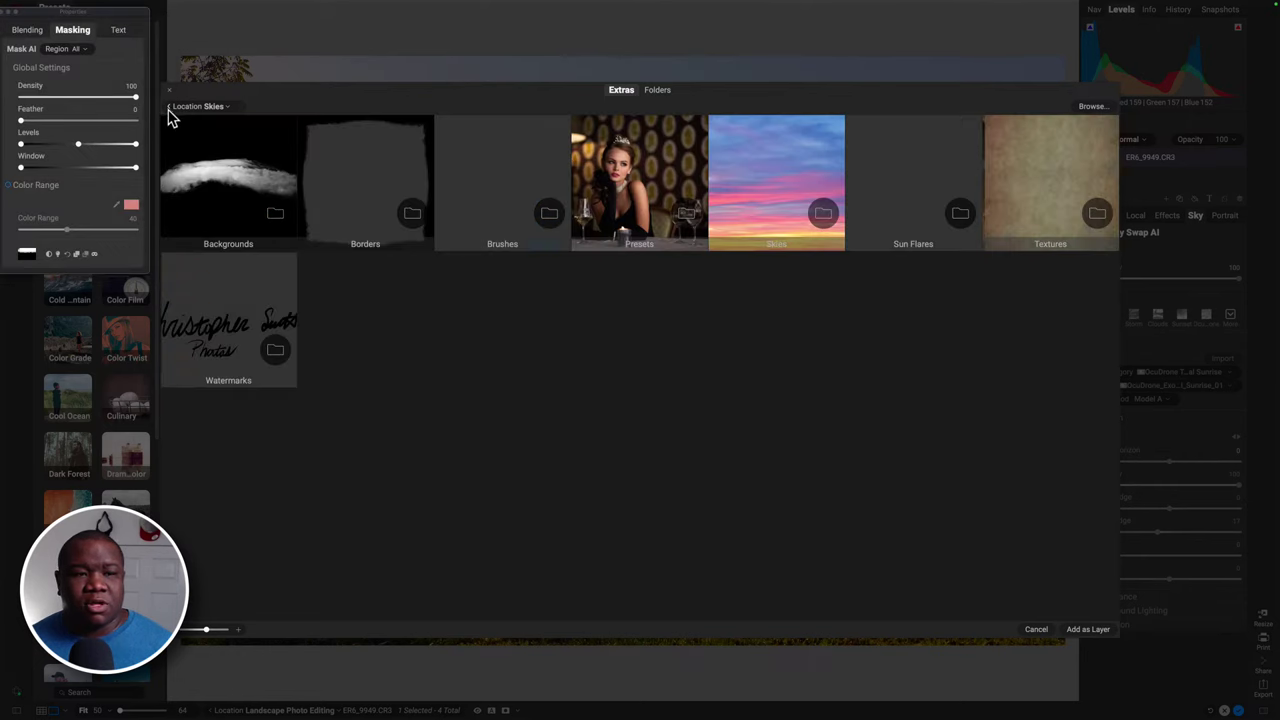
click(169, 107)
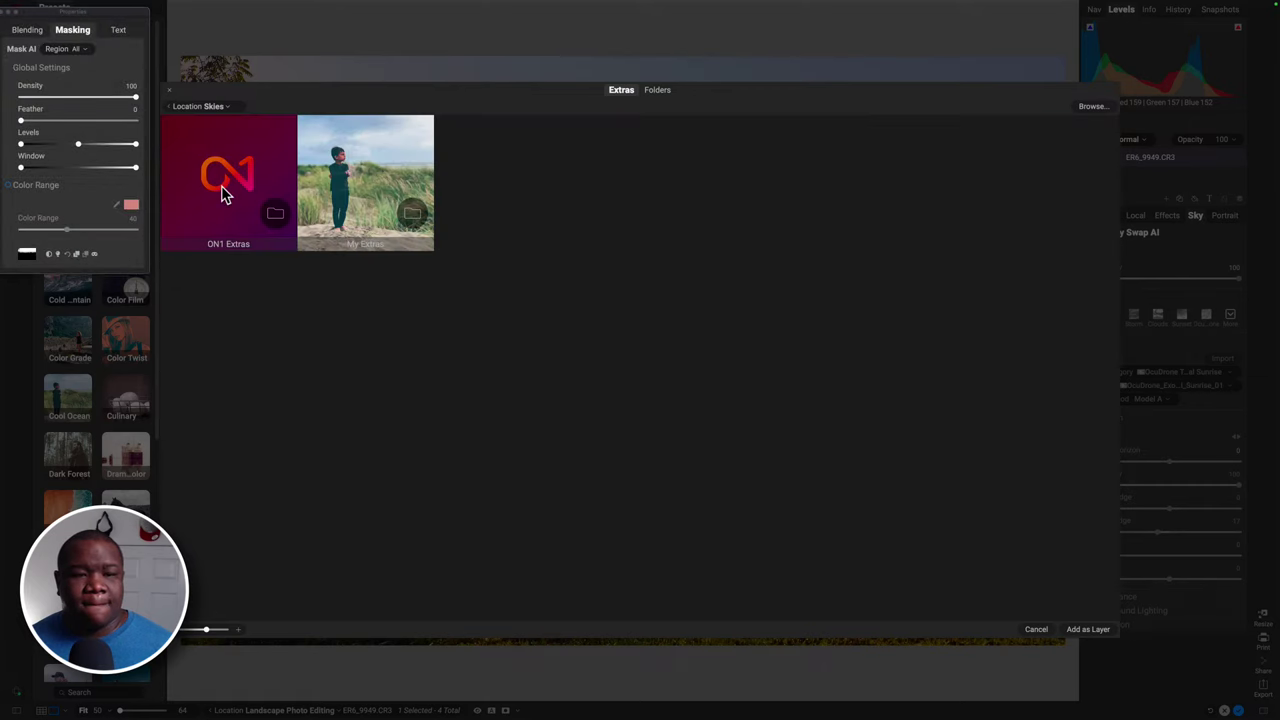
Add OcuDrone_Exotic_Tropical_Sunrise_06.jpg from the OcuDrone Tropical Sunrise folder of the ON1 Extras skies as a layer.
click(223, 194)
double_click(223, 194)
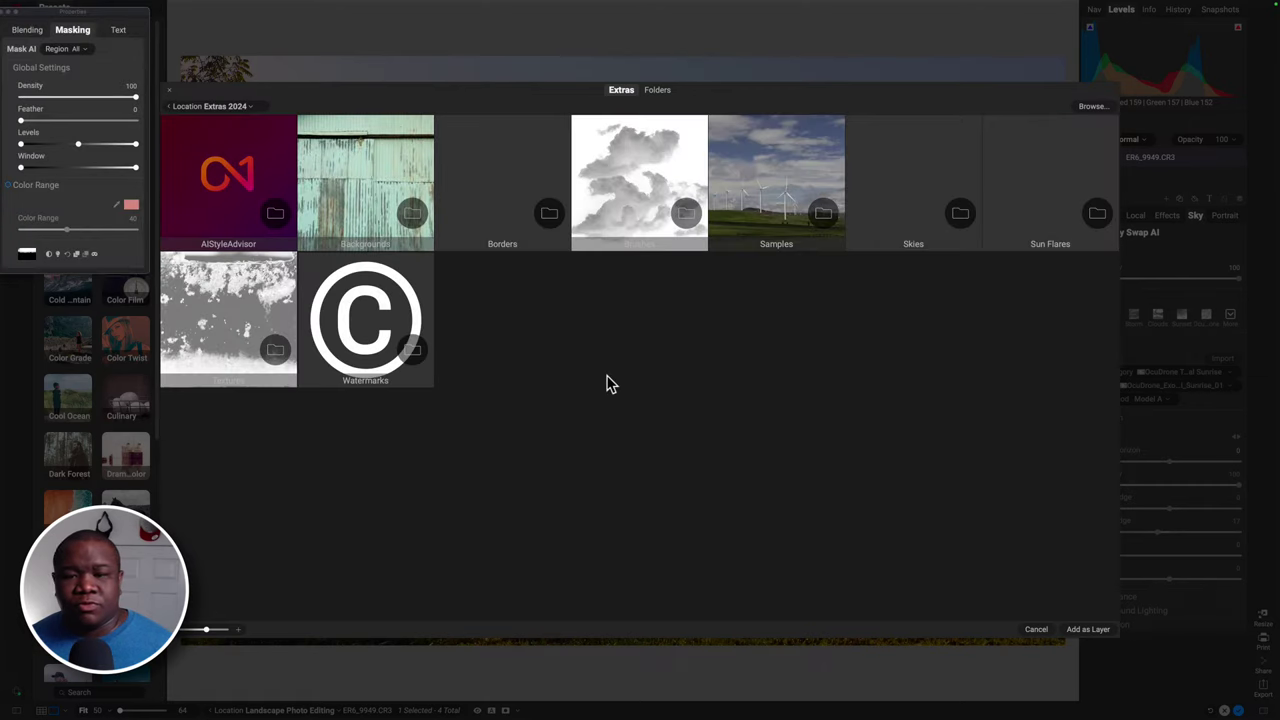
double_click(913, 174)
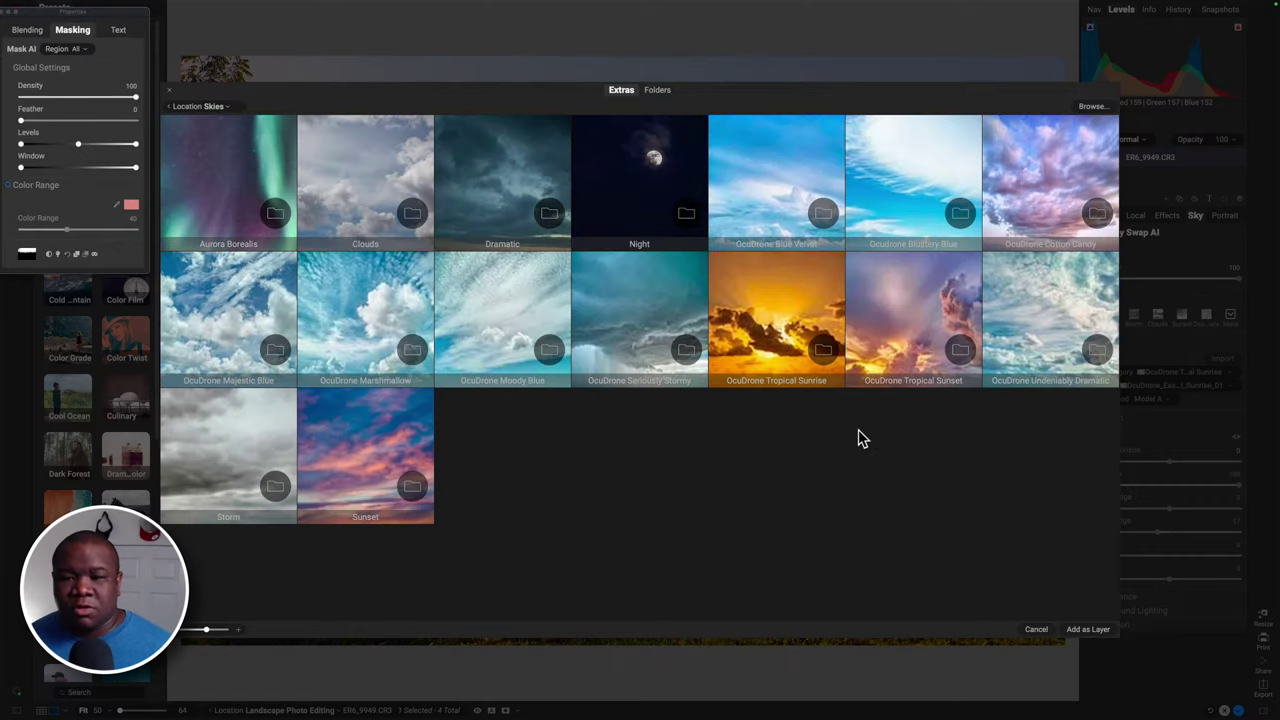
click(762, 328)
double_click(760, 325)
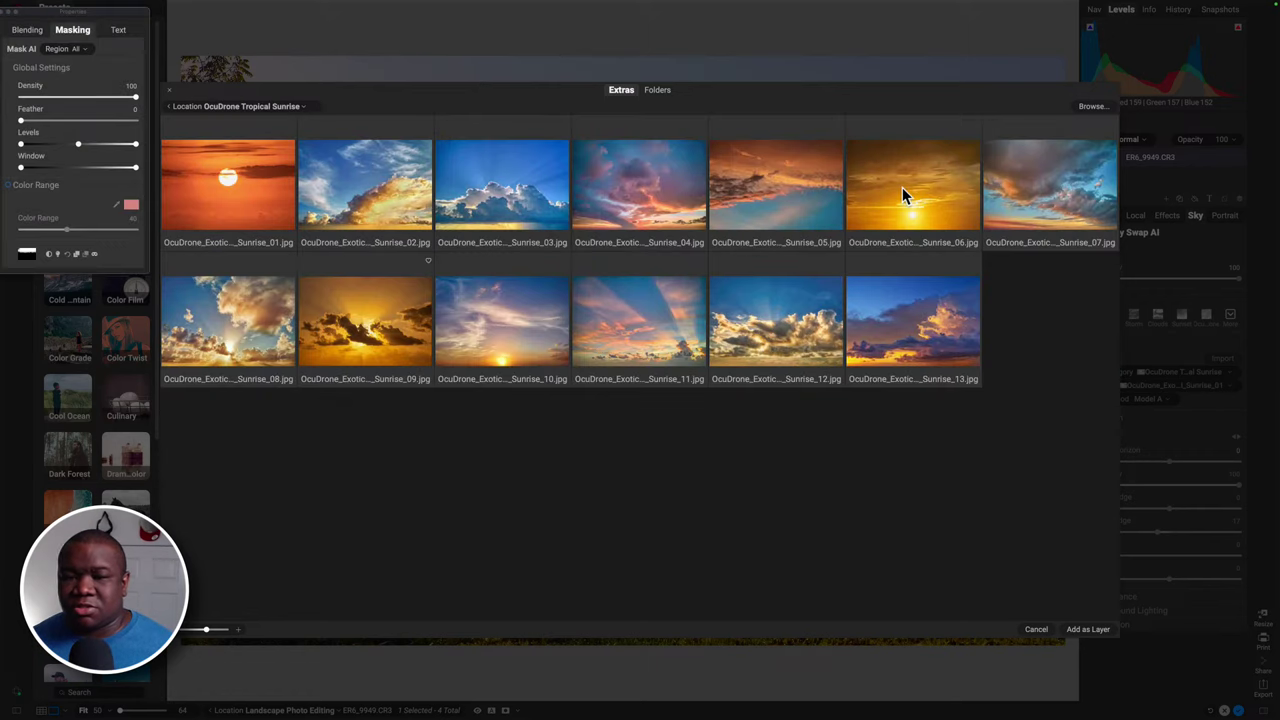
click(902, 192)
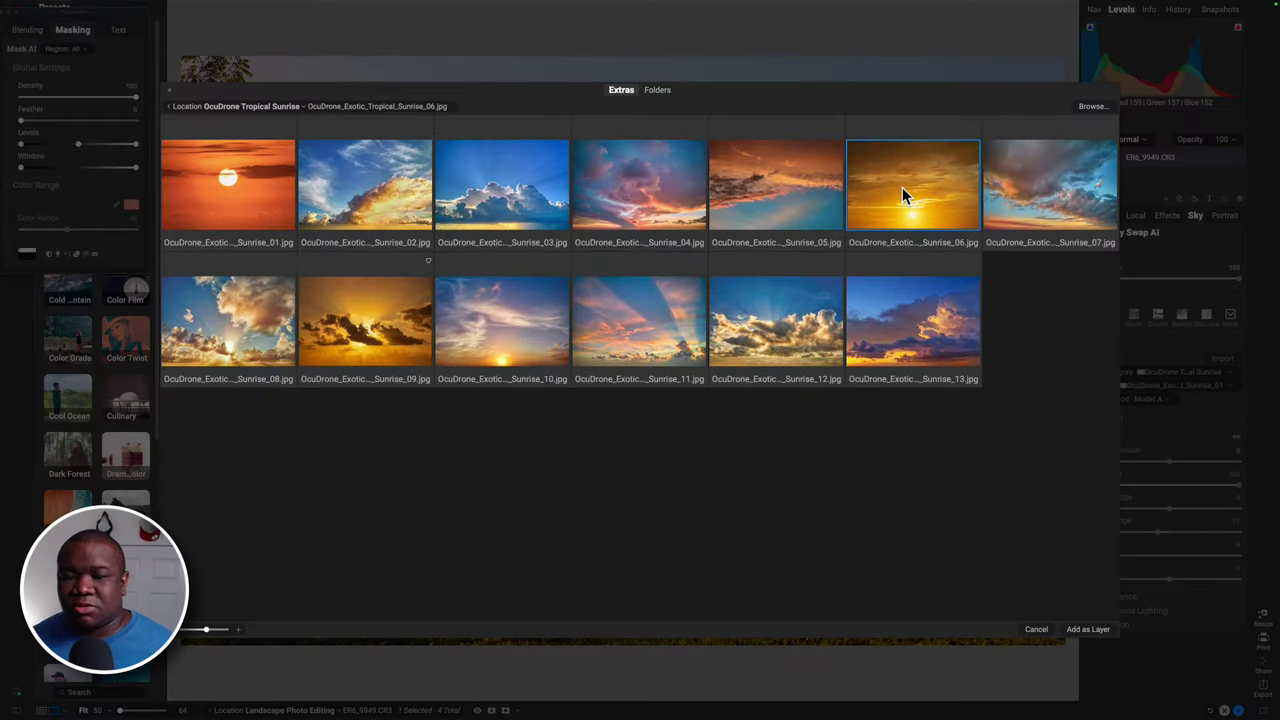
click(1089, 628)
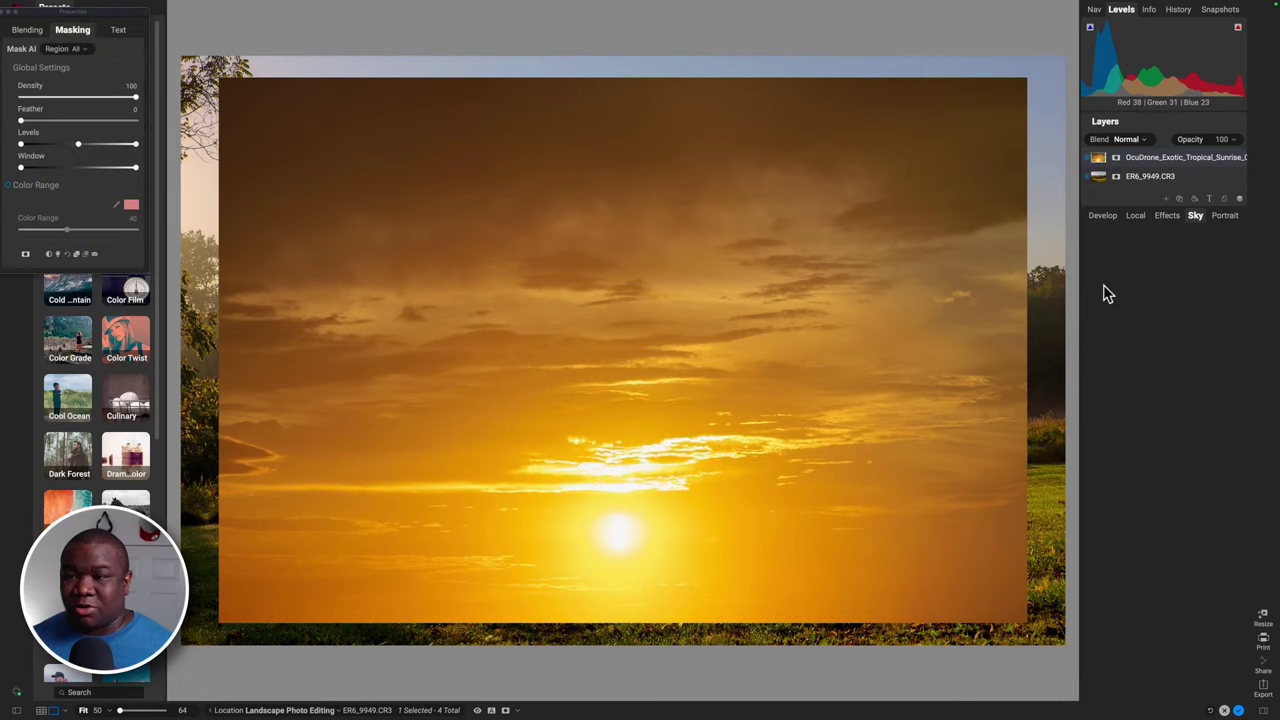
Place the tropical sunrise layer beneath the ER6_9949.CR3 layer, and hide the ER6_9949.CR3 layer.
mouse_move(1094, 160)
mouse_down()
mouse_move(1131, 169)
mouse_move(1110, 179)
mouse_up()
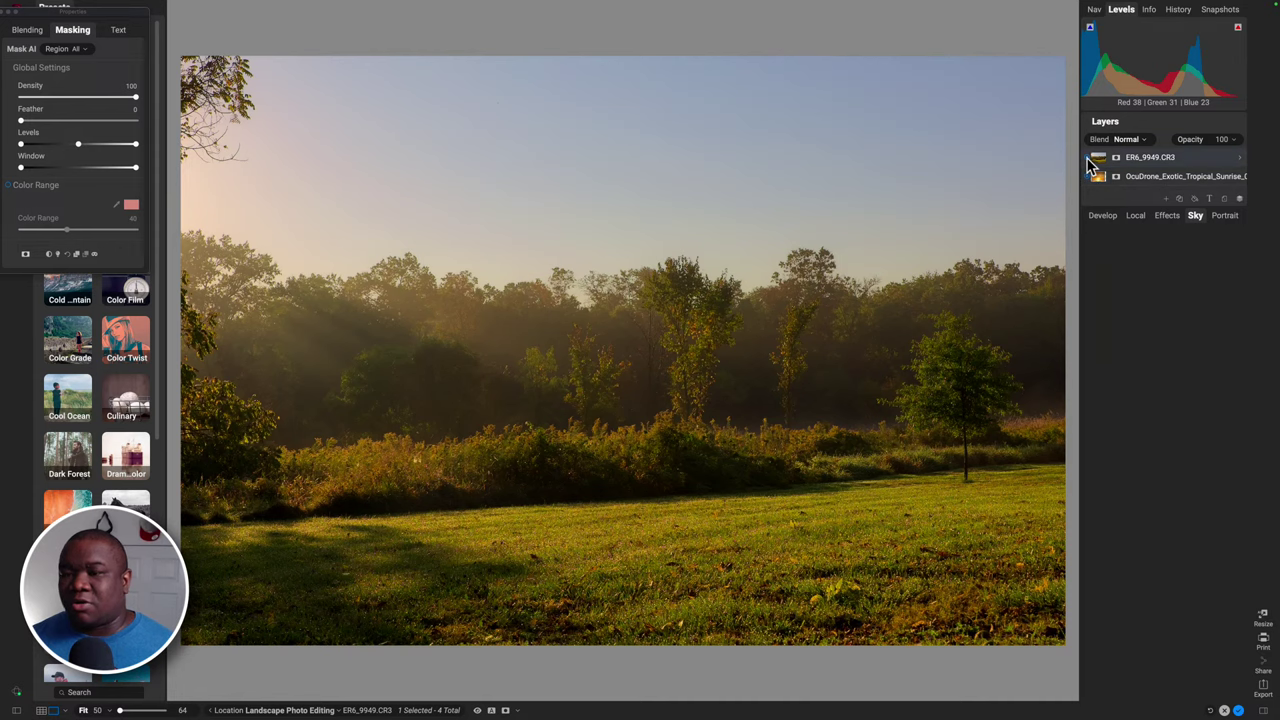
click(1092, 165)
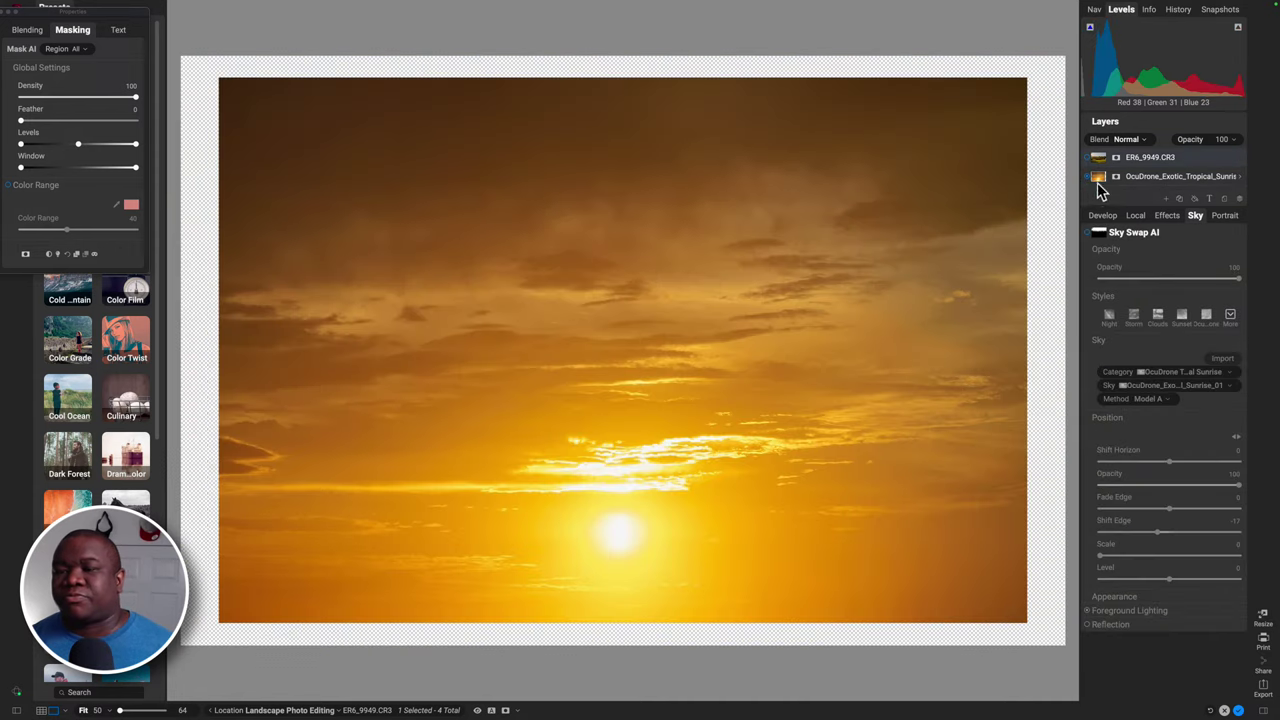
key(v)
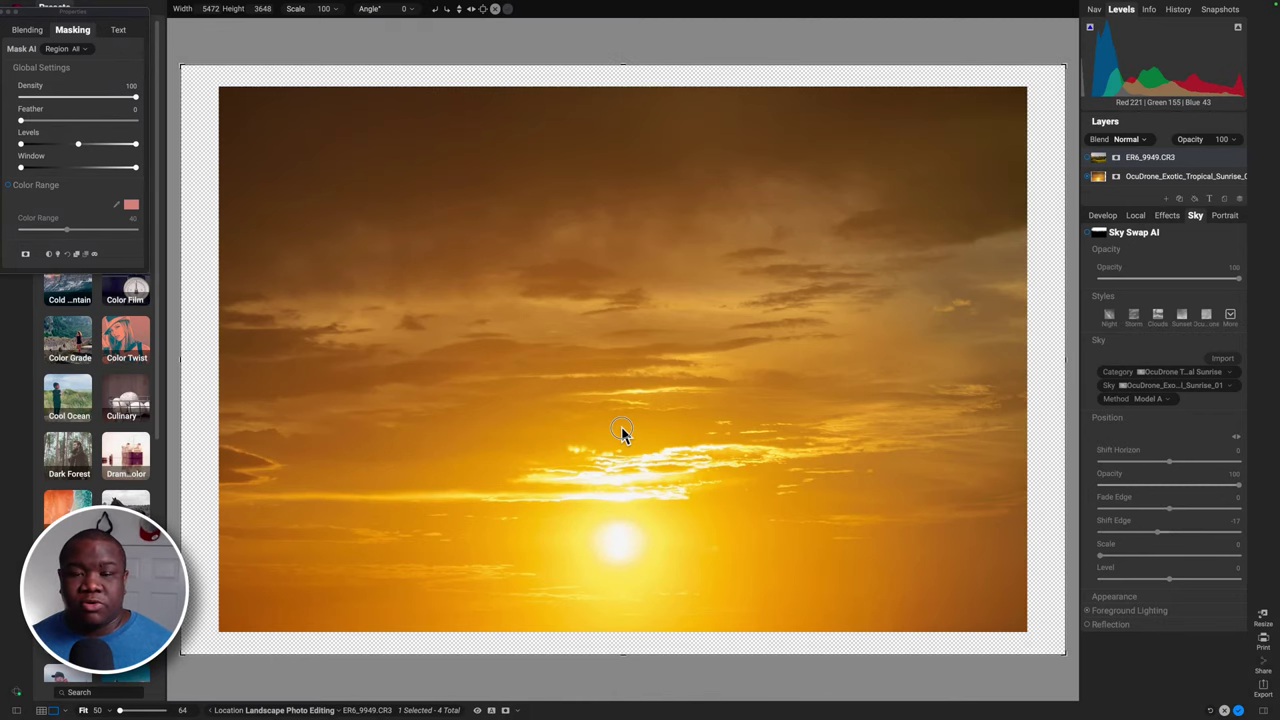
mouse_move(621, 426)
mouse_down()
mouse_move(619, 400)
mouse_move(621, 430)
mouse_up()
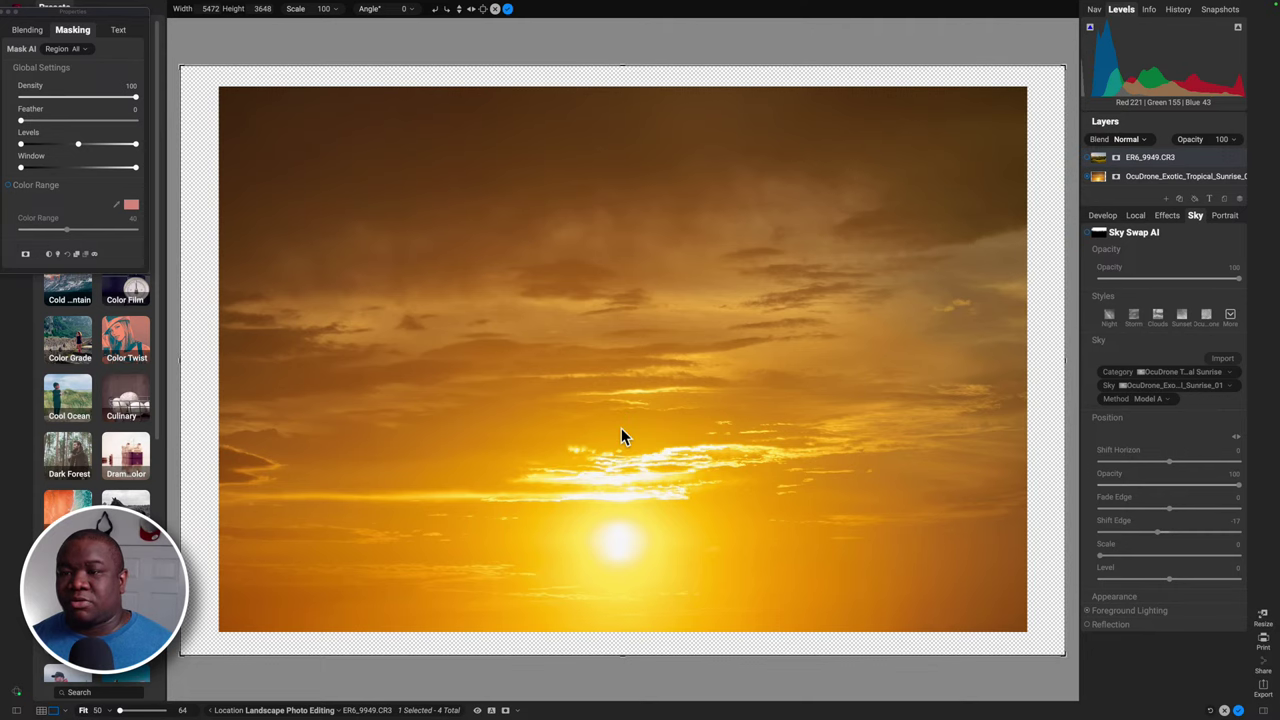
Try transforming the tropical sunrise layer, moving it toward the canvas top and stretching it to 11821 by 4340 pixels.
click(1144, 176)
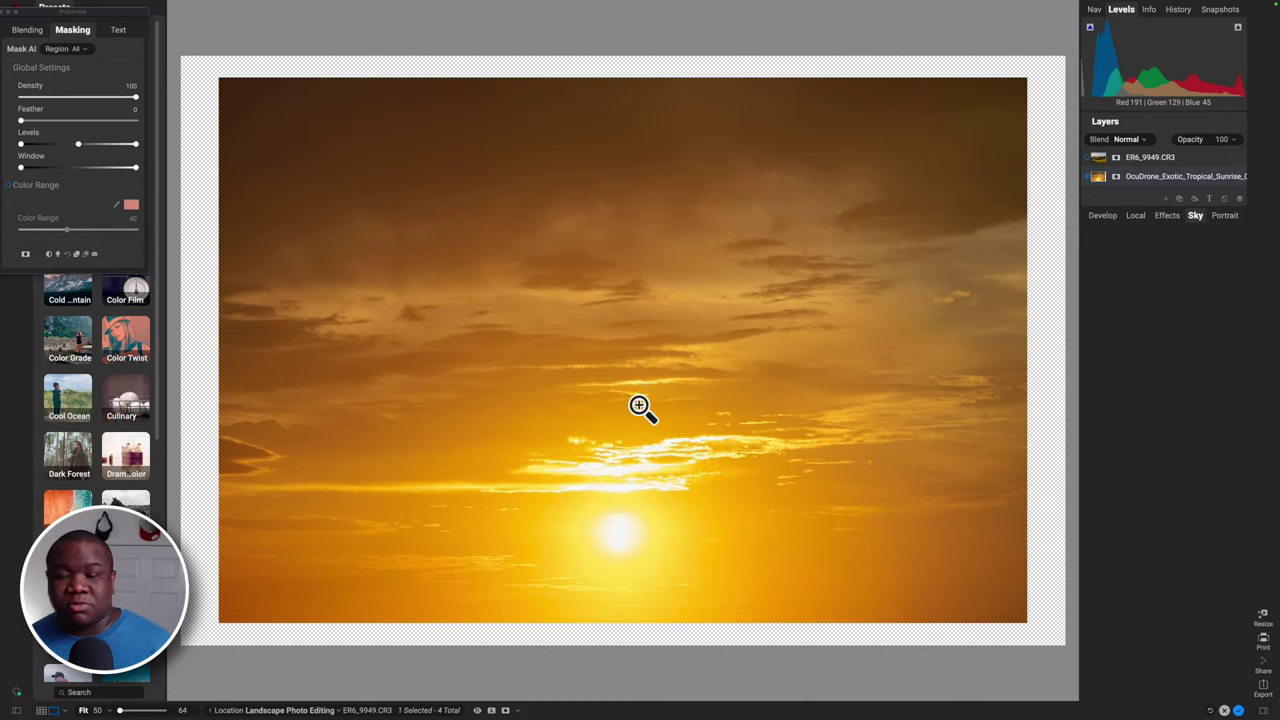
key(v)
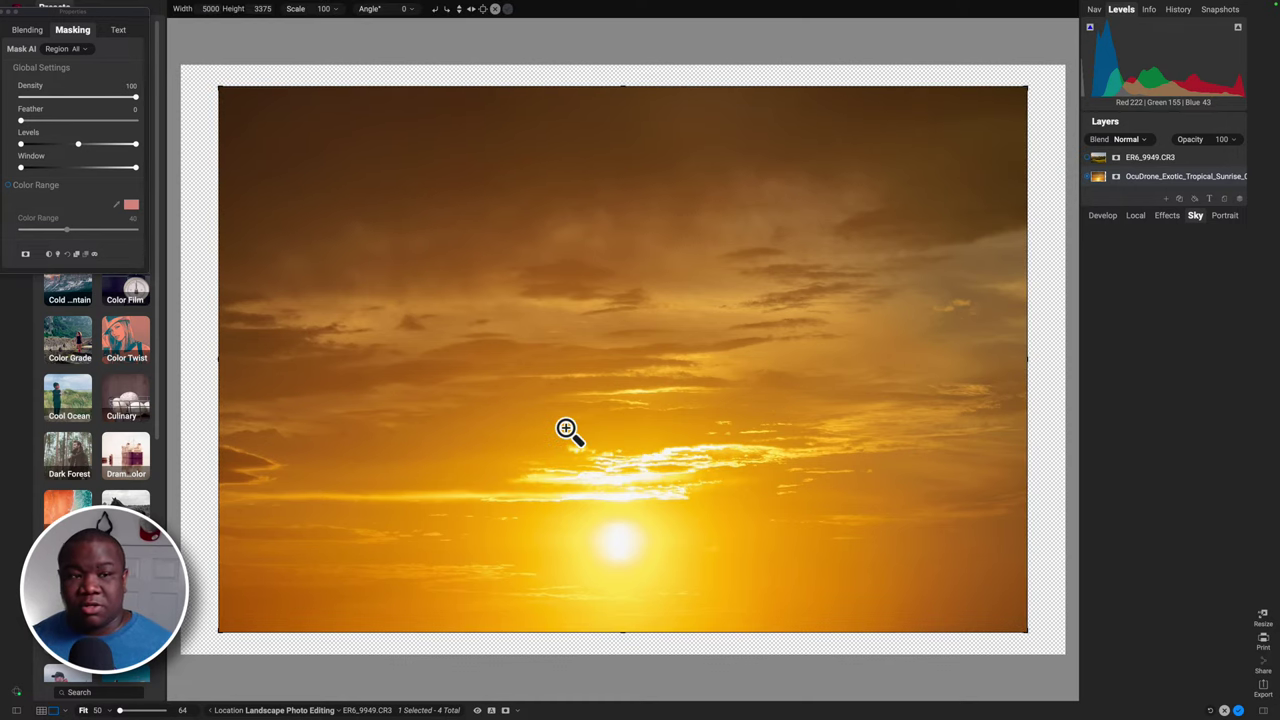
drag(580, 462, 586, 386)
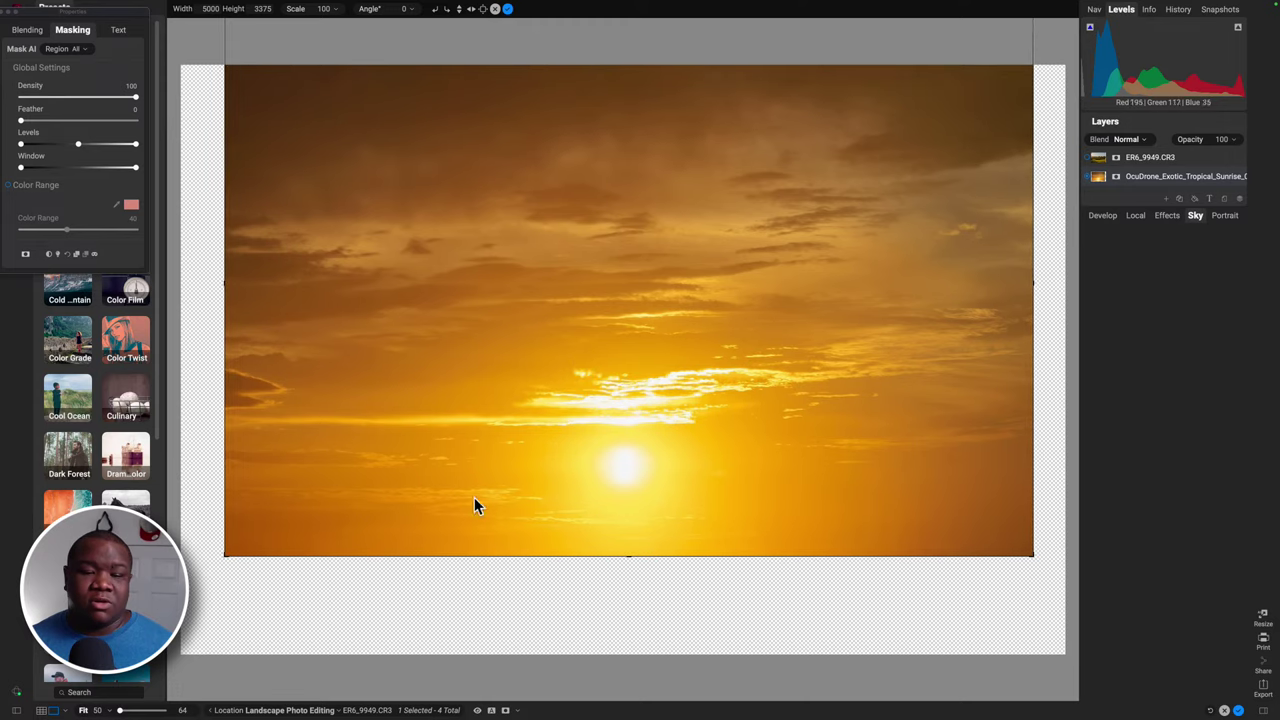
drag(476, 500, 229, 180)
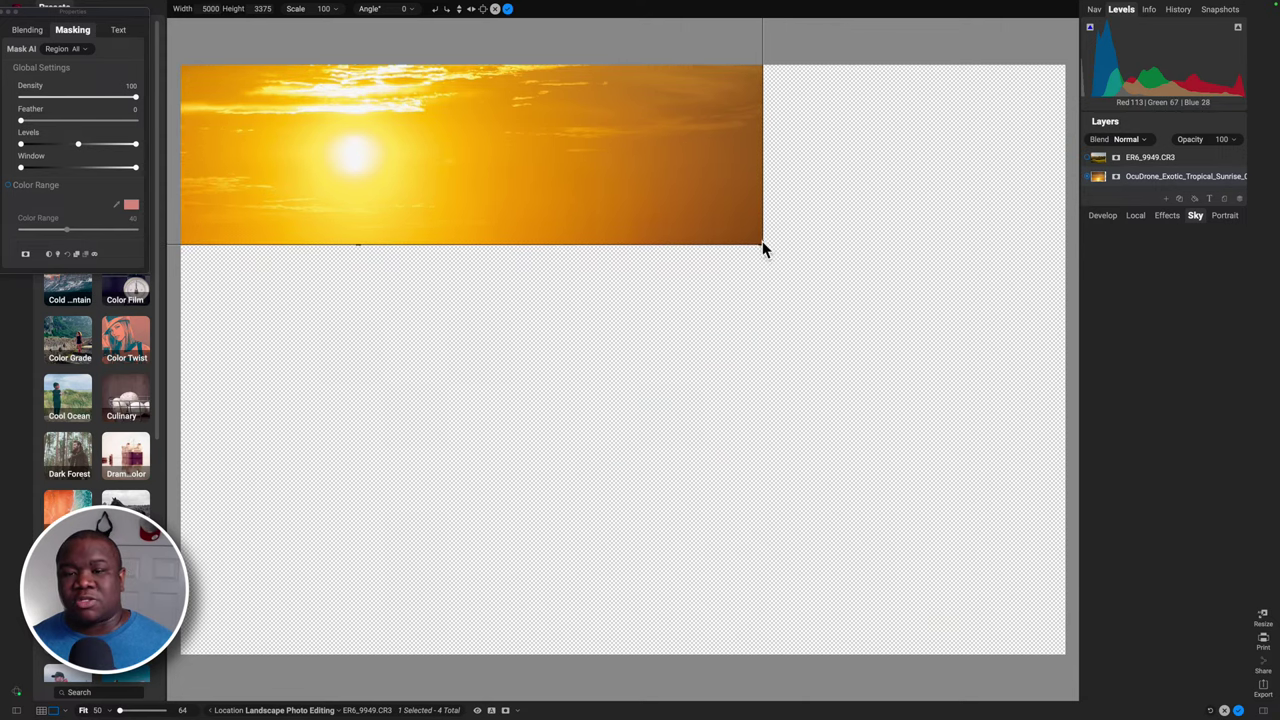
drag(786, 257, 660, 223)
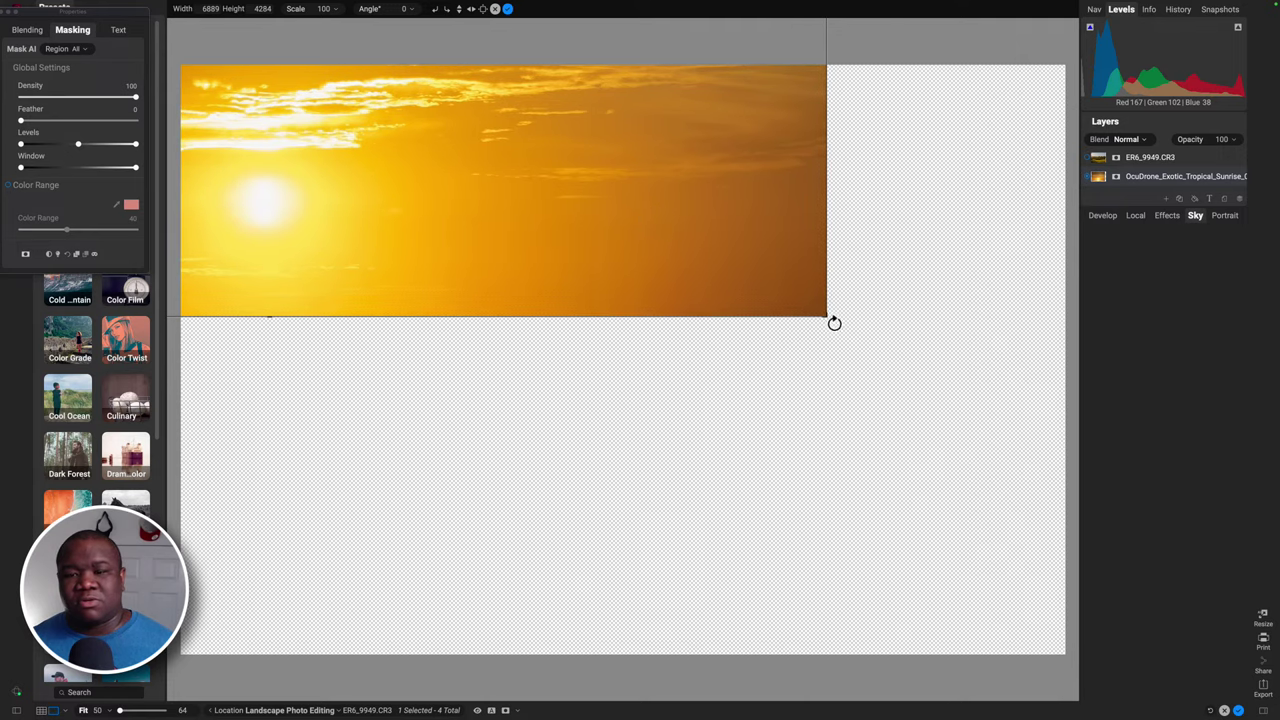
drag(829, 320, 1237, 323)
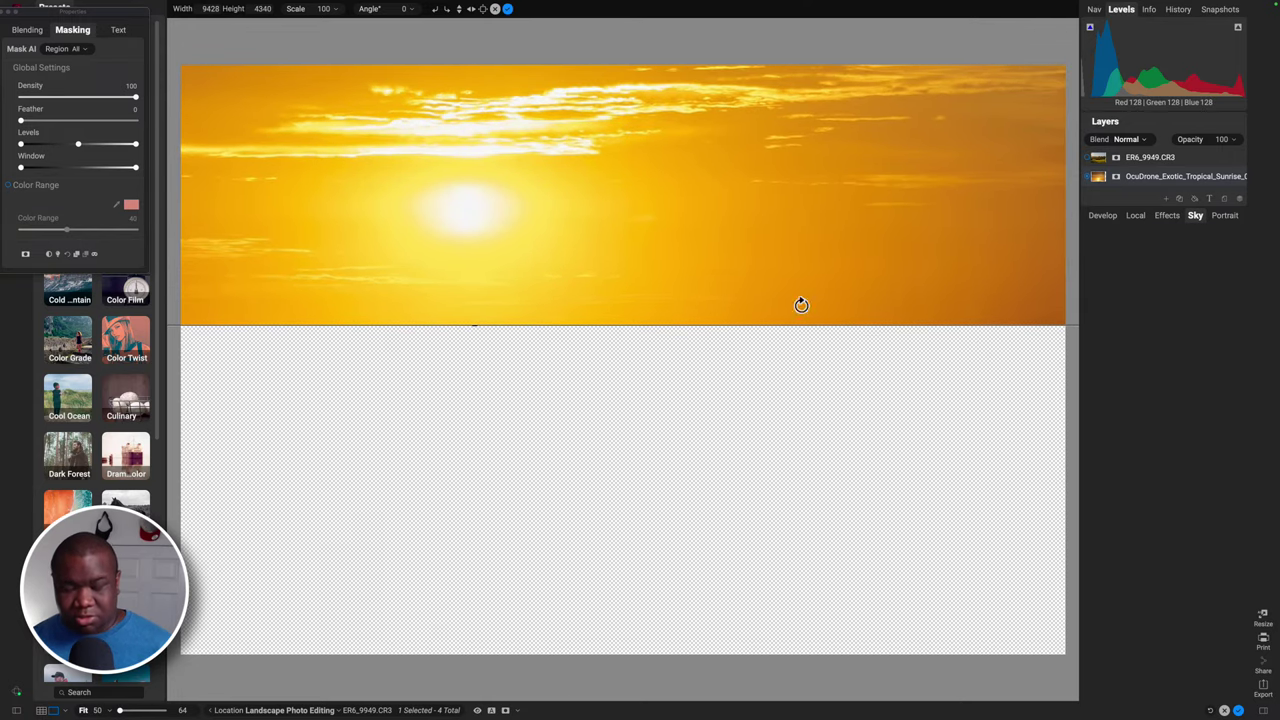
drag(716, 264, 563, 218)
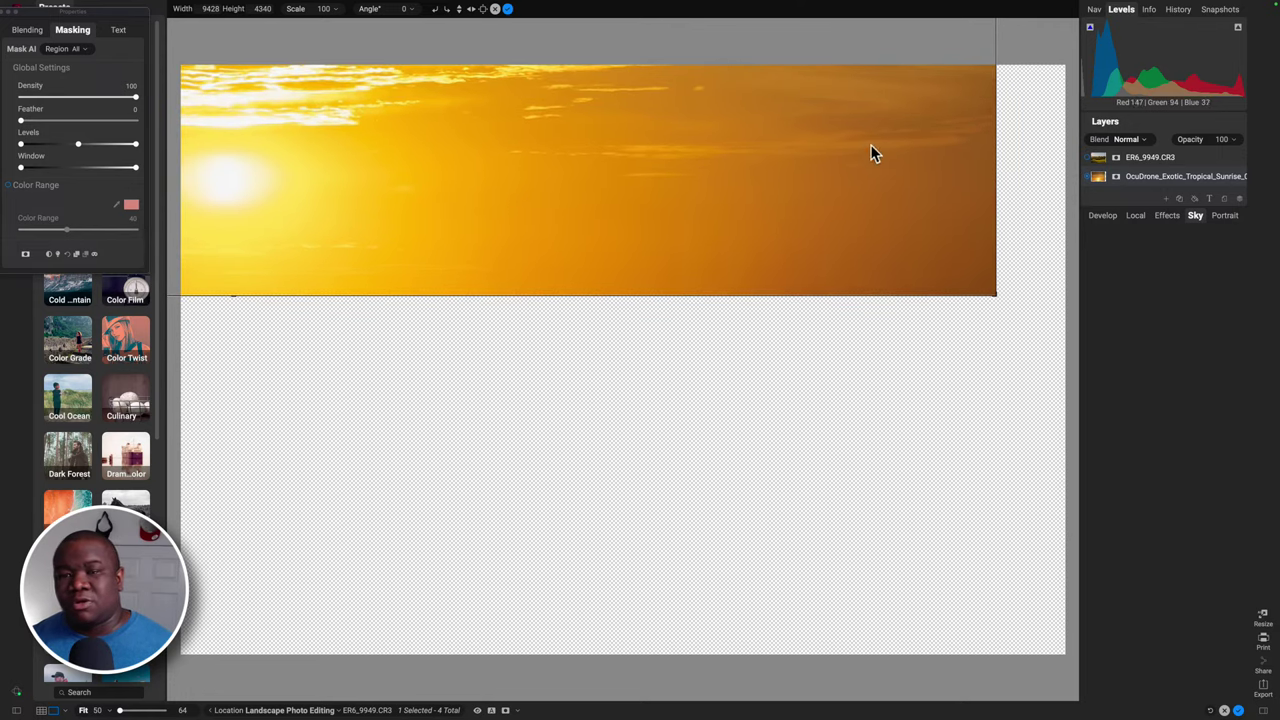
drag(870, 146, 926, 198)
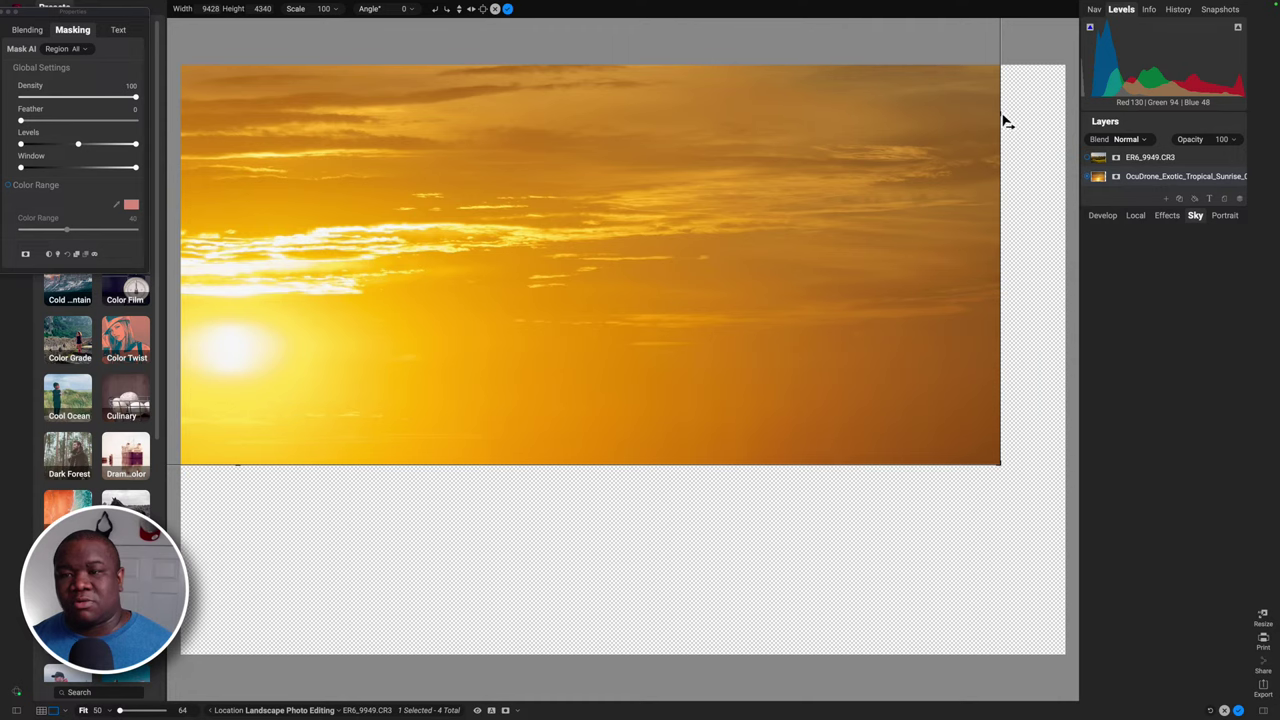
drag(1003, 115, 1279, 125)
drag(946, 309, 722, 165)
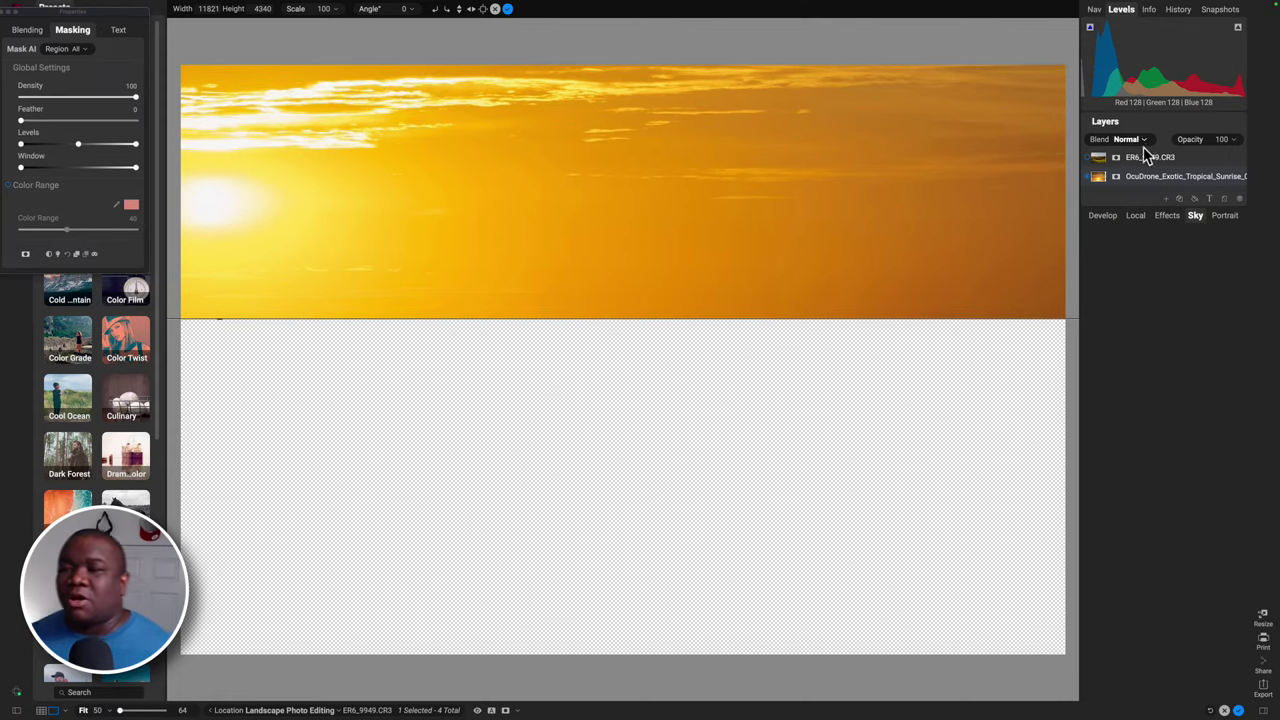
Show and select the ER6_9949.CR3 layer, and give it a layer mask with the Mask Sky command.
click(1090, 166)
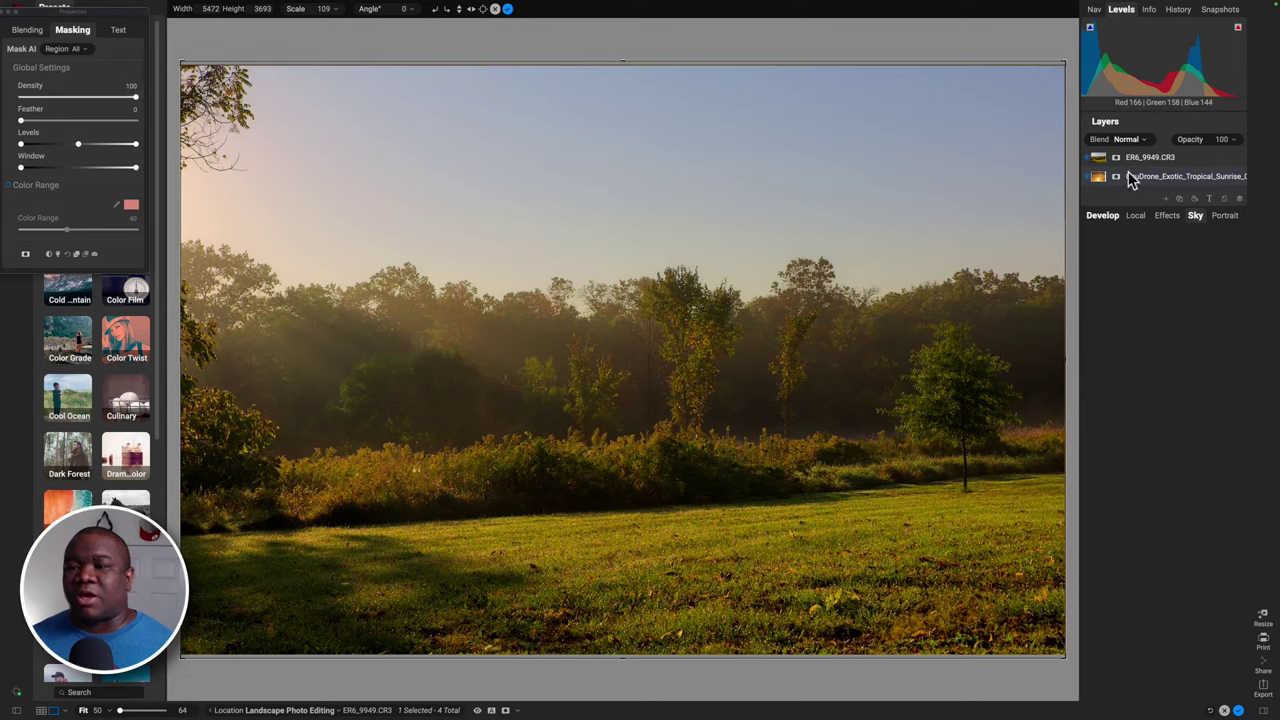
click(1157, 165)
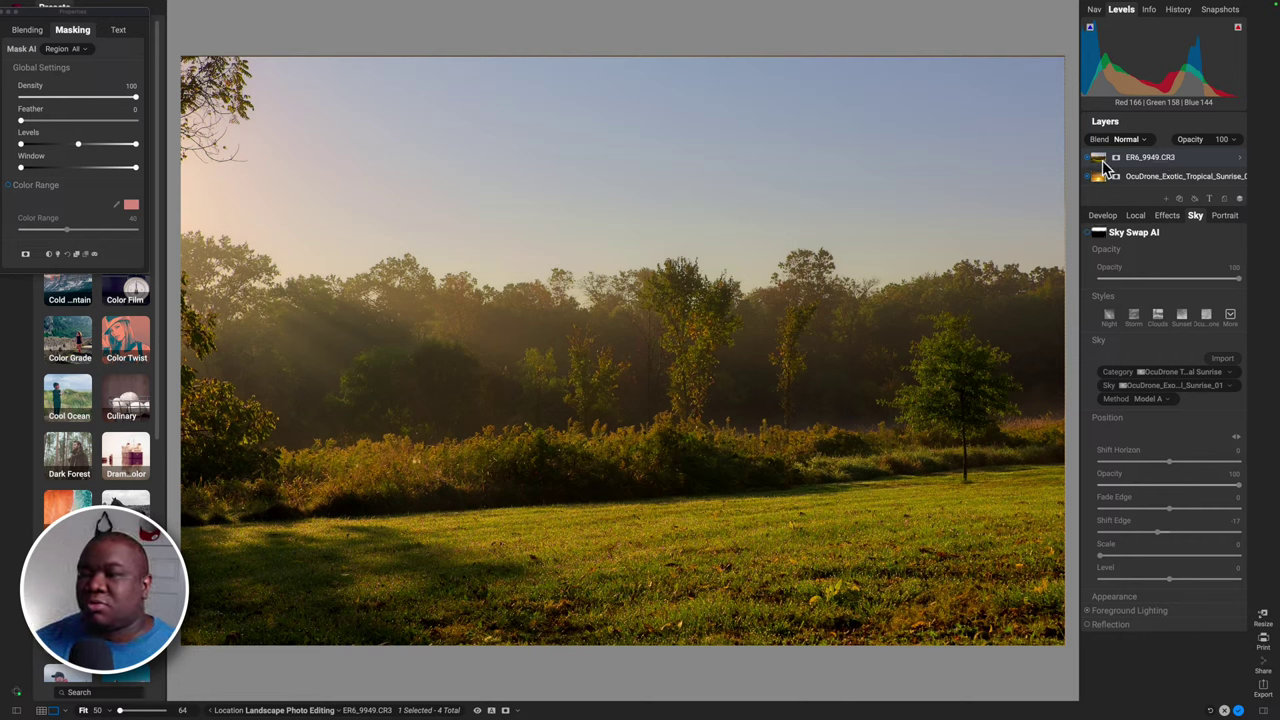
click(1116, 157)
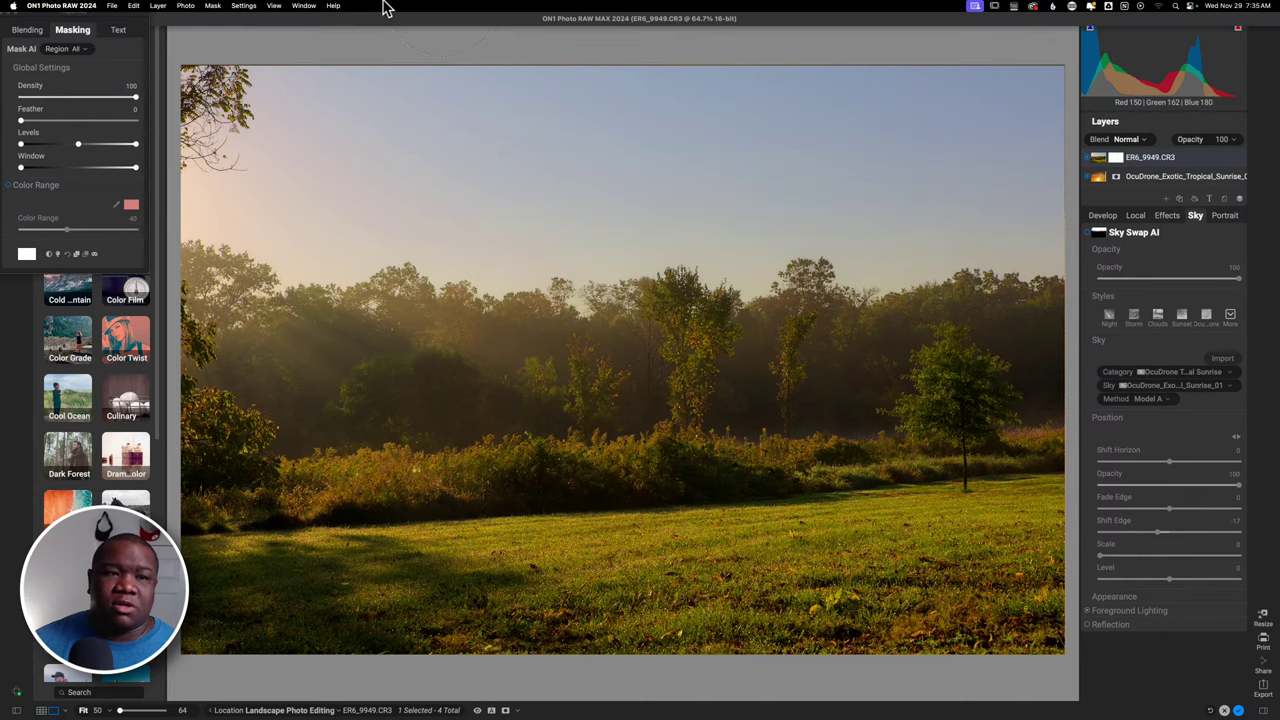
click(212, 6)
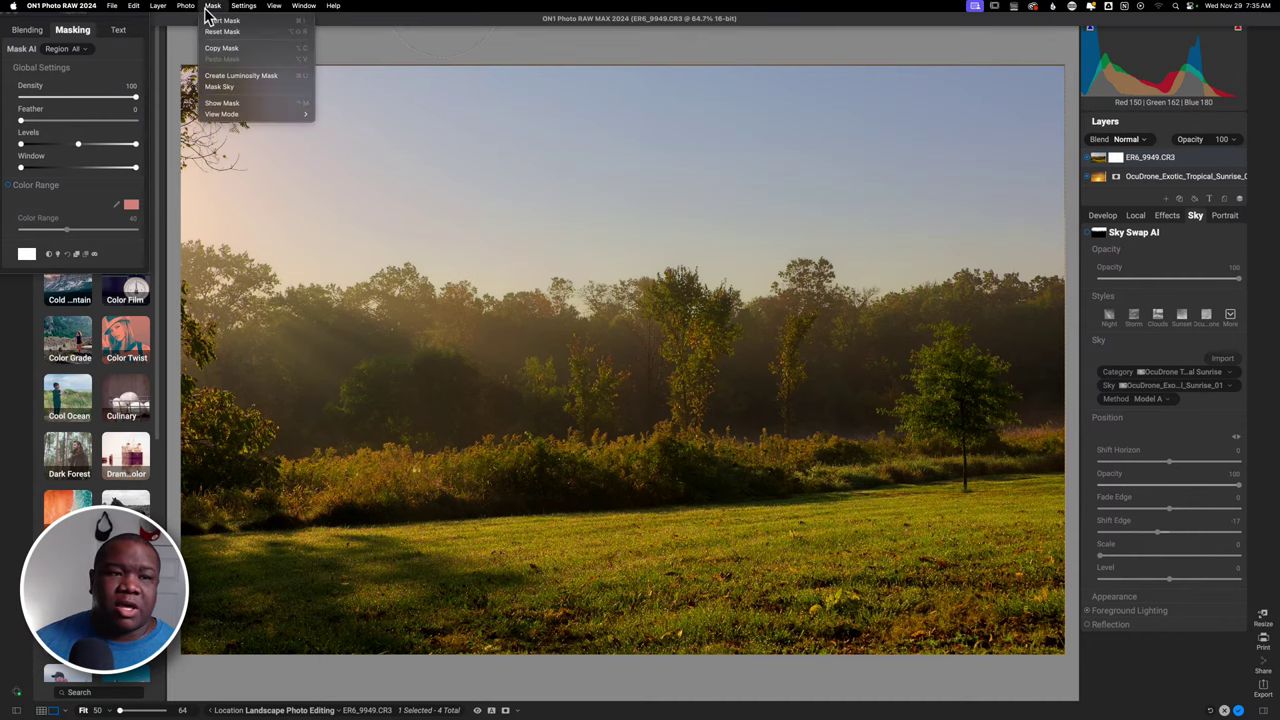
click(221, 88)
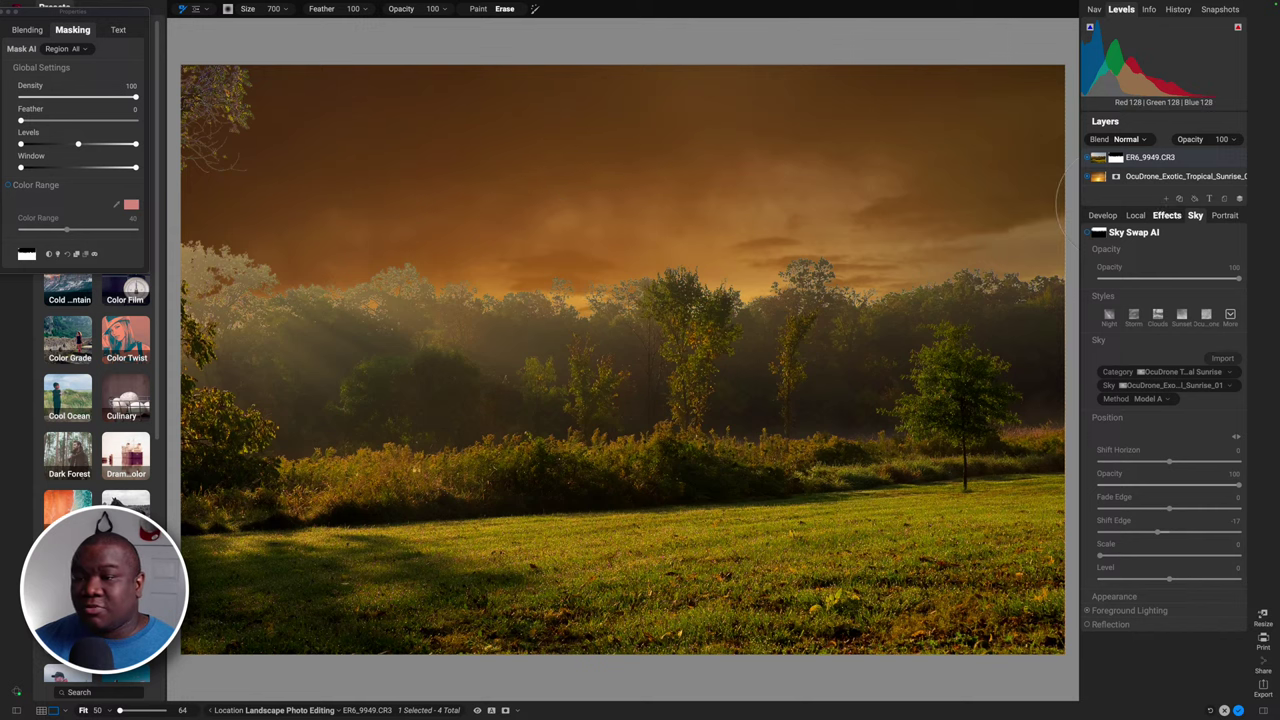
Select the tropical sunrise layer and reposition it so its sun sits just above the treeline on the photo's left side.
click(1147, 177)
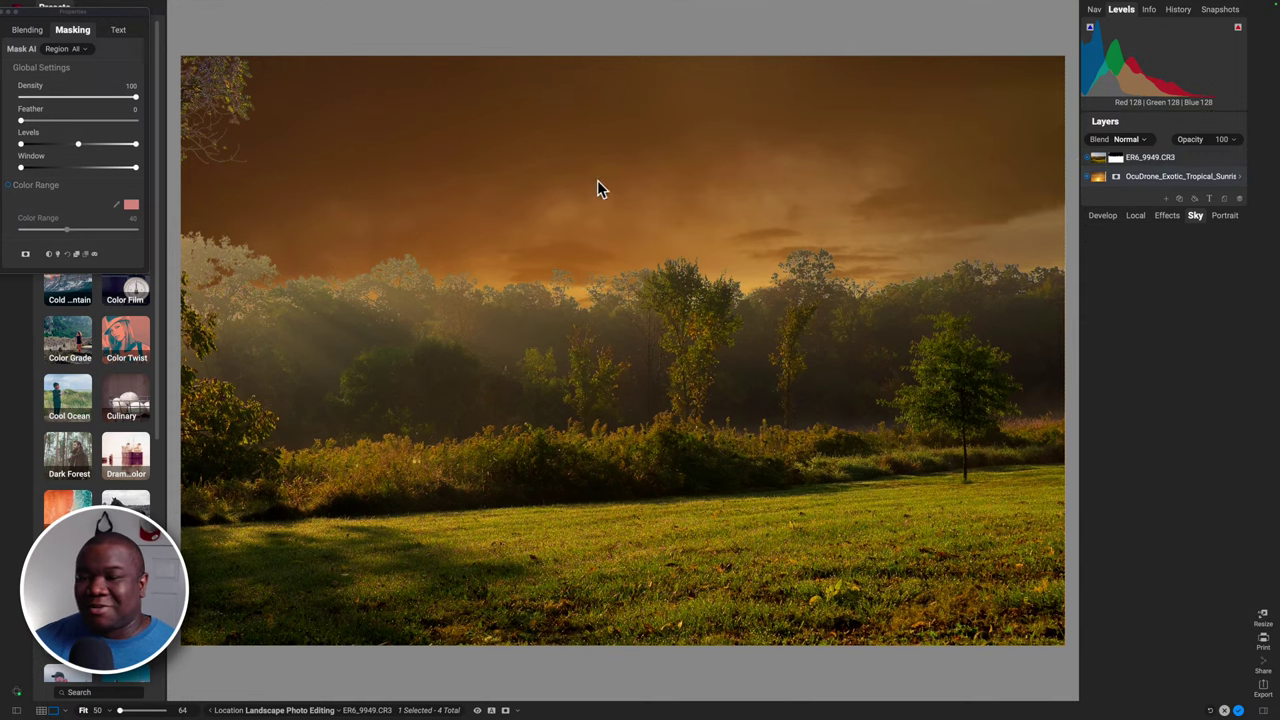
key(v)
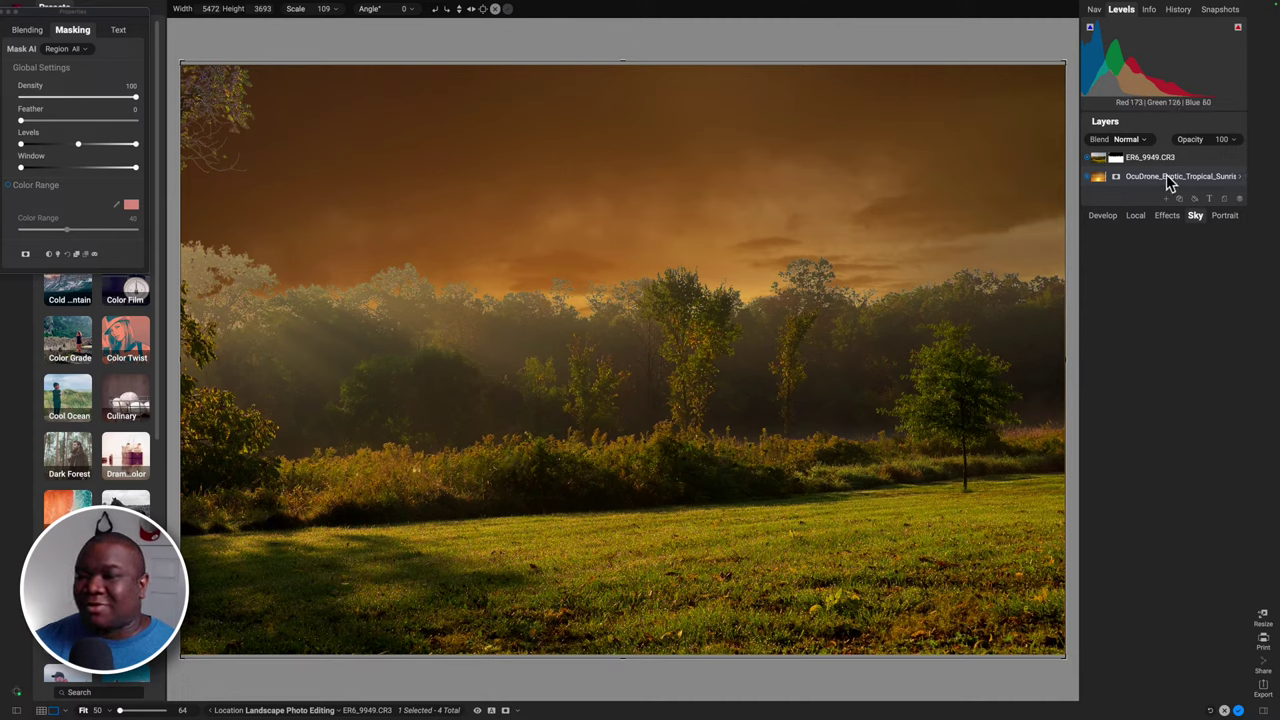
drag(543, 174, 554, 103)
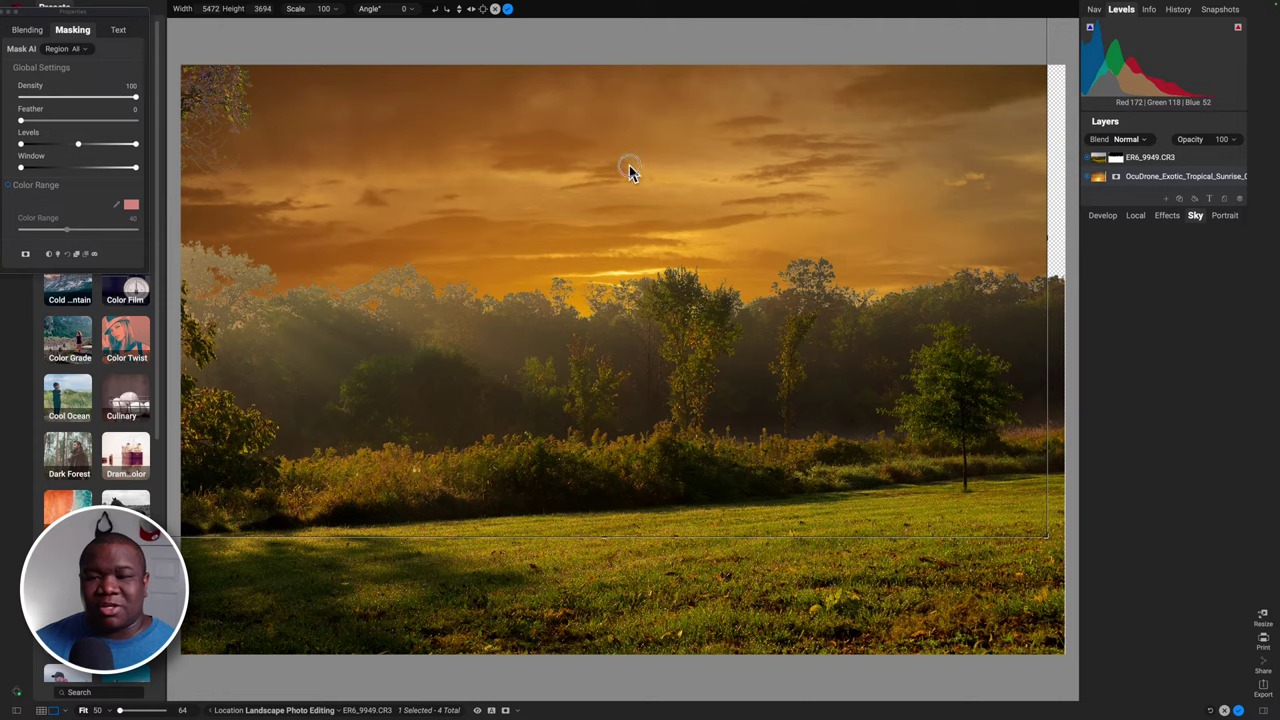
drag(574, 251, 334, 114)
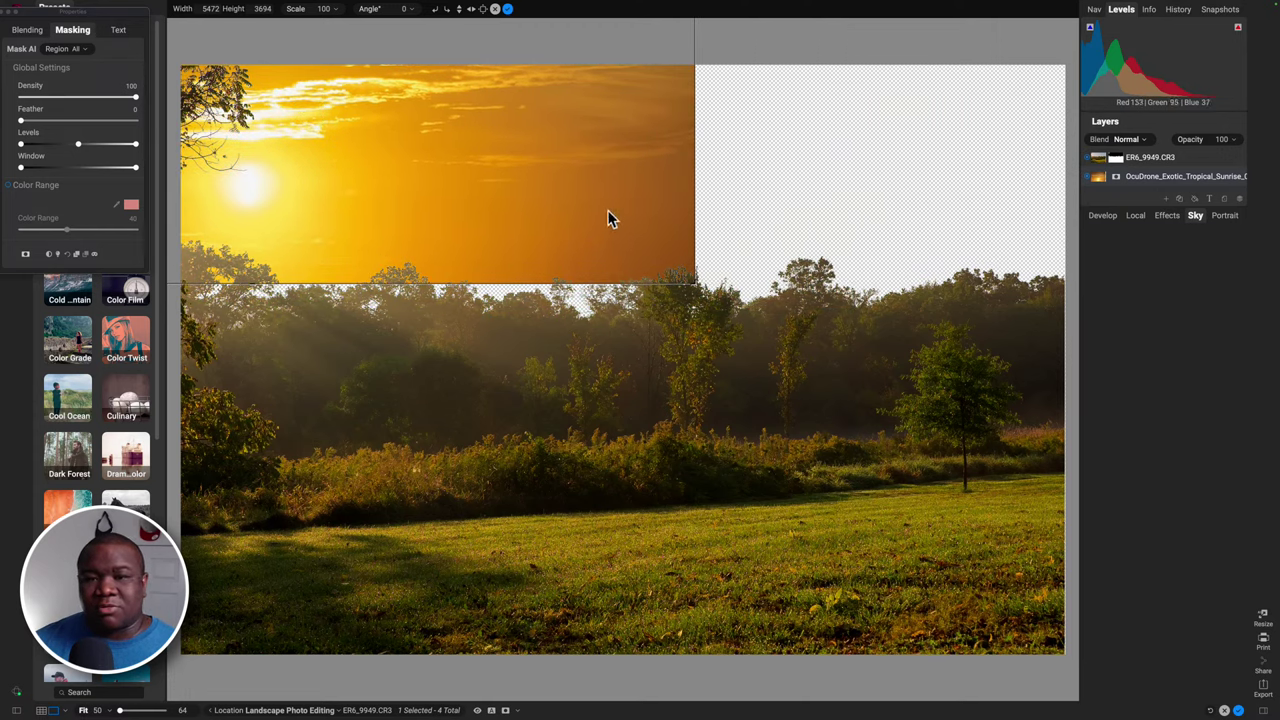
drag(617, 163, 598, 188)
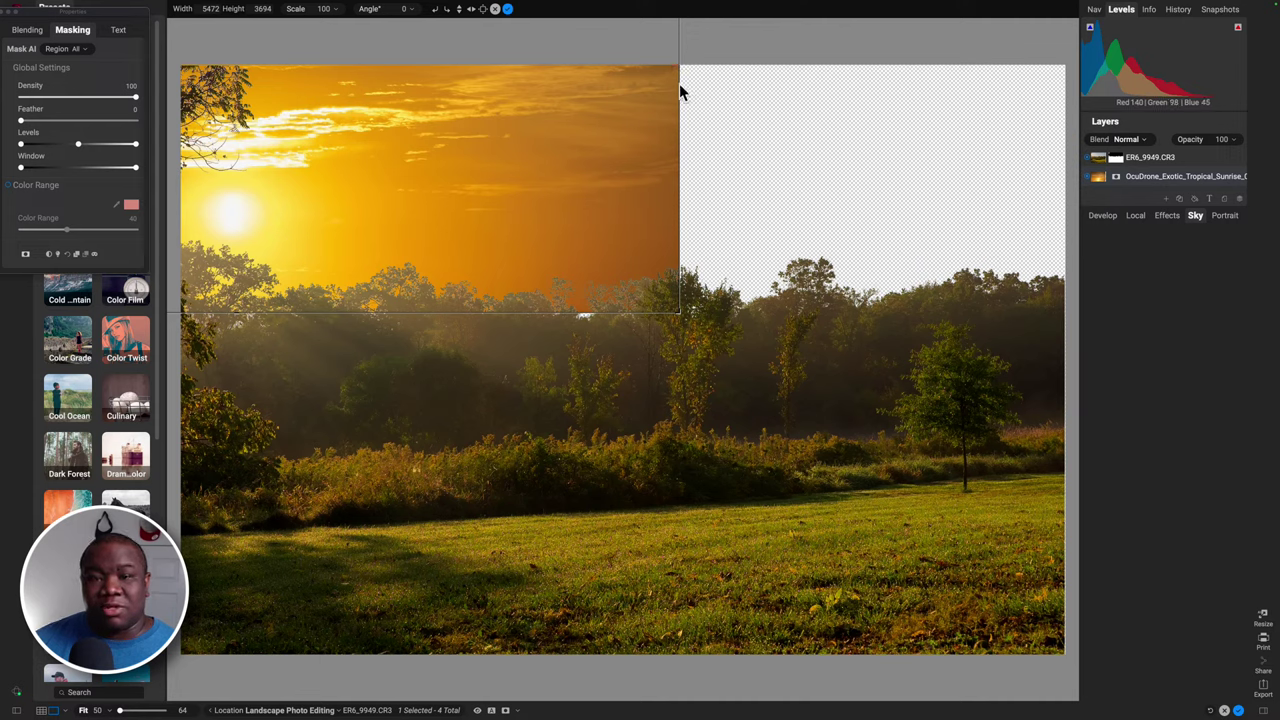
drag(646, 154, 650, 188)
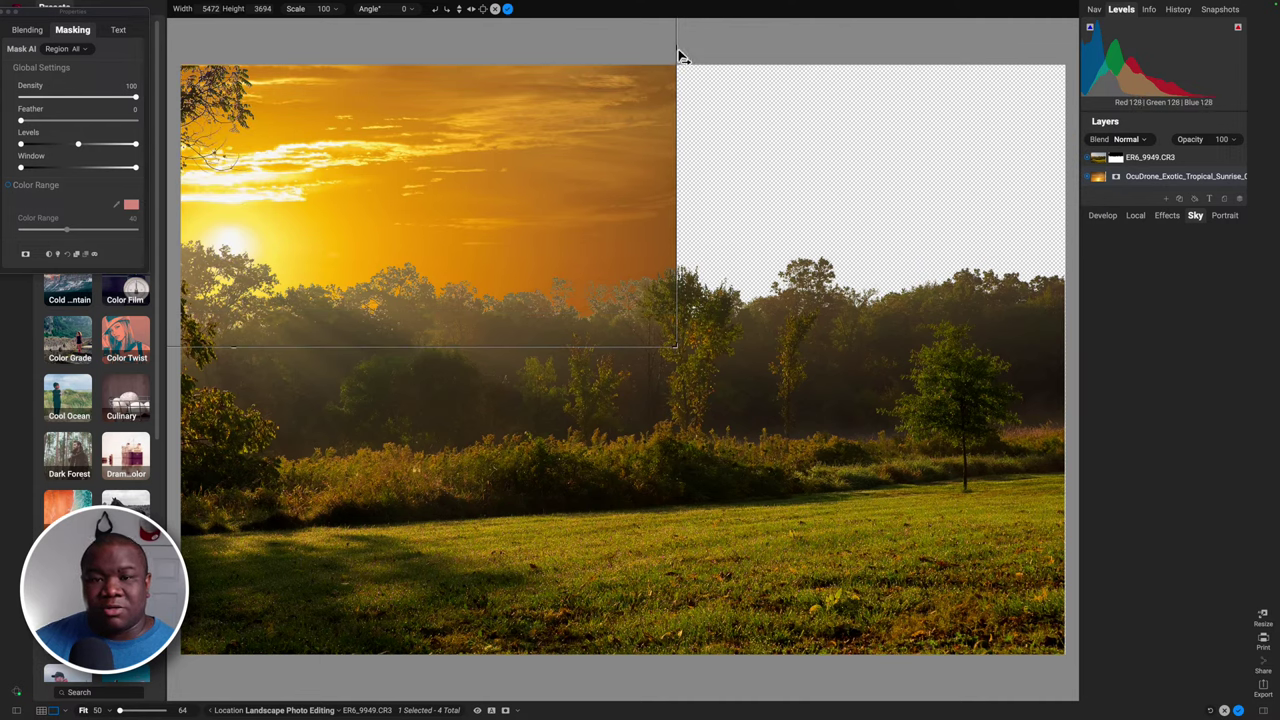
Stretch the tropical sunrise layer horizontally to 9891 pixels wide so it spans the whole sky.
drag(678, 55, 1076, 58)
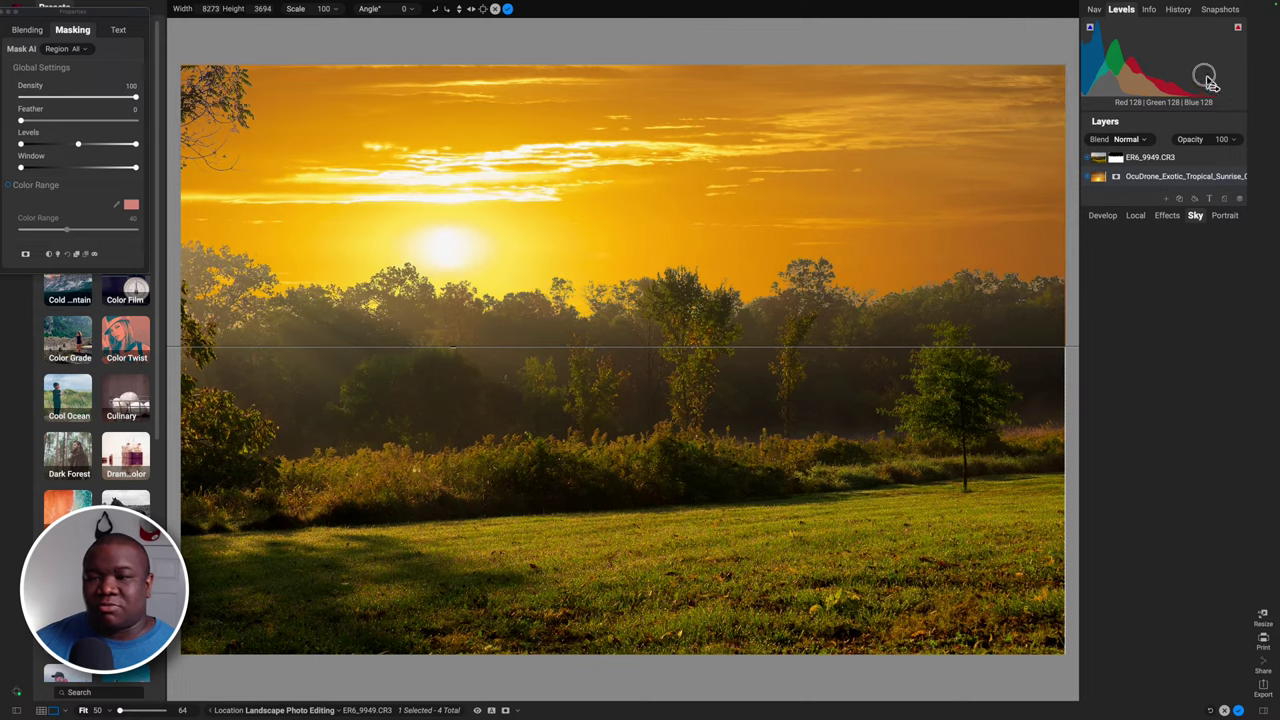
drag(1210, 82, 1278, 80)
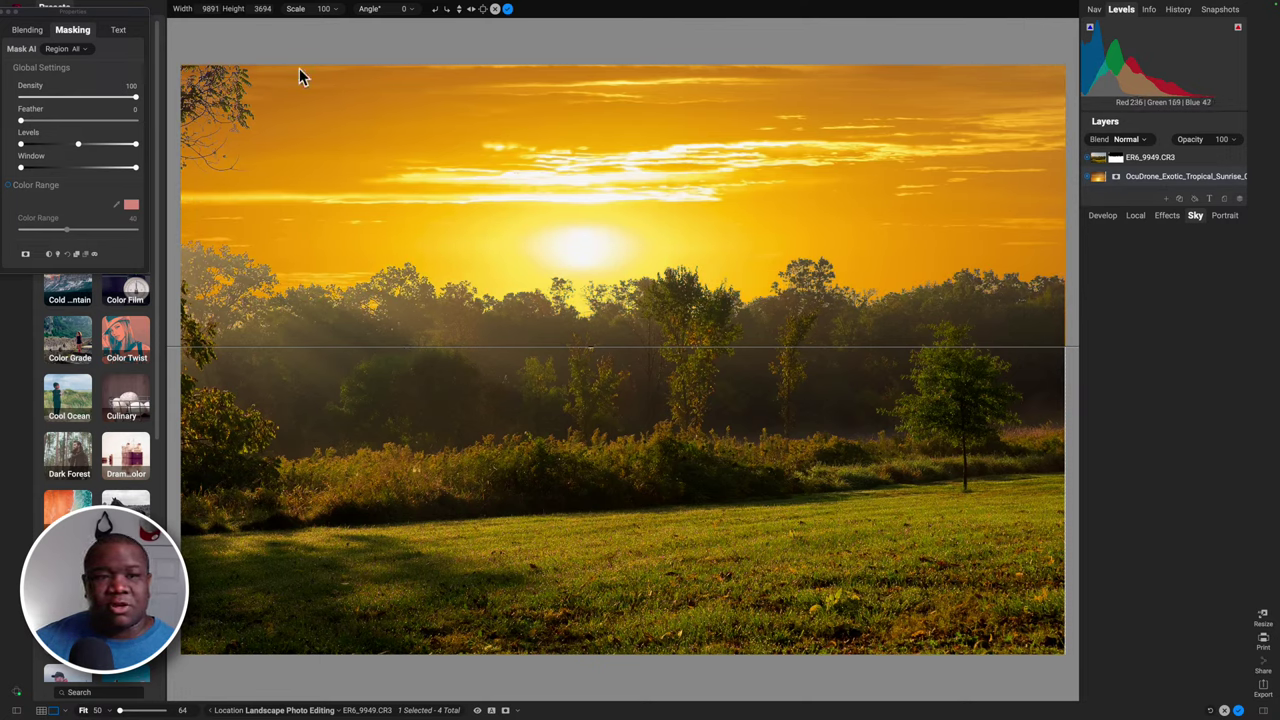
click(335, 17)
drag(334, 20, 330, 28)
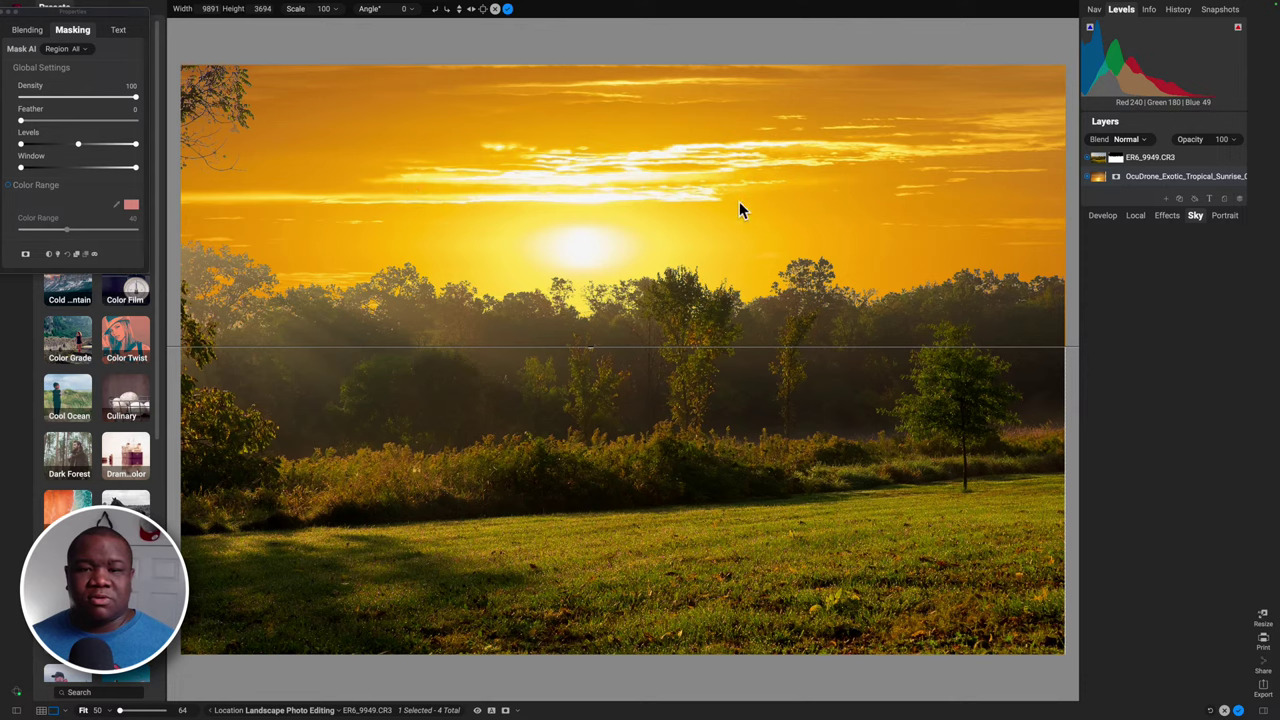
Widen the tropical sunrise layer to 12495 pixels and shift it so the sun sits at the photo's left edge.
drag(676, 200, 341, 190)
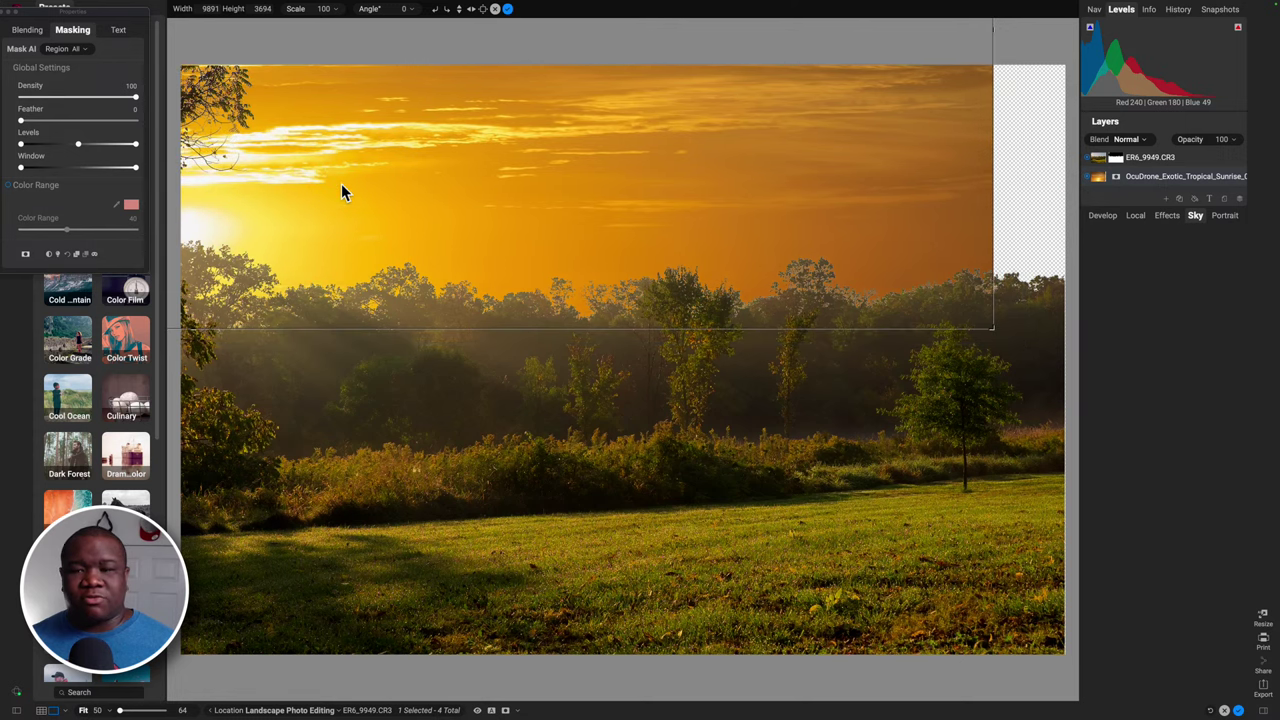
drag(996, 36, 1075, 28)
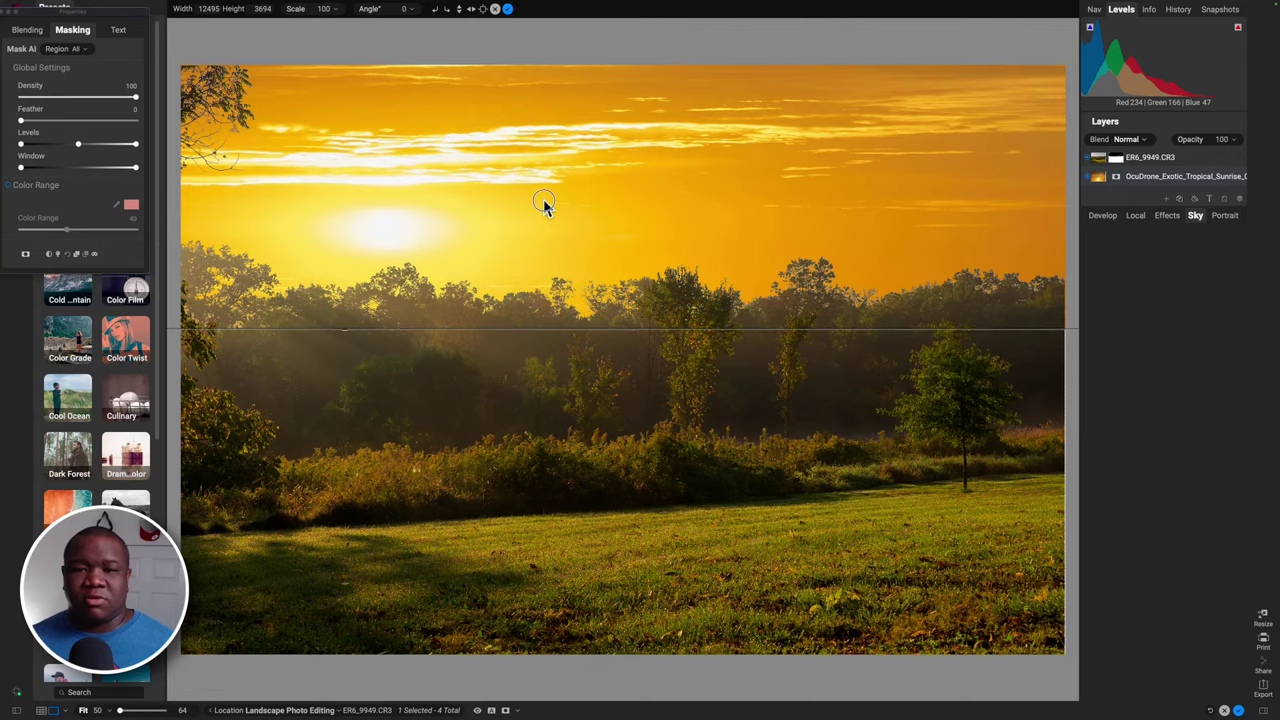
drag(546, 206, 438, 206)
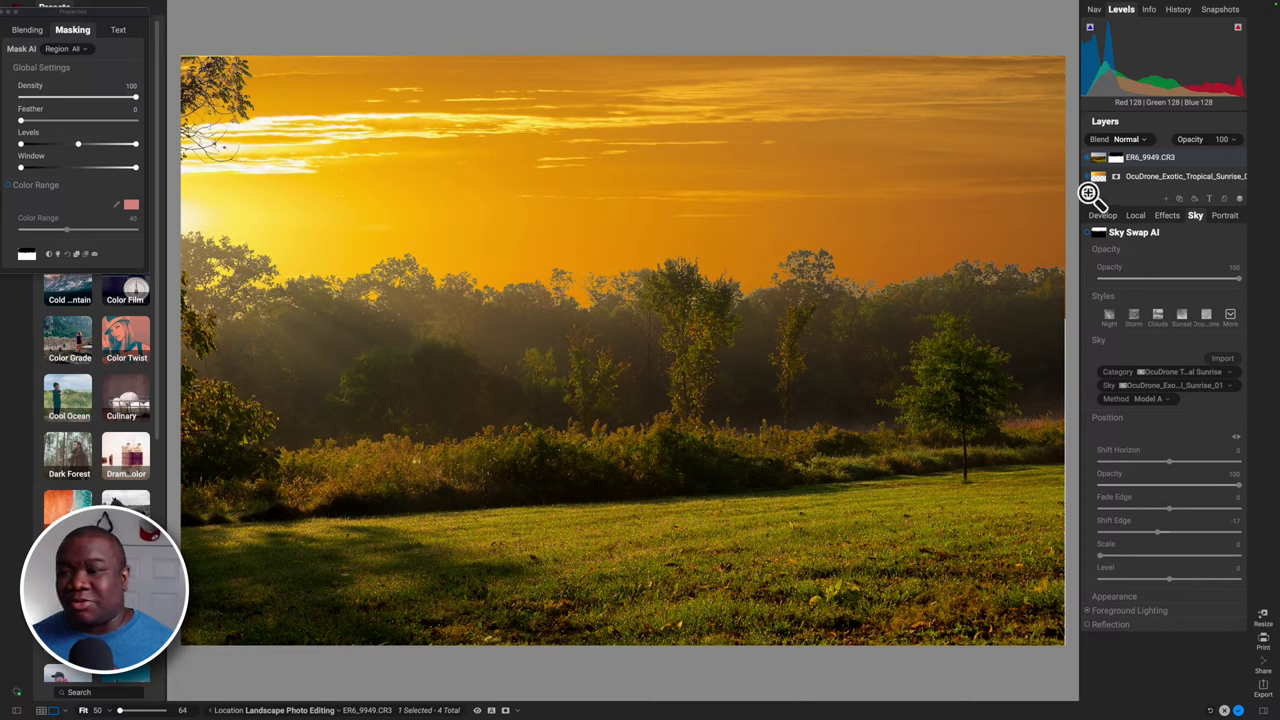
Delete the tropical sunrise layer and reset the mask on the ER6_9949.CR3 layer.
right_click(1165, 184)
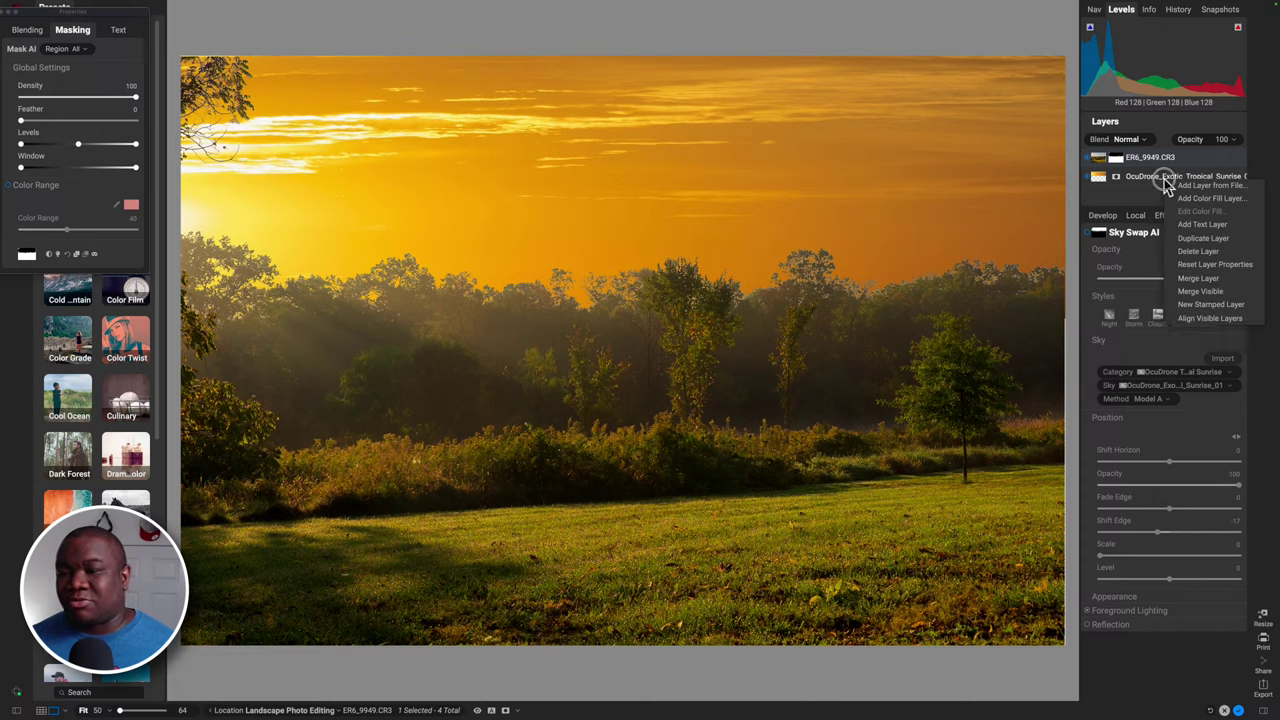
click(1196, 251)
click(1111, 163)
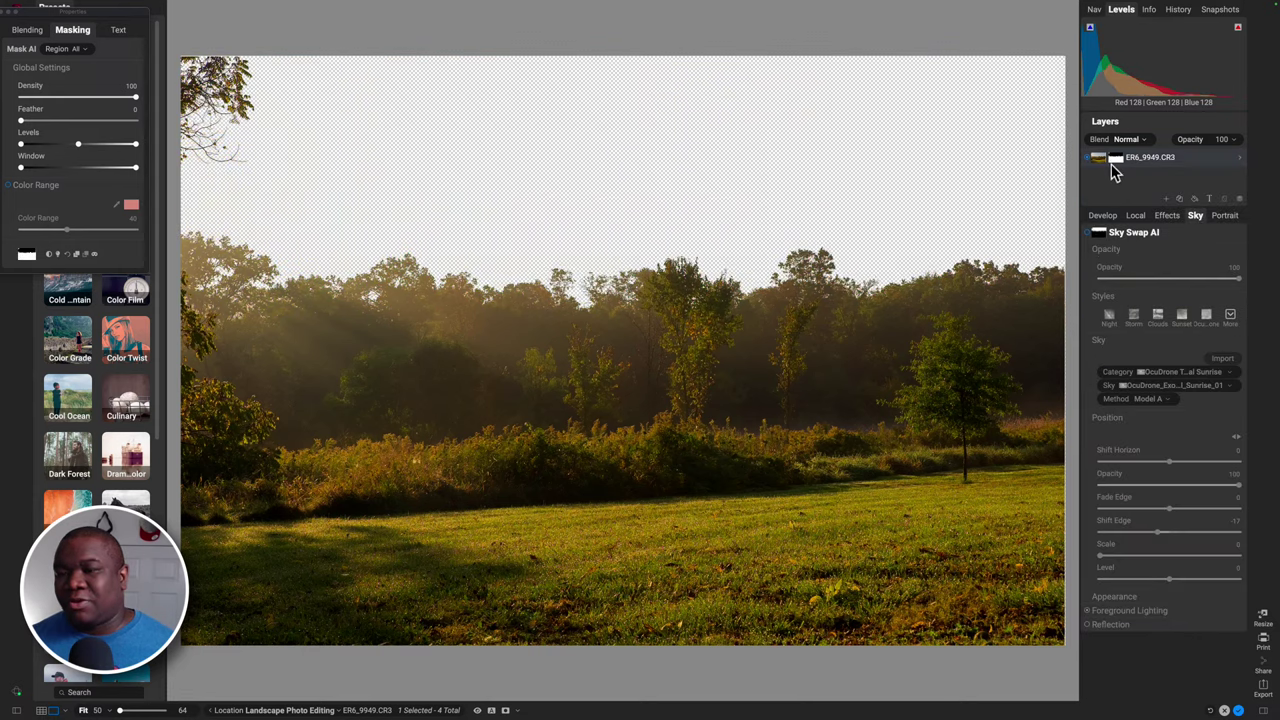
click(1112, 160)
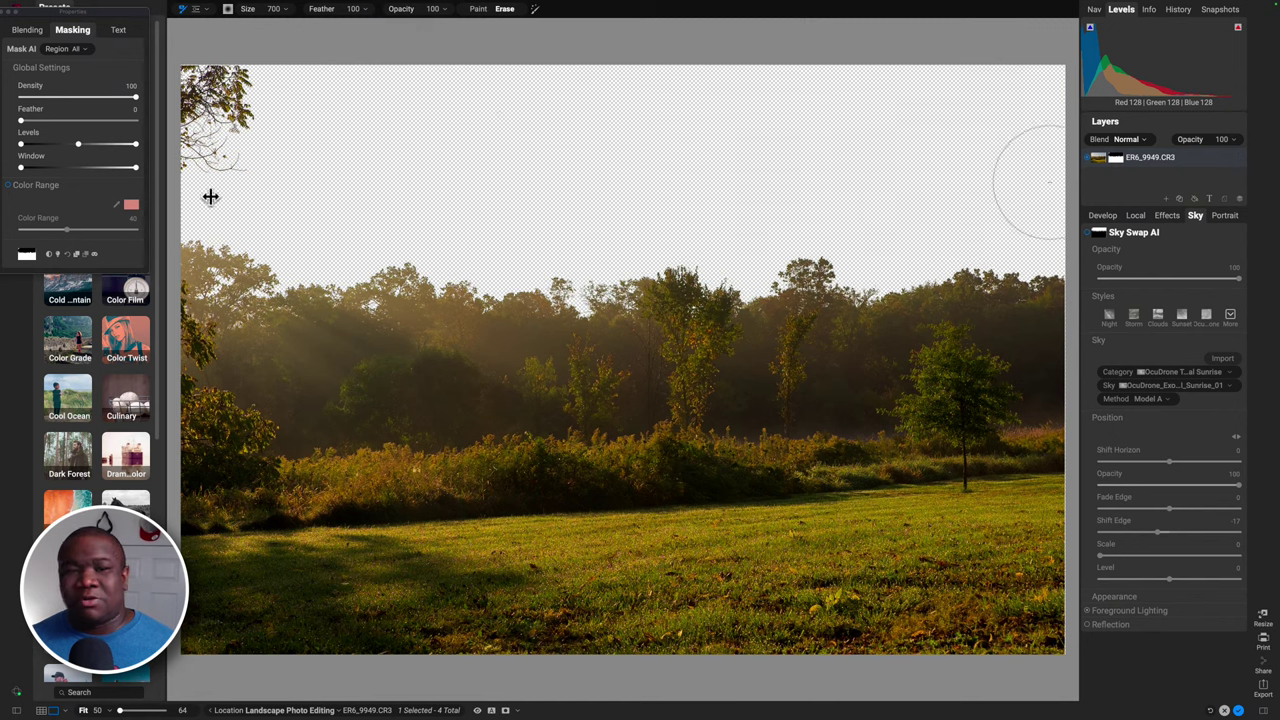
click(67, 255)
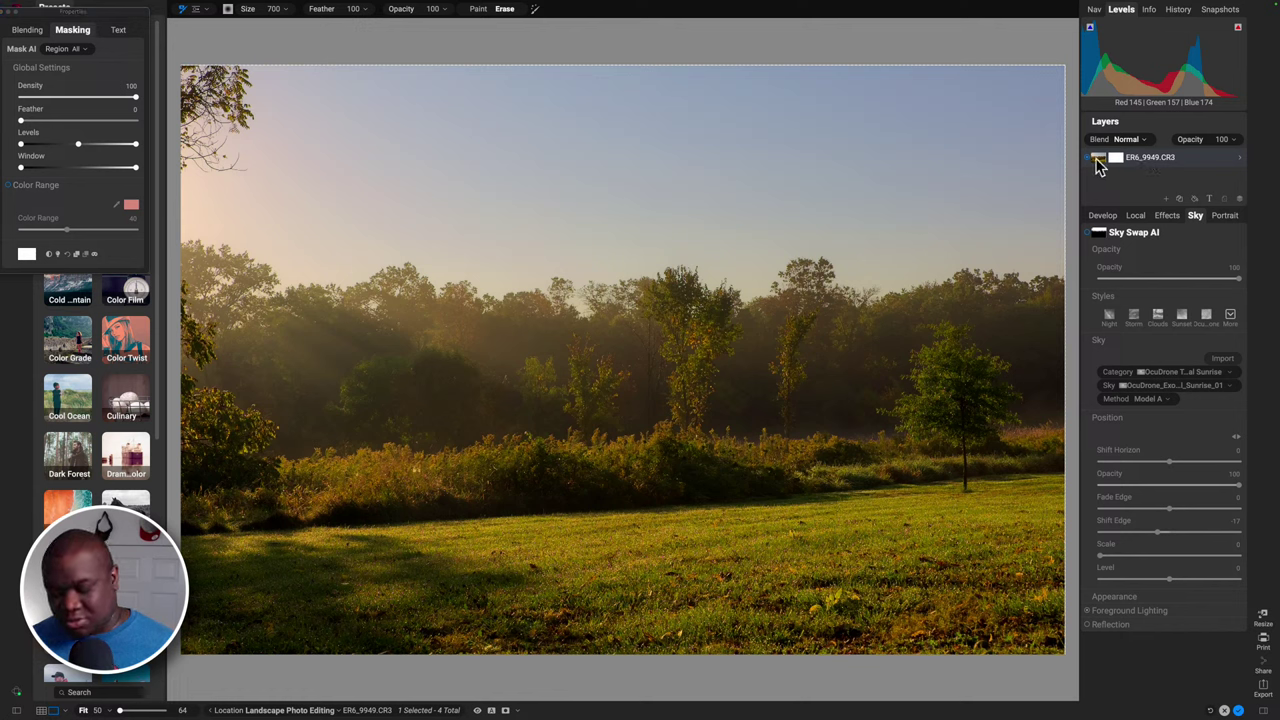
key(v)
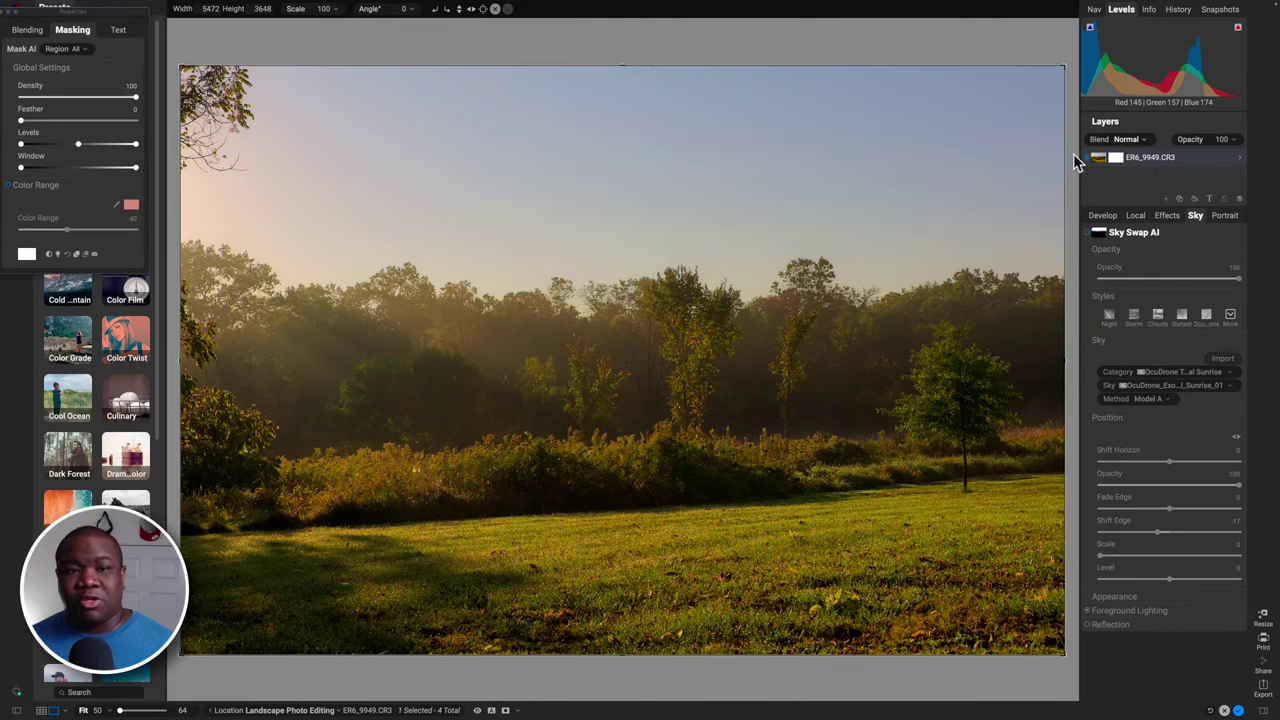
click(483, 10)
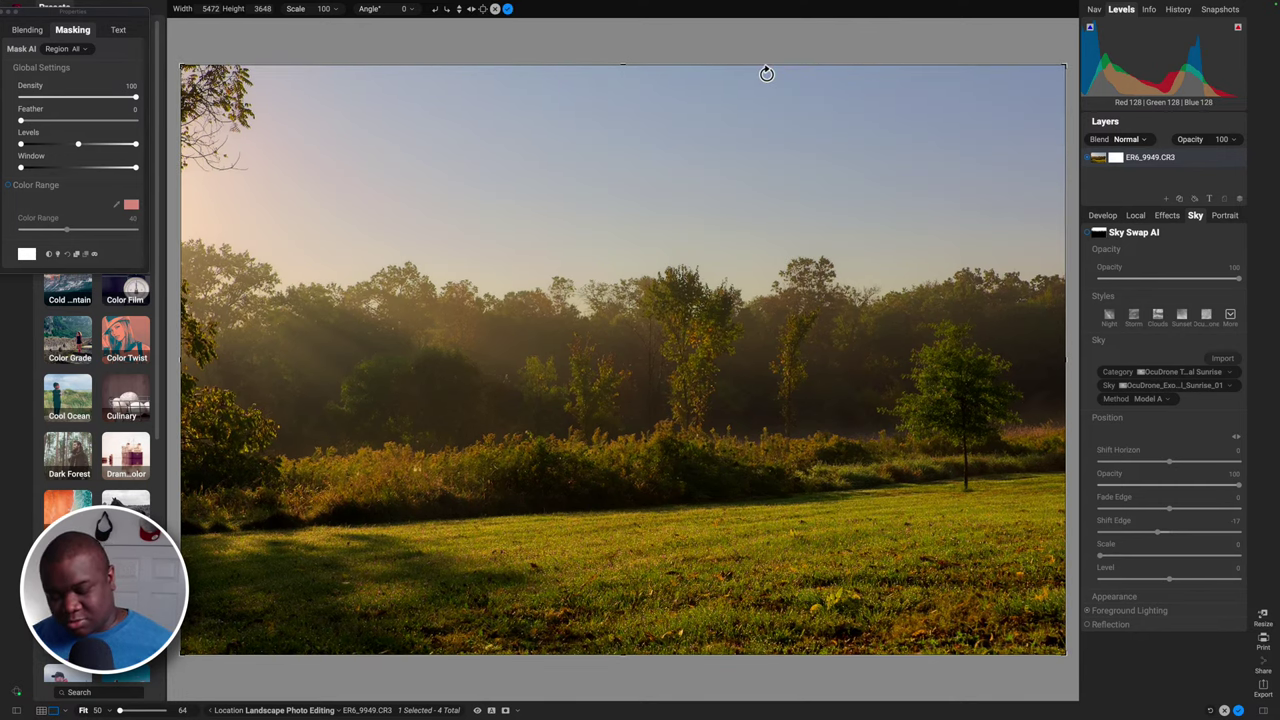
key(z)
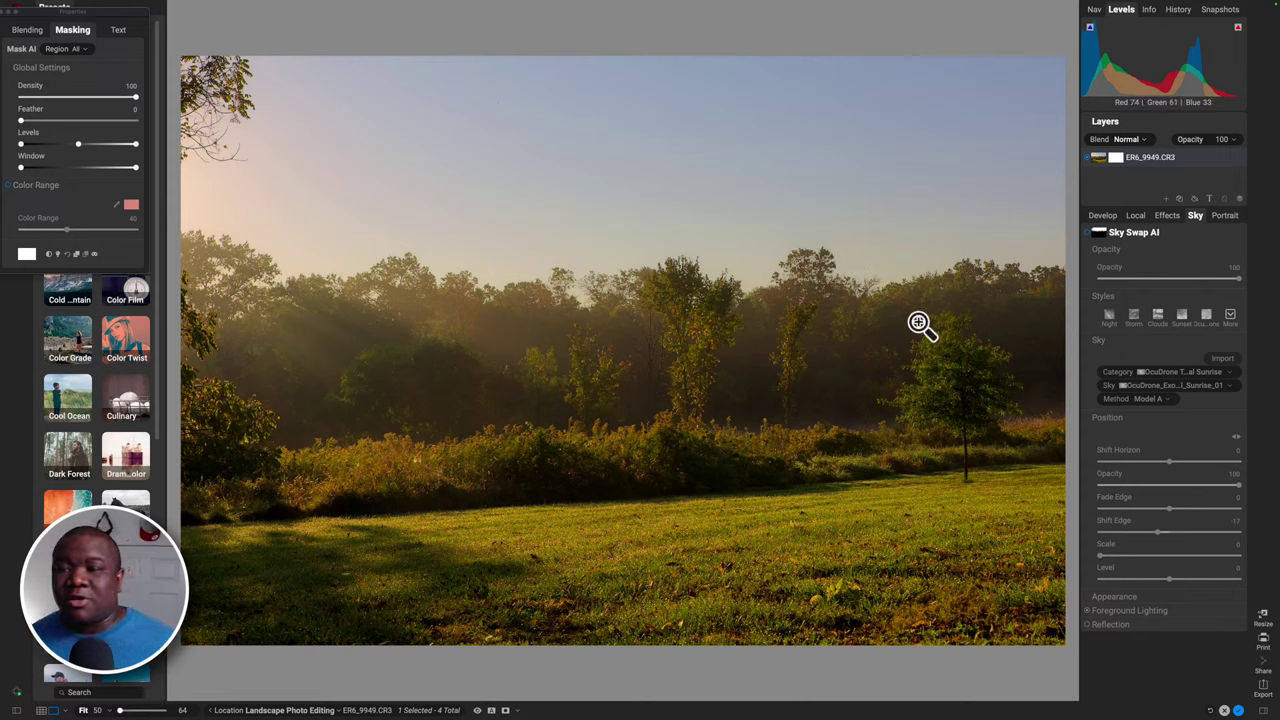
Compare the photo with Sky Swap AI switched on and off, leave it off, and collapse its settings.
click(1093, 234)
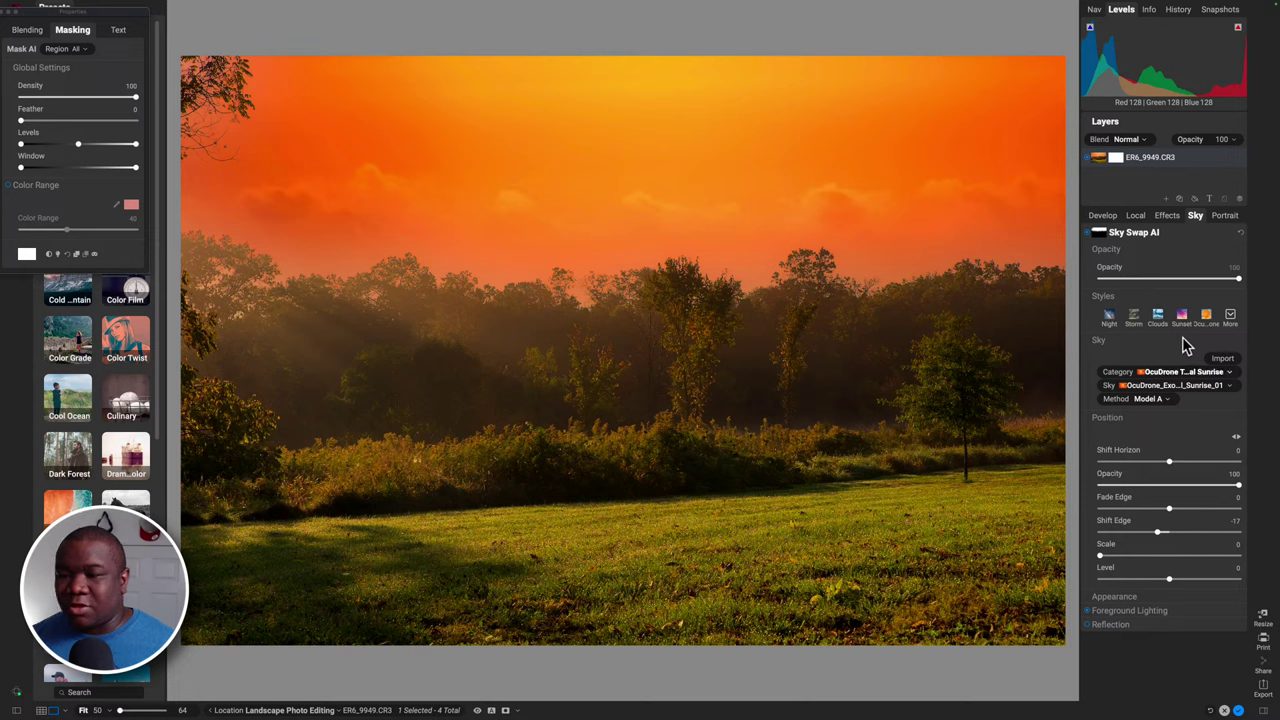
click(1094, 236)
click(1148, 237)
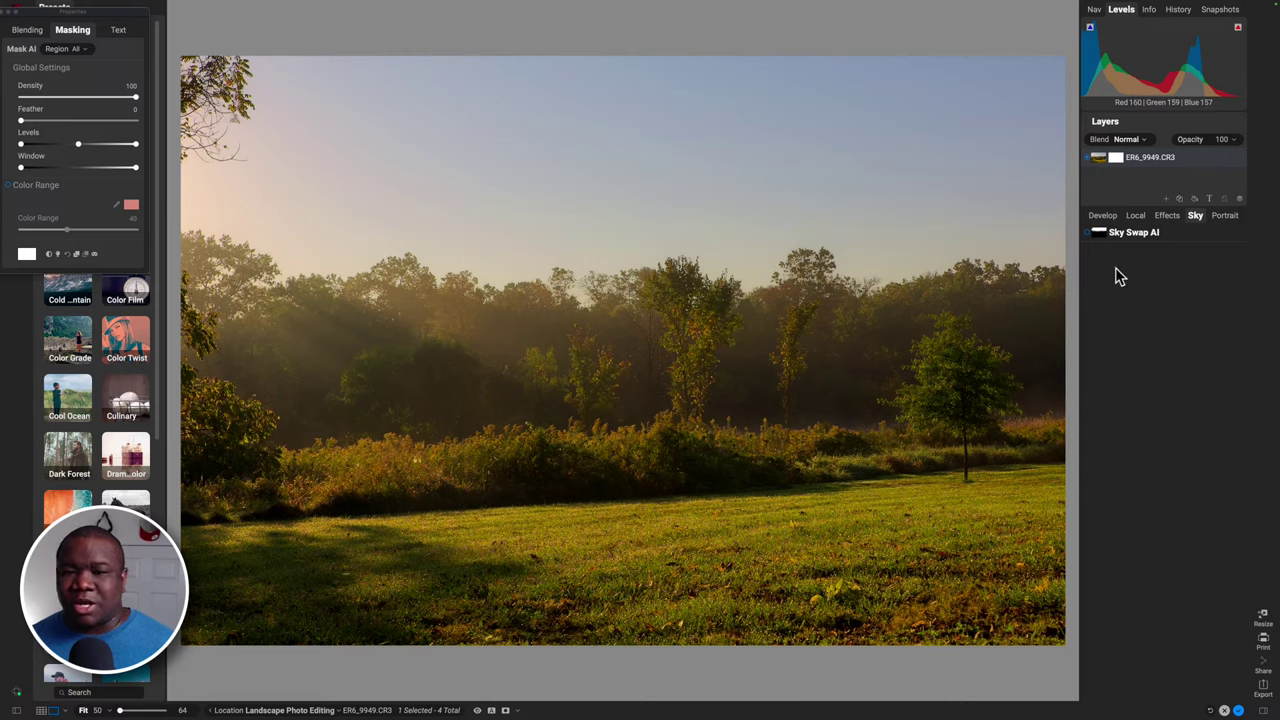
Add a local adjustment with a linear gradient mask, and flip the gradient so it darkens the sky instead of the foreground.
click(1134, 216)
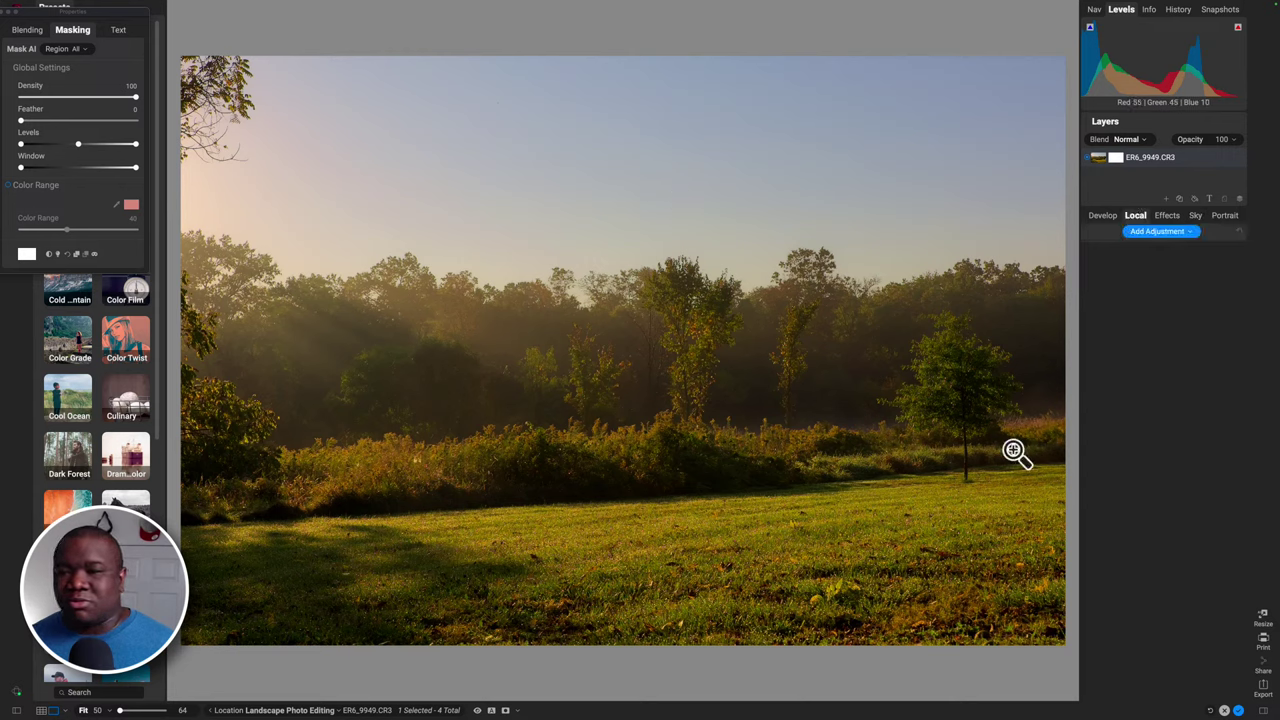
click(1165, 233)
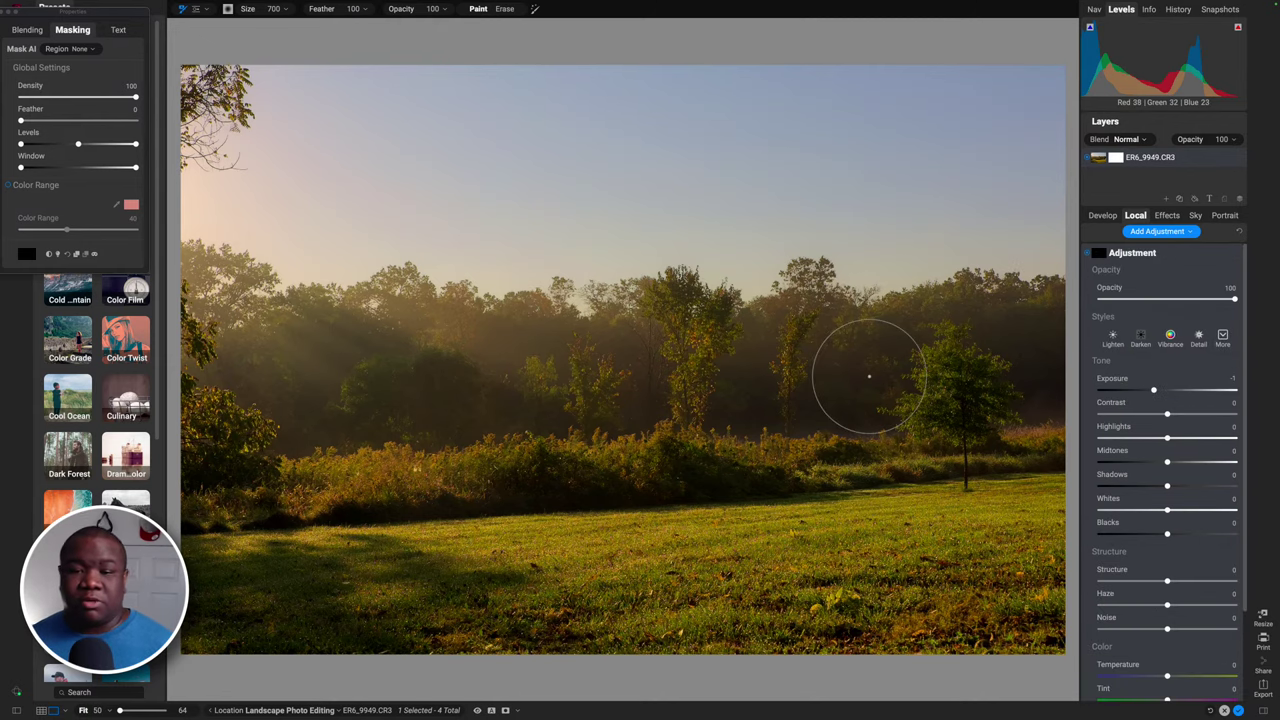
key(g)
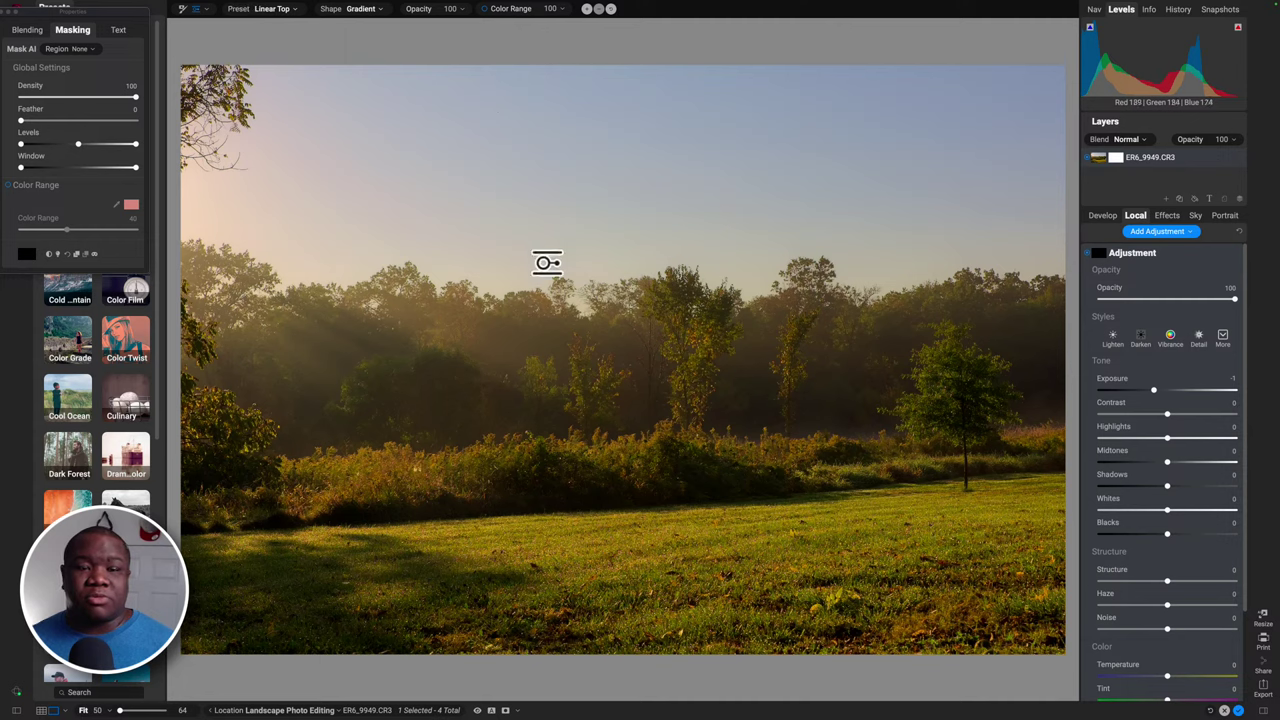
drag(609, 266, 617, 331)
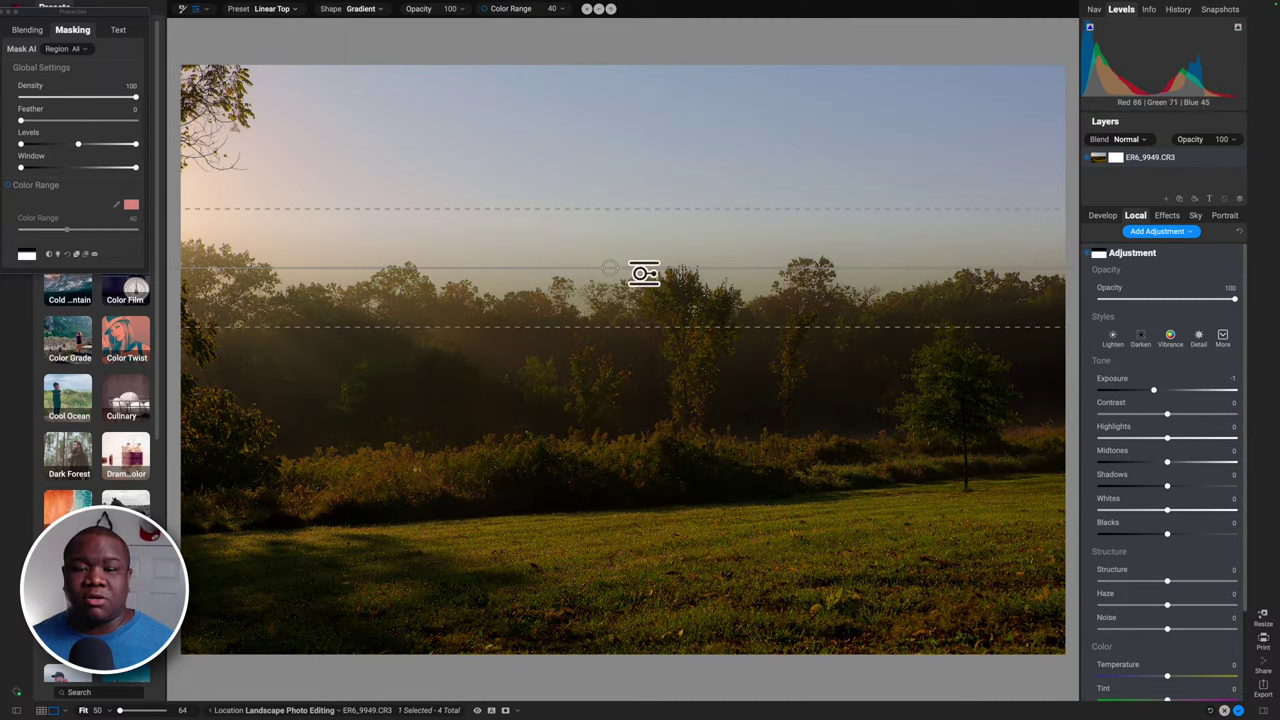
drag(529, 340, 509, 264)
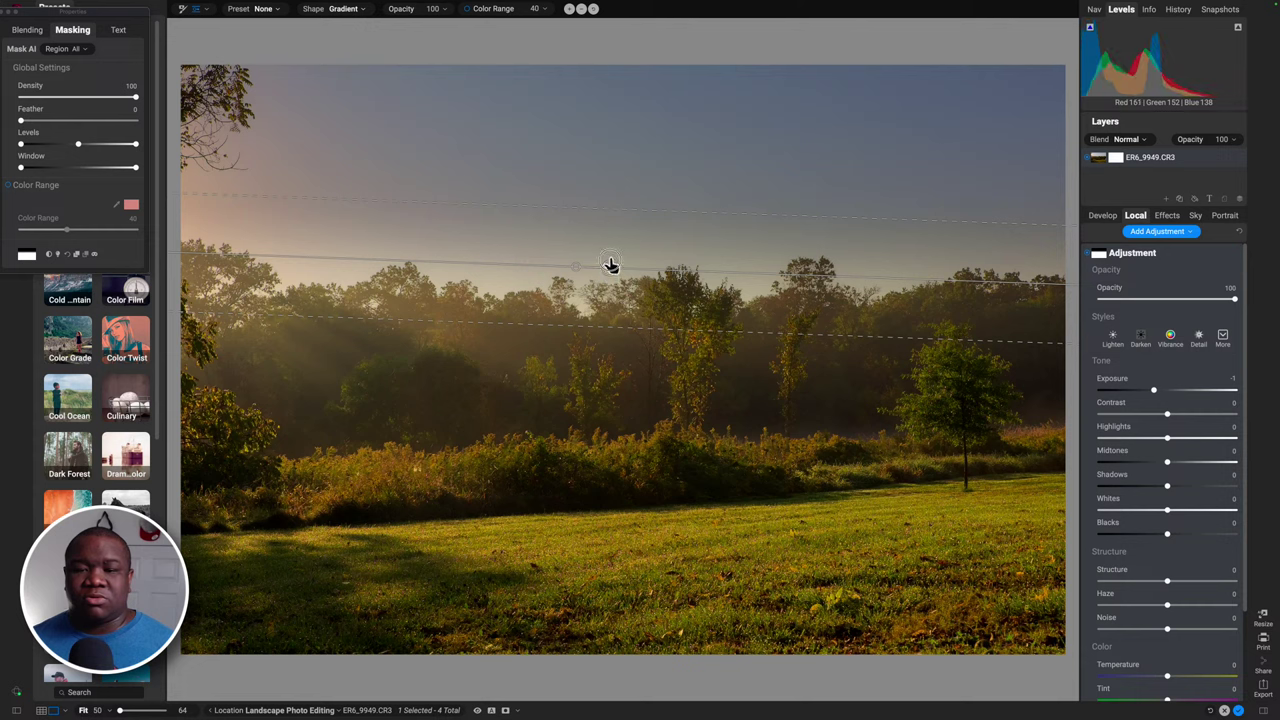
Raise the gradient mask above the treeline and widen its transition for a softer fade.
drag(608, 263, 606, 237)
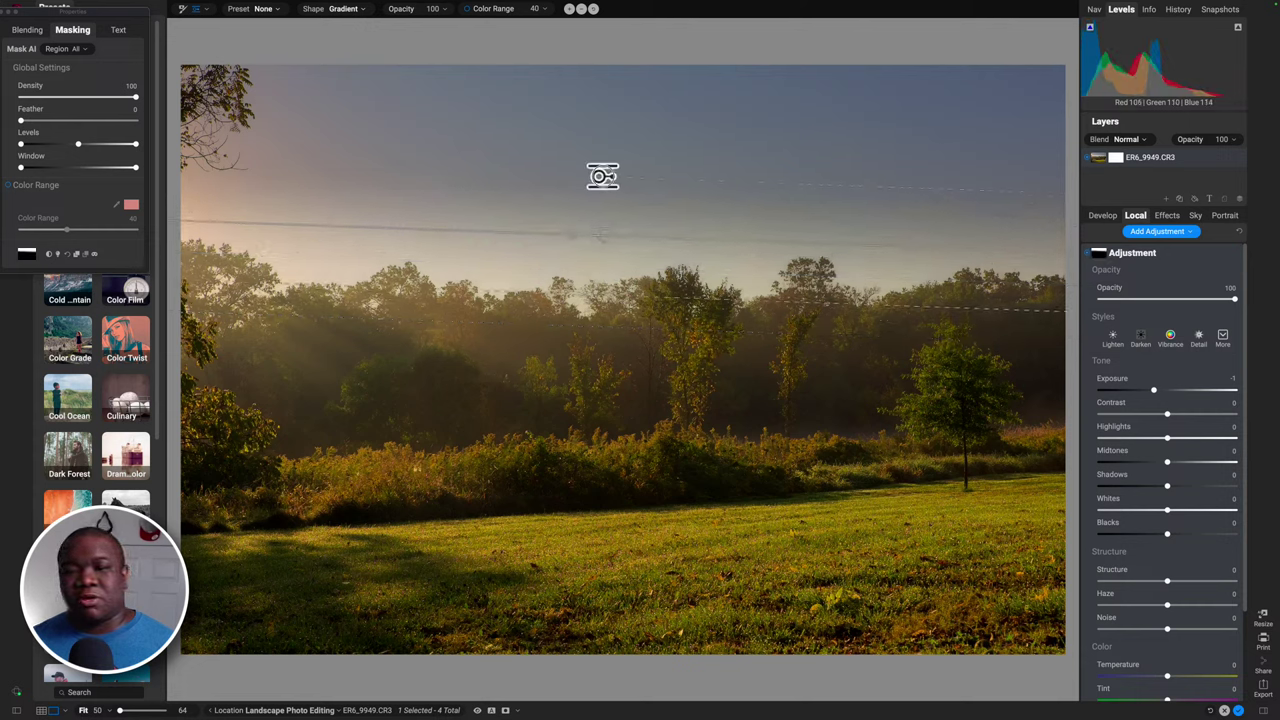
drag(601, 177, 606, 141)
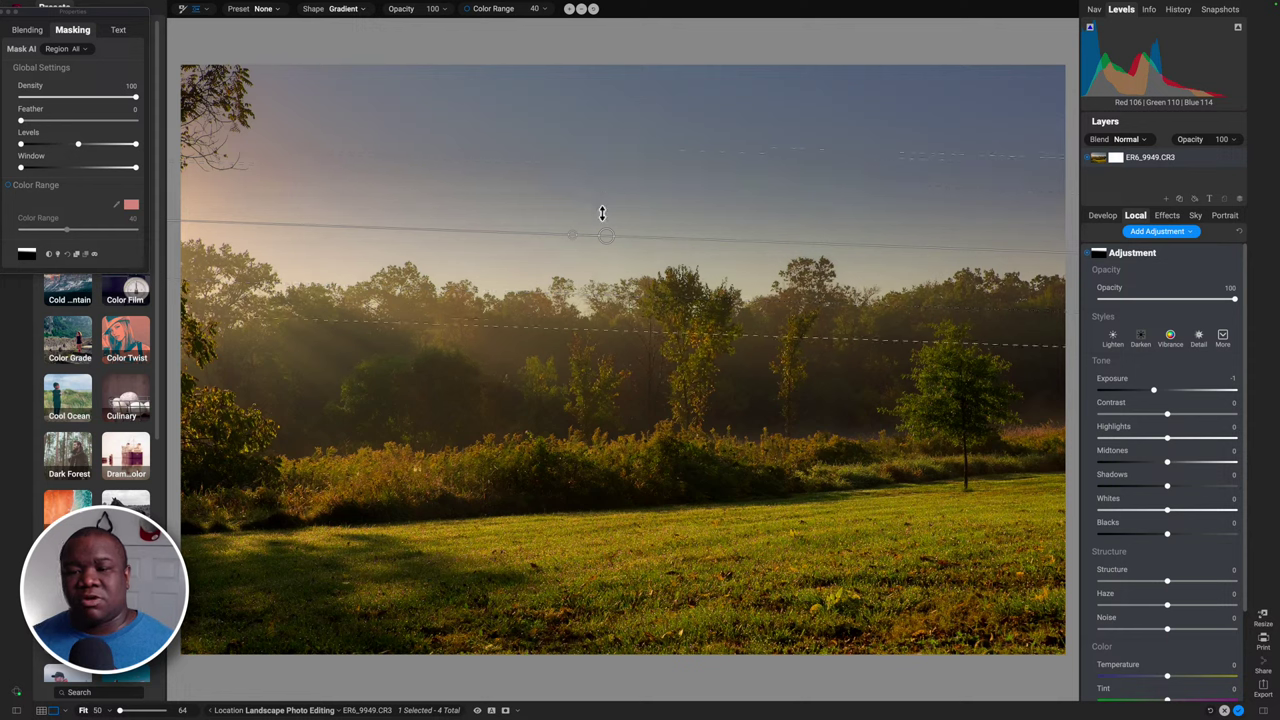
drag(604, 226, 604, 213)
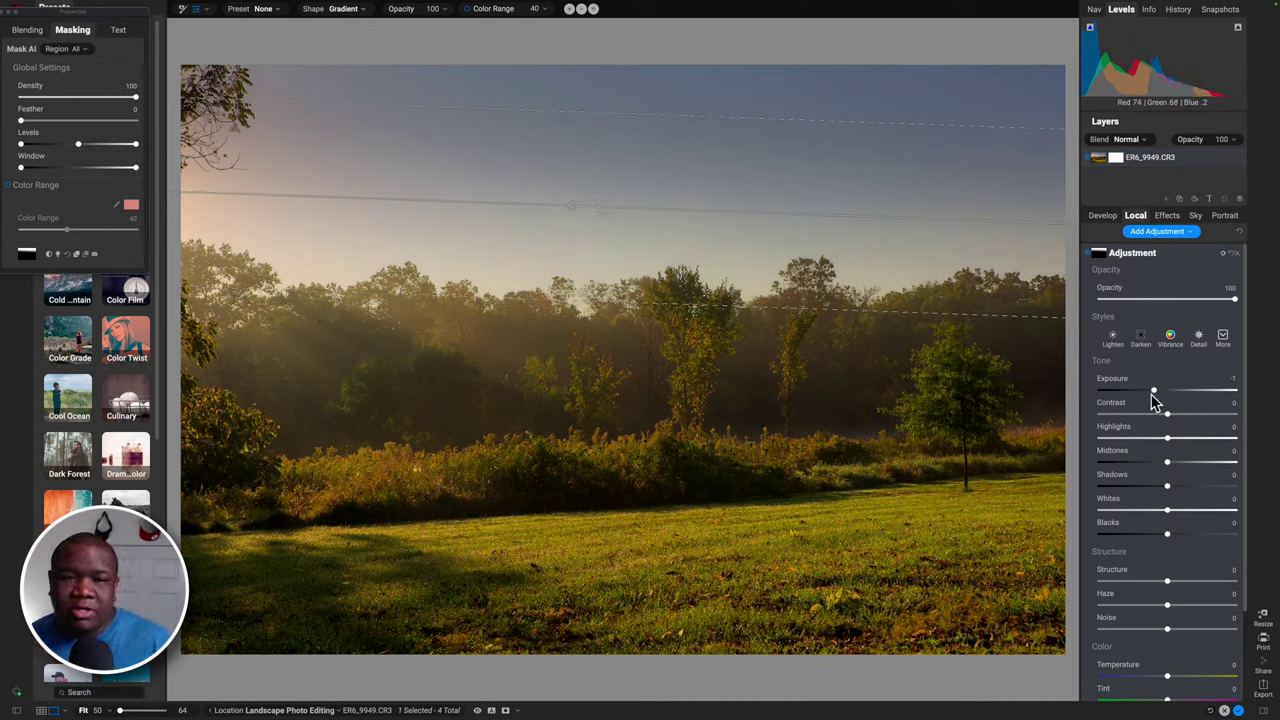
Cool the sky by setting the local adjustment's Temperature to -28.
scroll(1200, 552, down, 1)
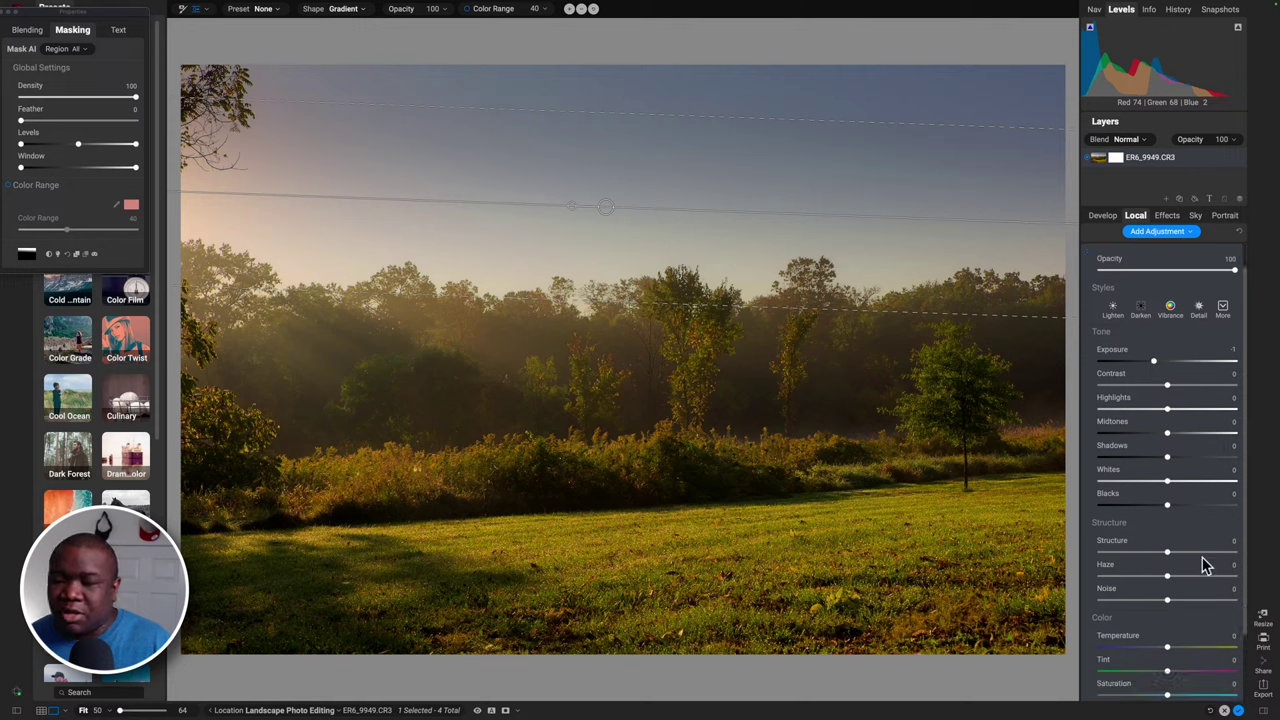
drag(1166, 647, 1155, 648)
scroll(1185, 601, down, 3)
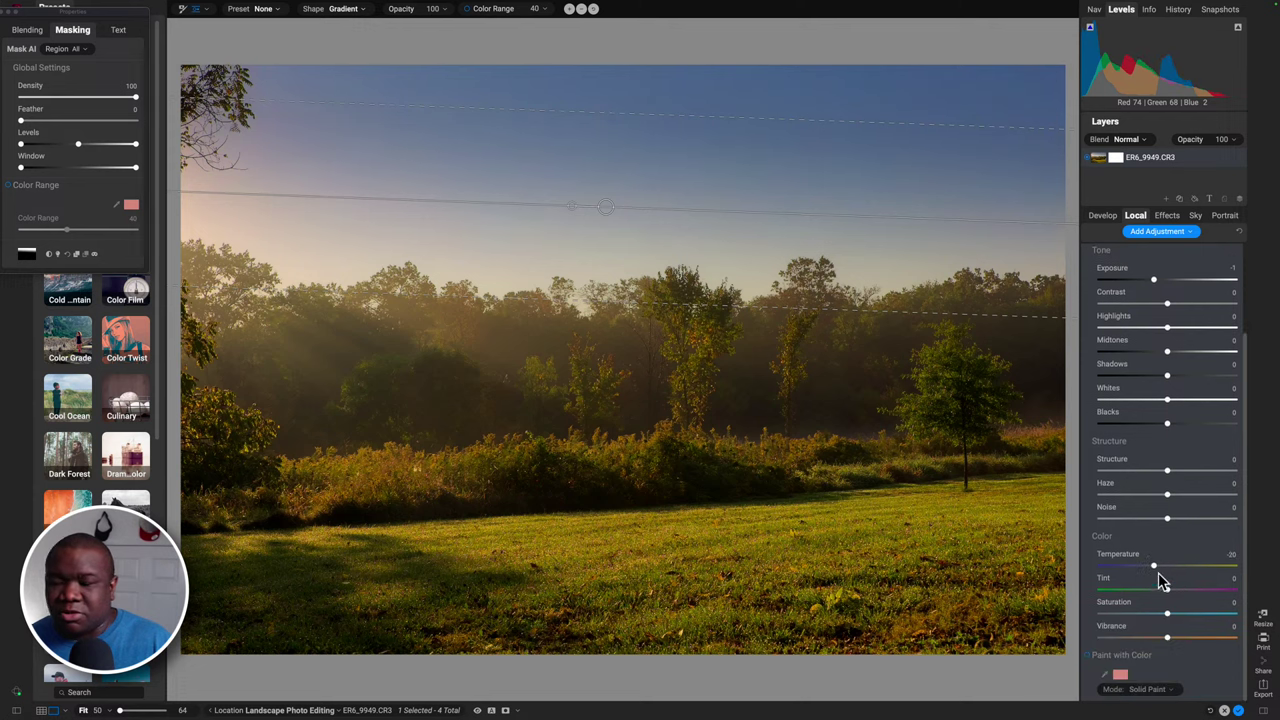
drag(1153, 567, 1148, 566)
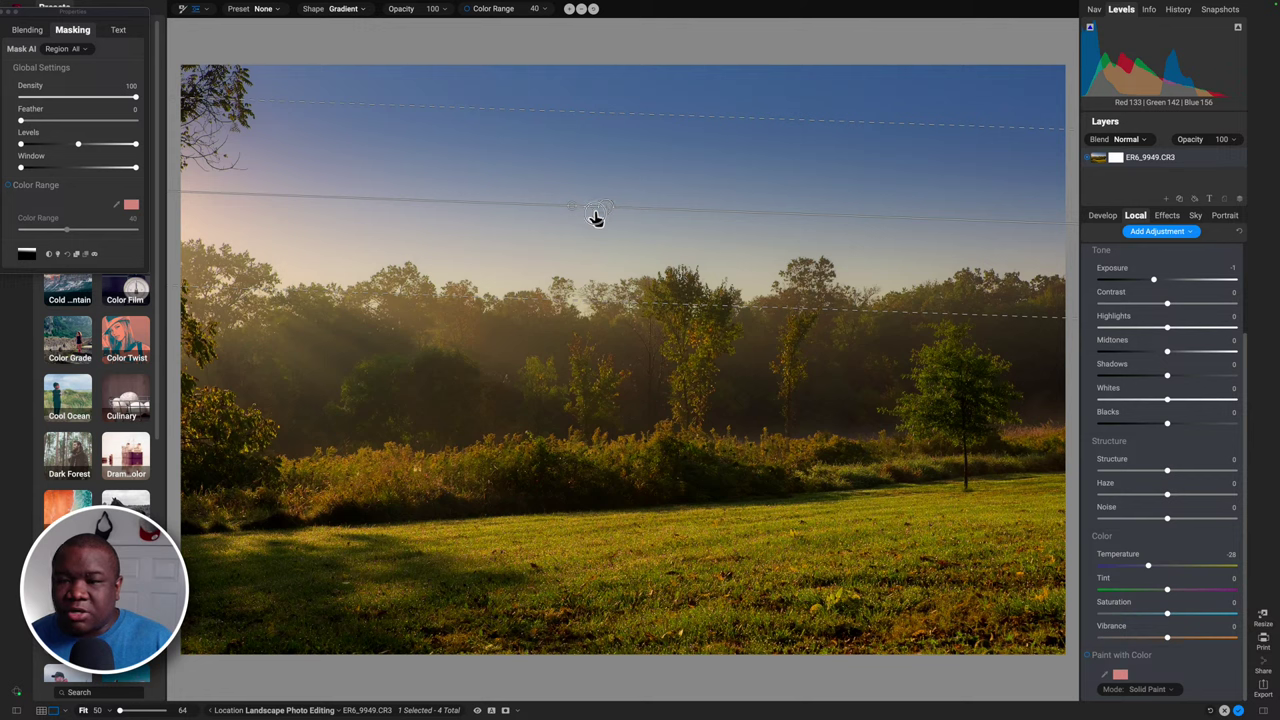
Shift the sky gradient slightly down toward the treeline, and check the result without the gradient guides.
drag(595, 218, 586, 228)
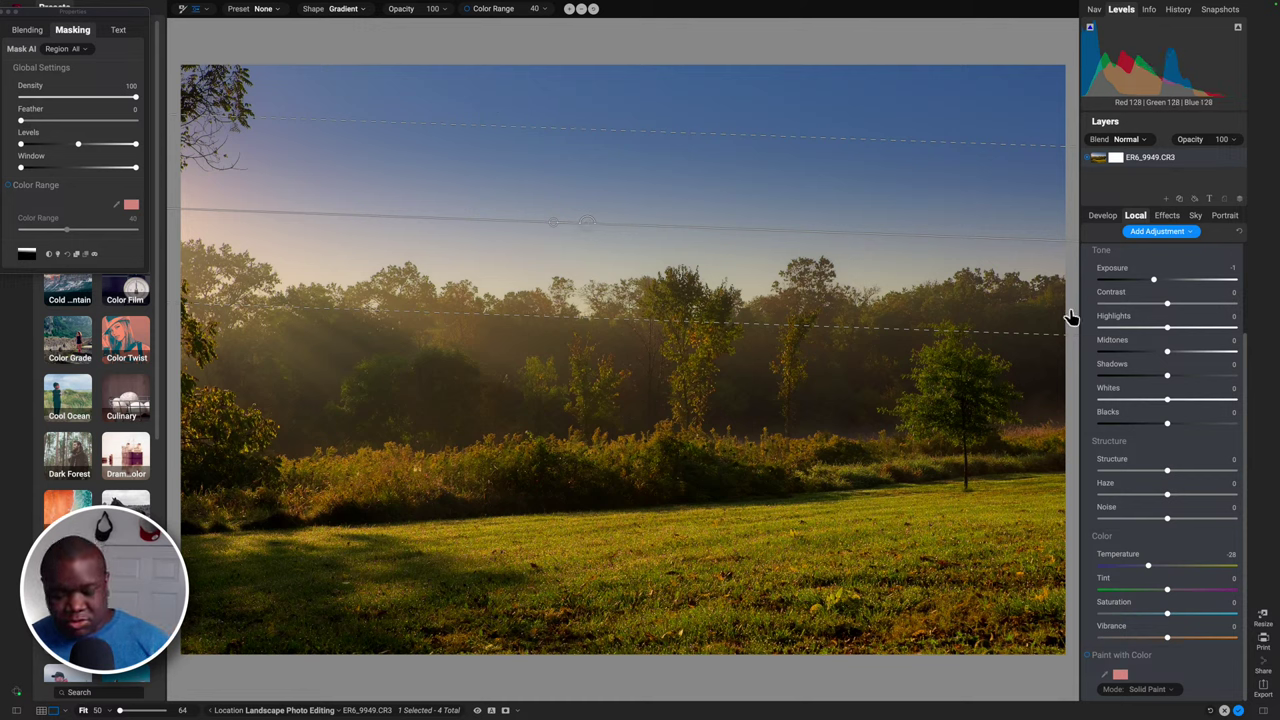
key(b)
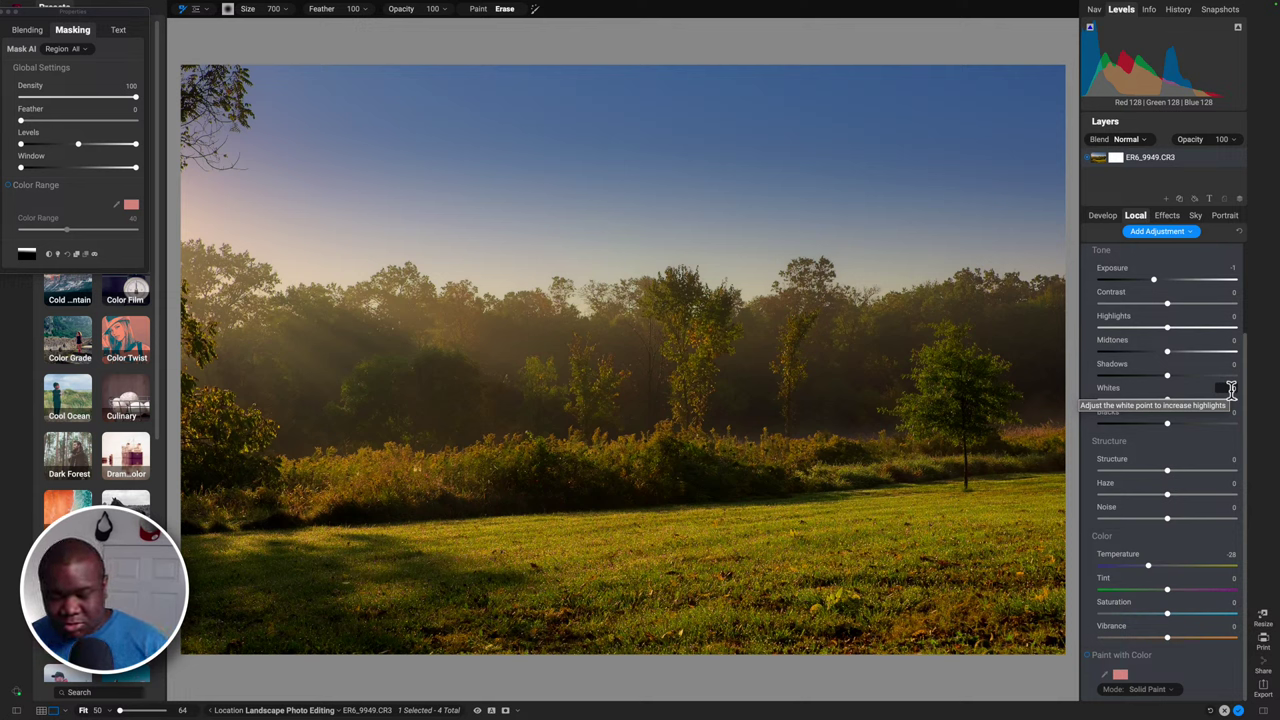
key(g)
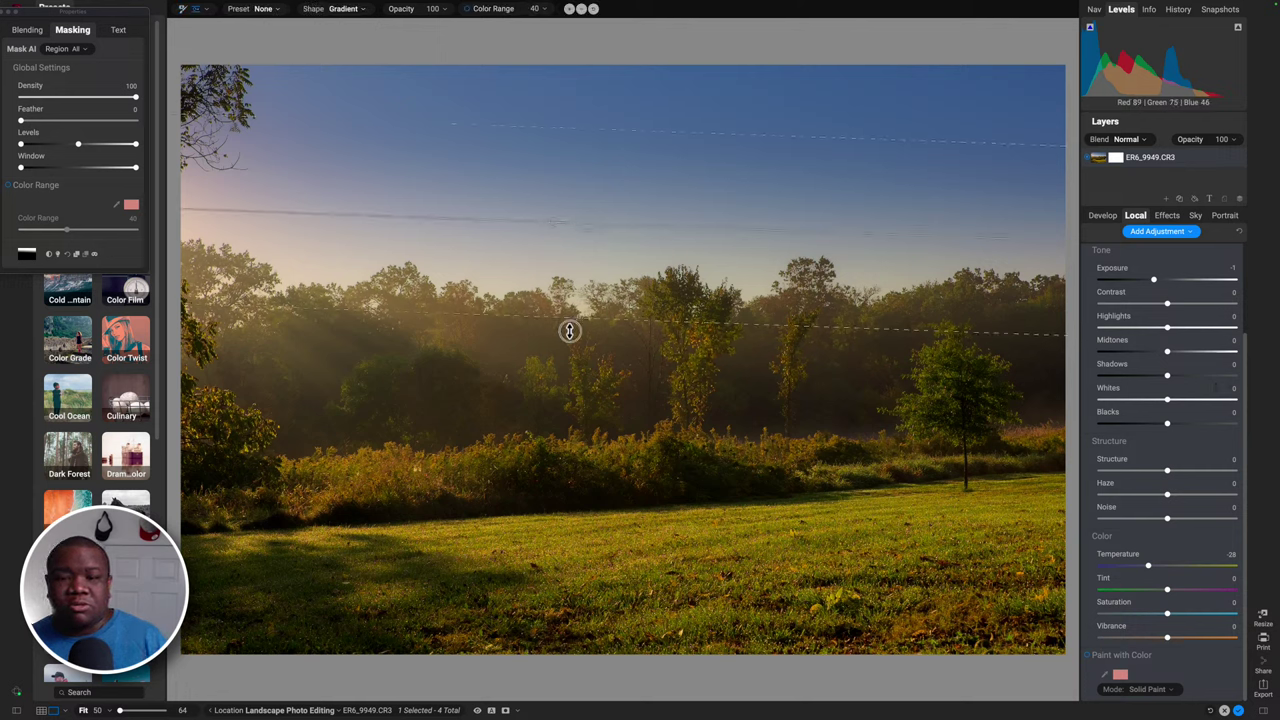
Widen the sky gradient's transition, lower it to just above the treeline, and collapse the finished adjustment.
drag(569, 331, 566, 357)
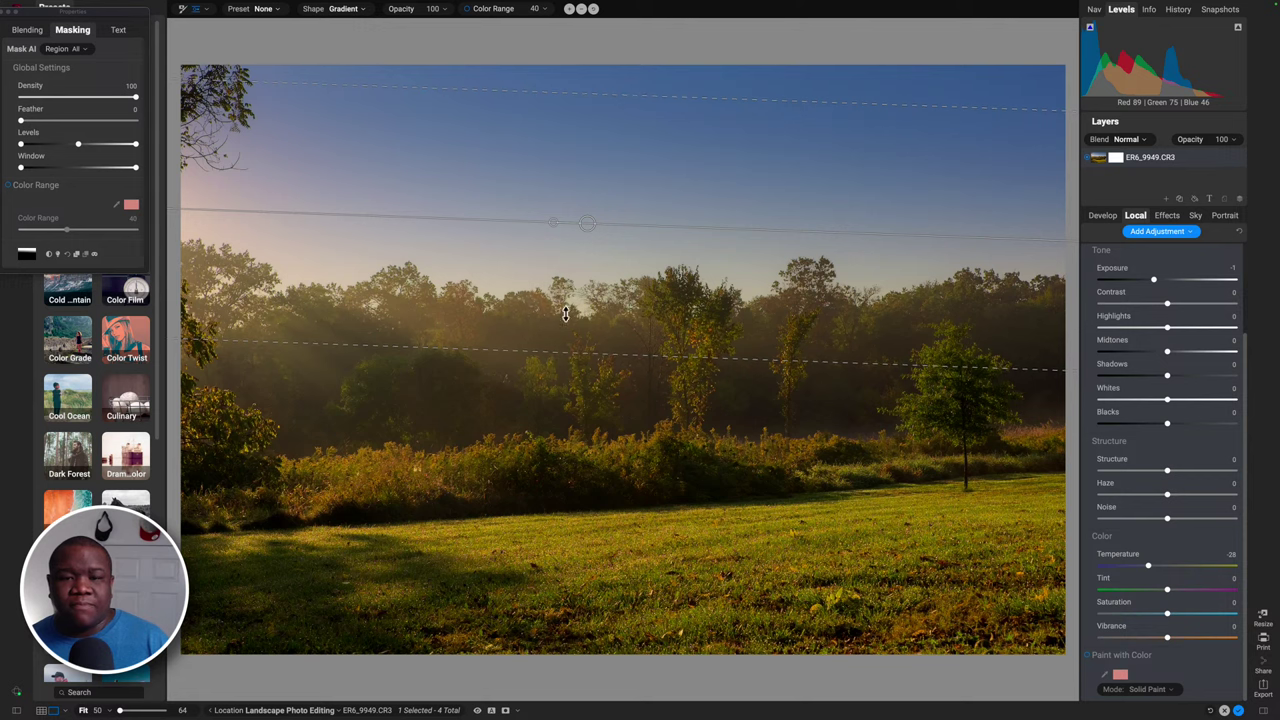
drag(586, 234, 569, 266)
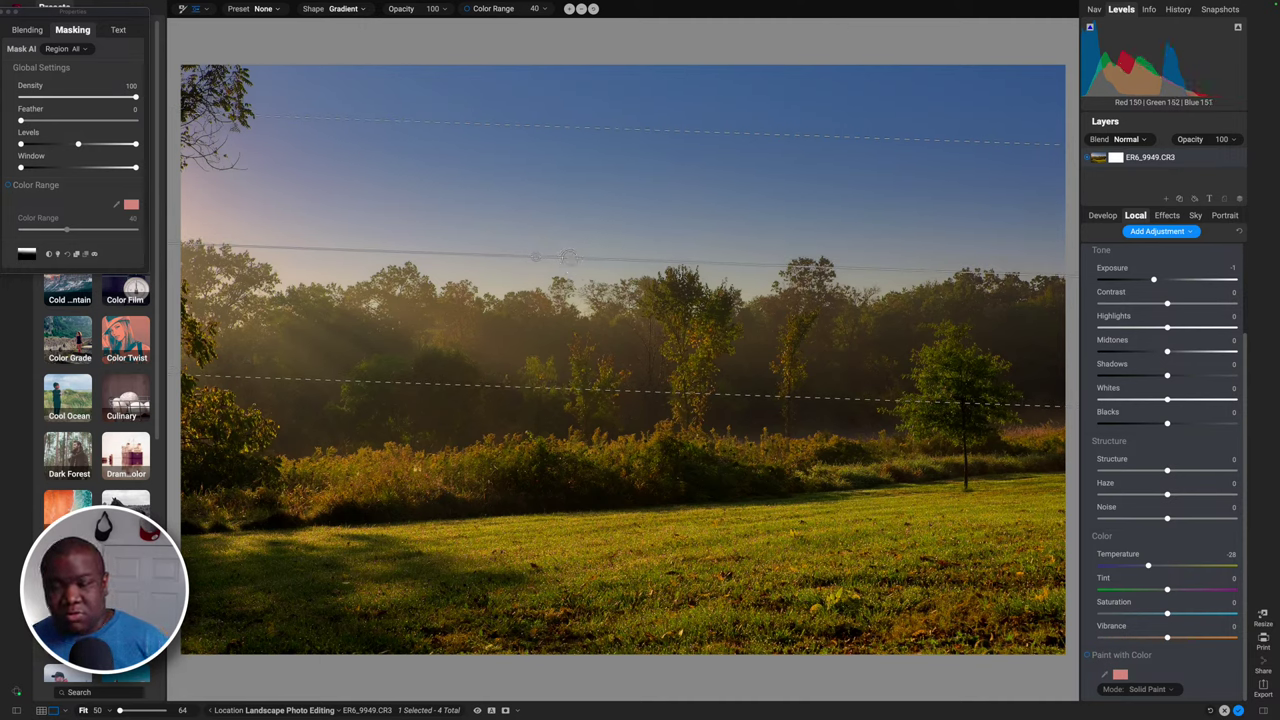
key(b)
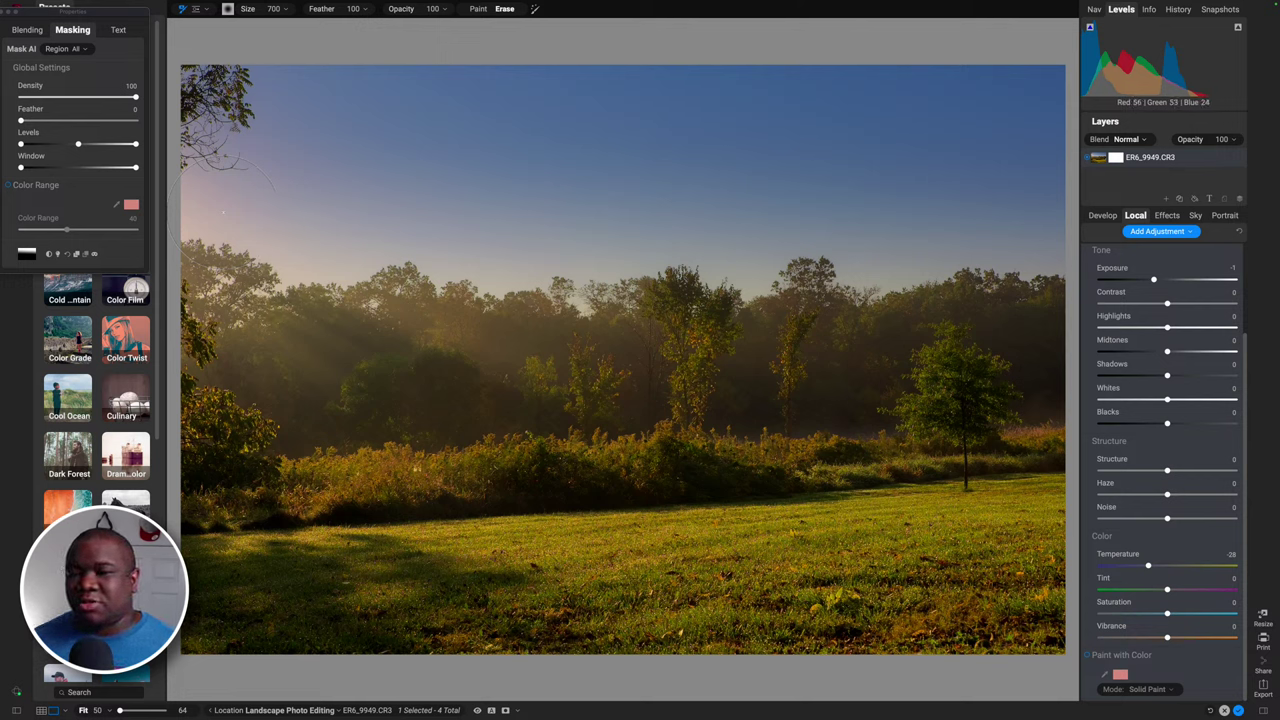
drag(1246, 343, 1246, 251)
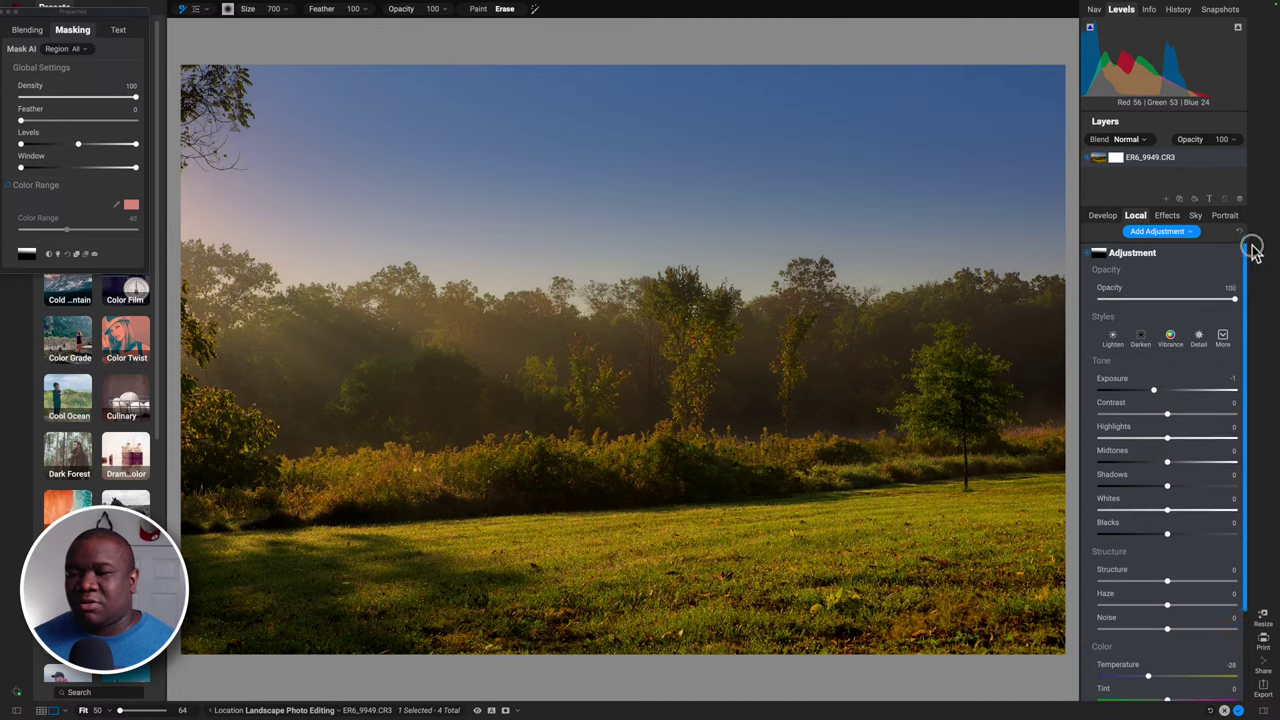
click(1150, 258)
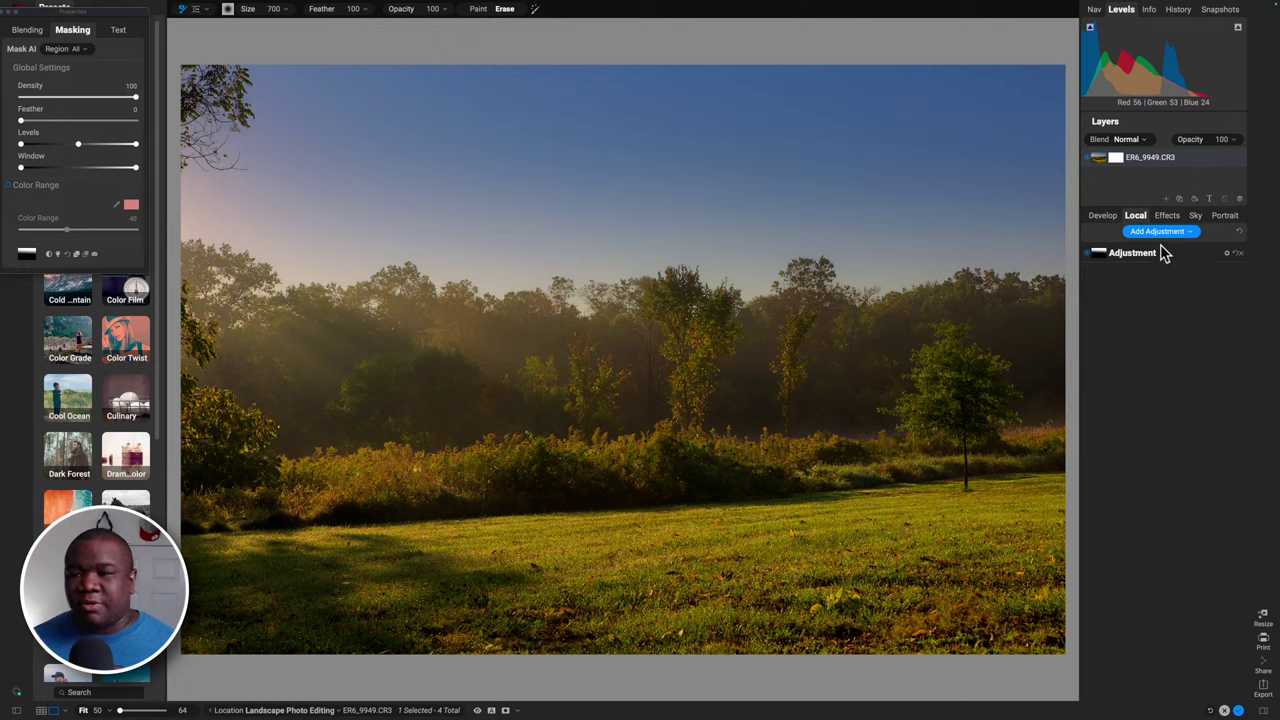
Add a second local adjustment, enable Paint with Color, and sample the pale glow in the sky beside the upper-left branches.
click(1162, 252)
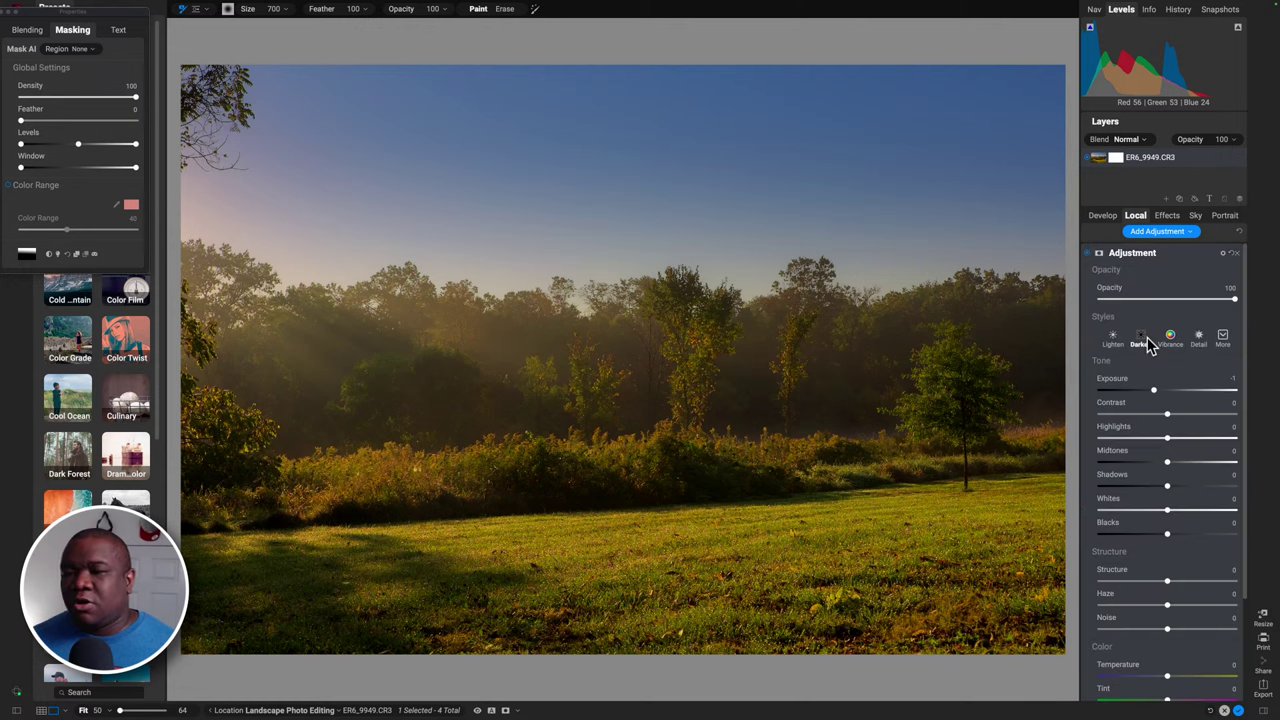
scroll(1145, 308, down, 3)
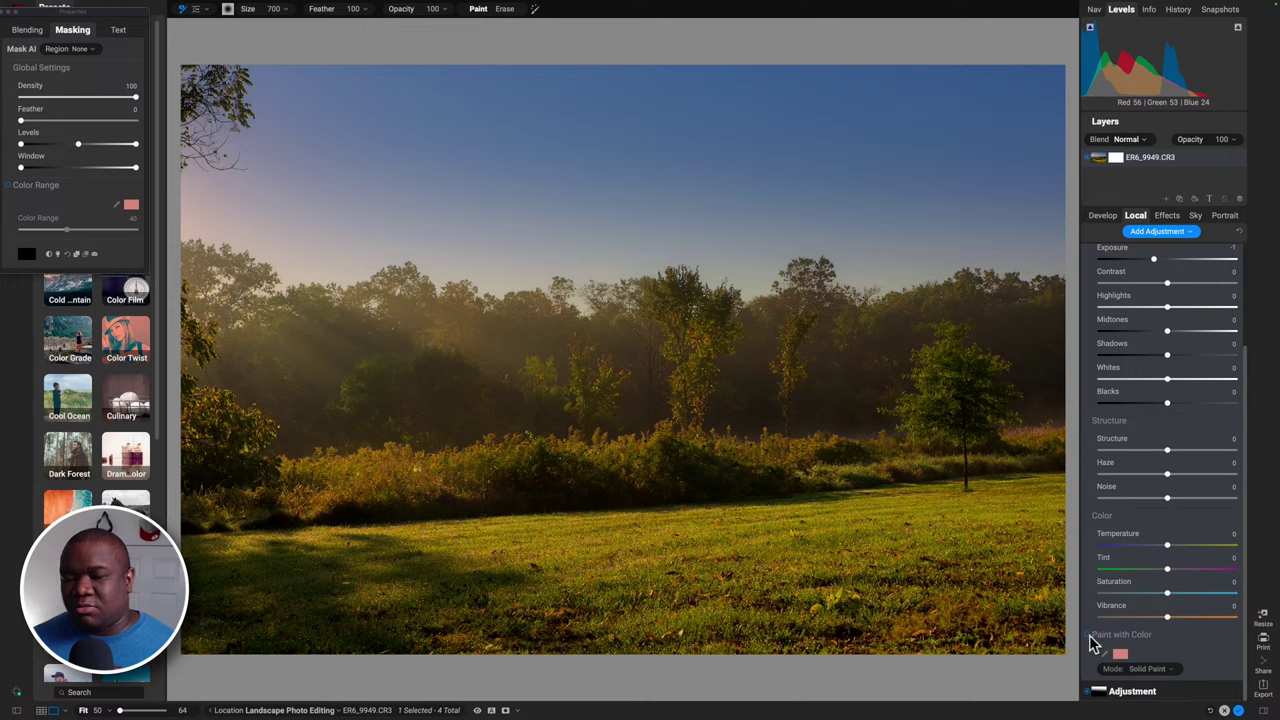
click(1090, 636)
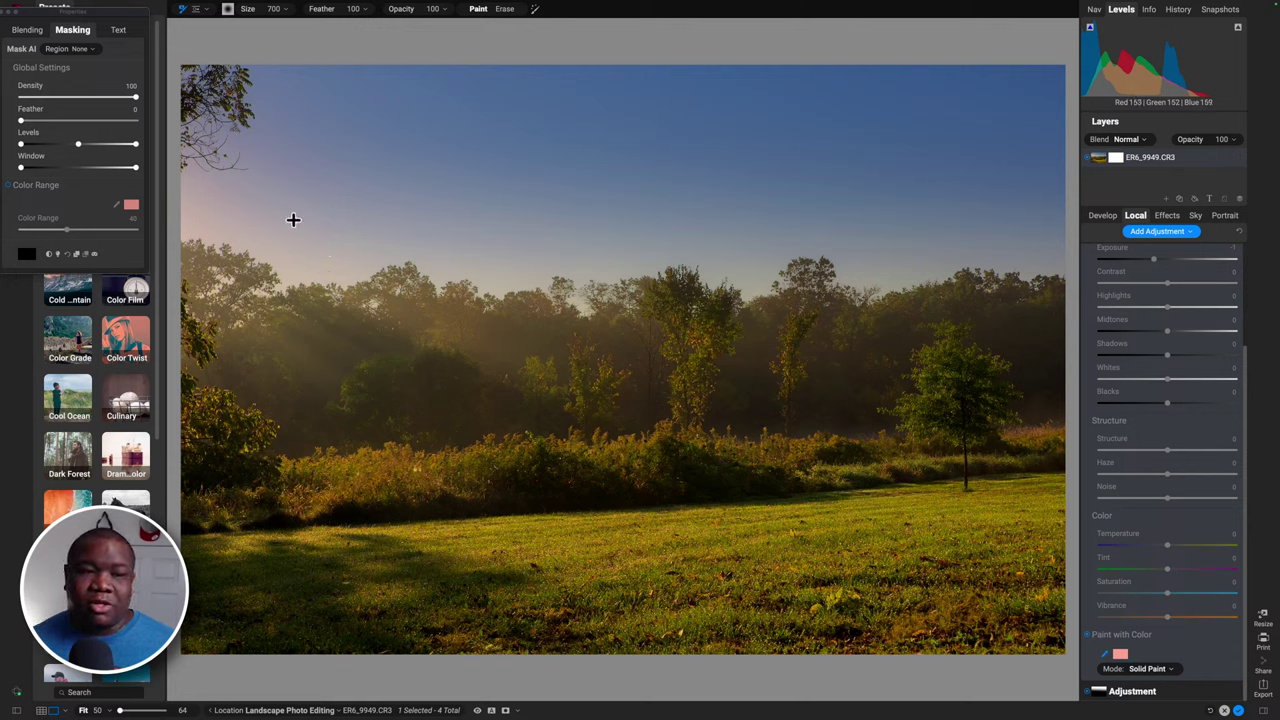
click(198, 224)
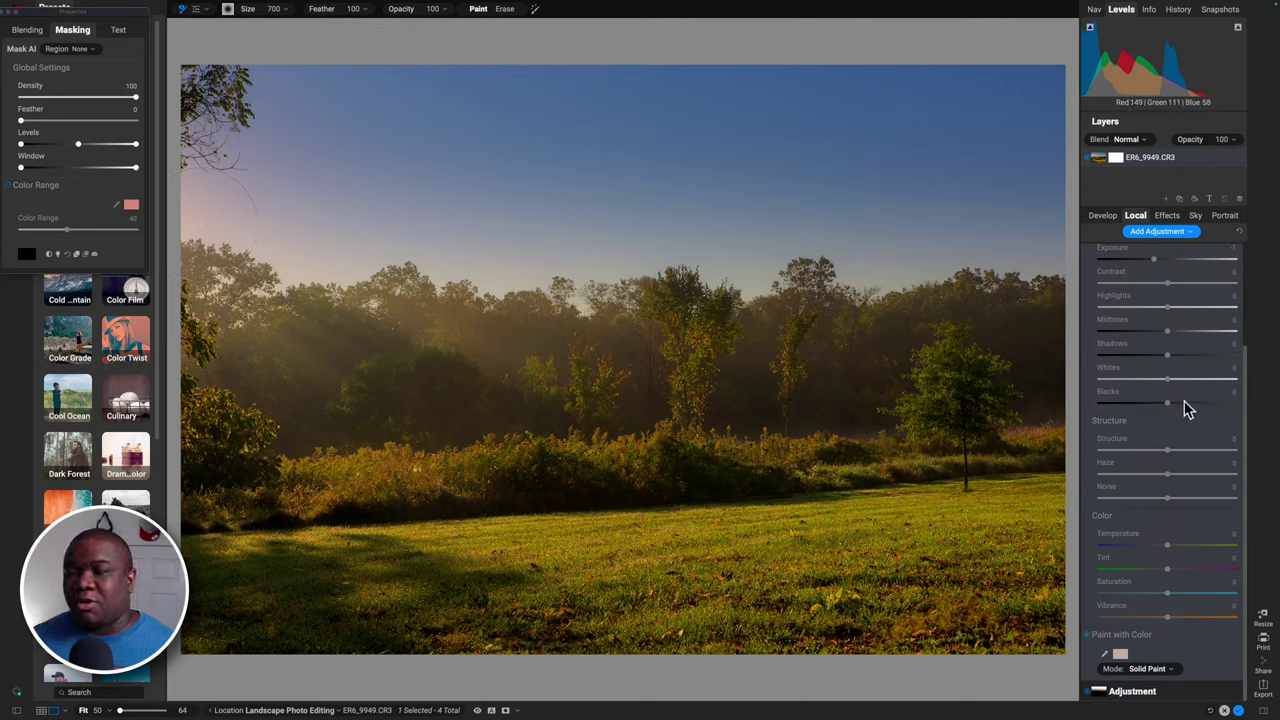
Set the new paint adjustment's blend mode to Soft Light in its blending options.
scroll(1186, 408, up, 3)
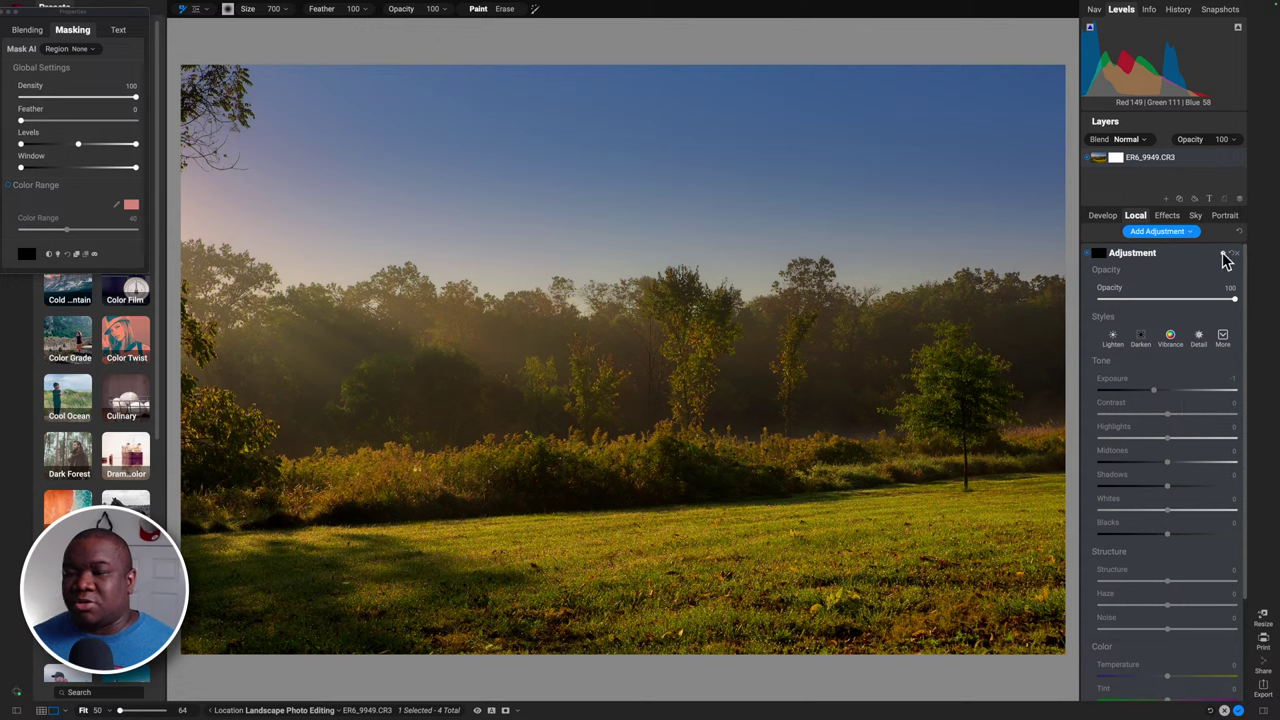
click(1222, 253)
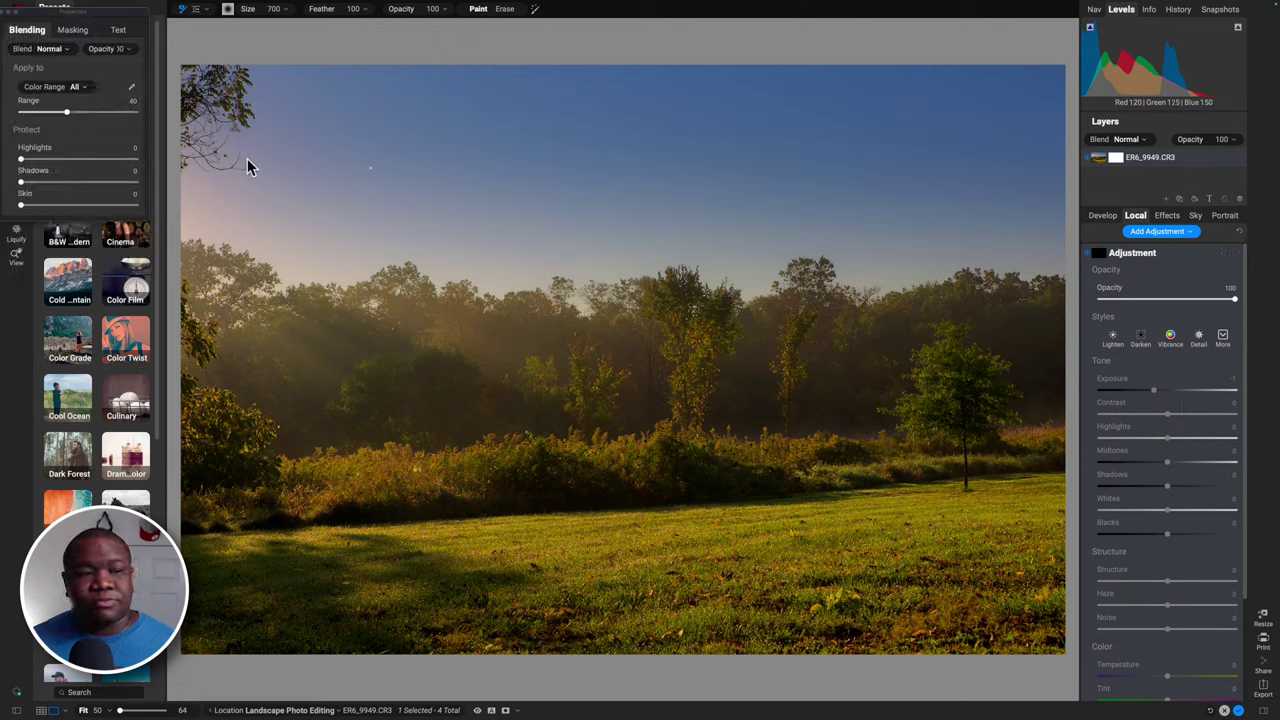
click(52, 50)
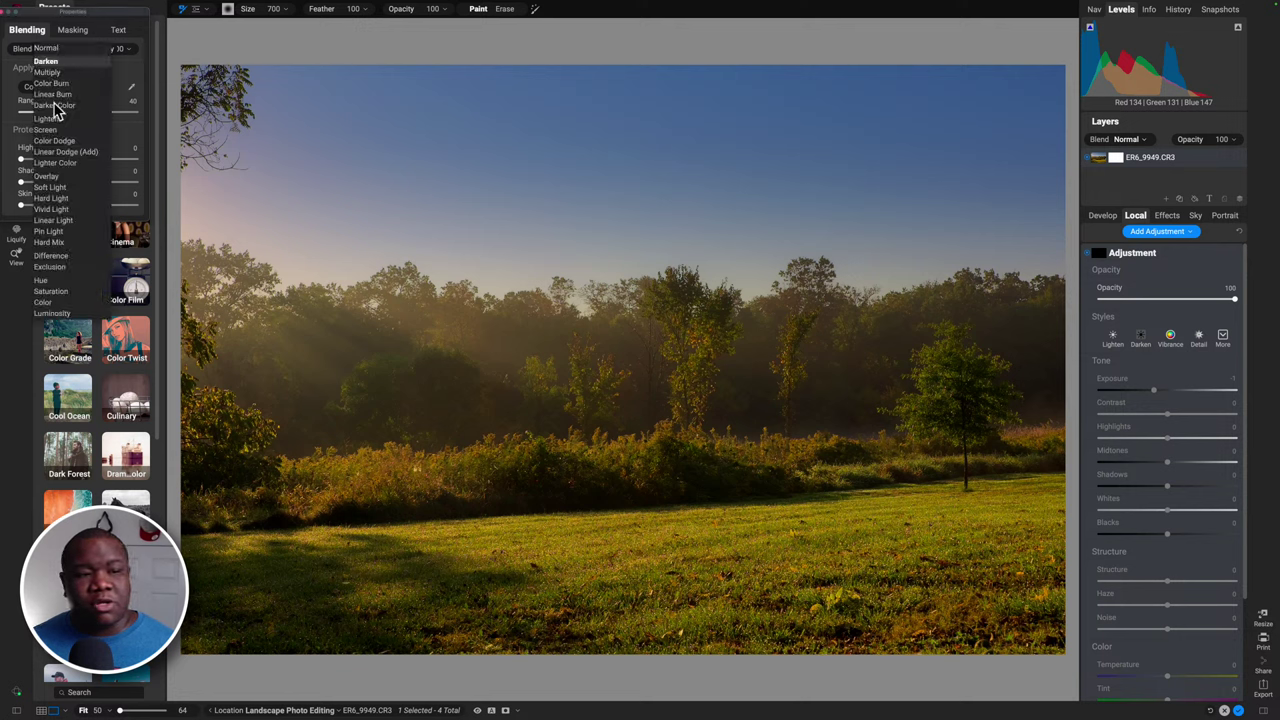
click(57, 188)
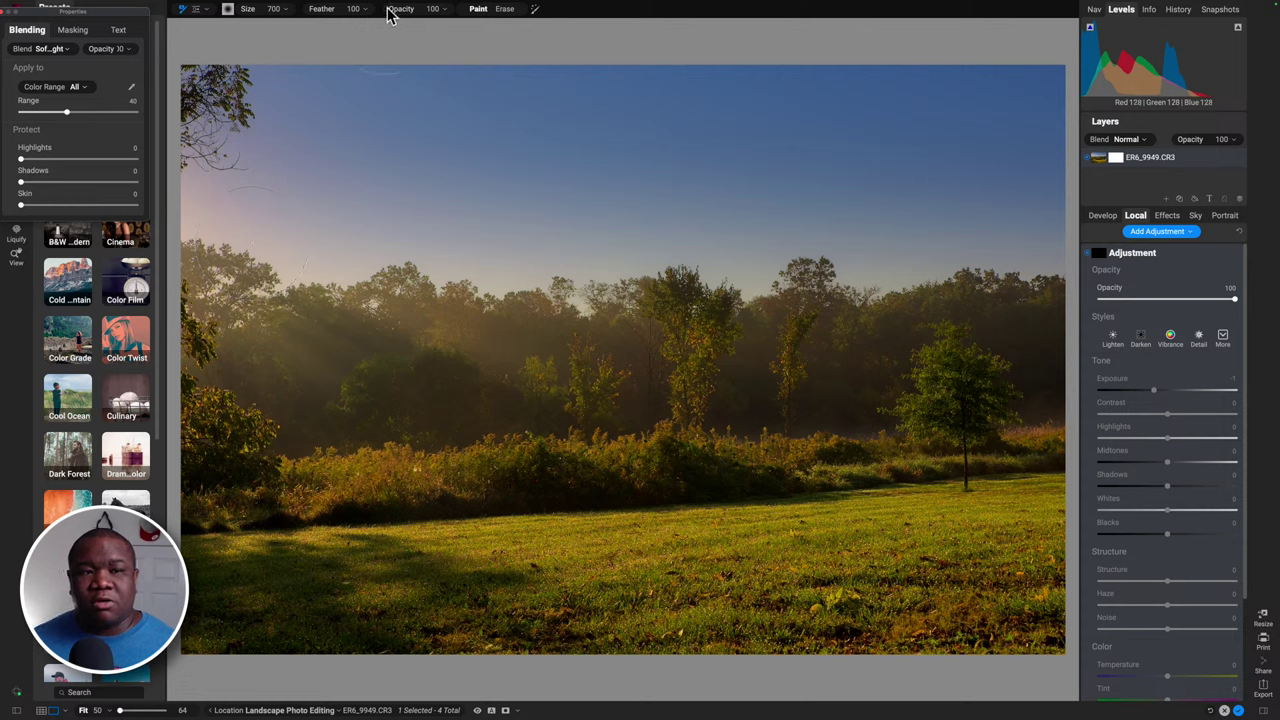
Paint the sampled glow across the sky above the left treeline with a size 500 brush at 19 opacity, and collapse the adjustment.
drag(401, 17, 338, 24)
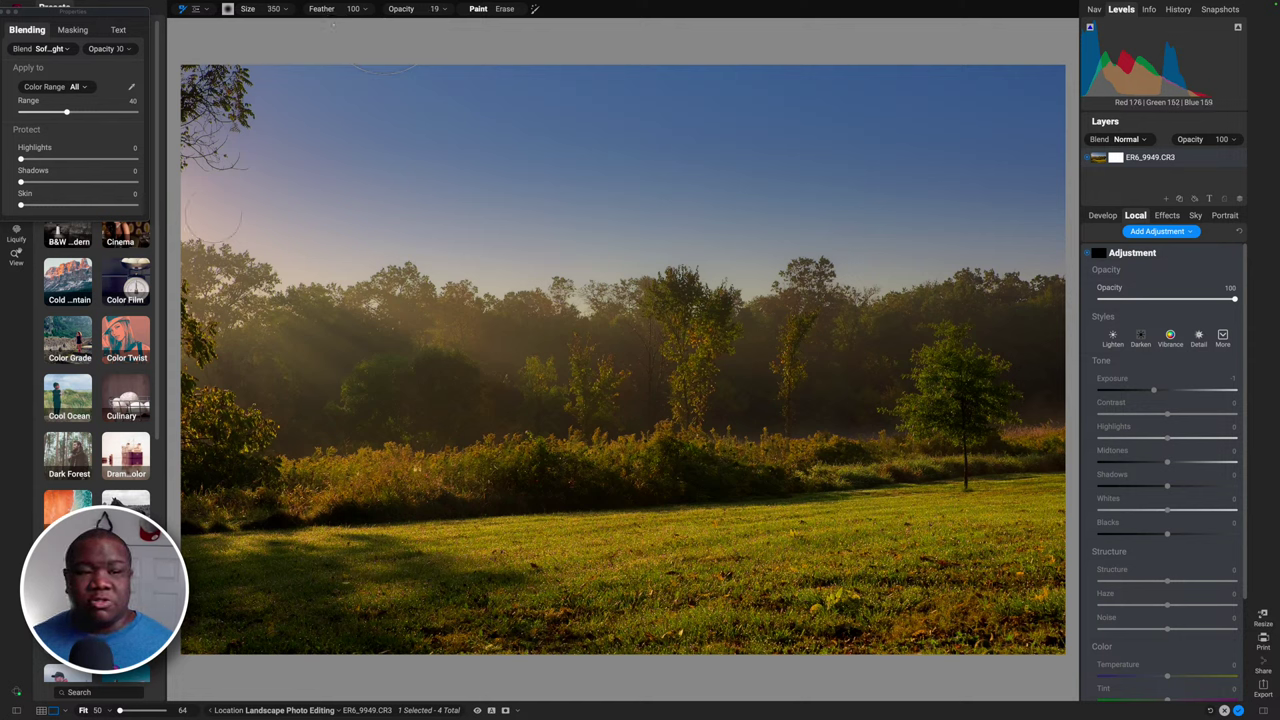
key(bracketright)
key(bracketright)
key(bracketright)
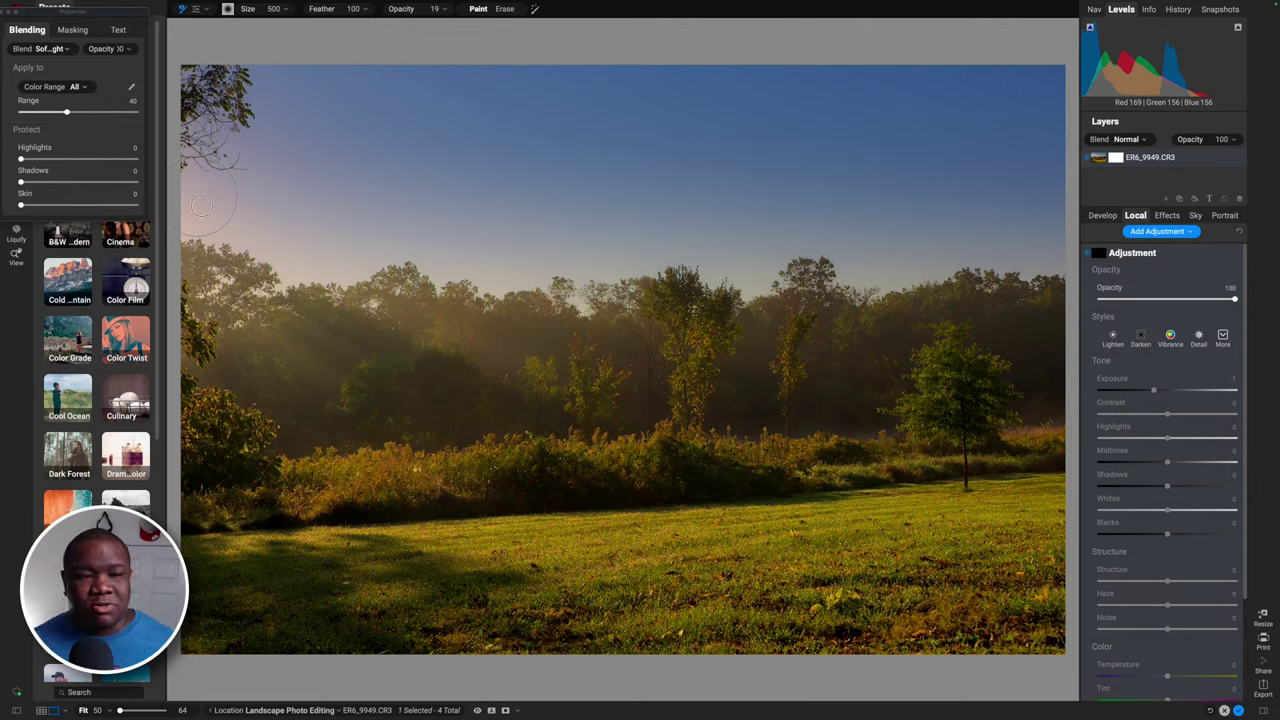
mouse_move(201, 205)
mouse_down()
mouse_move(310, 250)
mouse_move(320, 272)
mouse_move(340, 260)
mouse_up()
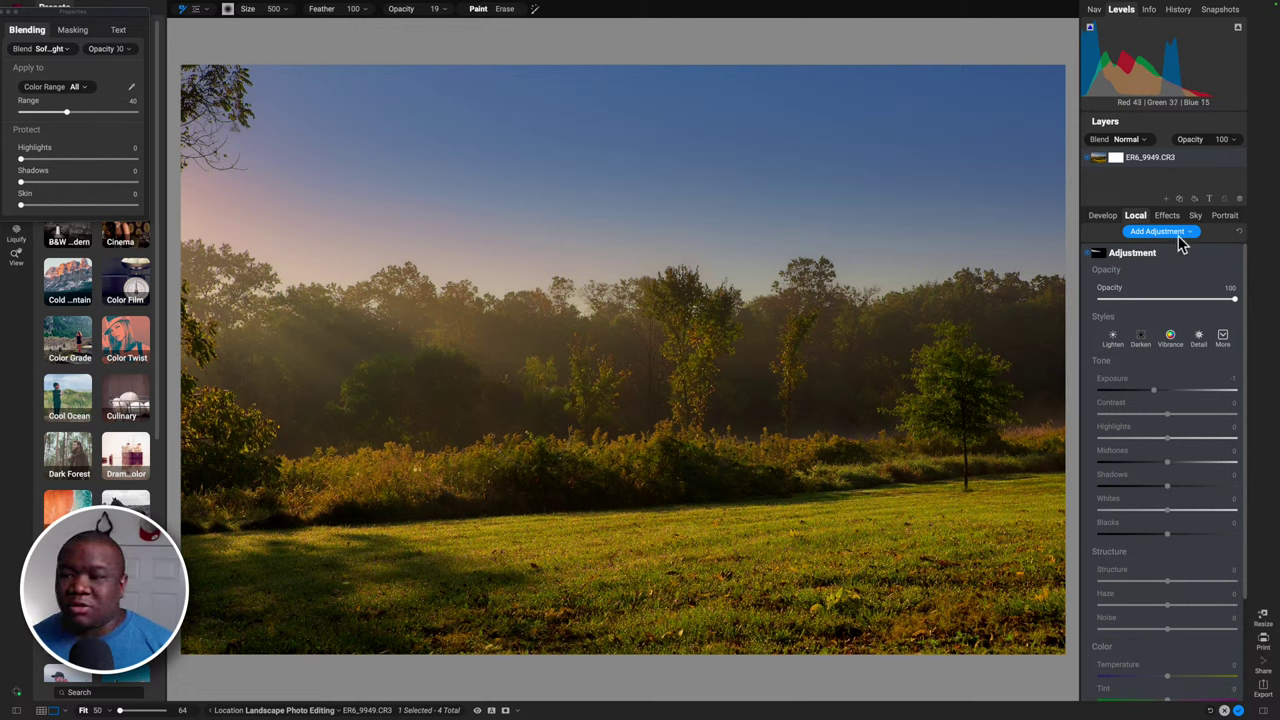
click(1142, 256)
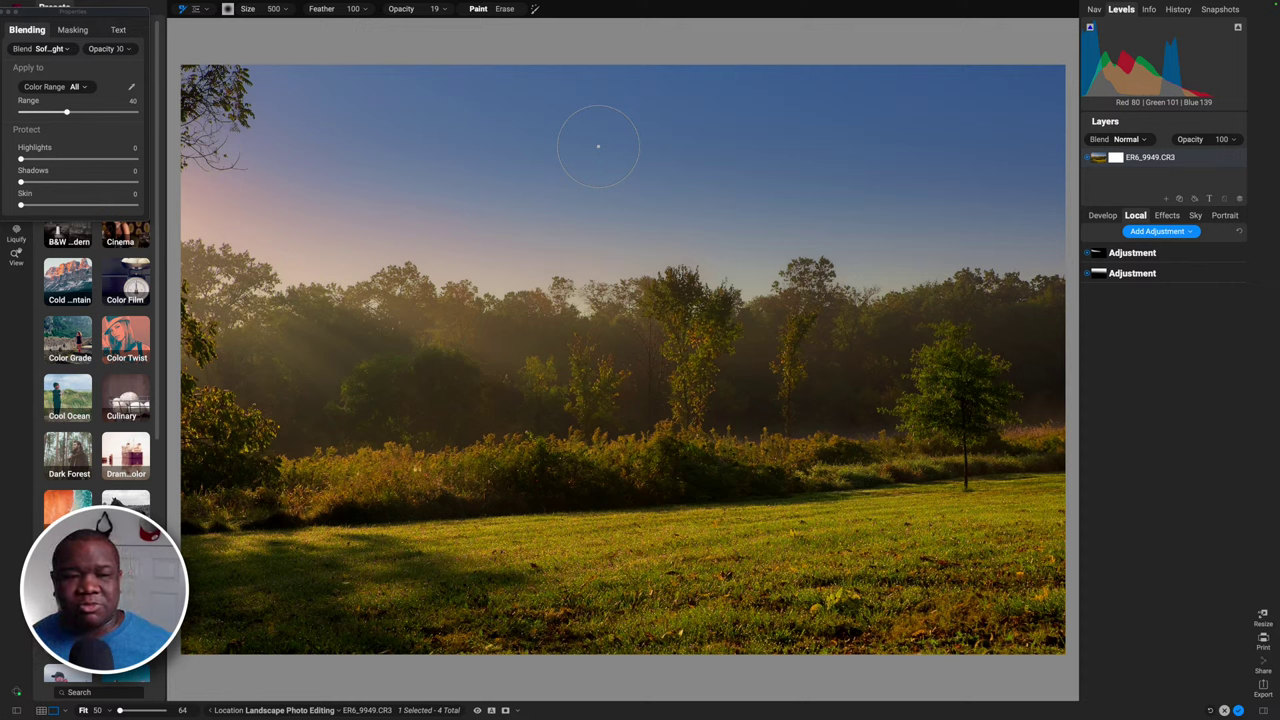
Reopen the glow adjustment, switch its Paint with Color mode to Classic, and set Exposure to 0.55.
click(1132, 256)
scroll(1196, 610, down, 3)
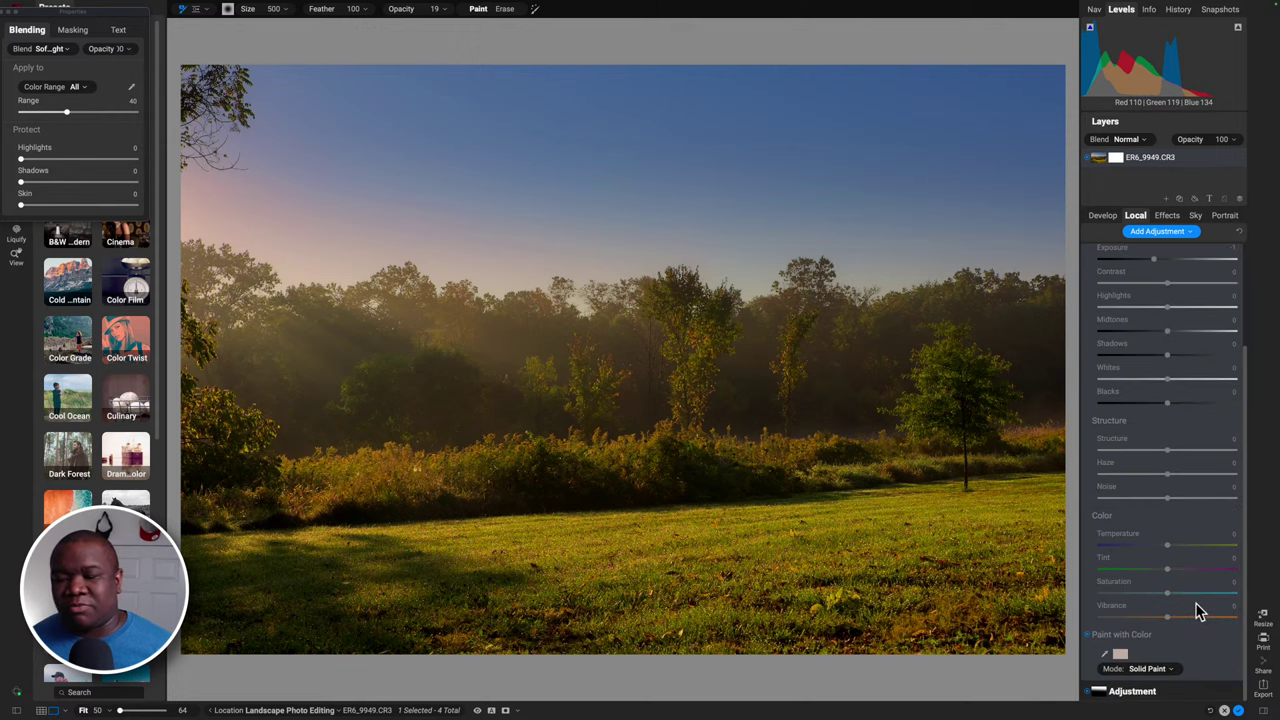
click(1155, 664)
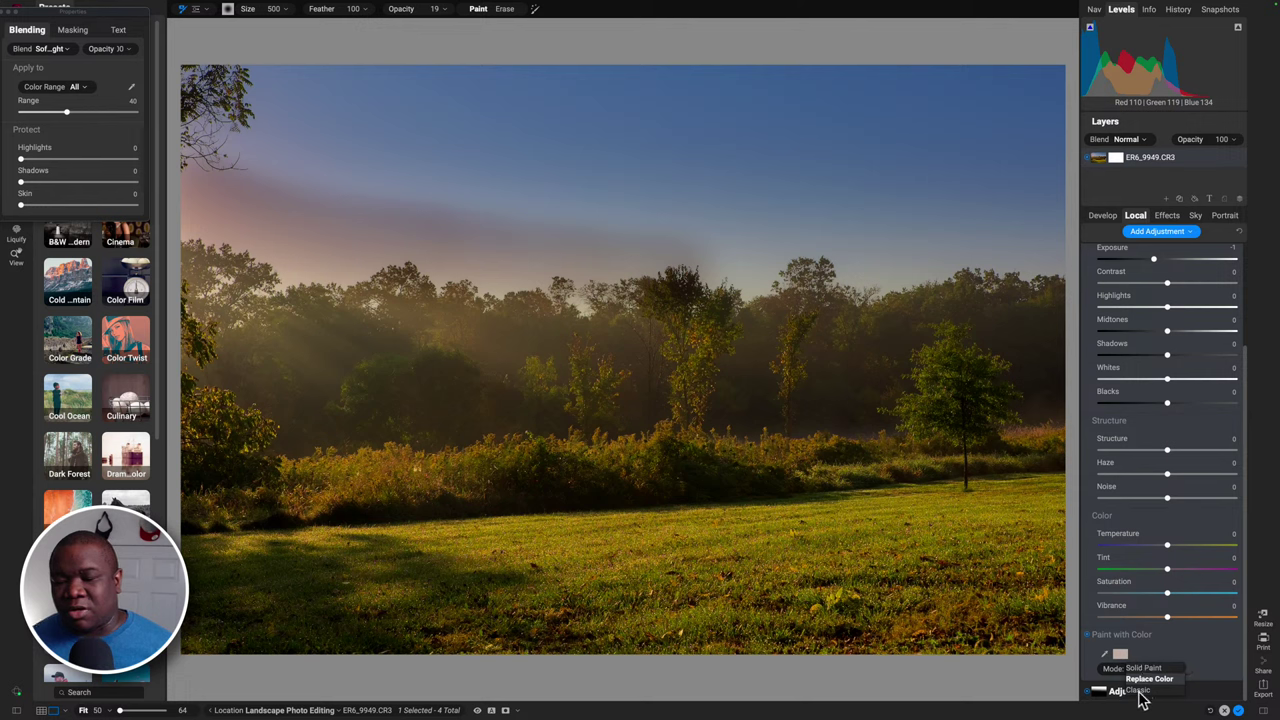
click(1140, 690)
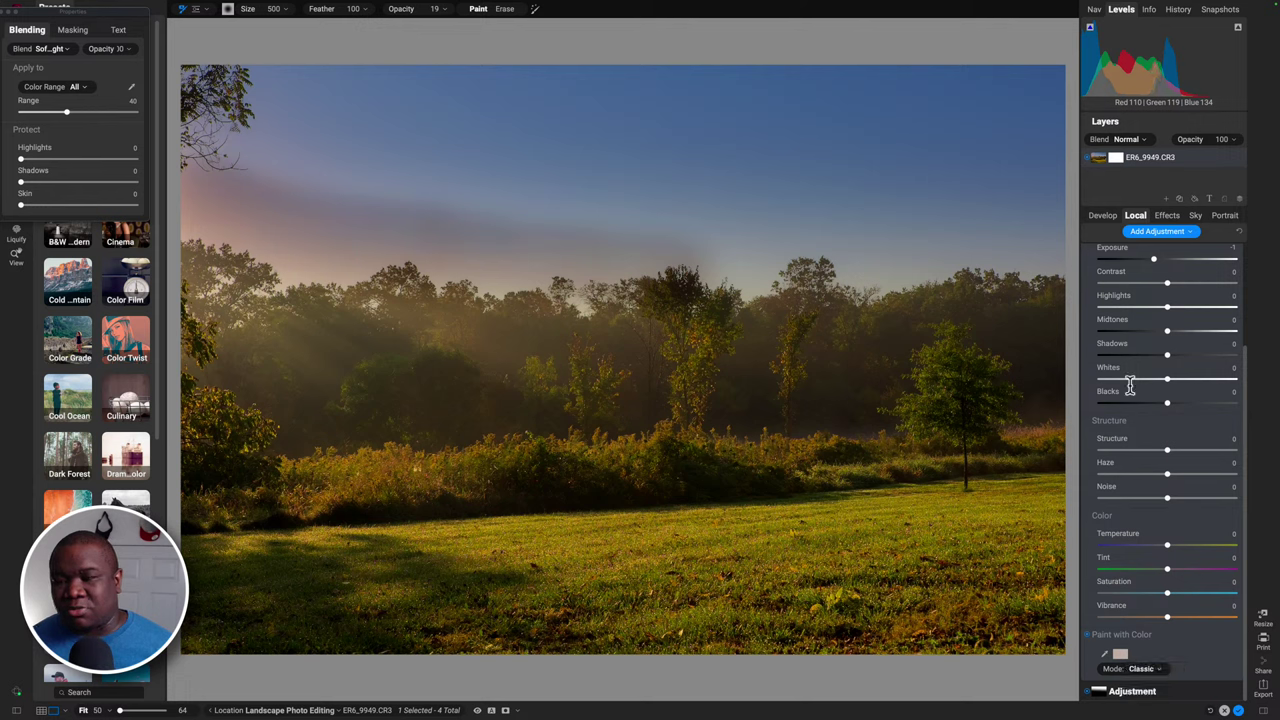
double_click(1110, 252)
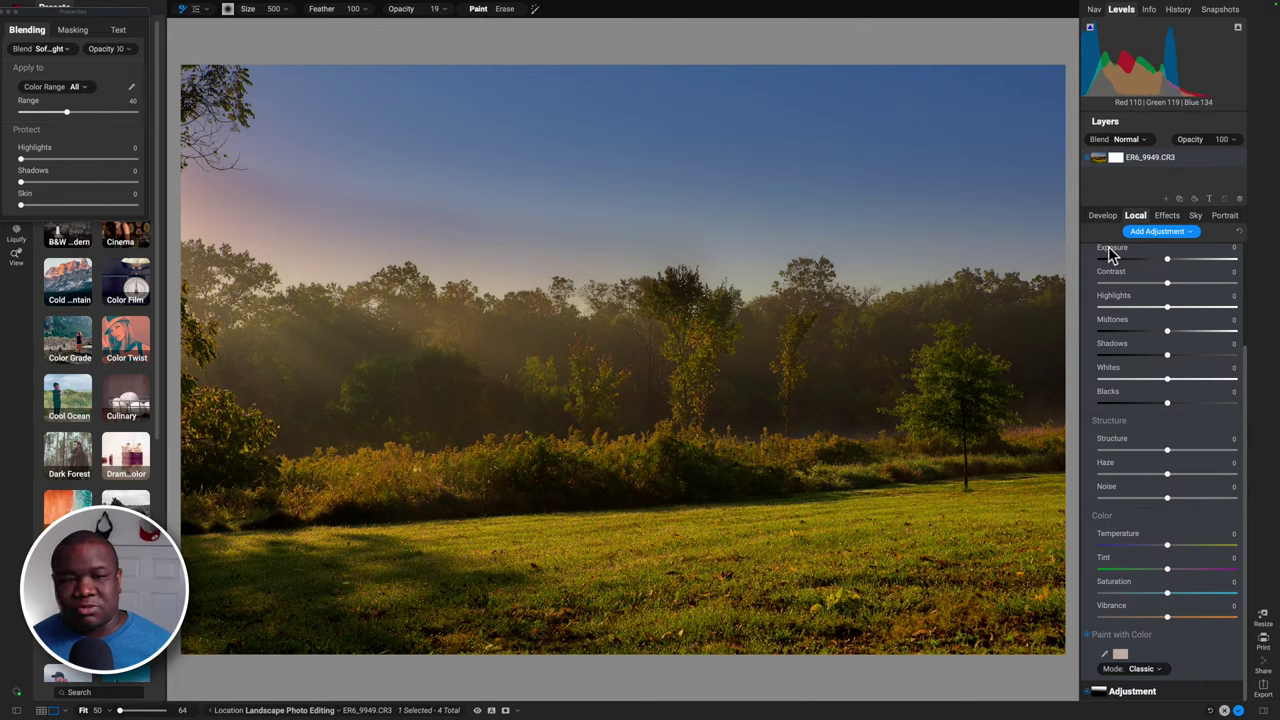
drag(1165, 260, 1174, 260)
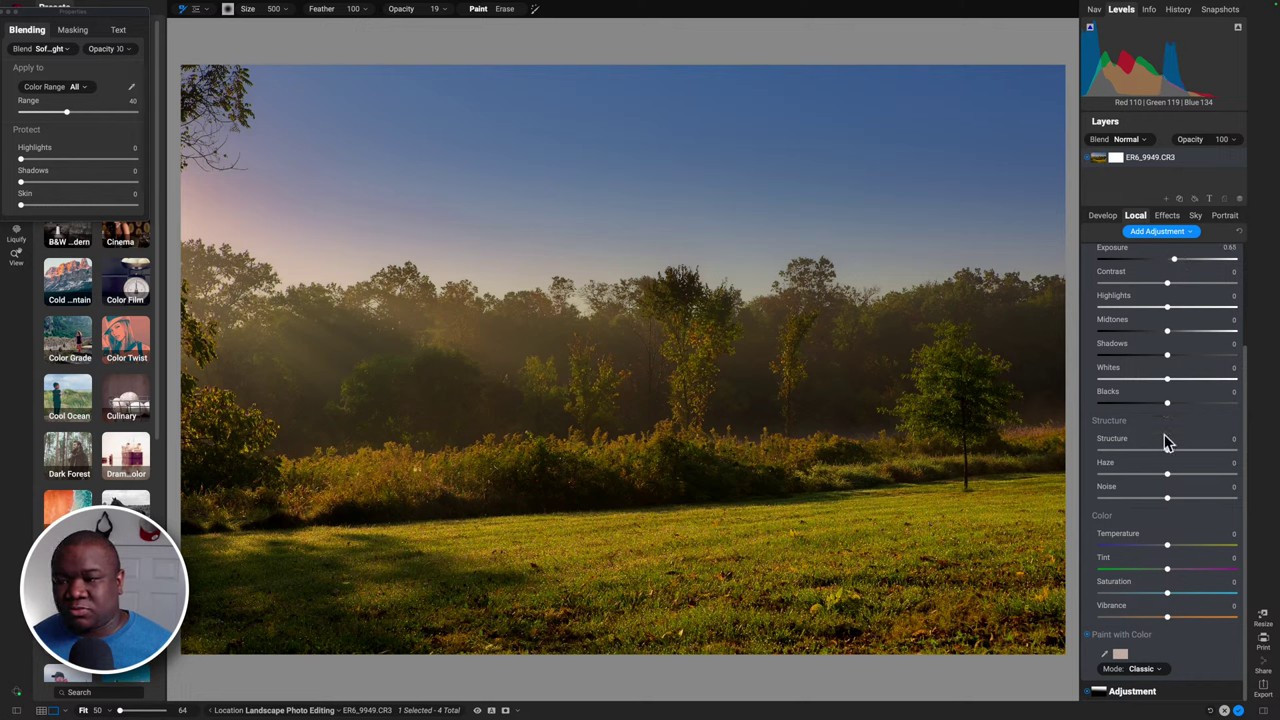
scroll(1172, 540, up, 3)
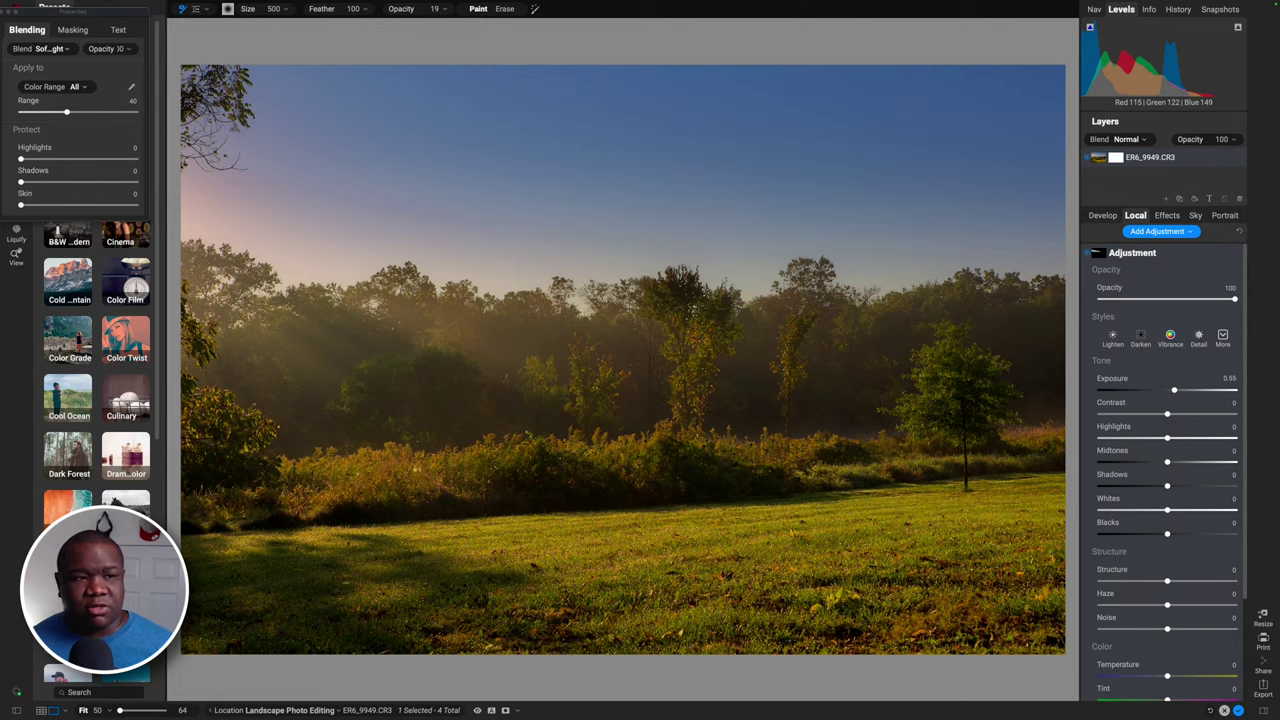
Preview other blend modes while keeping Soft Light, and return the Paint with Color mode to Solid Paint.
click(52, 48)
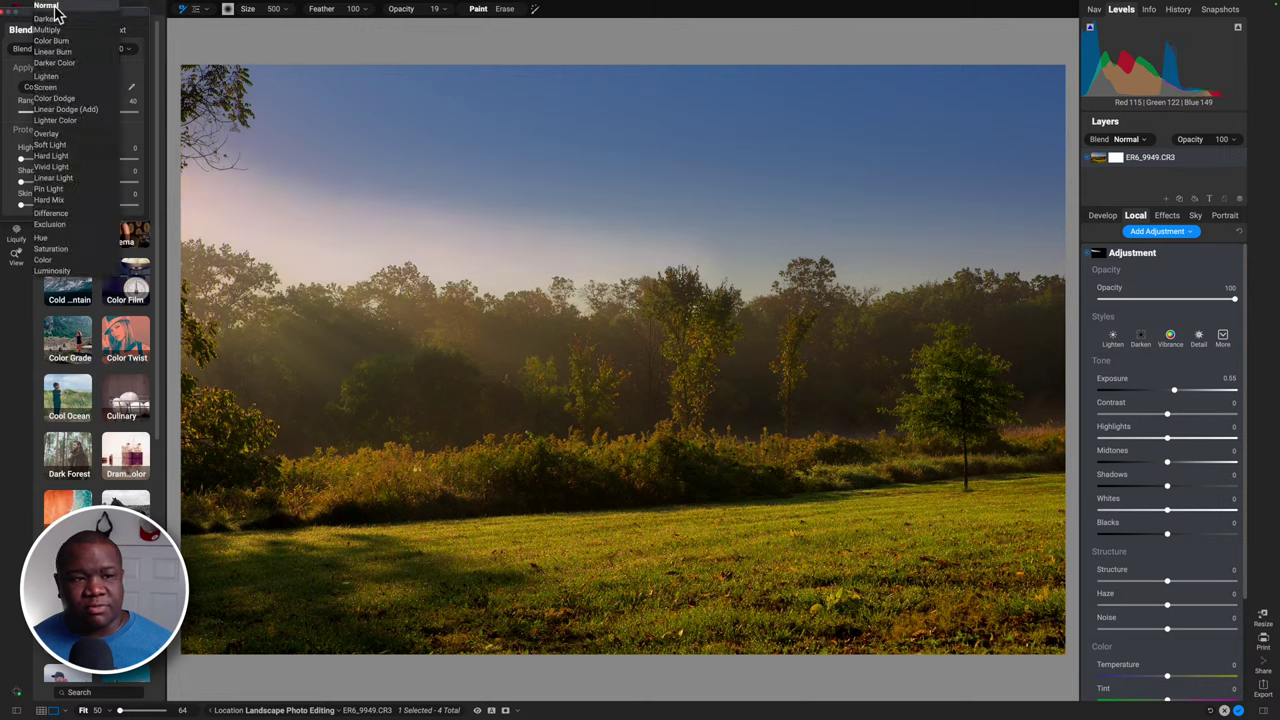
click(30, 144)
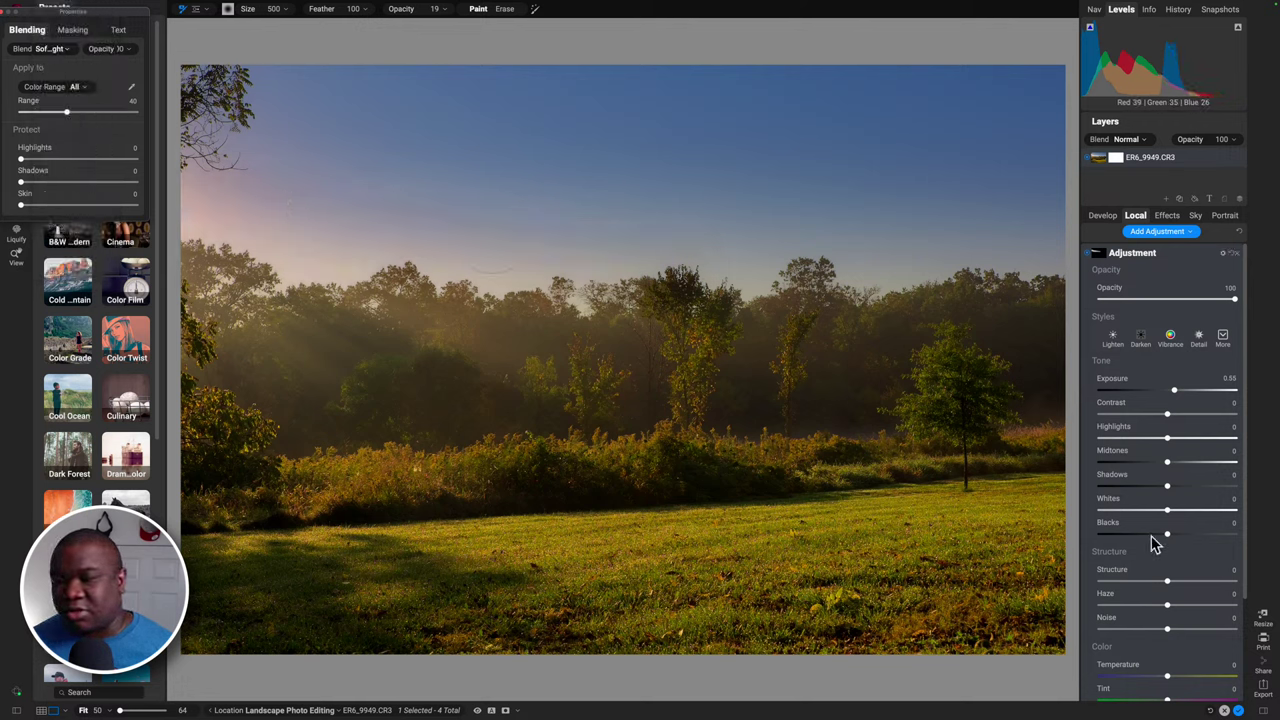
scroll(1157, 560, down, 3)
click(1156, 670)
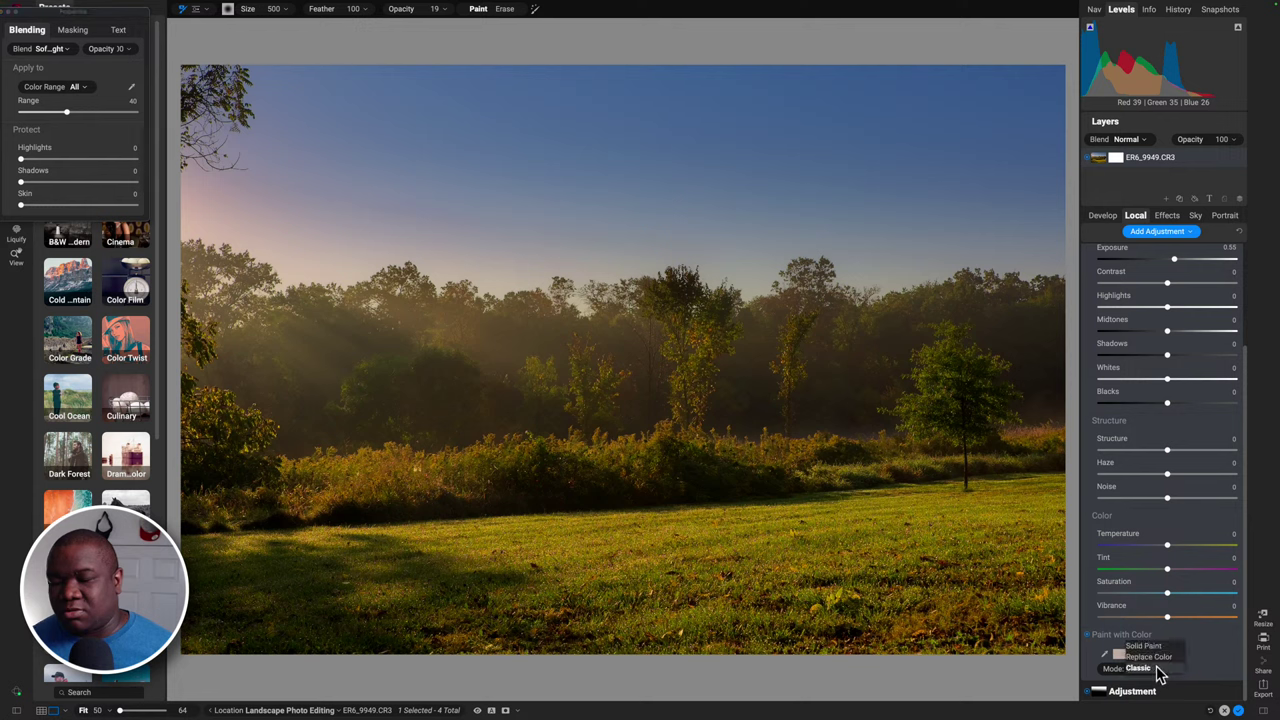
click(1146, 647)
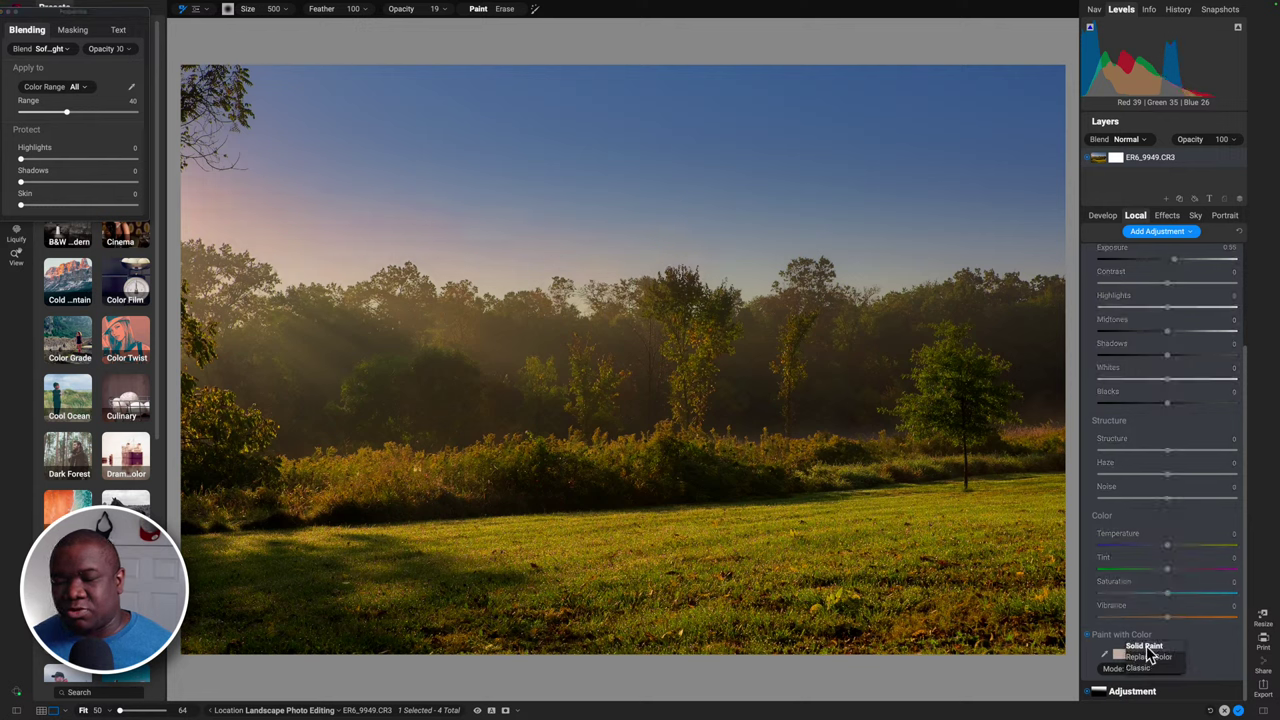
click(1146, 648)
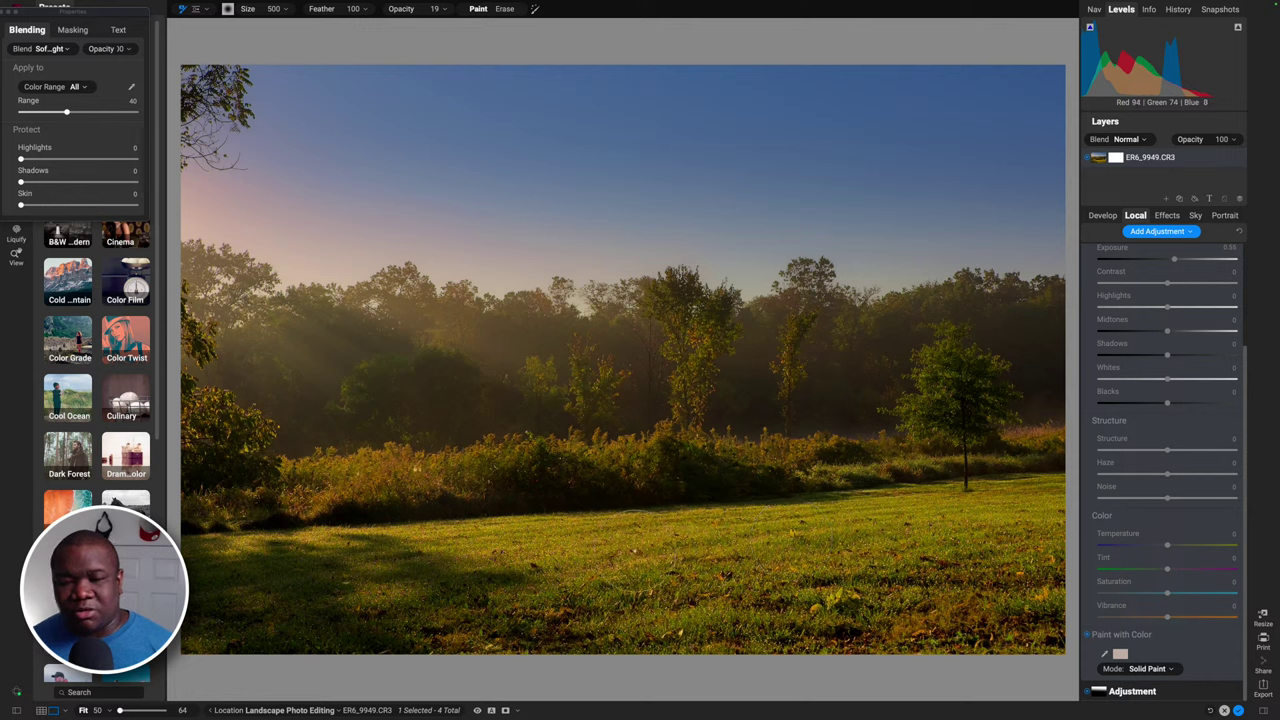
Add another local adjustment with Exposure at 0, and sample the sunlit grass as its Paint with Color colour.
scroll(1149, 462, up, 3)
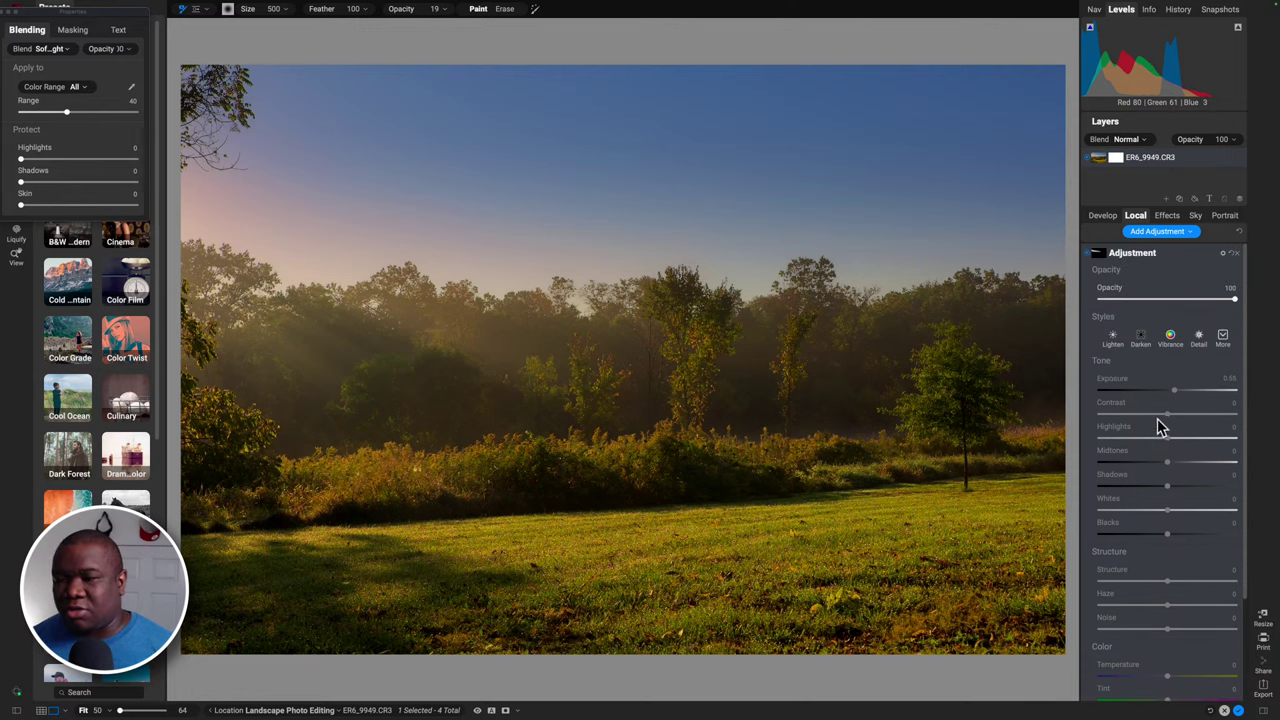
click(1153, 233)
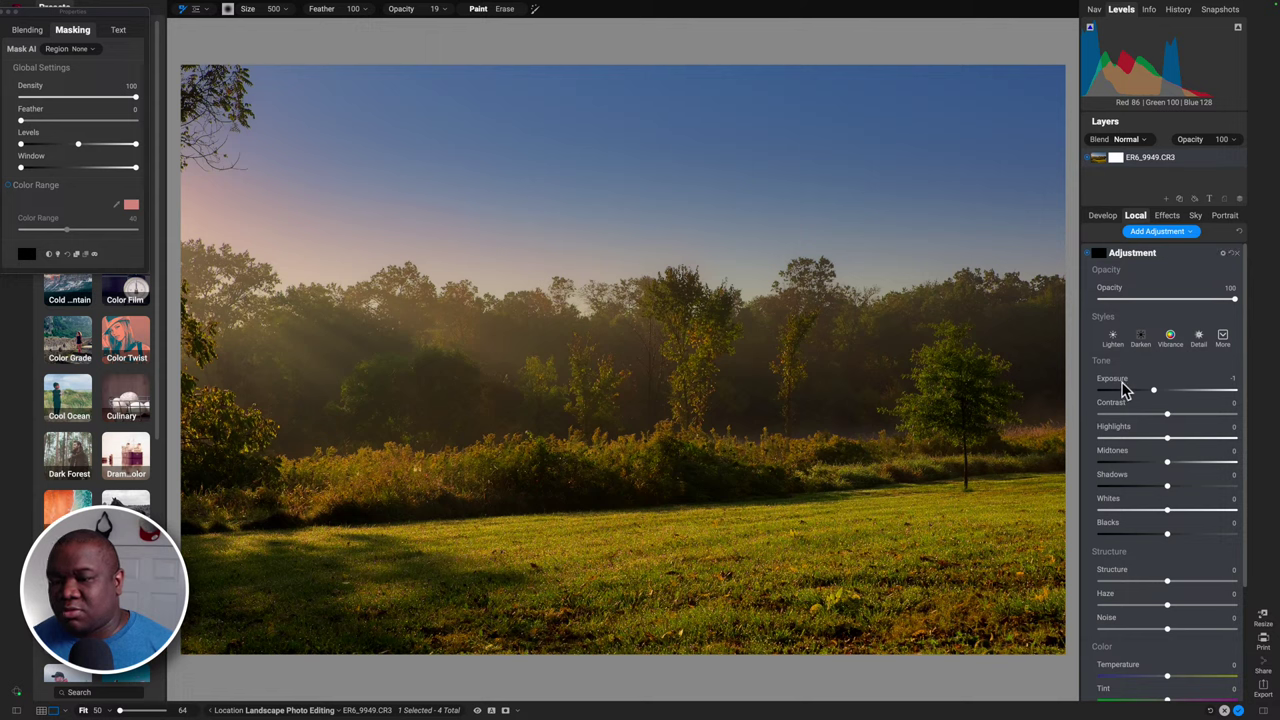
scroll(1122, 388, down, 5)
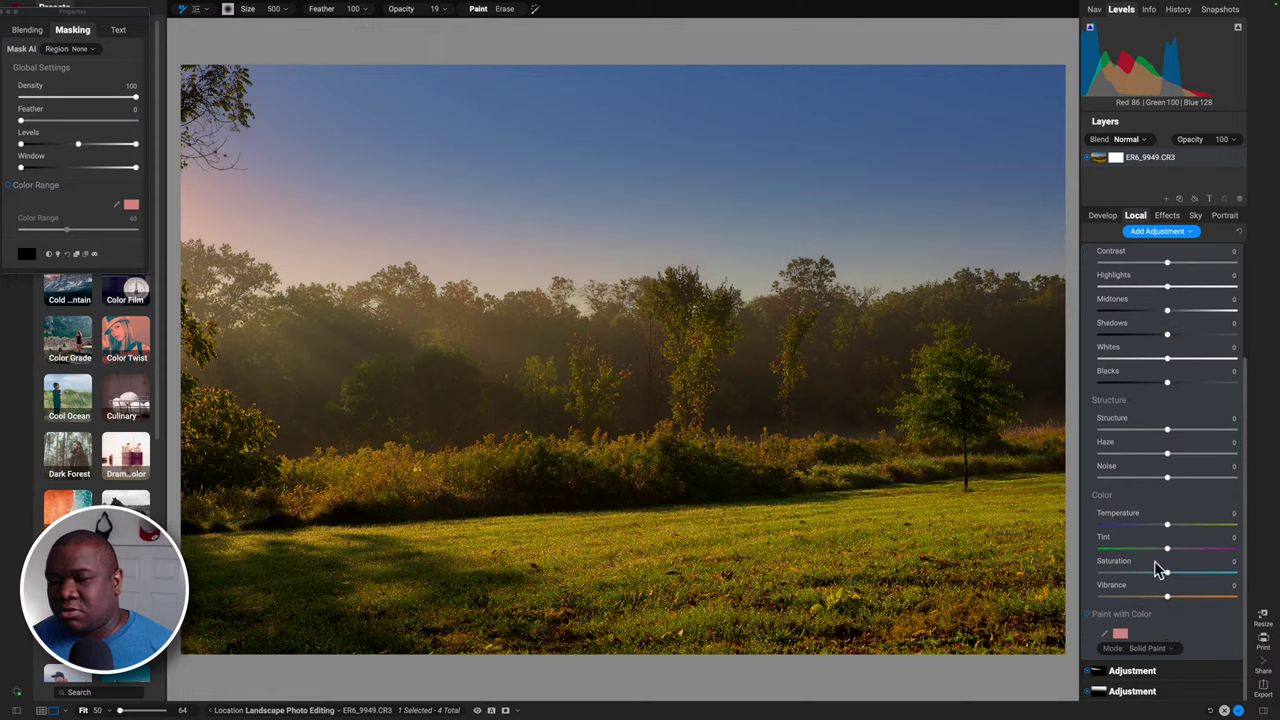
scroll(1098, 622, up, 1)
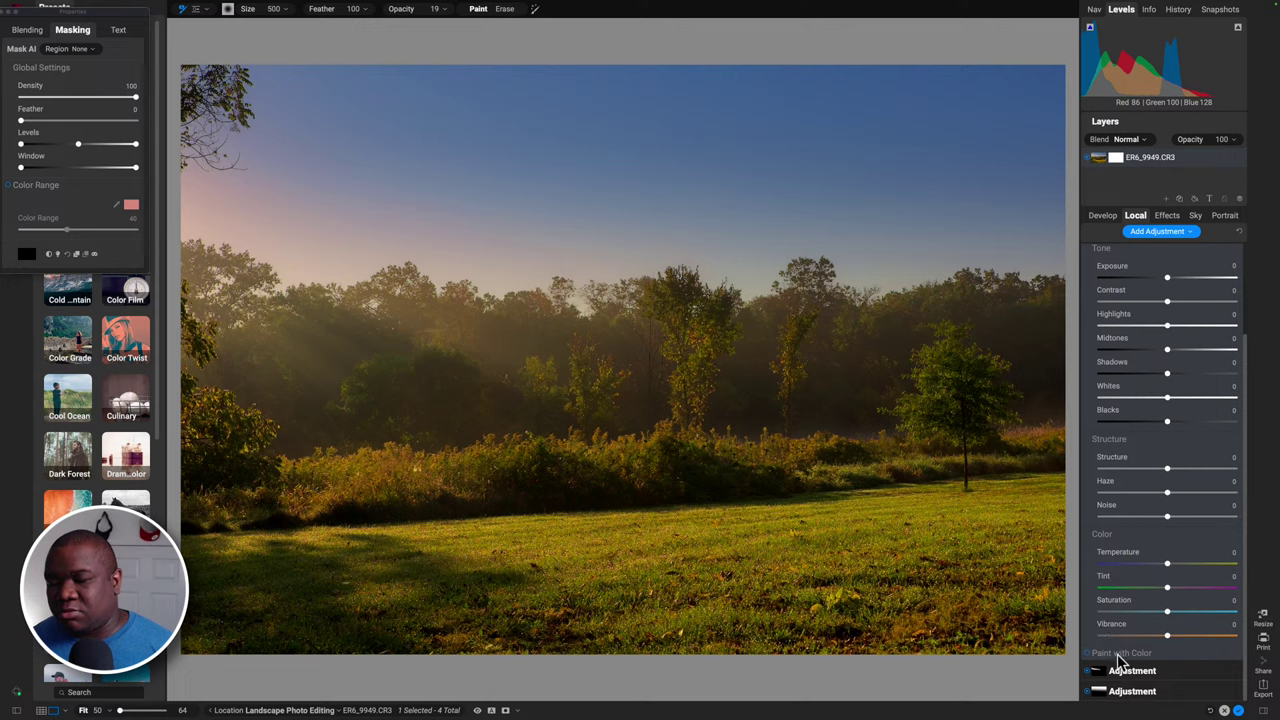
click(1118, 653)
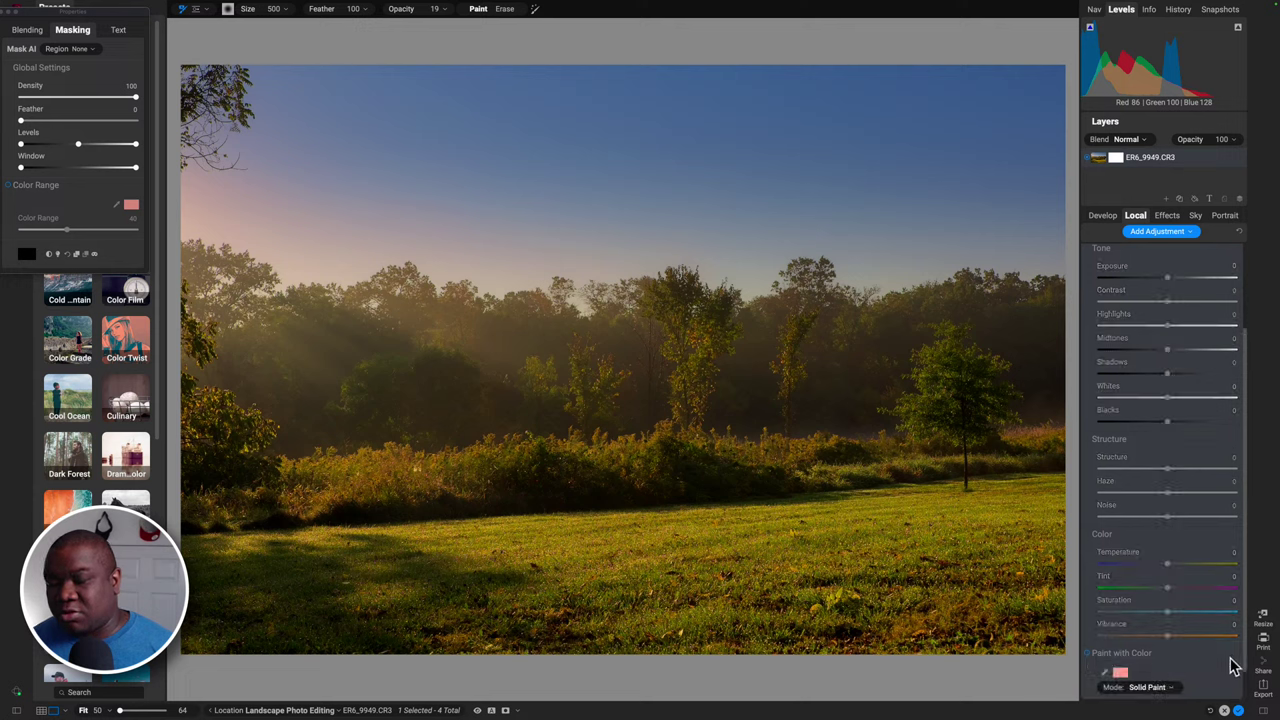
scroll(1210, 670, down, 1)
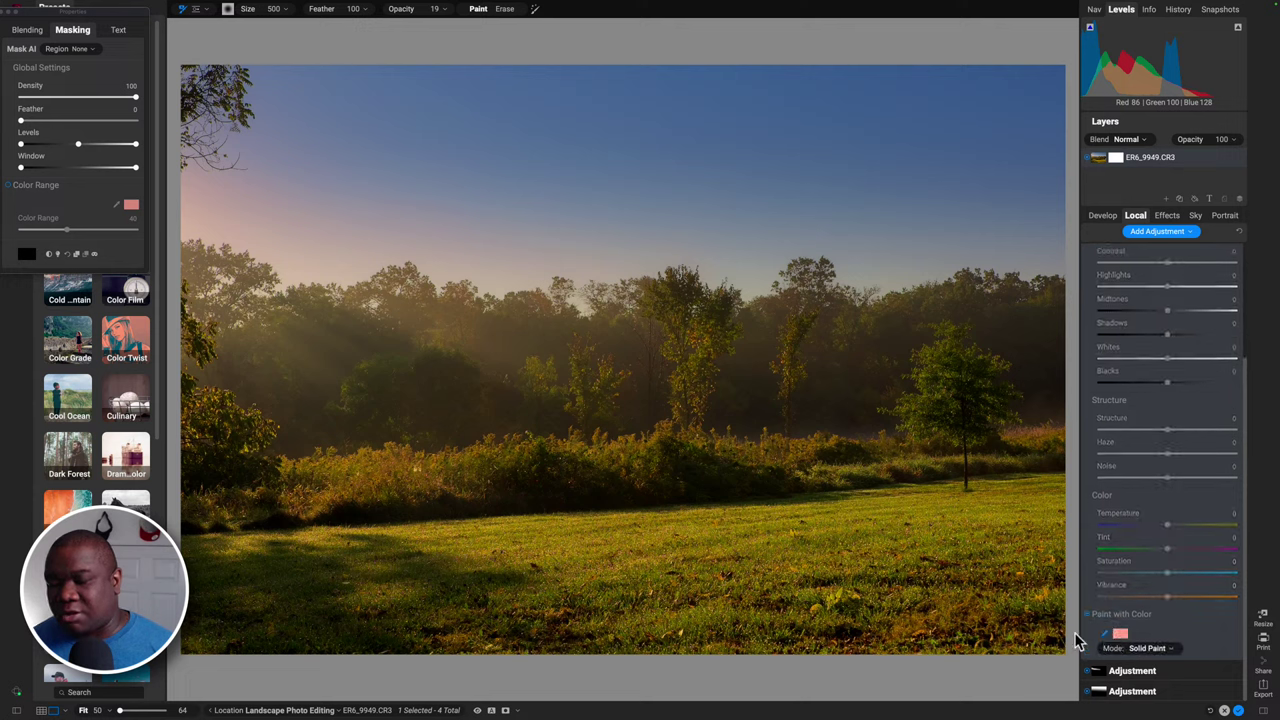
click(709, 533)
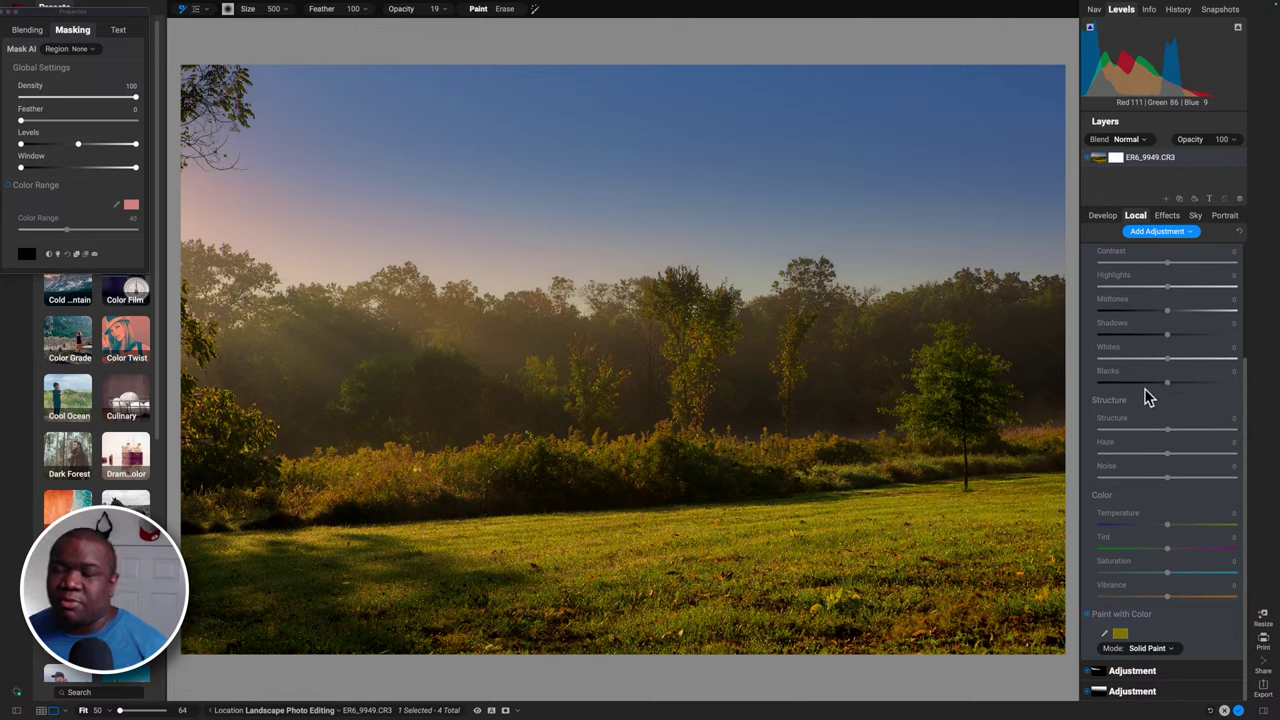
Set the new grass adjustment's blend mode to Soft Light.
click(42, 32)
click(50, 50)
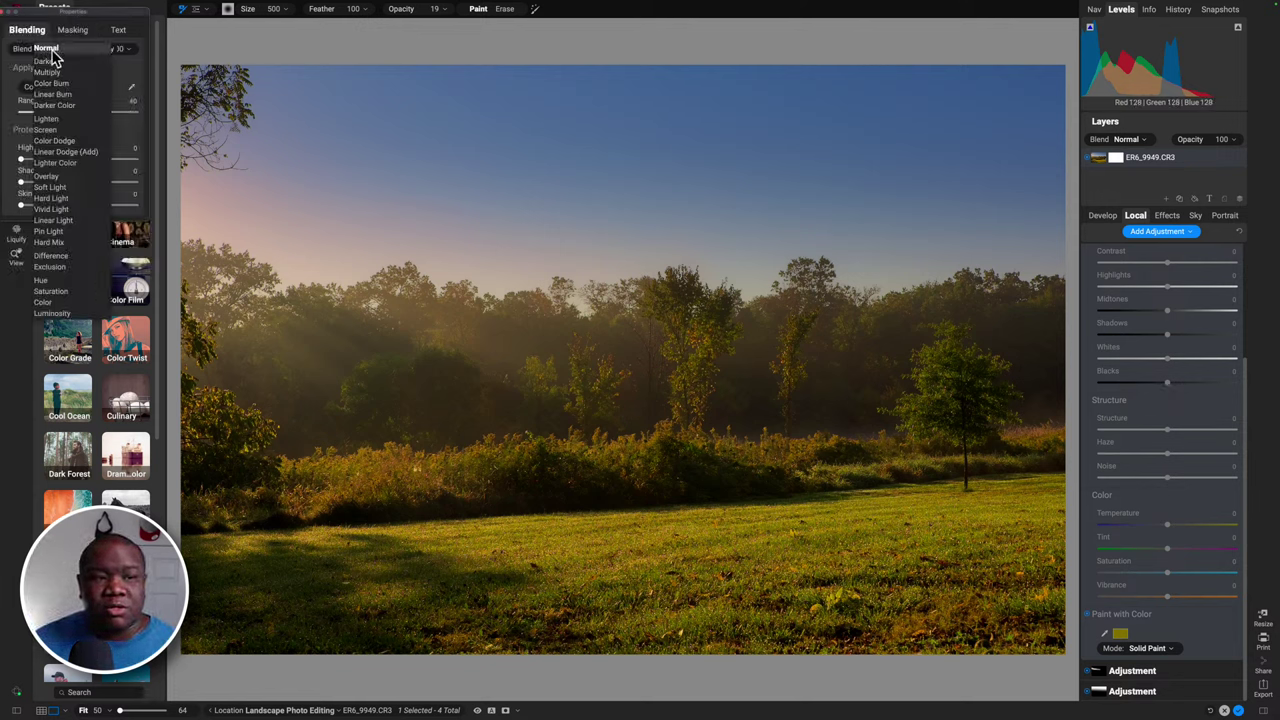
click(58, 188)
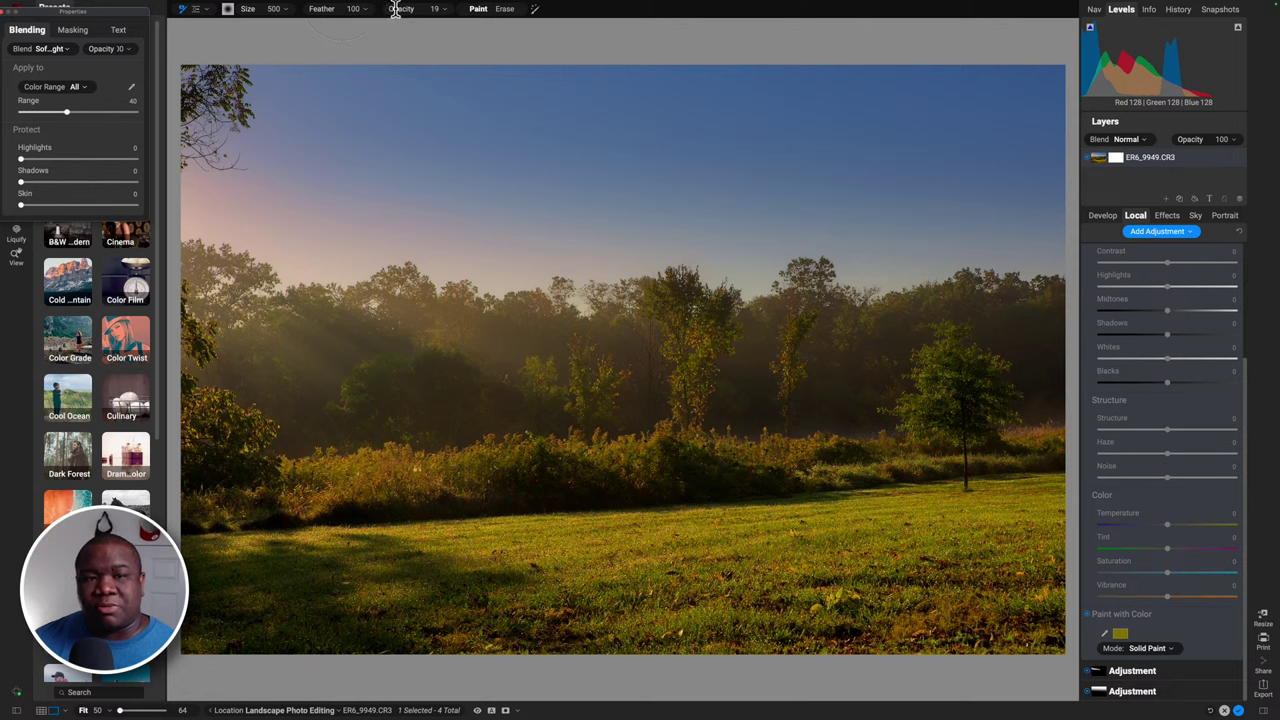
Paint the sampled colour across the sunlit grass with the brush at 49 opacity and size 600.
drag(394, 9, 420, 16)
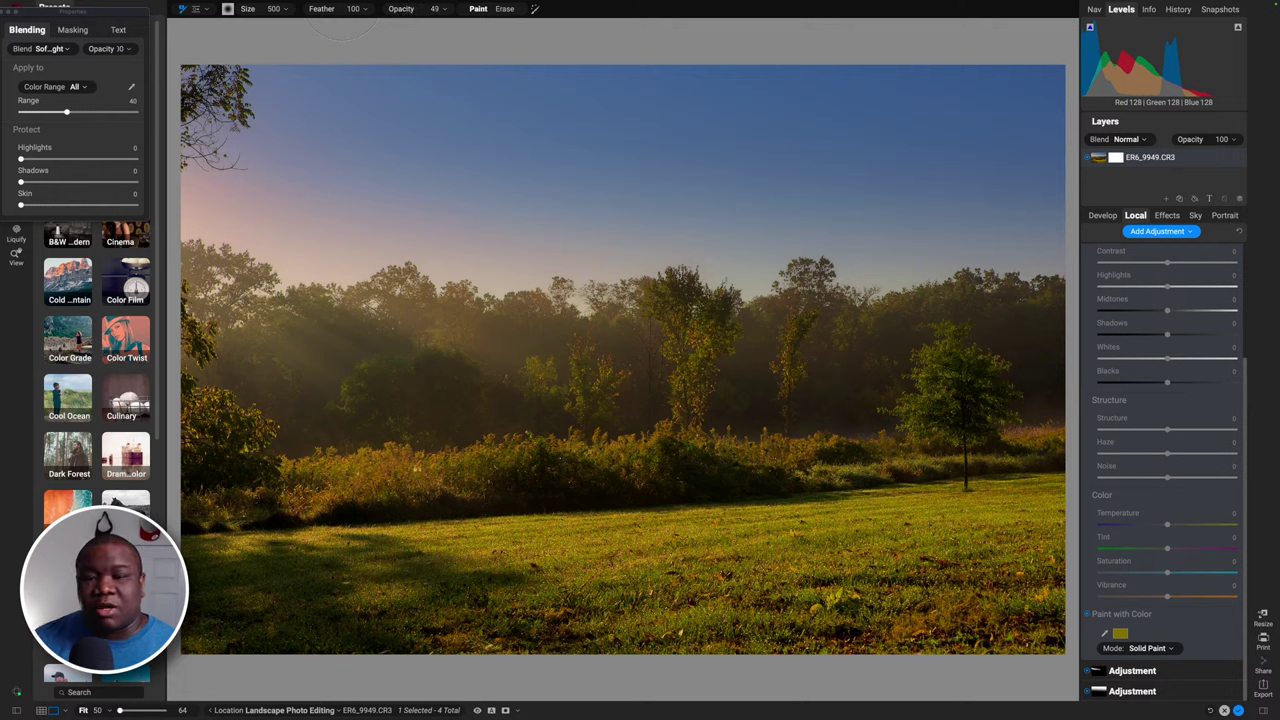
key(bracketright)
key(bracketright)
key(bracketright)
key(bracketright)
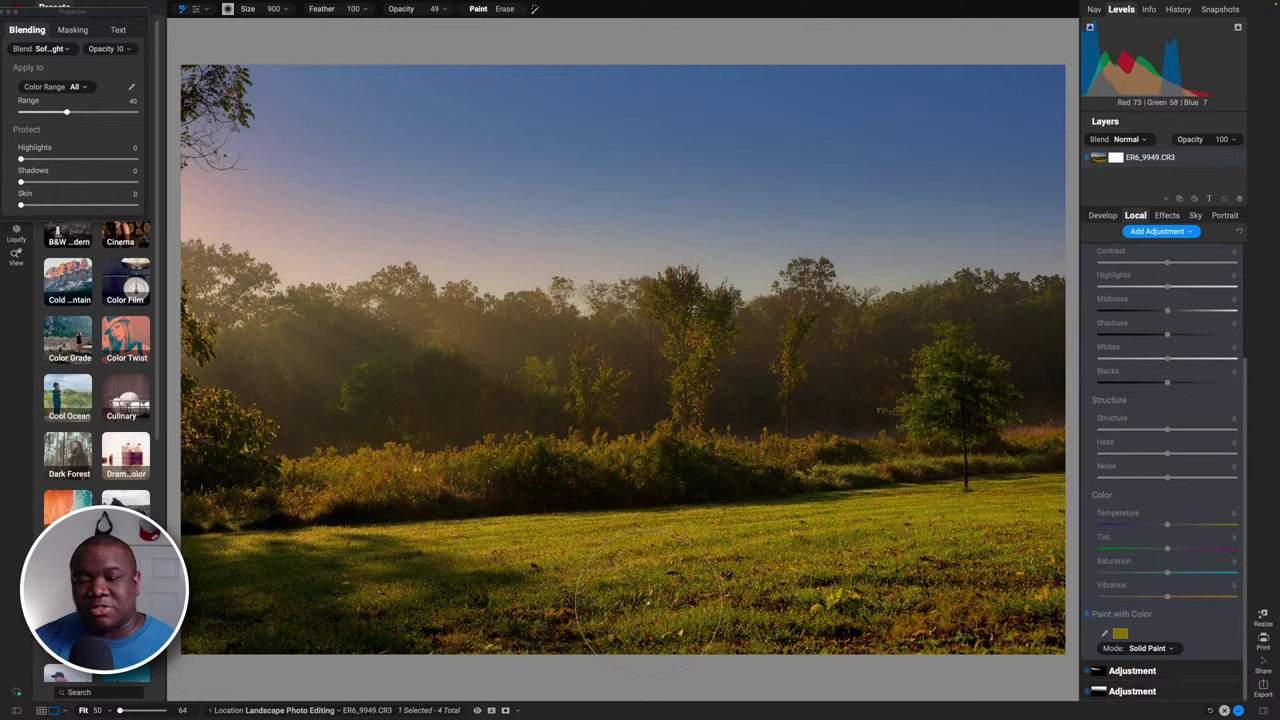
key(bracketleft)
key(bracketleft)
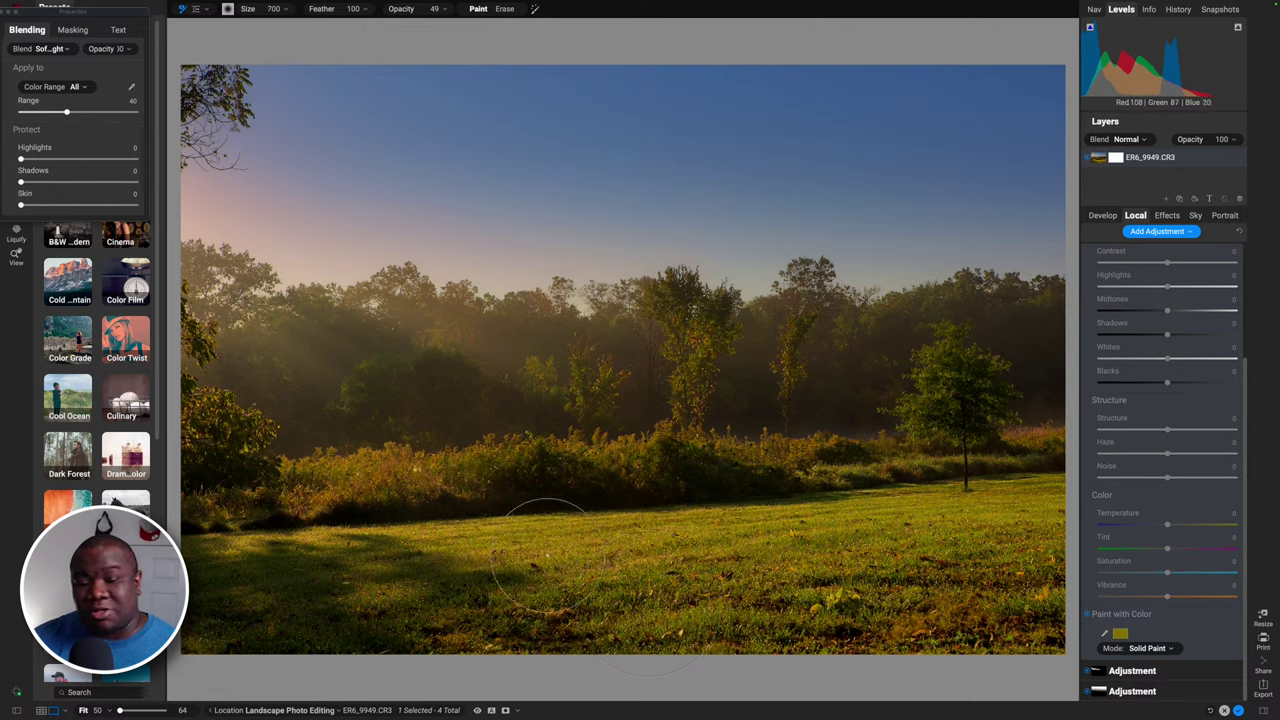
key(bracketleft)
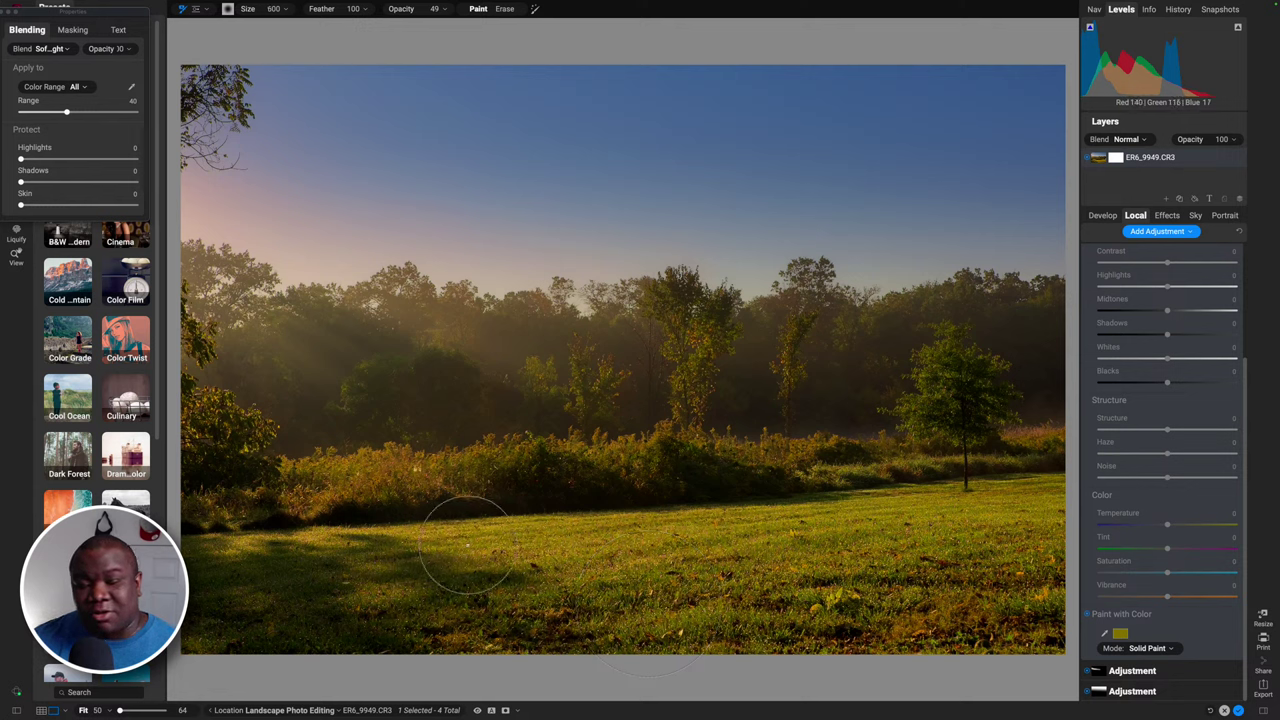
Raise the grass paint colour's brightness to 80%, and extend the painting over the sunlit grass with brush sizes between 700 and 350.
click(1121, 636)
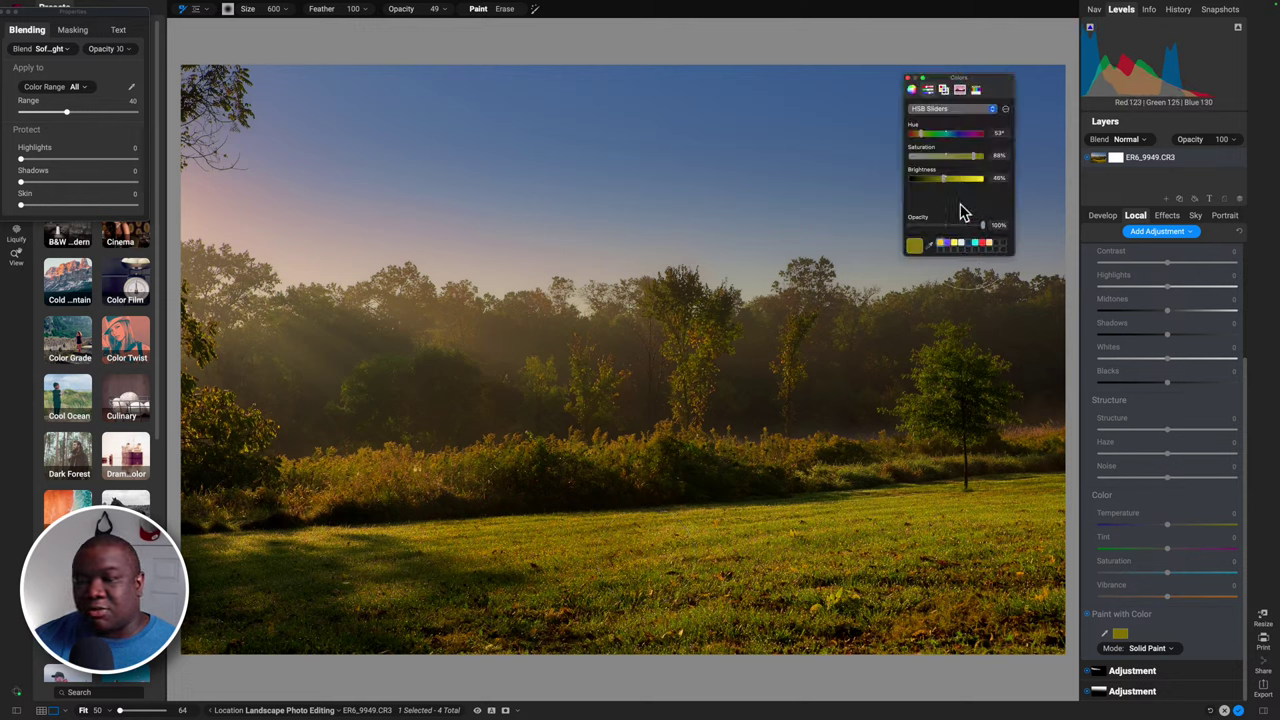
drag(944, 181, 972, 190)
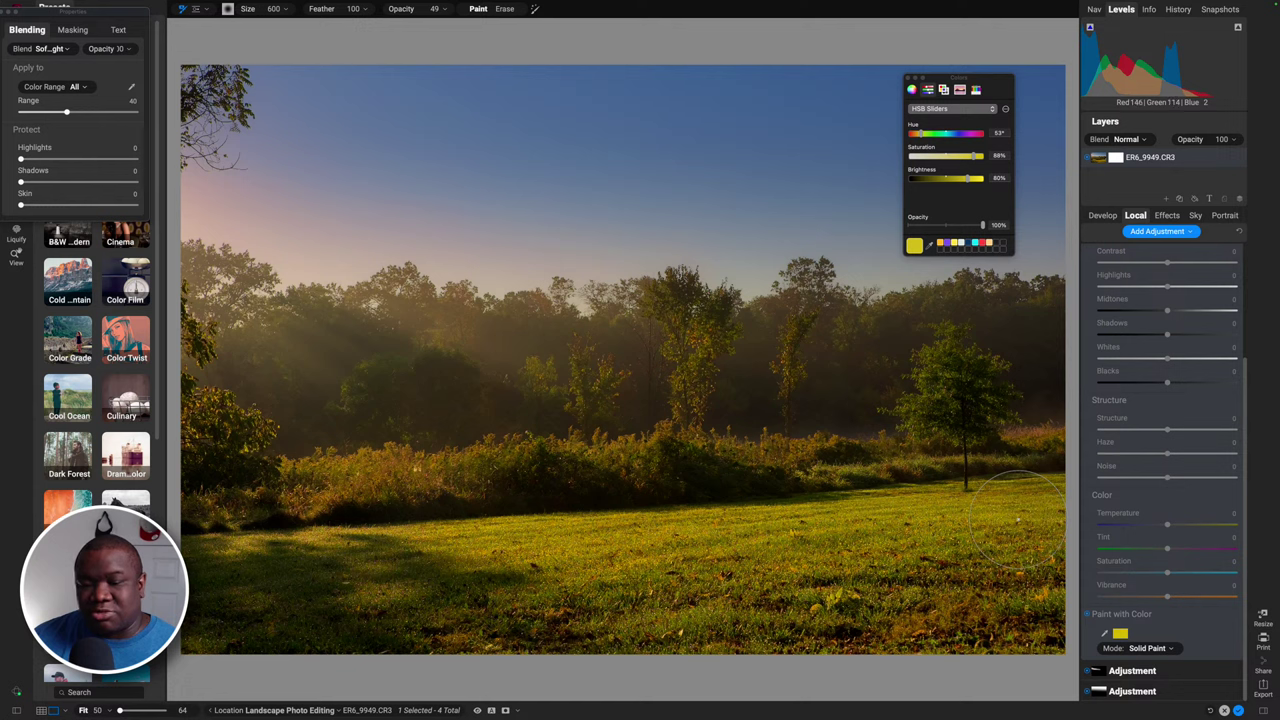
key(bracketleft)
key(bracketleft)
key(bracketleft)
key(bracketleft)
key(bracketleft)
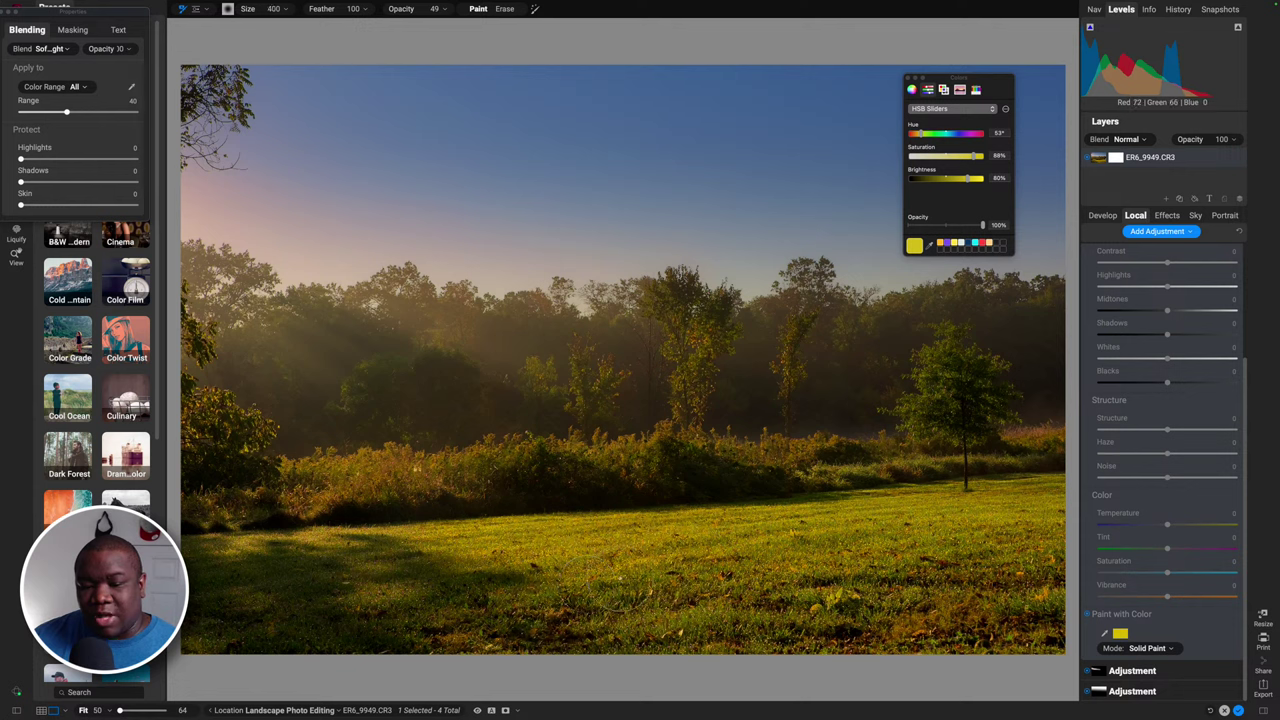
key(bracketright)
key(bracketright)
key(bracketright)
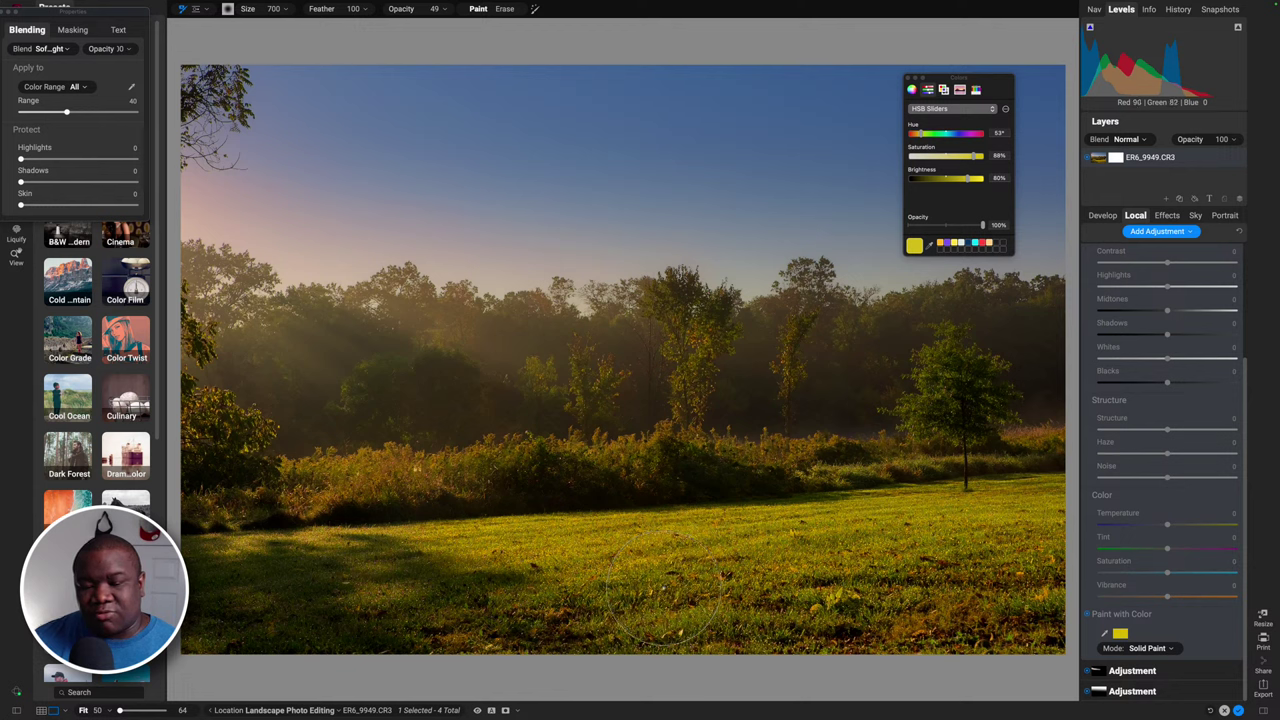
mouse_move(810, 568)
mouse_down()
mouse_move(1014, 532)
mouse_move(960, 572)
mouse_move(1000, 570)
mouse_move(1040, 525)
mouse_move(947, 527)
mouse_up()
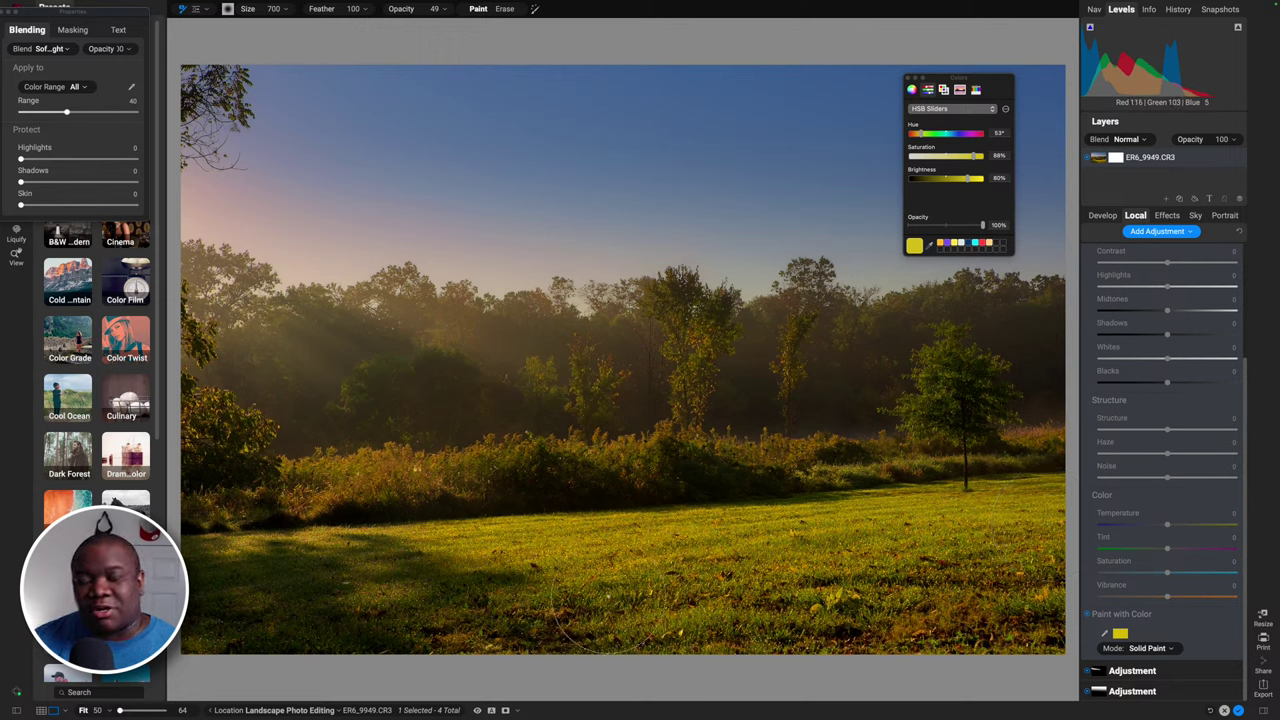
key(bracketleft)
key(bracketleft)
key(bracketleft)
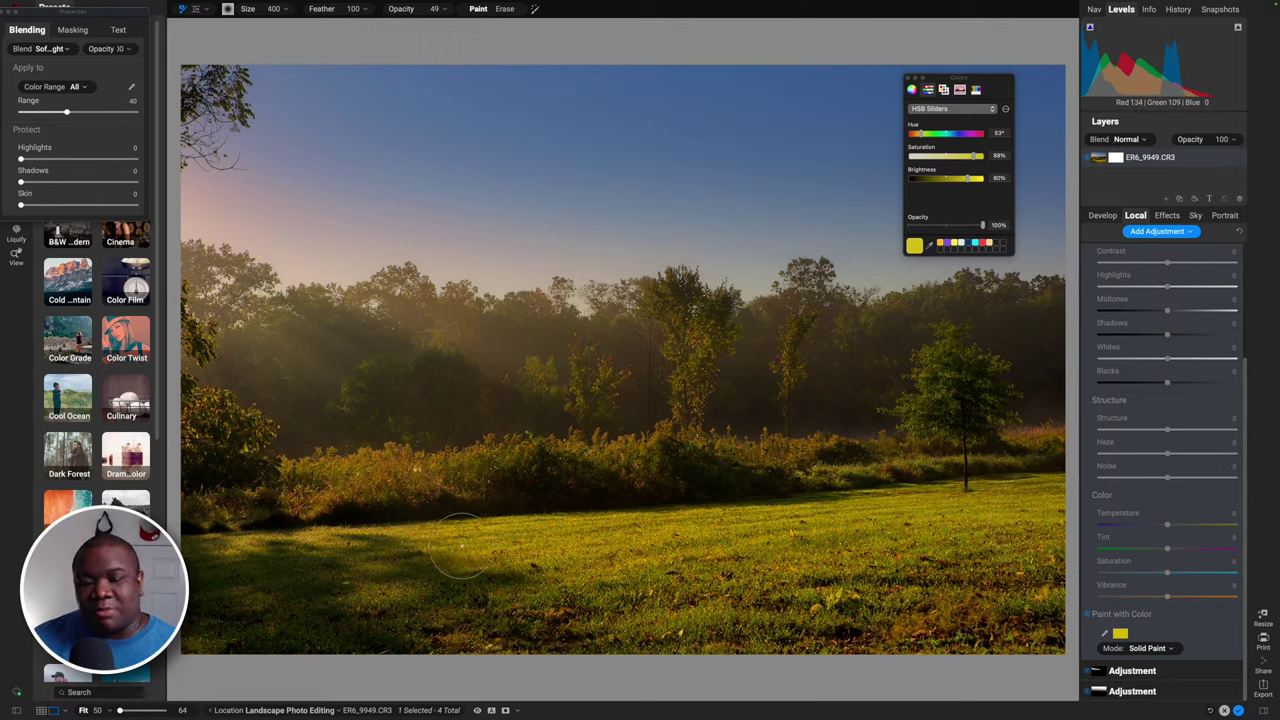
key(bracketleft)
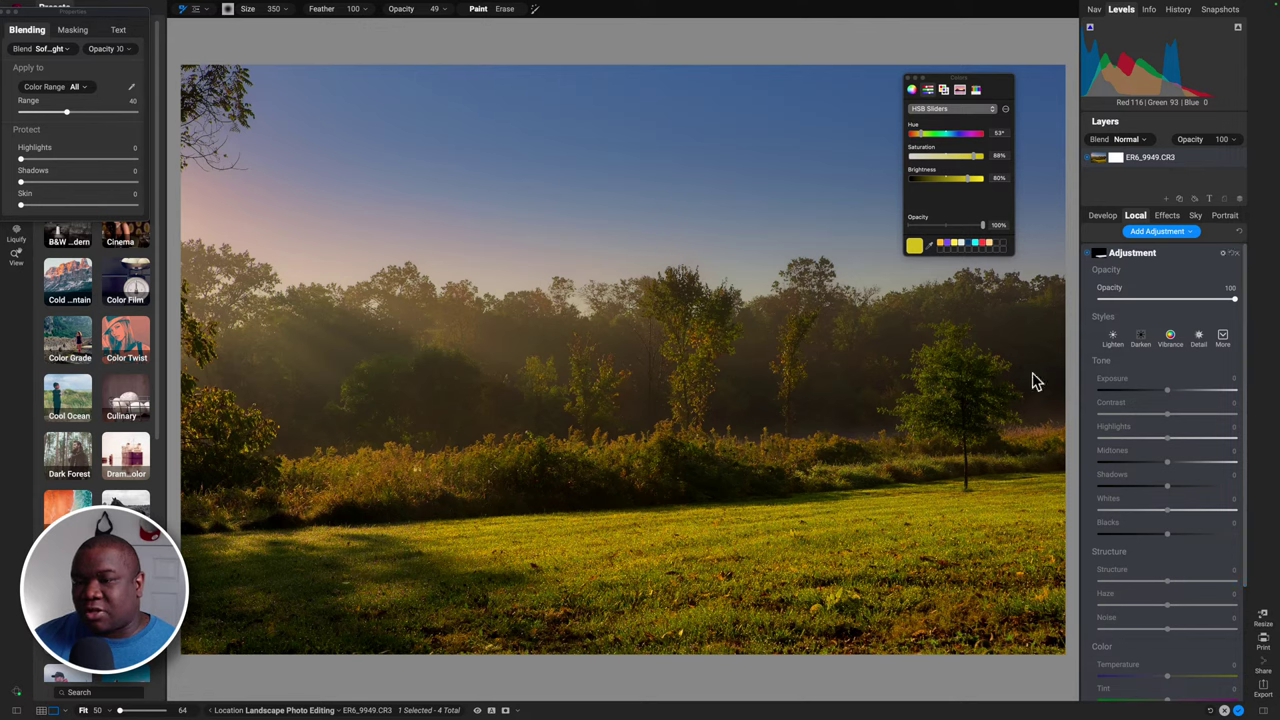
Inspect the painted grass mask, and compare the photo with the grass adjustment off and on.
key(super+m)
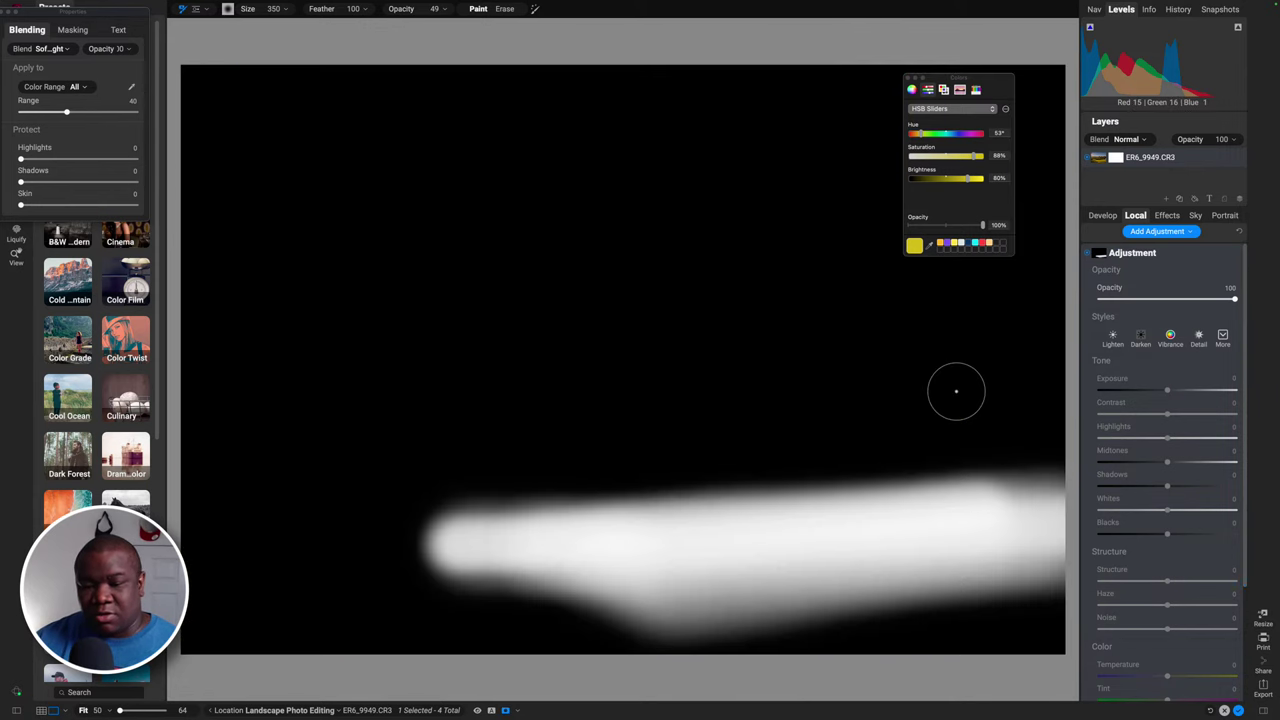
key(super+m)
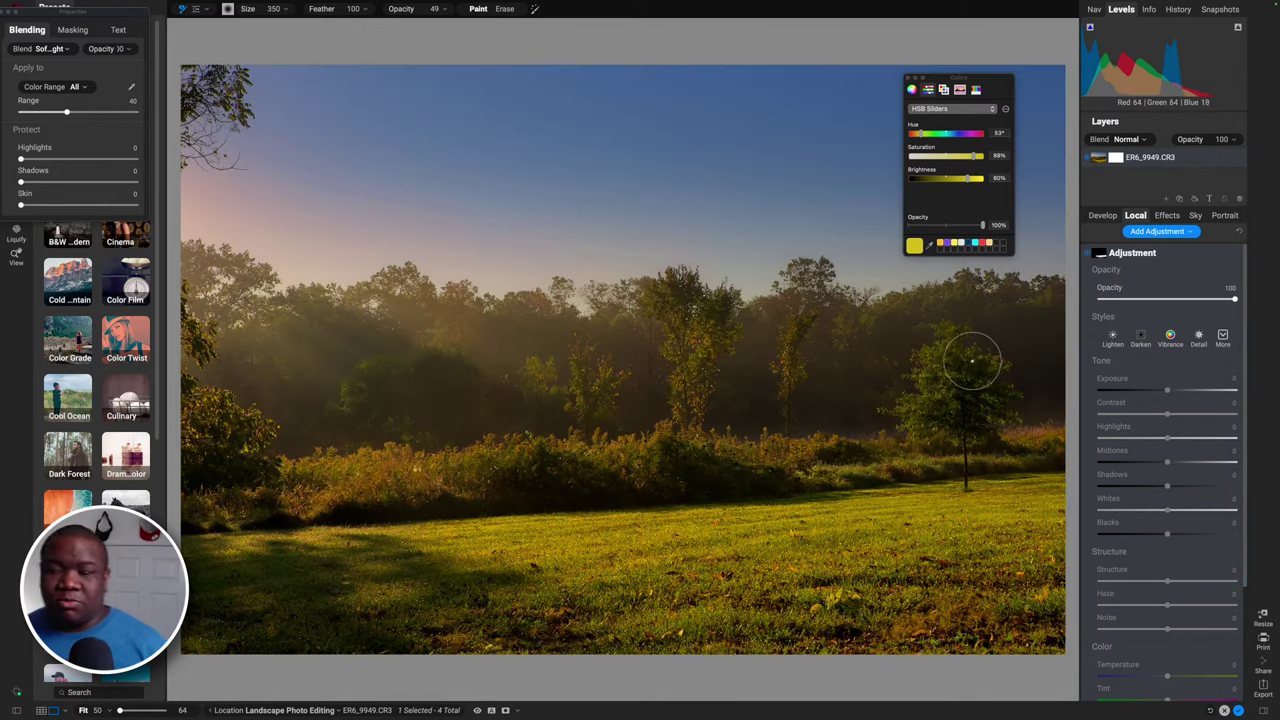
click(1090, 258)
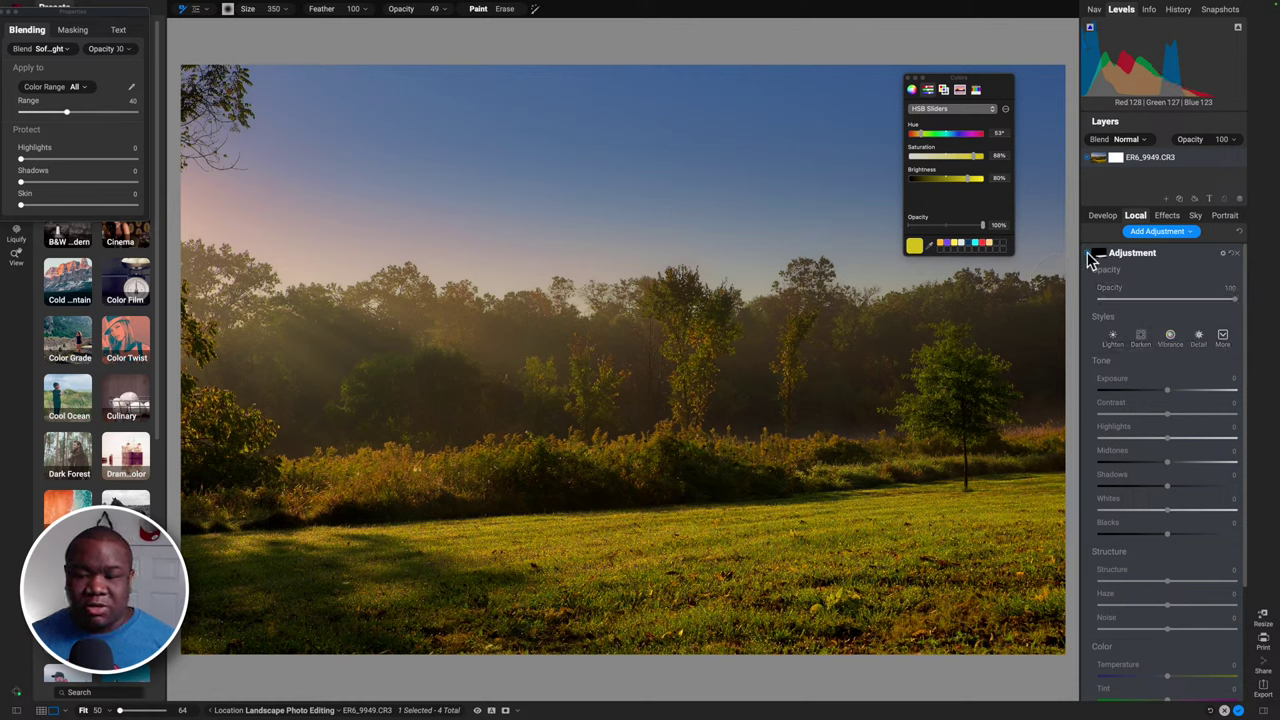
click(1090, 258)
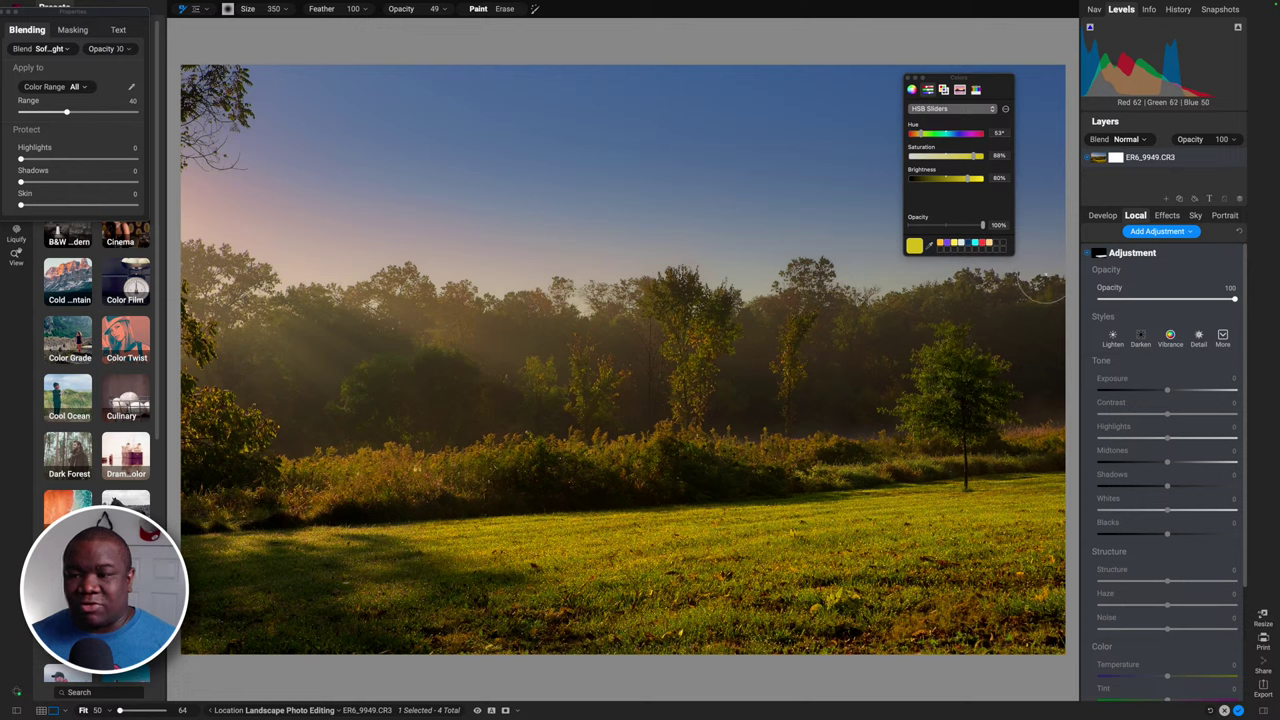
click(1097, 255)
click(1097, 255)
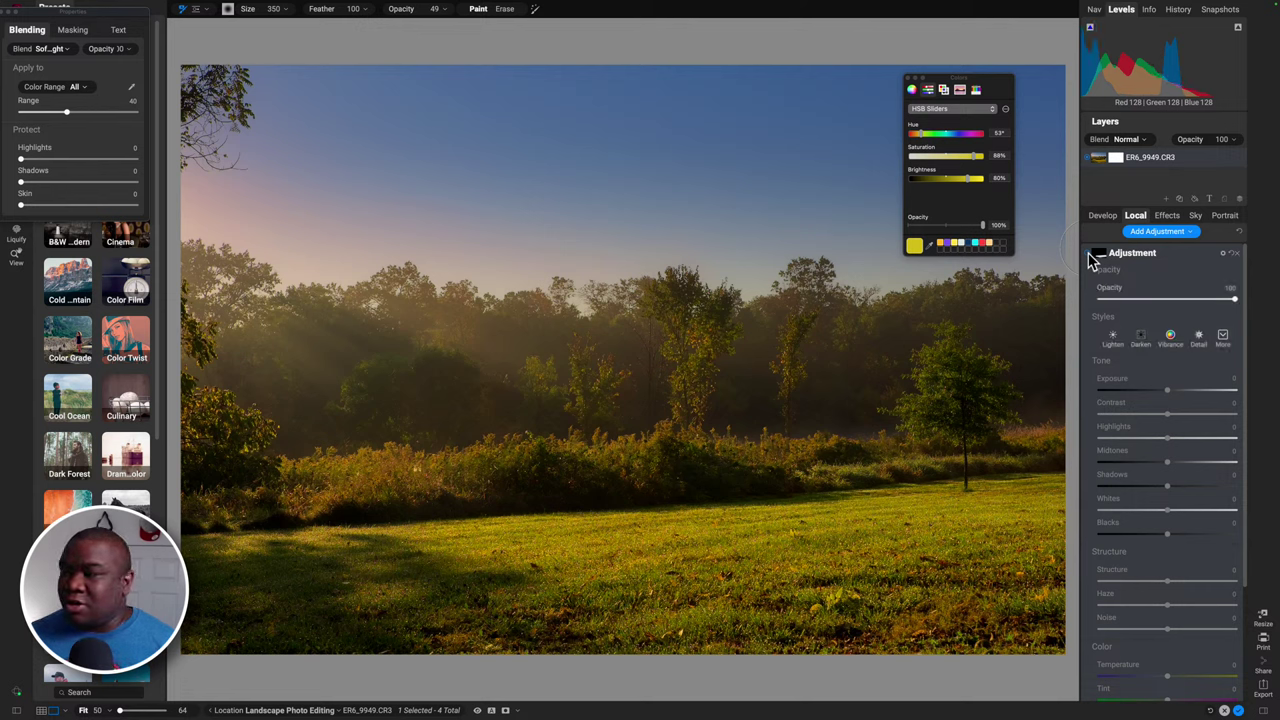
click(1097, 255)
click(1097, 255)
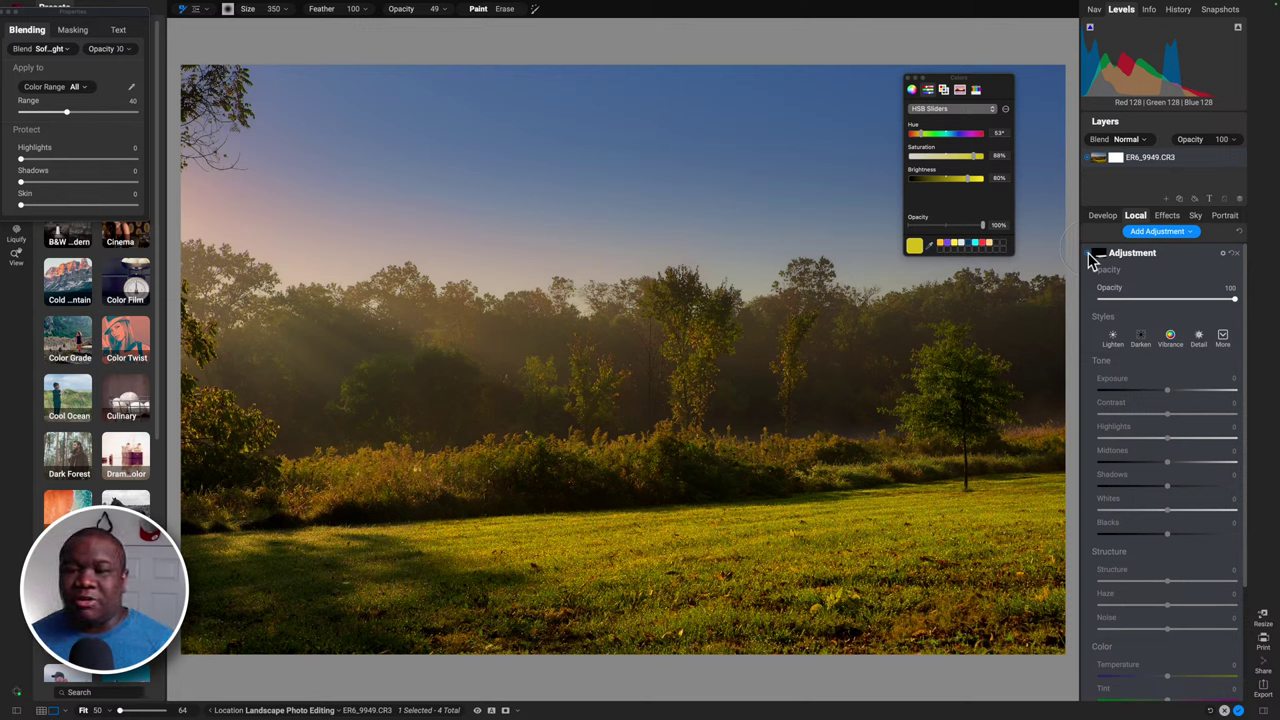
click(1097, 255)
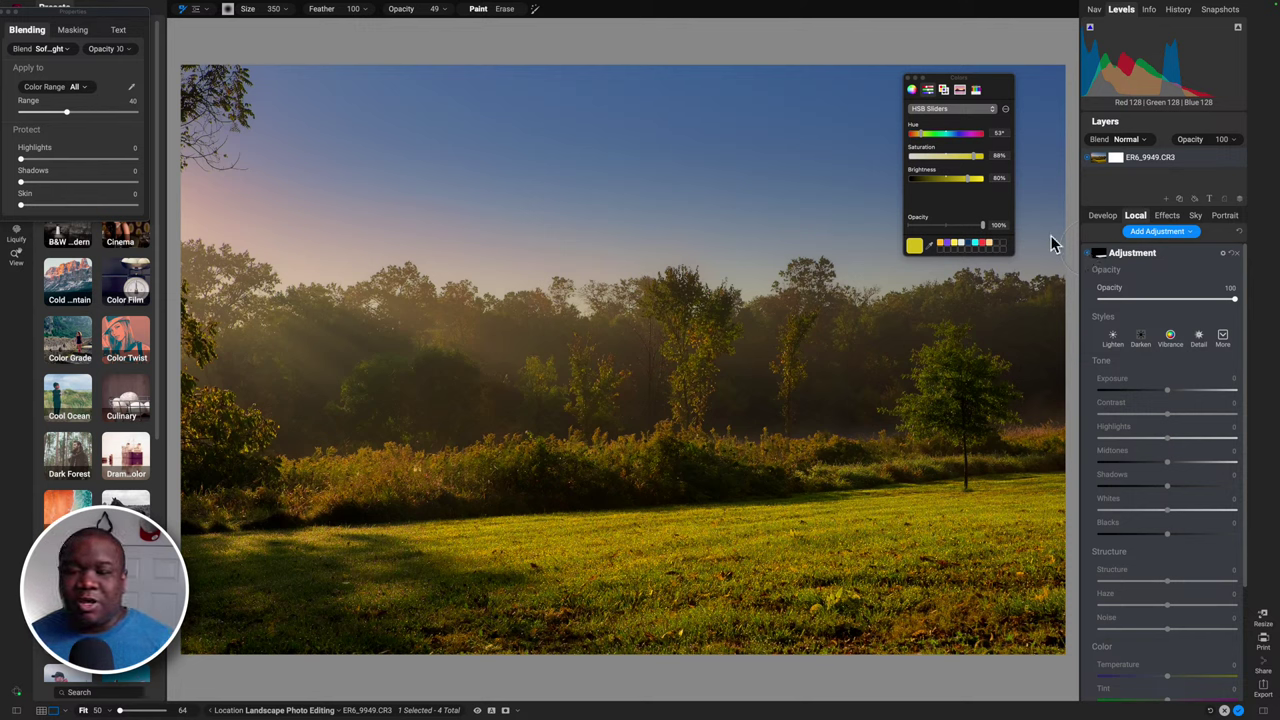
Set the grass paint colour's hue to 51°, and compare the photo with the adjustment off and on.
click(922, 137)
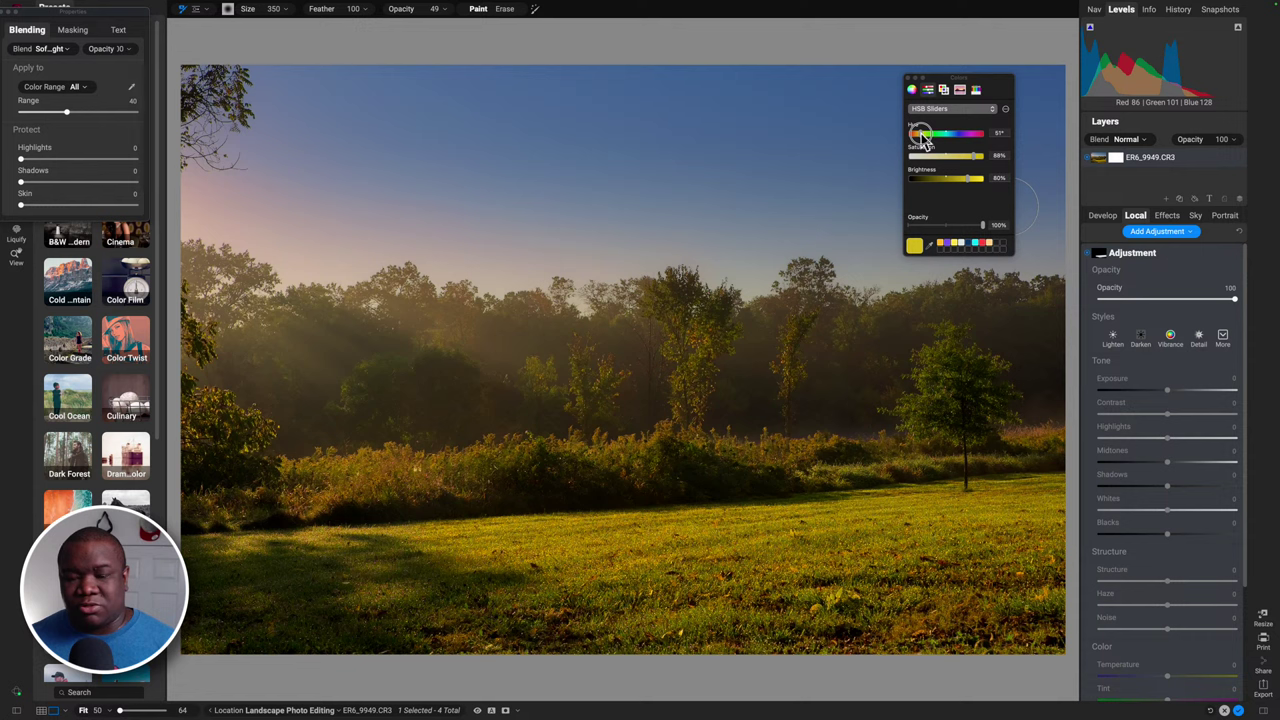
click(1093, 255)
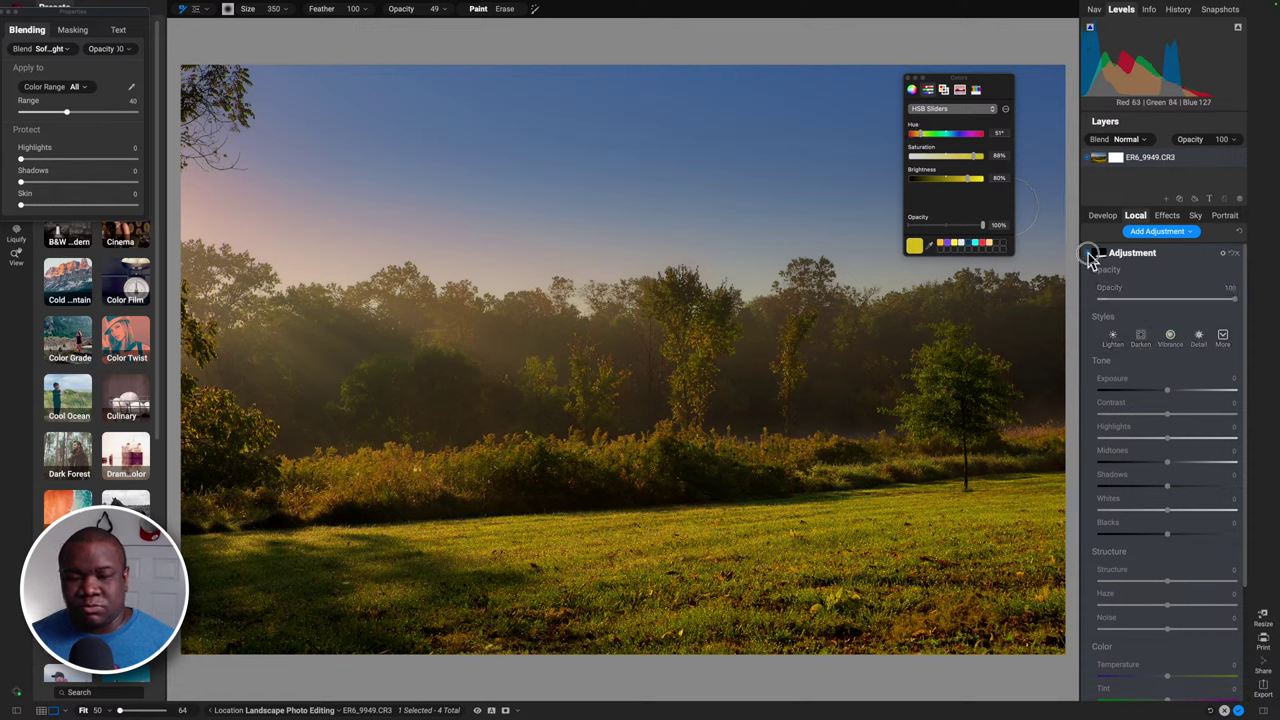
click(1093, 255)
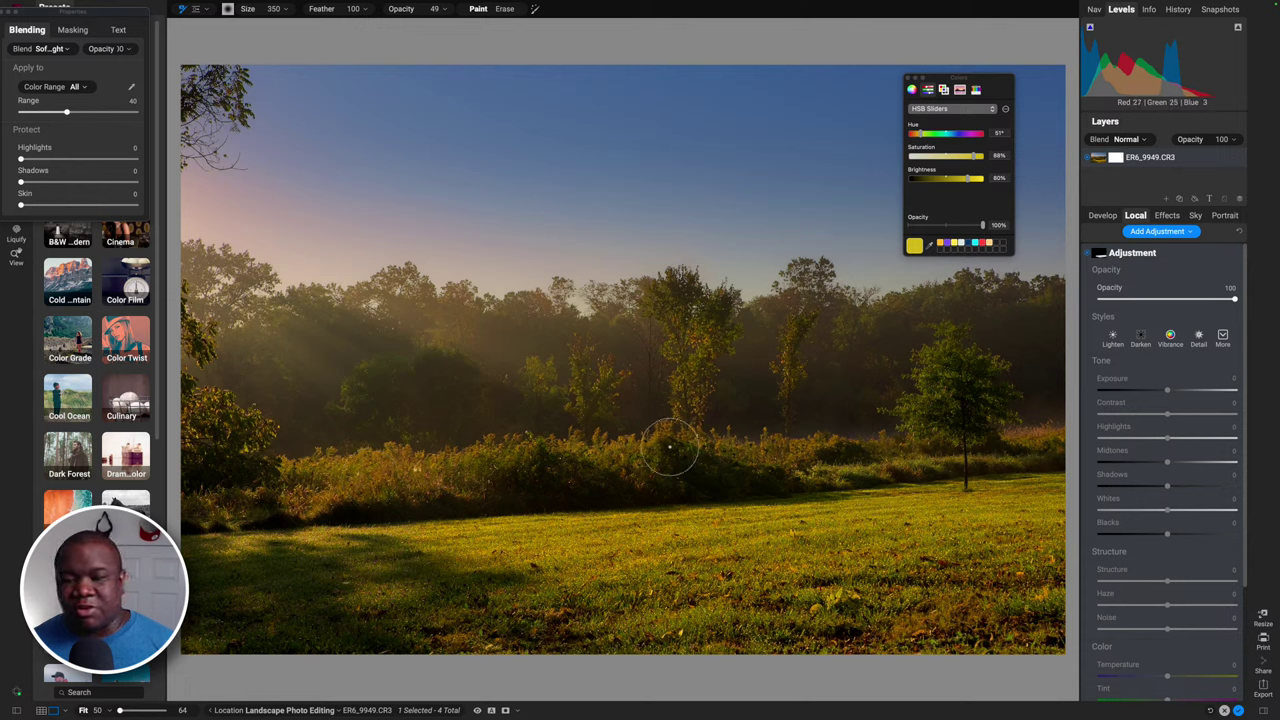
Collapse the grass adjustment, add another local adjustment with Paint with Color enabled, and sample its colour from the brush at the field's left edge.
click(1140, 253)
click(1125, 296)
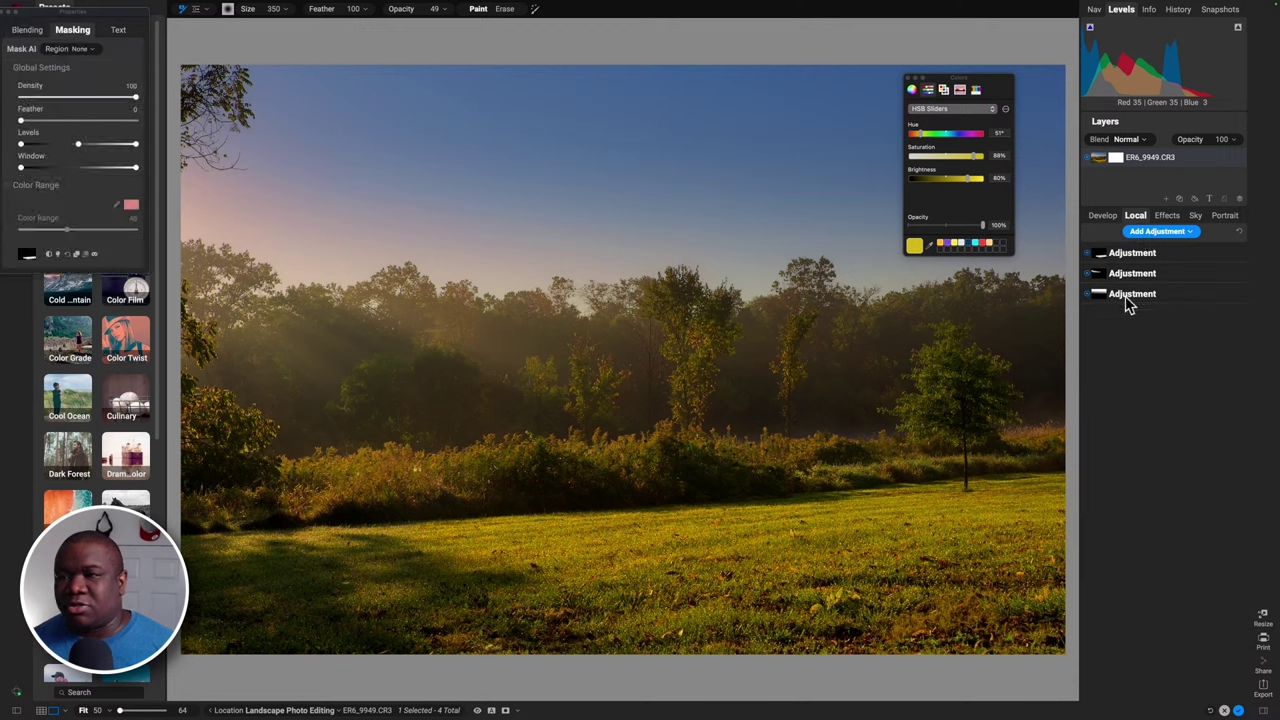
click(1125, 296)
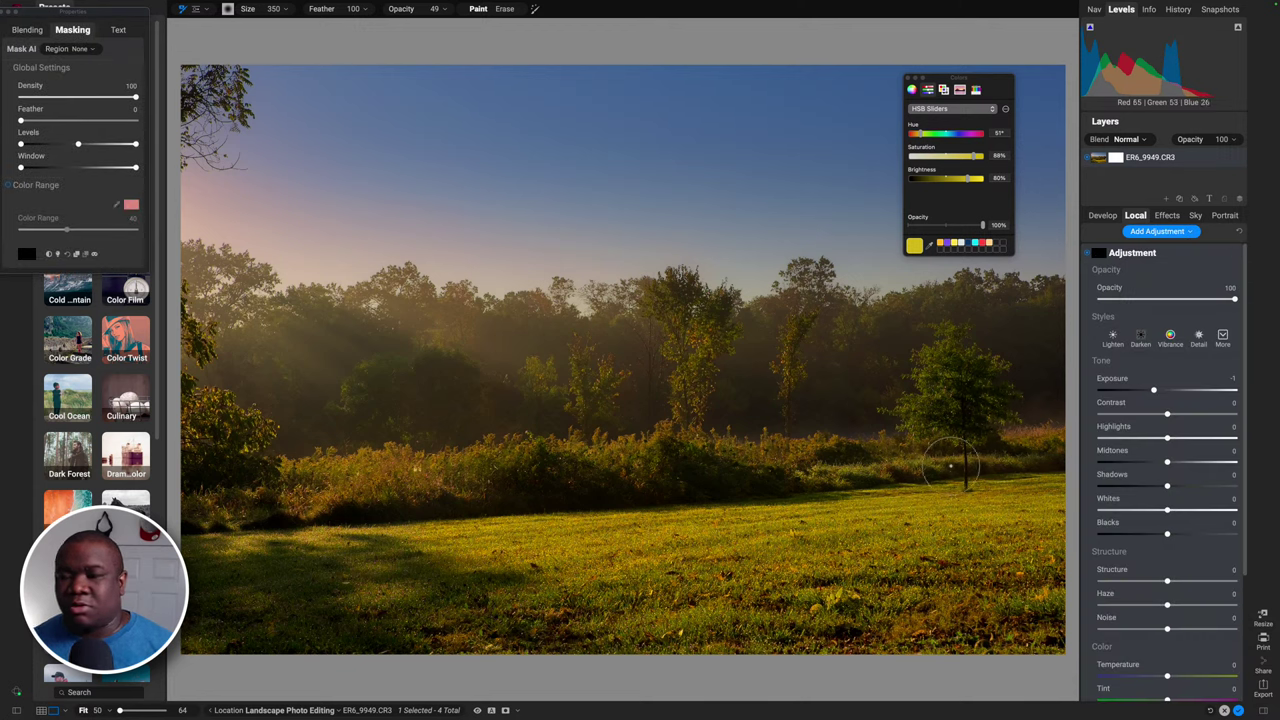
scroll(1150, 590, down, 4)
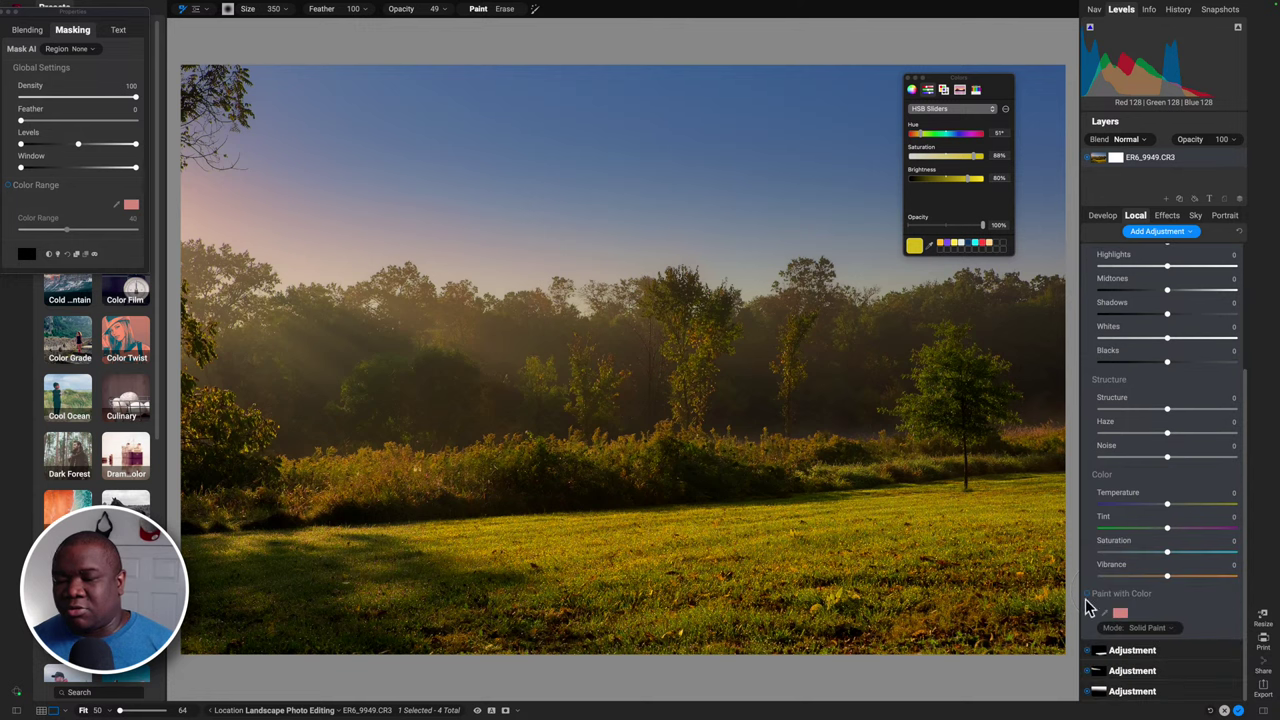
click(1090, 598)
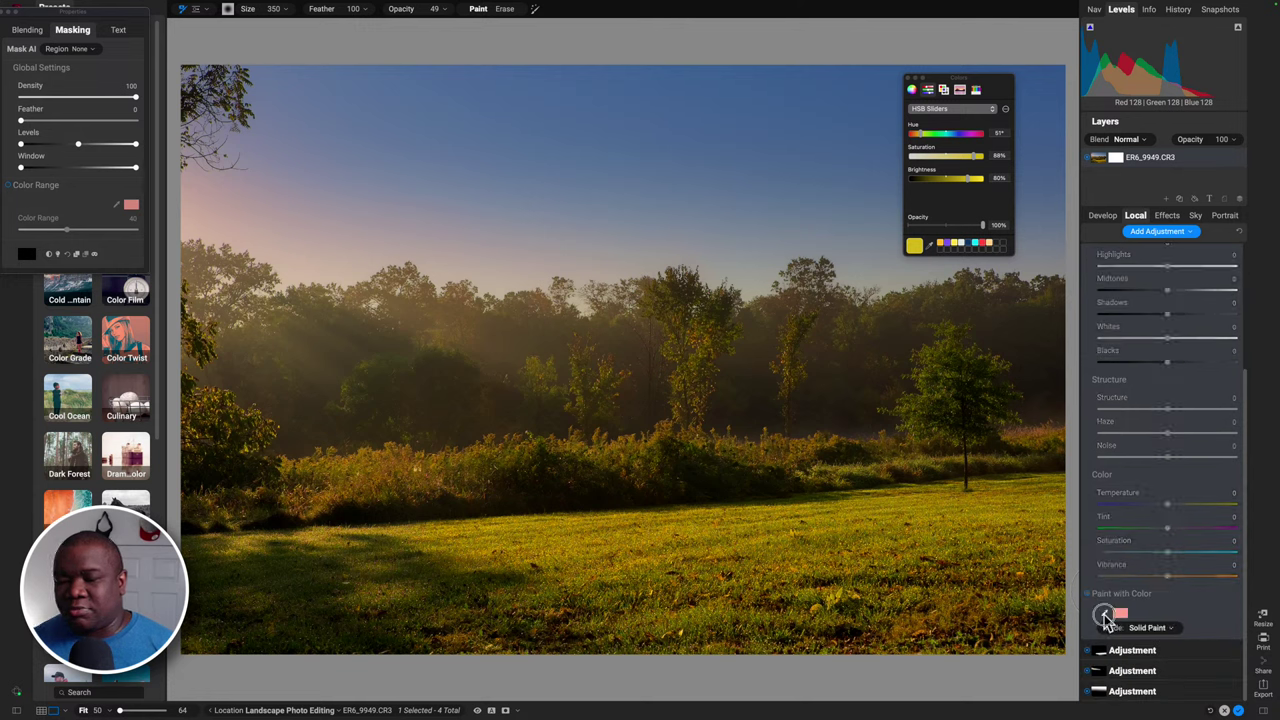
alt+click(382, 470)
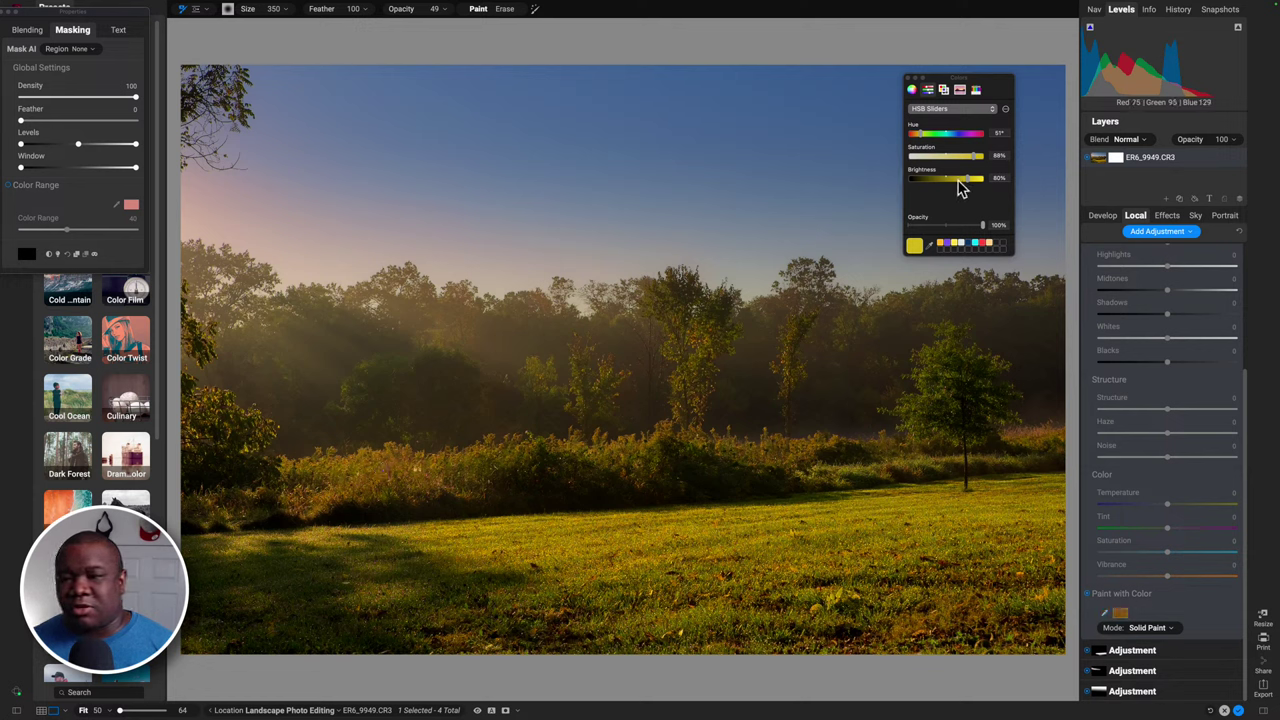
Raise the sampled colour's brightness to 76%, and paint over the left part of the tall brush with a brush up to size 400.
click(1121, 614)
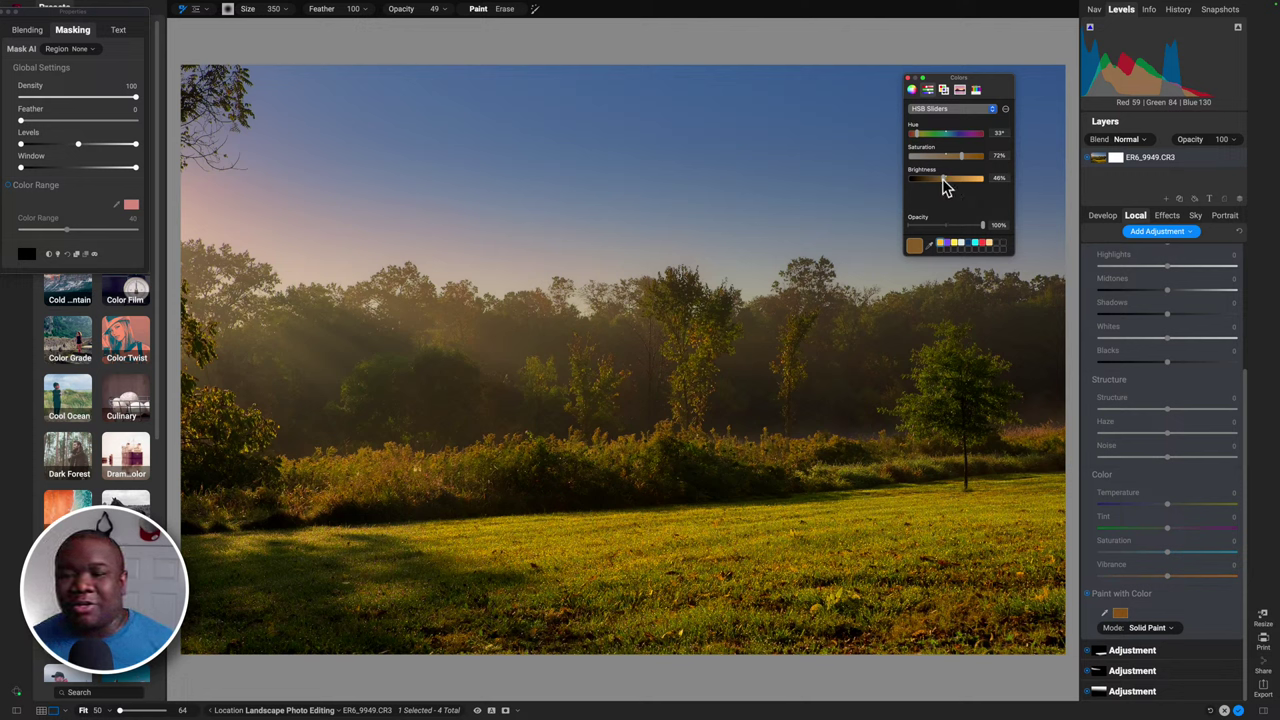
drag(945, 187, 969, 187)
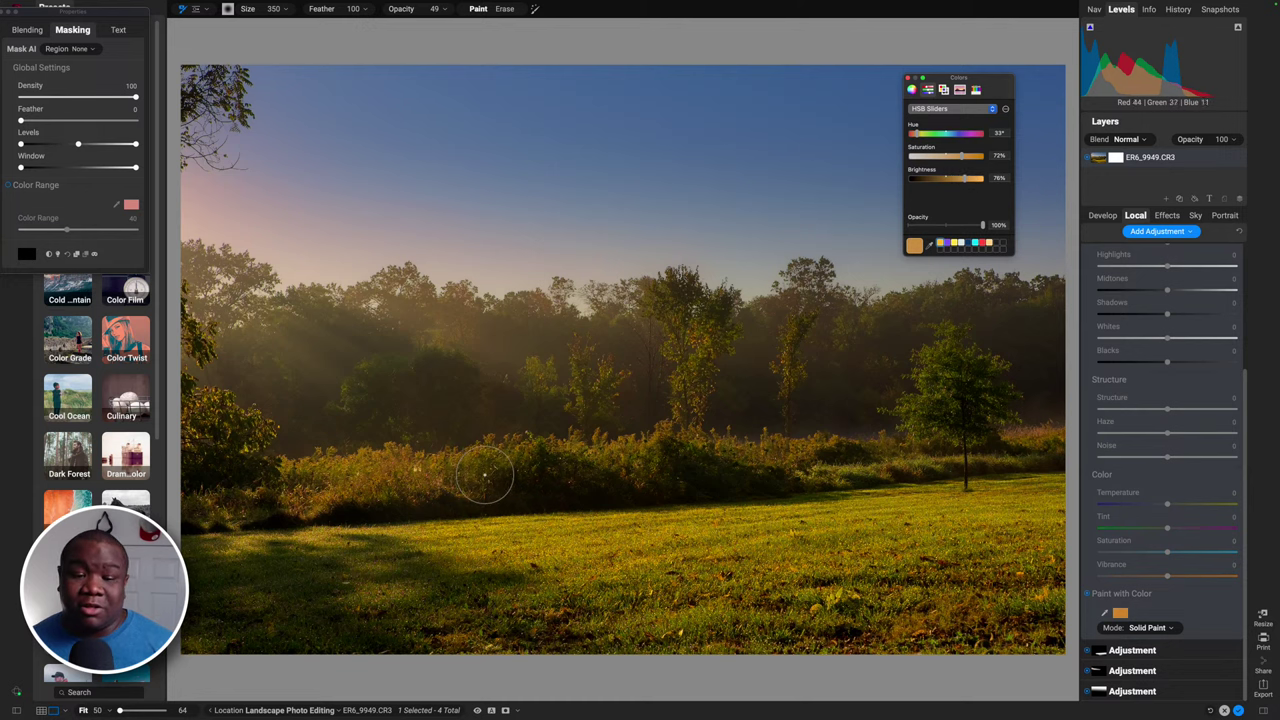
click(405, 472)
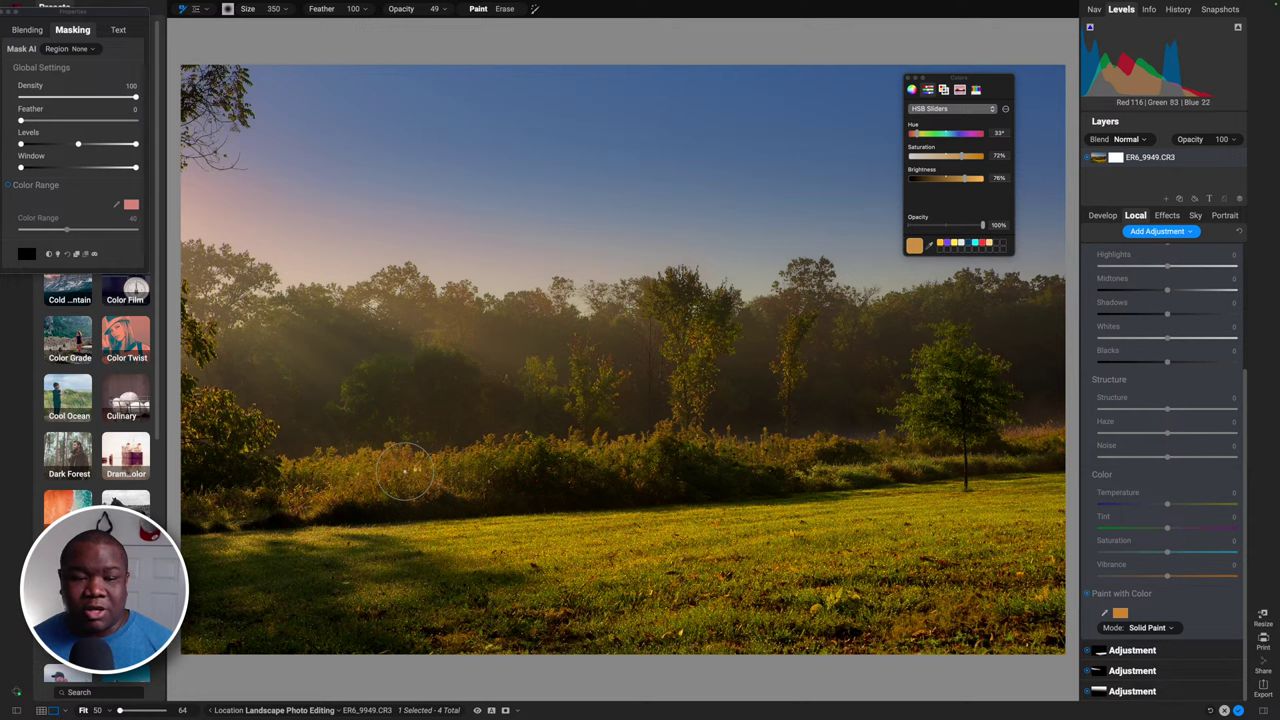
click(405, 472)
key(bracketright)
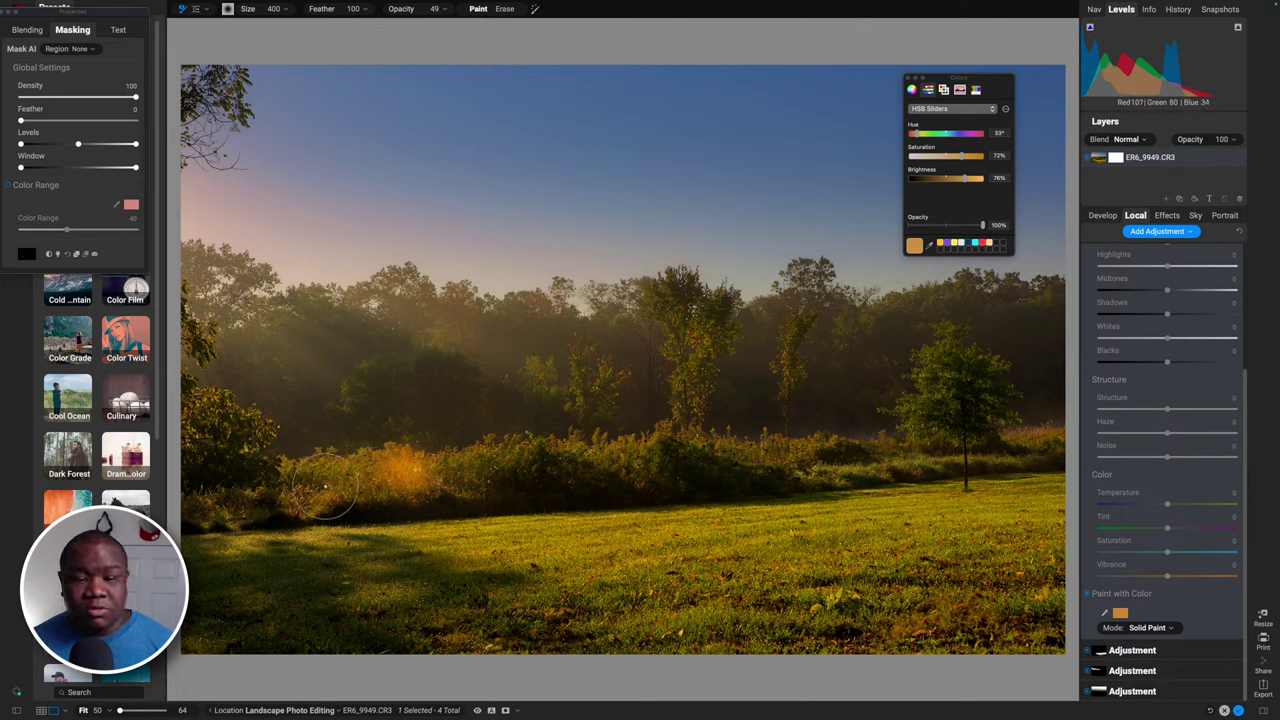
mouse_move(331, 487)
mouse_down()
mouse_move(510, 458)
mouse_move(535, 512)
mouse_up()
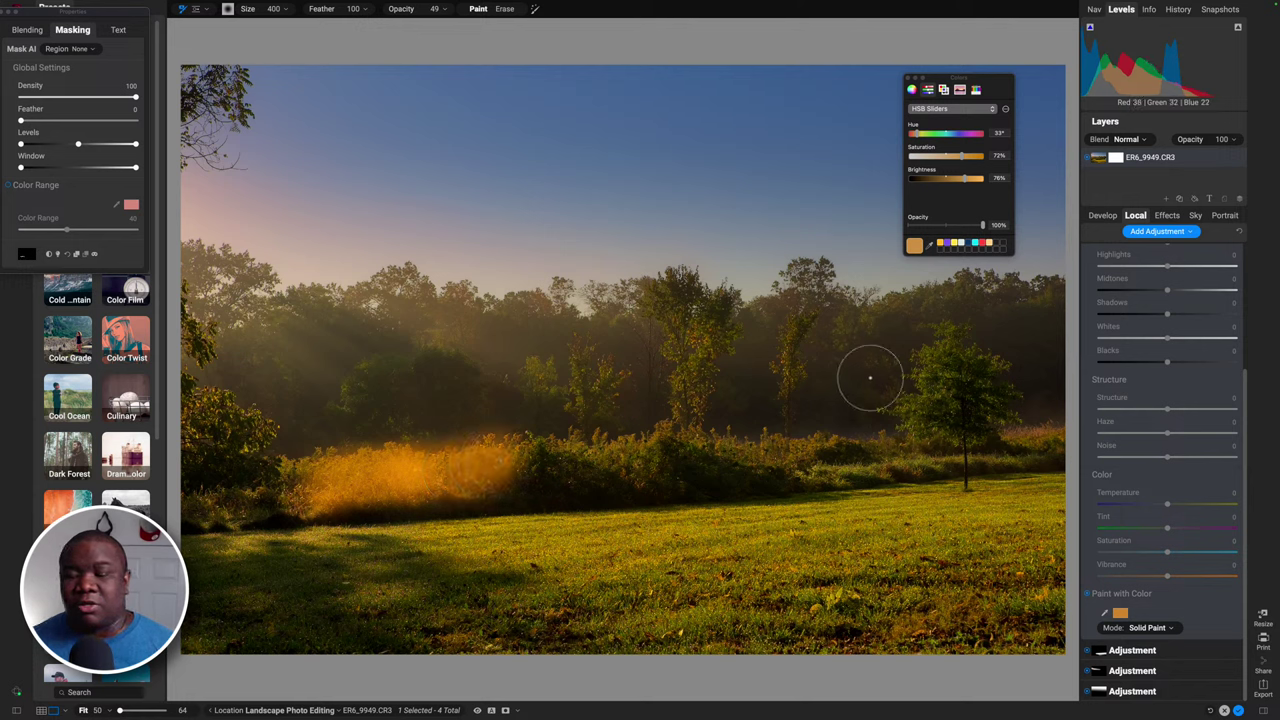
Set the brush paint colour's brightness to 47%, and set the adjustment's blending protection to 100 for shadows and 89 for skin.
drag(974, 187, 944, 188)
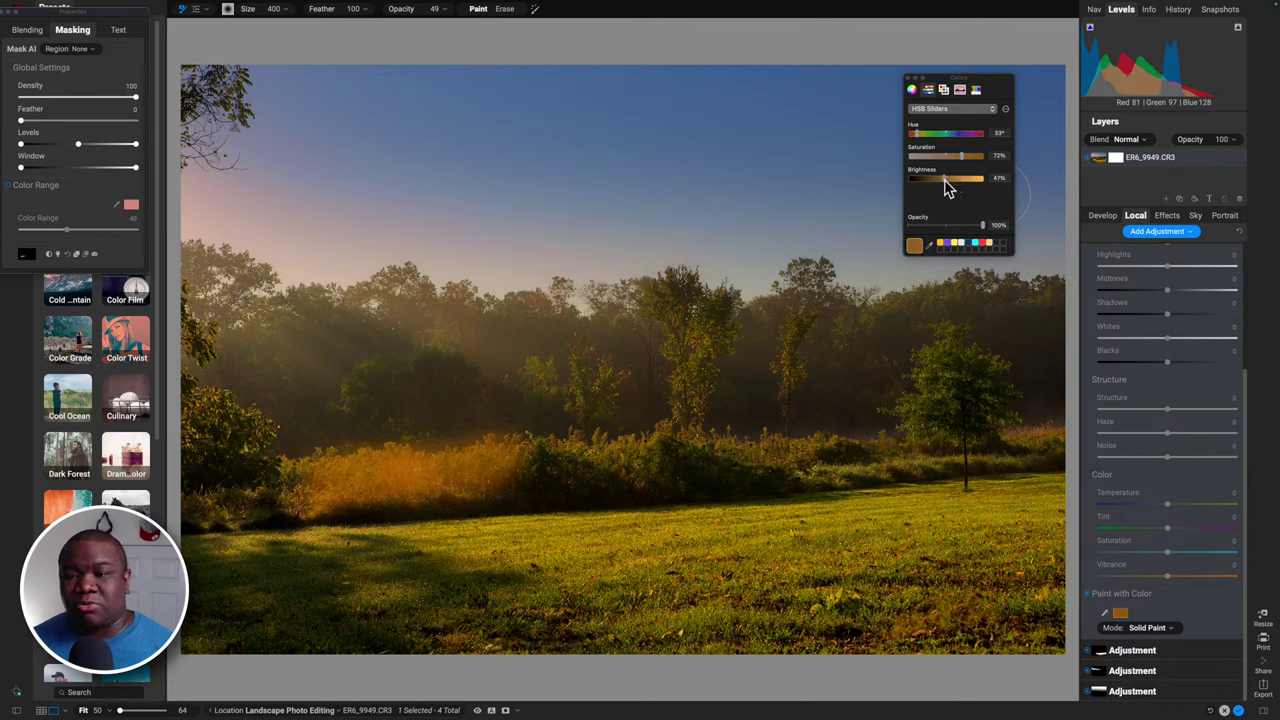
click(22, 33)
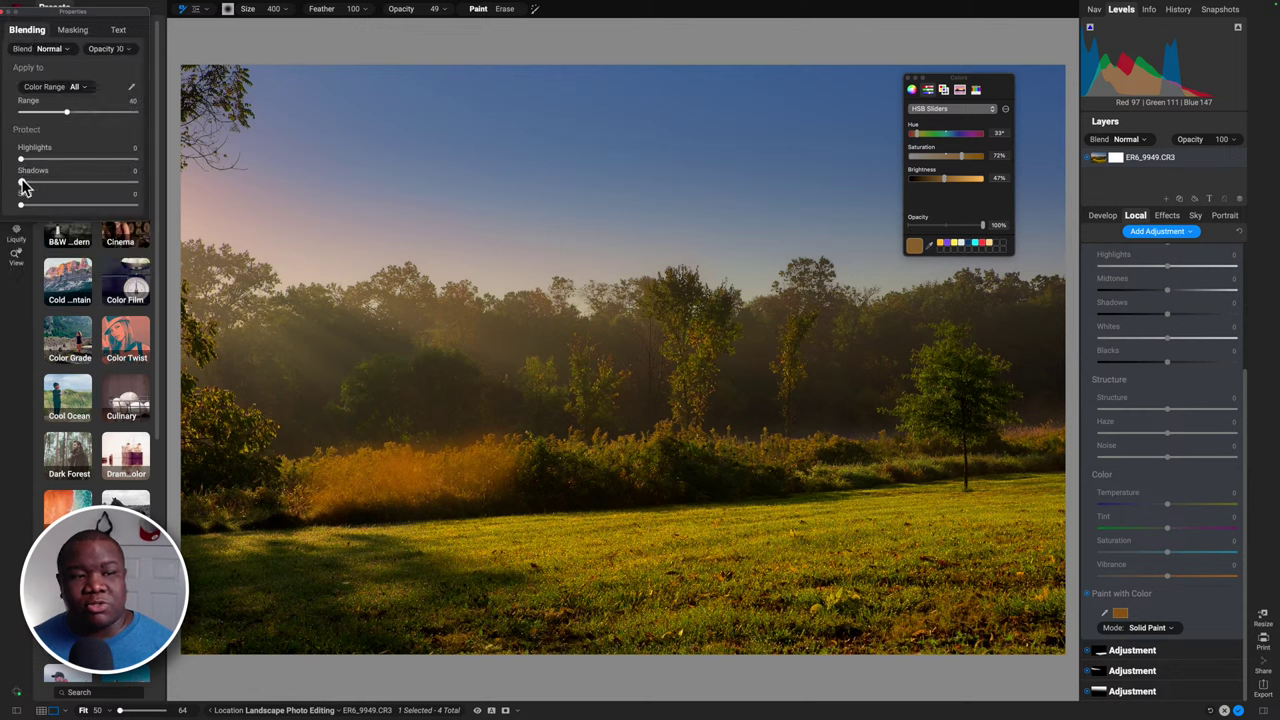
drag(21, 182, 166, 186)
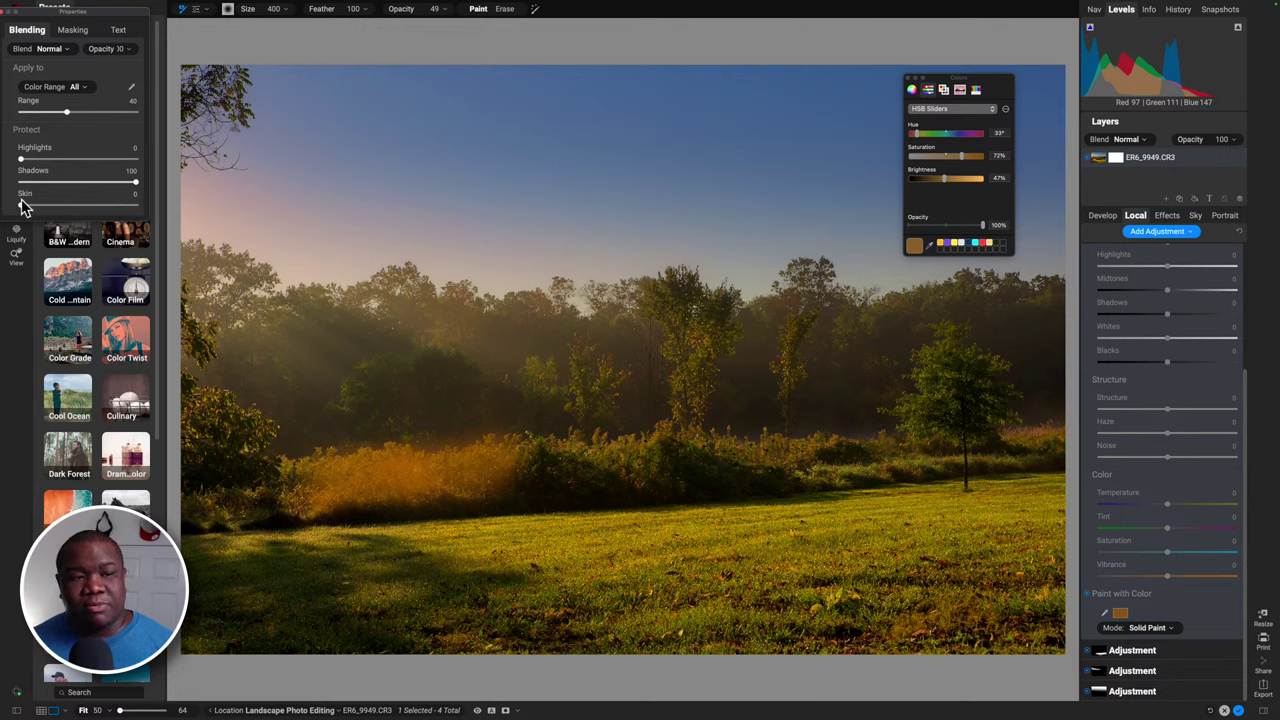
drag(22, 205, 123, 208)
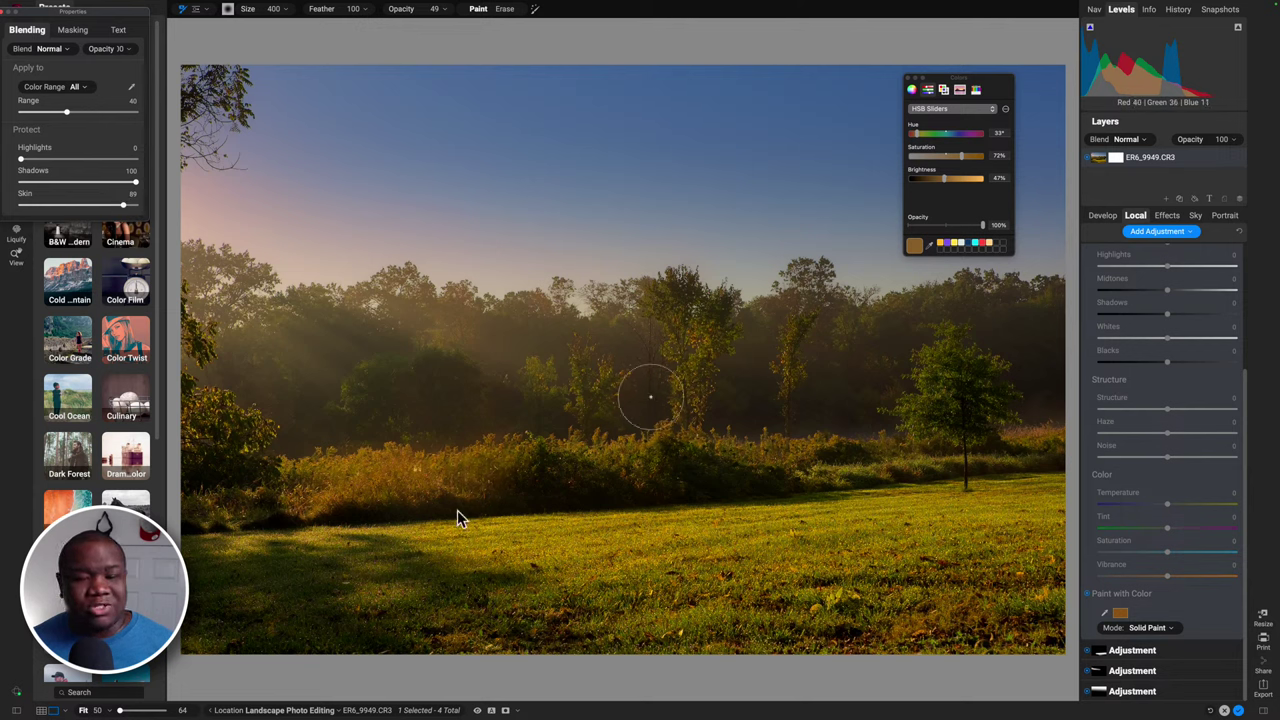
Compare the photo with the brush adjustment off and on, and set its exposure to 0, highlights to 15 and temperature to 5.
scroll(1234, 423, up, 5)
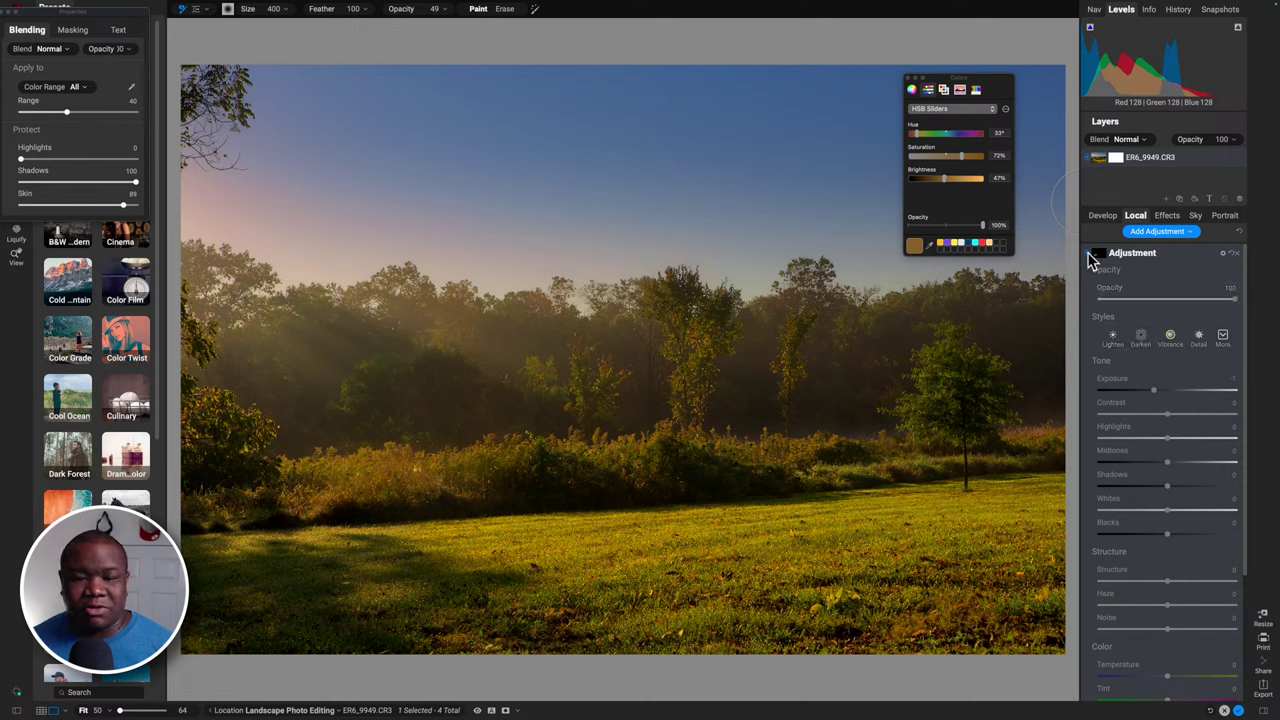
click(1090, 258)
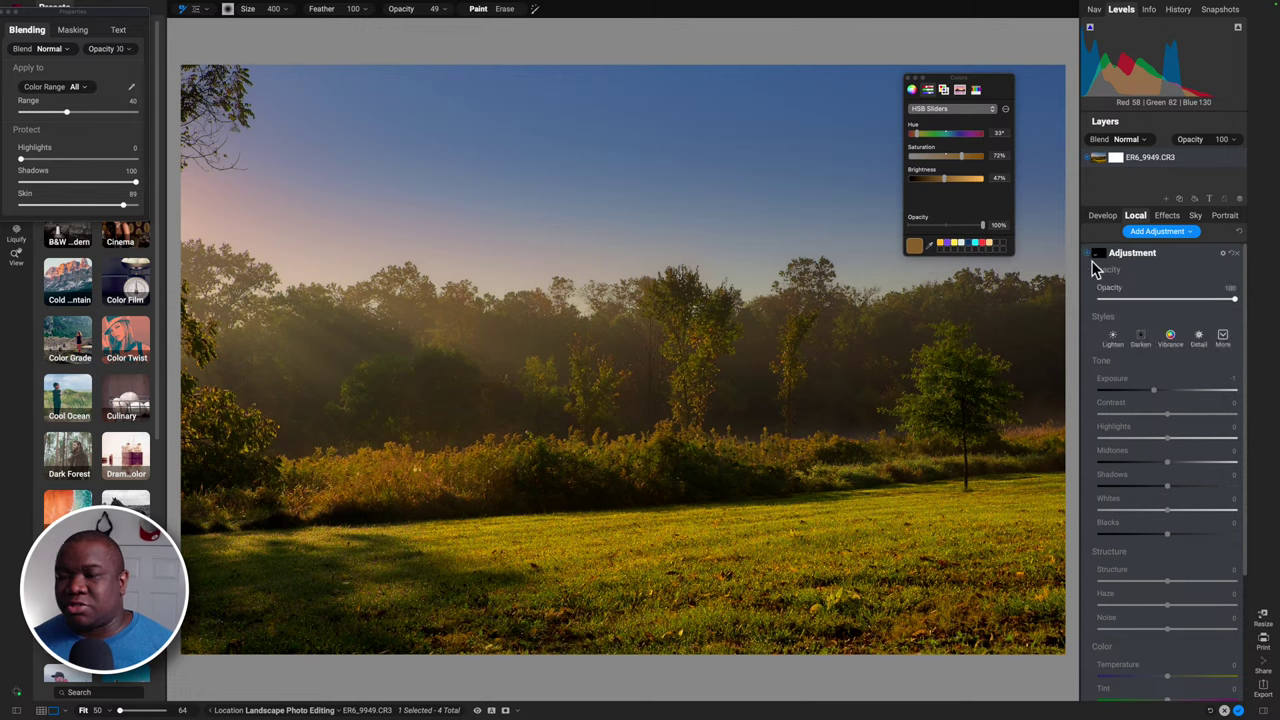
scroll(1150, 297, down, 5)
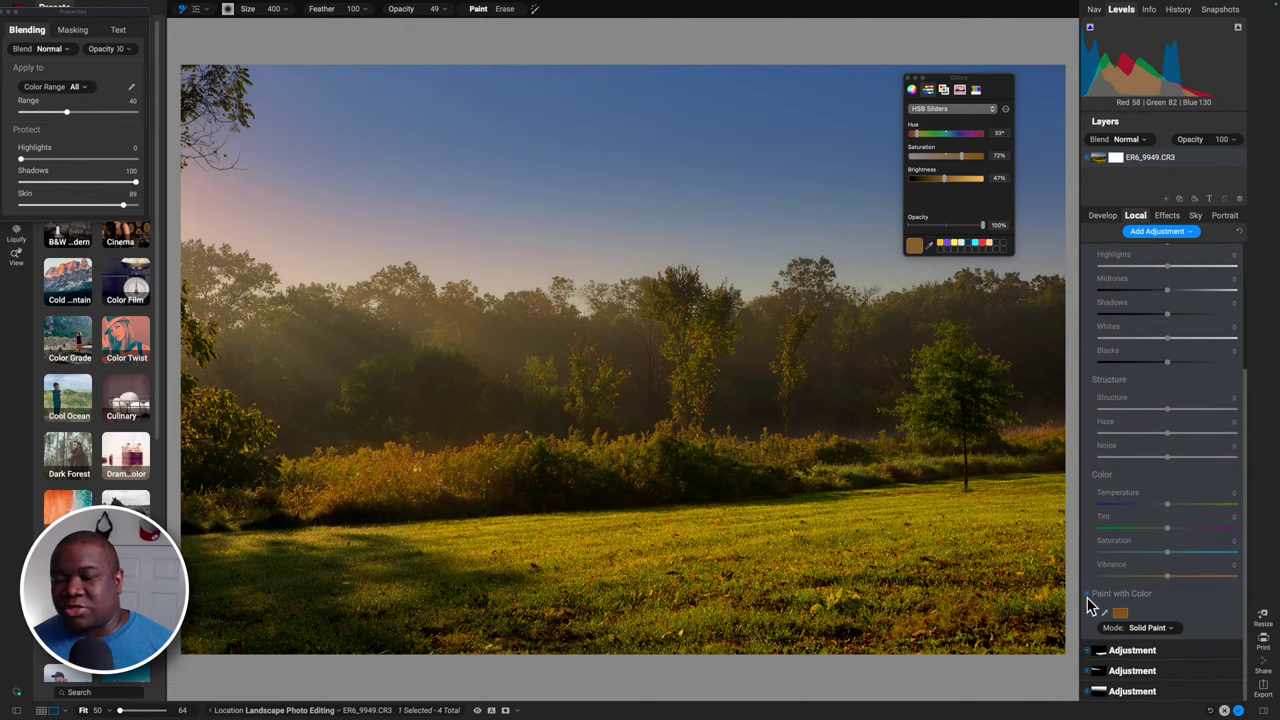
scroll(1111, 598, up, 5)
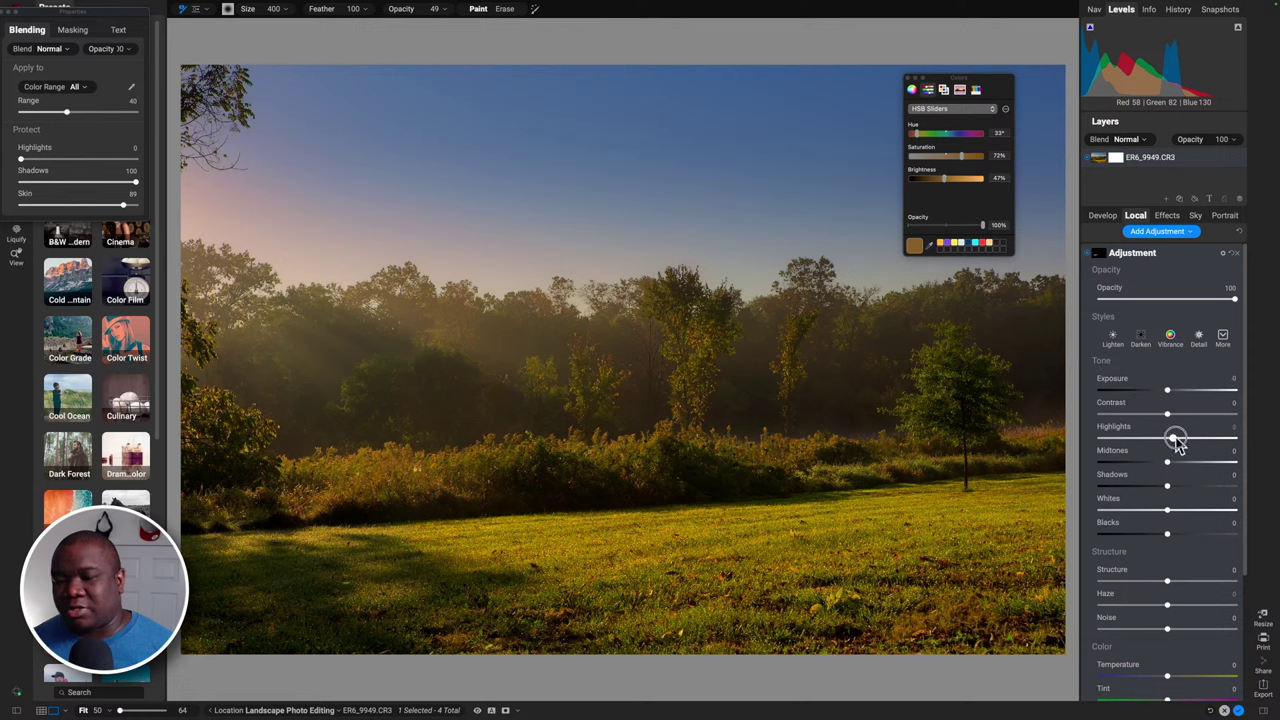
drag(1173, 439, 1179, 439)
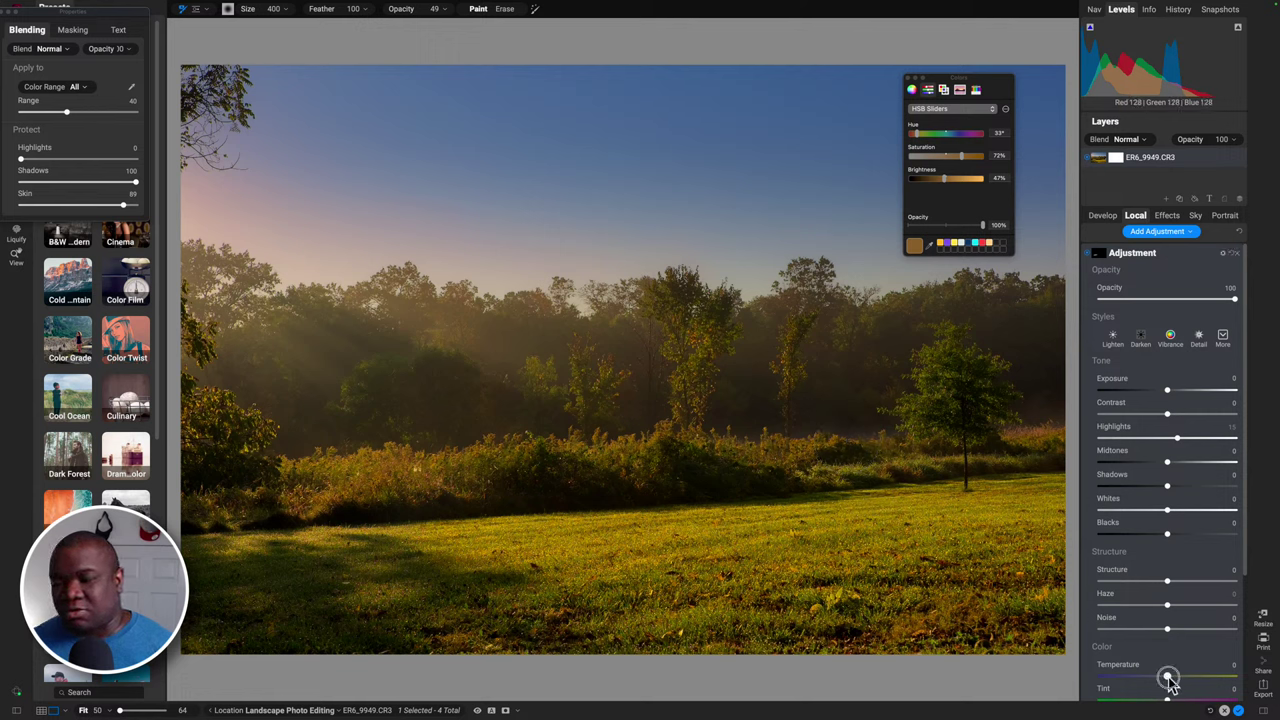
drag(1168, 677, 1171, 677)
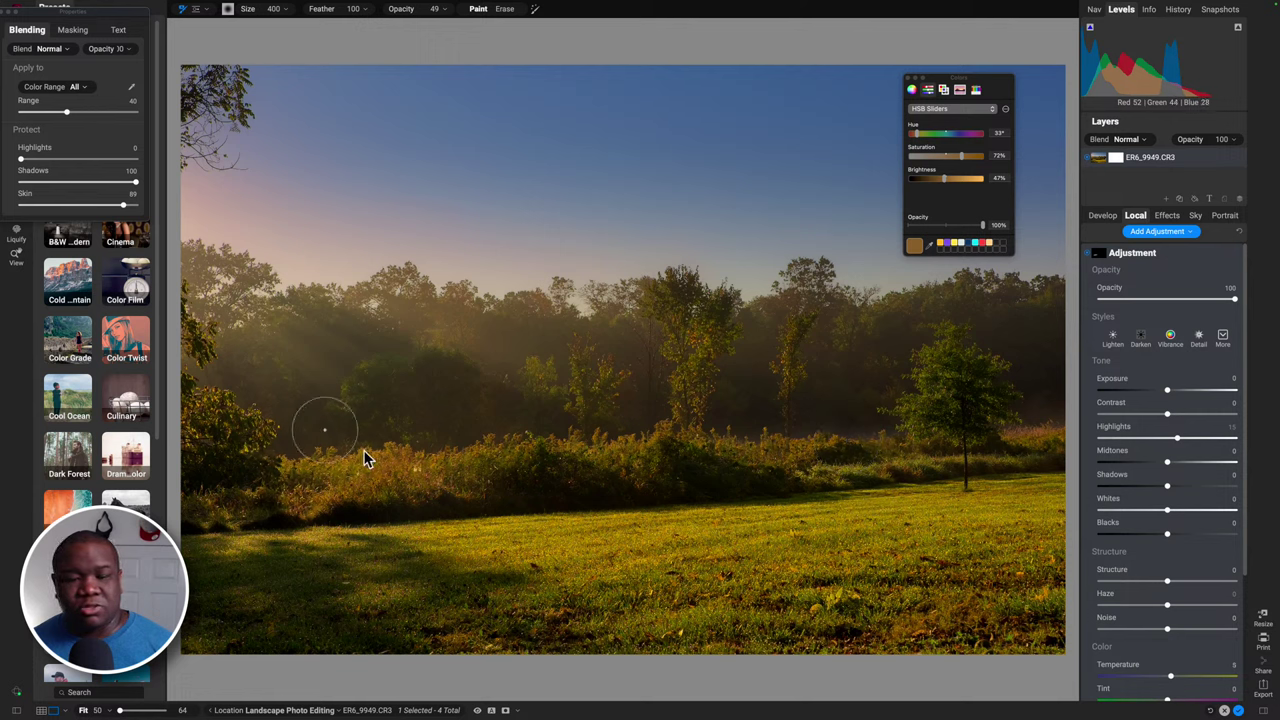
Inspect the mask painted over the tall brush, and compare the photo with that adjustment off and on.
key(bracketleft)
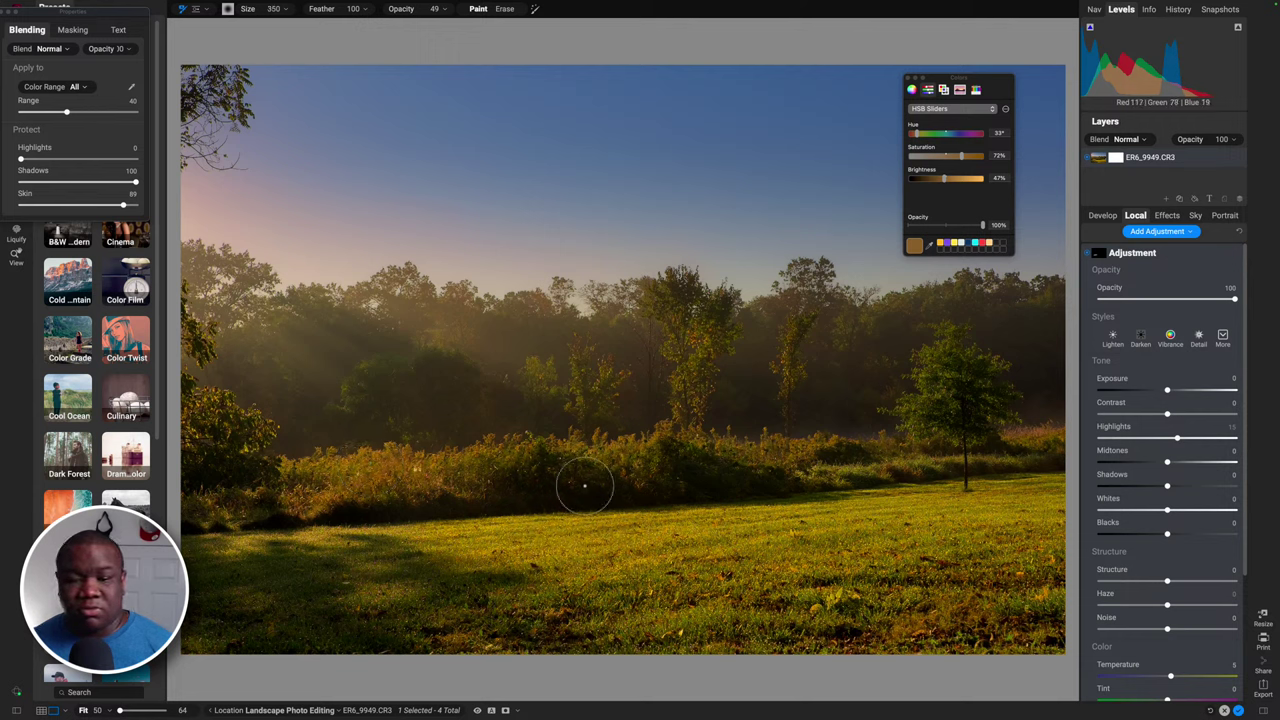
key(o)
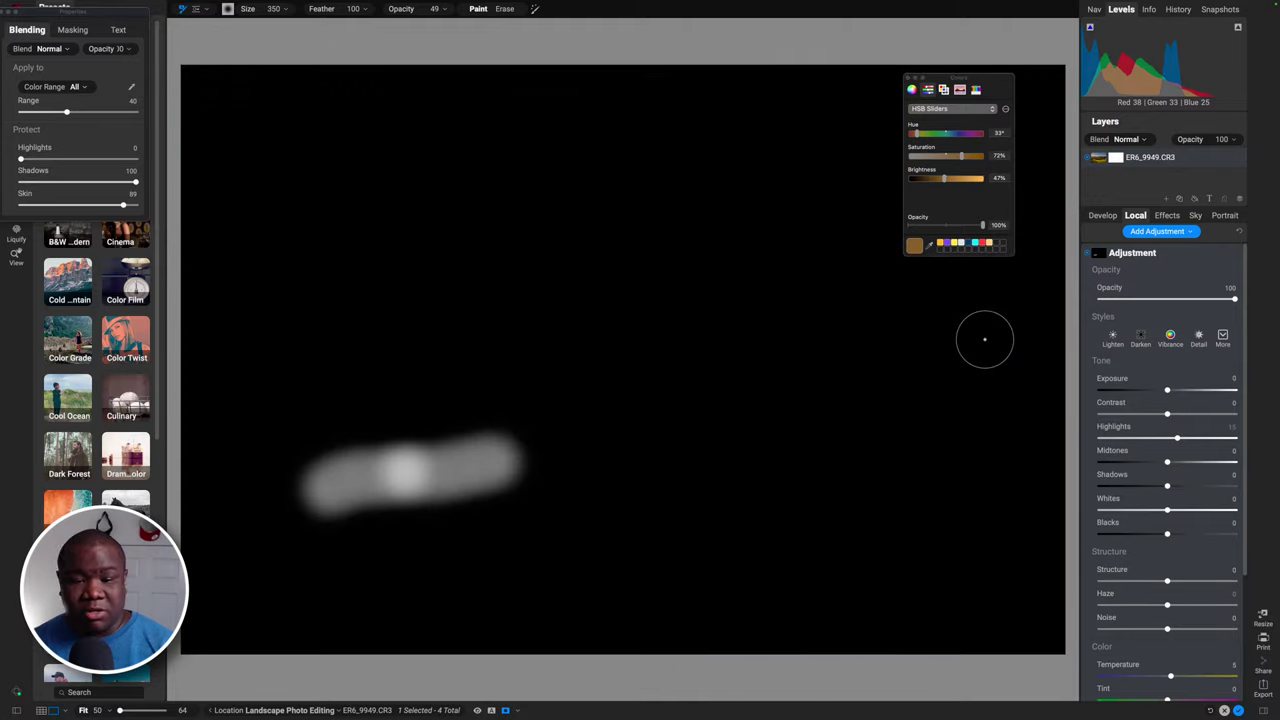
key(o)
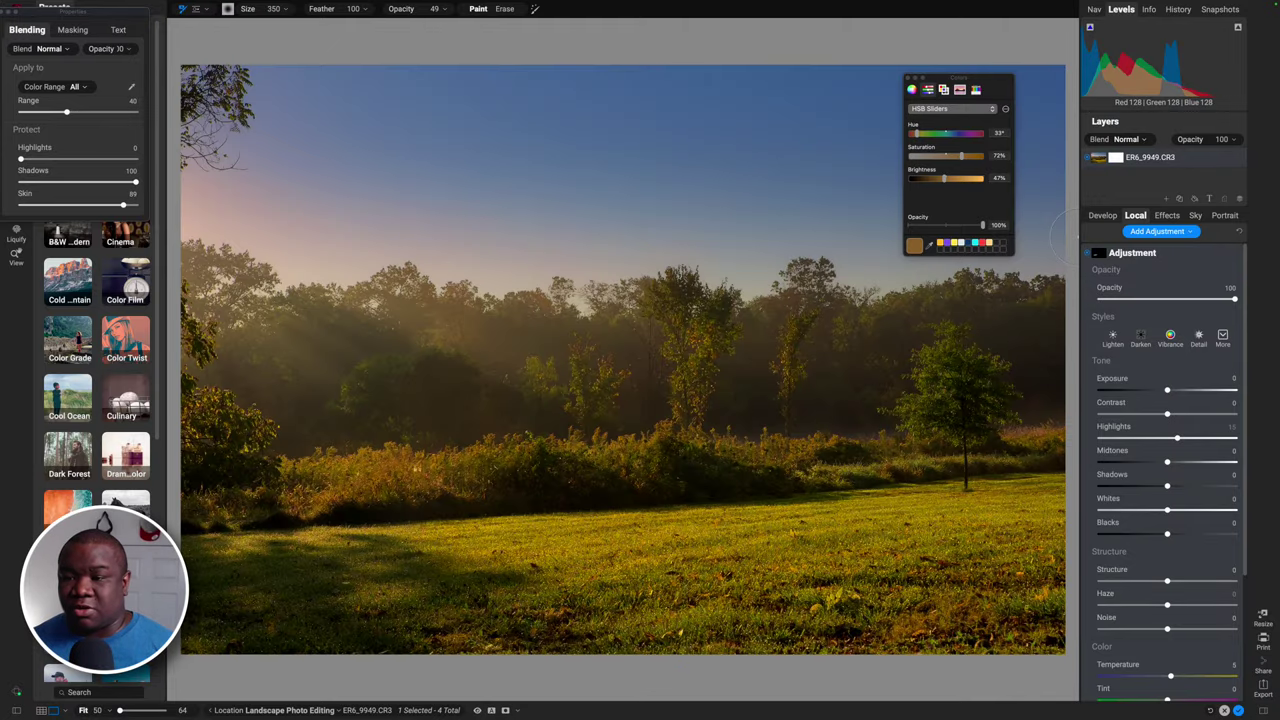
click(1090, 259)
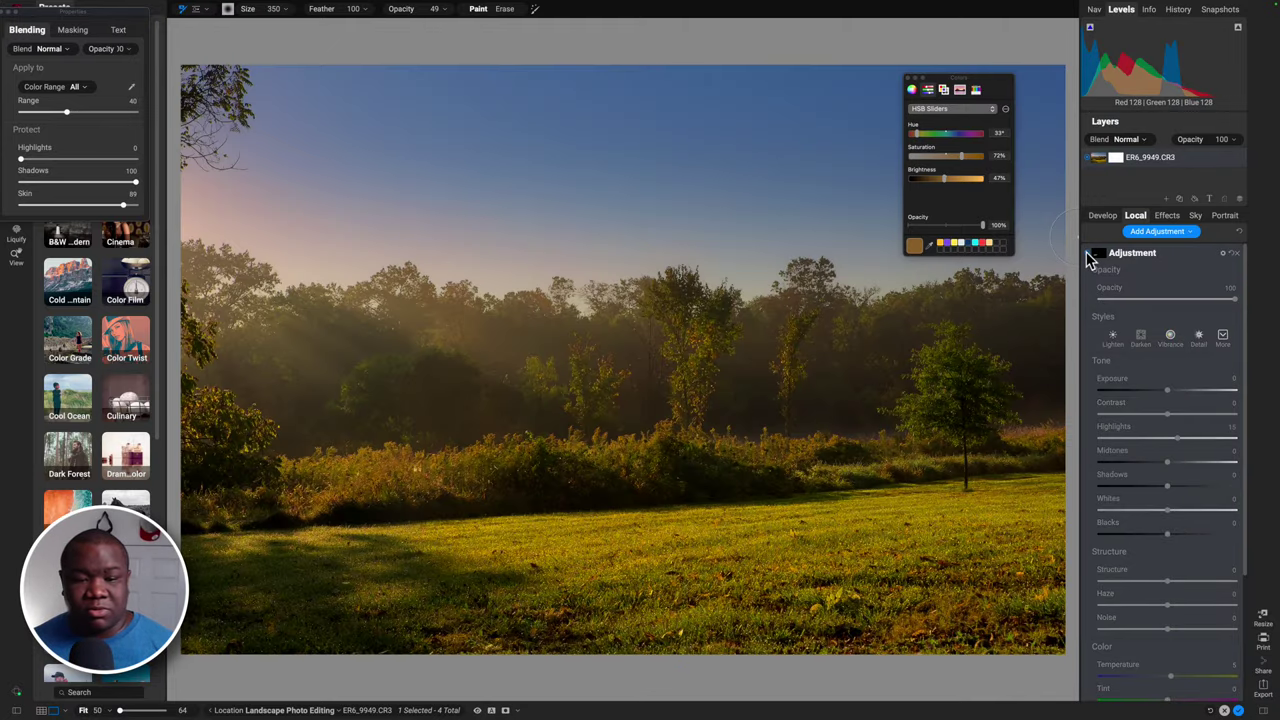
click(1090, 258)
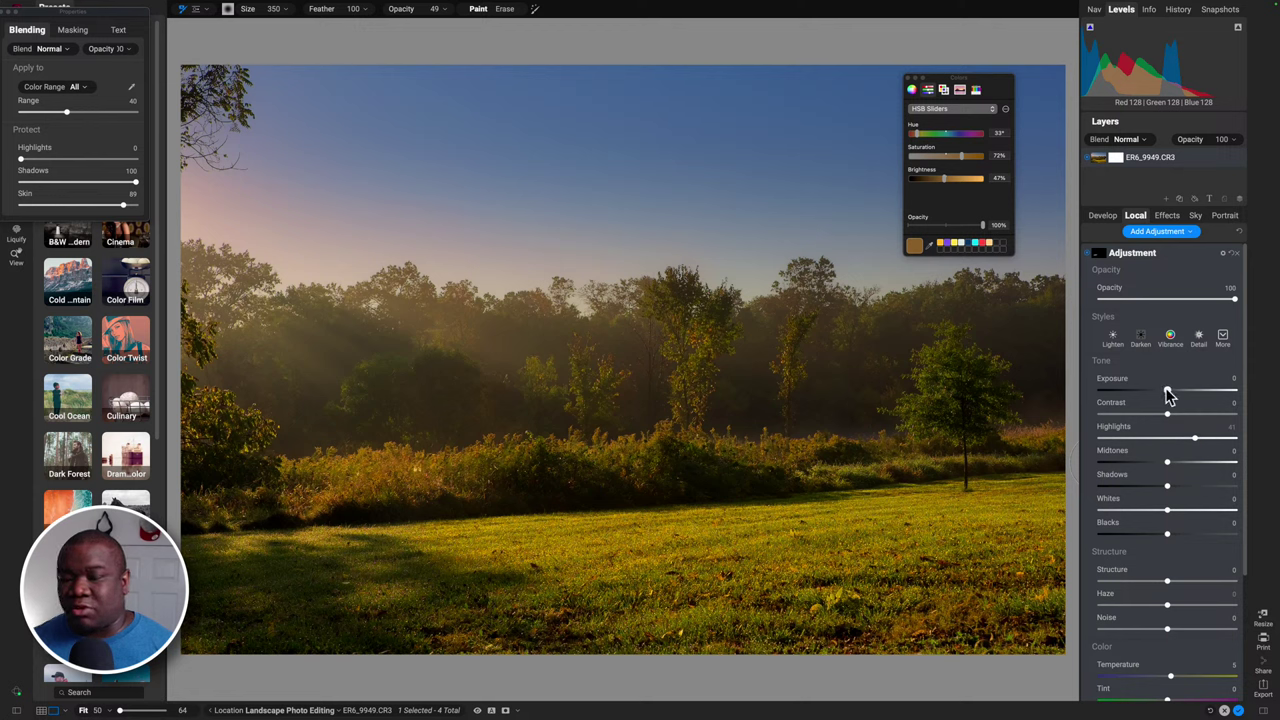
Set the adjustment's highlights to 41, exposure to 0.4 and skin protection to 46, and compare the photo with it off and on.
drag(1170, 393, 1175, 395)
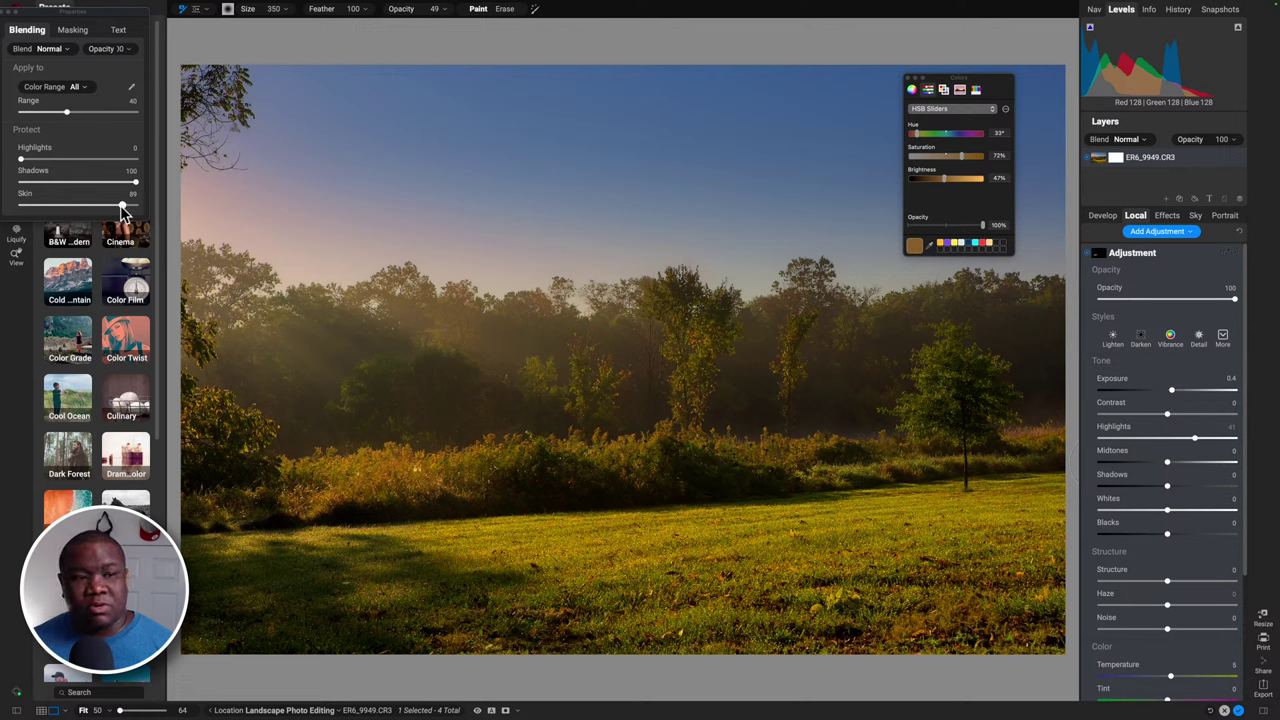
drag(96, 210, 73, 207)
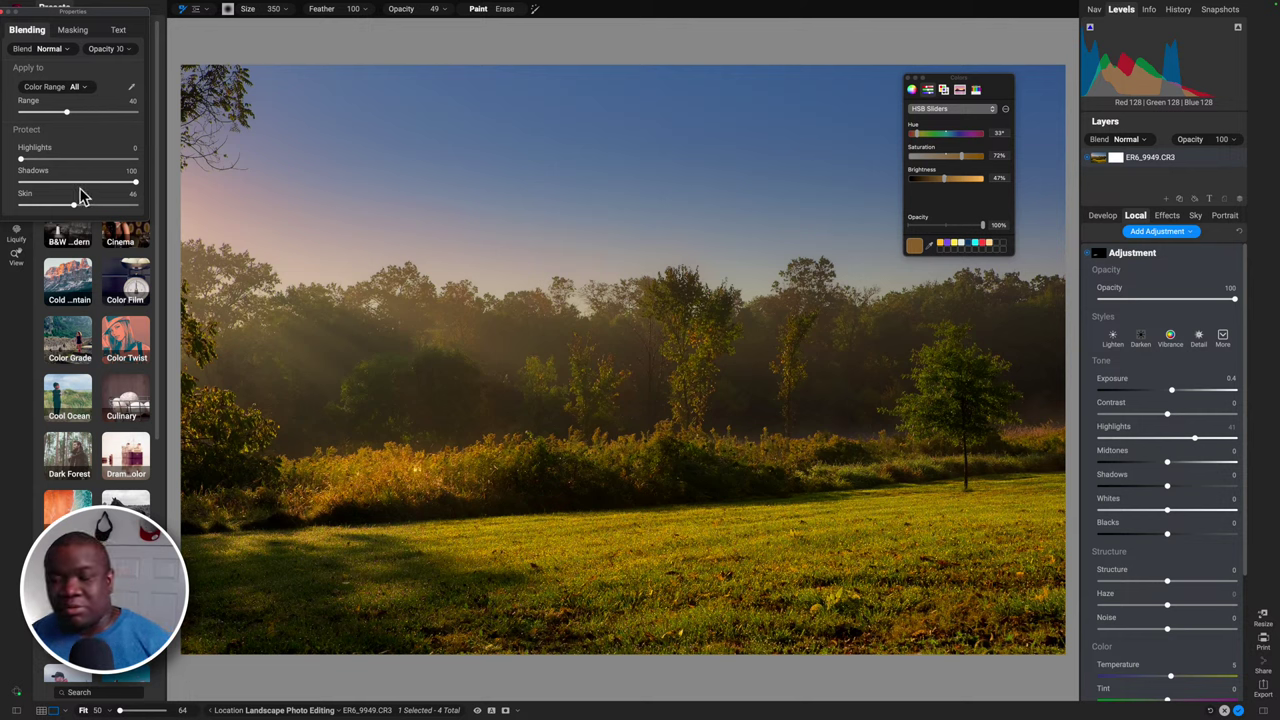
click(1090, 258)
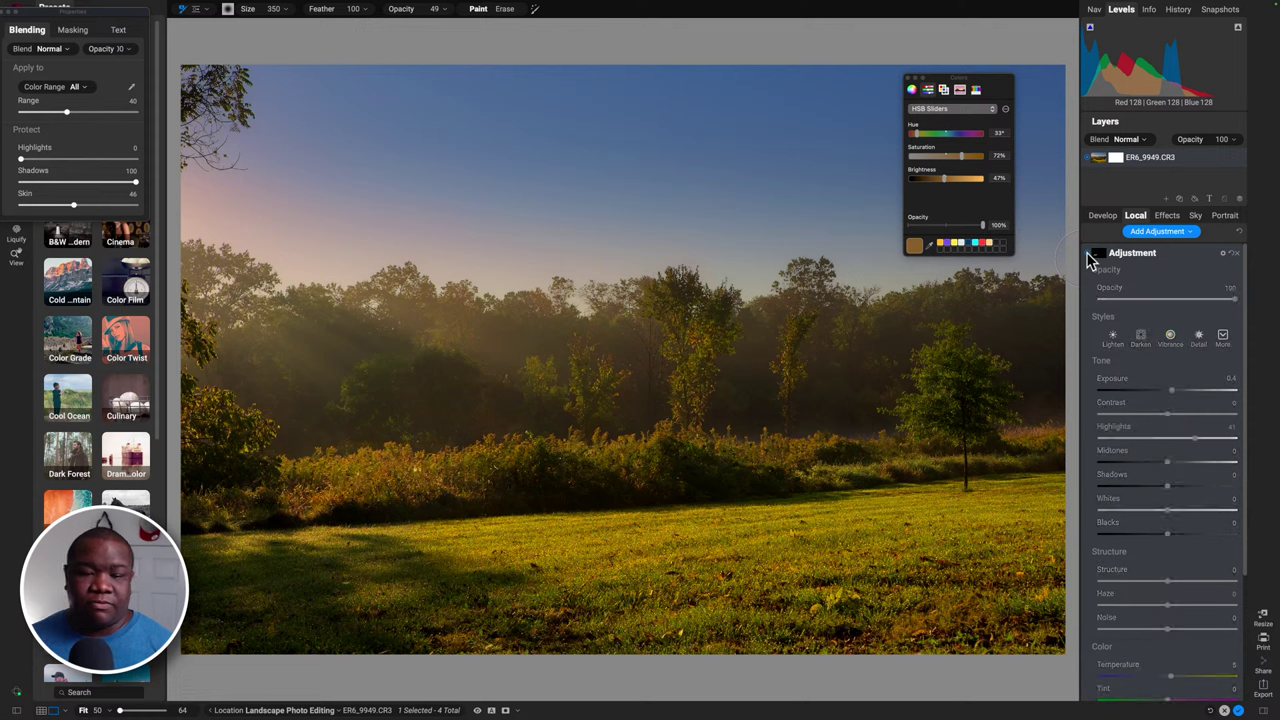
click(1090, 258)
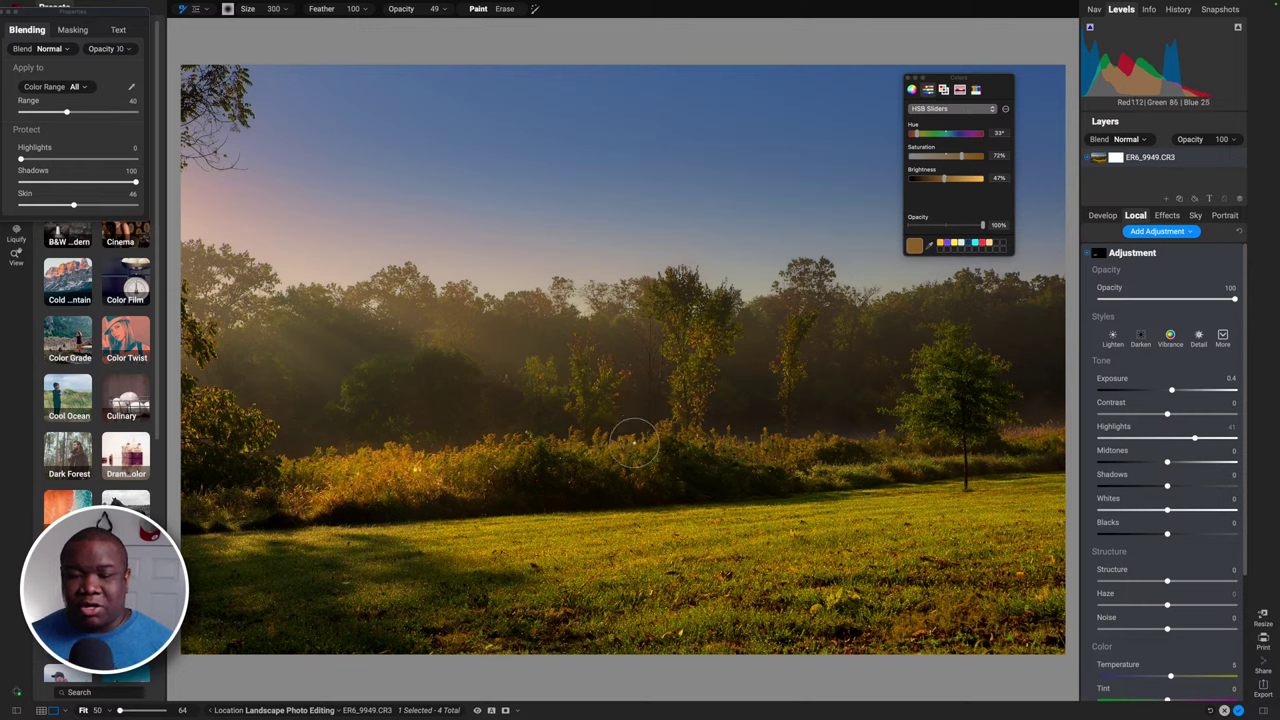
Extend the painting along the tall brush with a size 300 brush, lower the brush opacity to 12, and collapse the adjustment.
key(bracketleft)
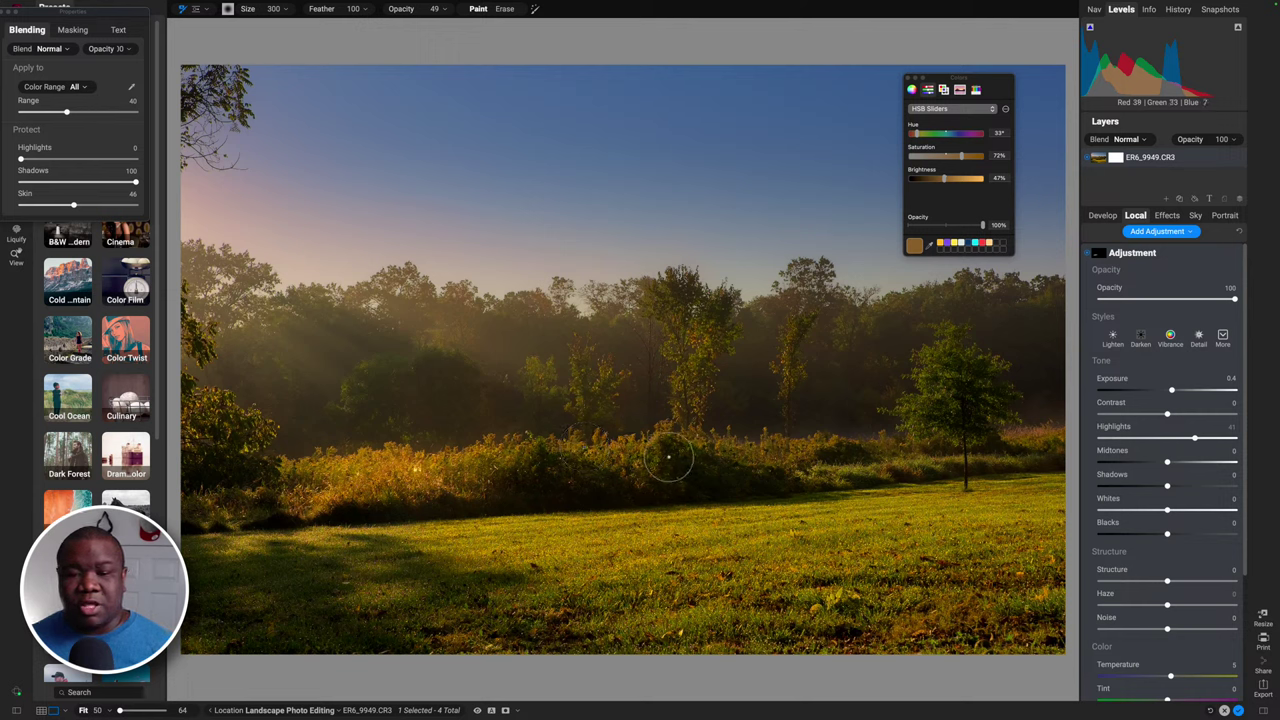
mouse_move(410, 20)
mouse_down()
mouse_move(381, 16)
mouse_move(386, 38)
mouse_up()
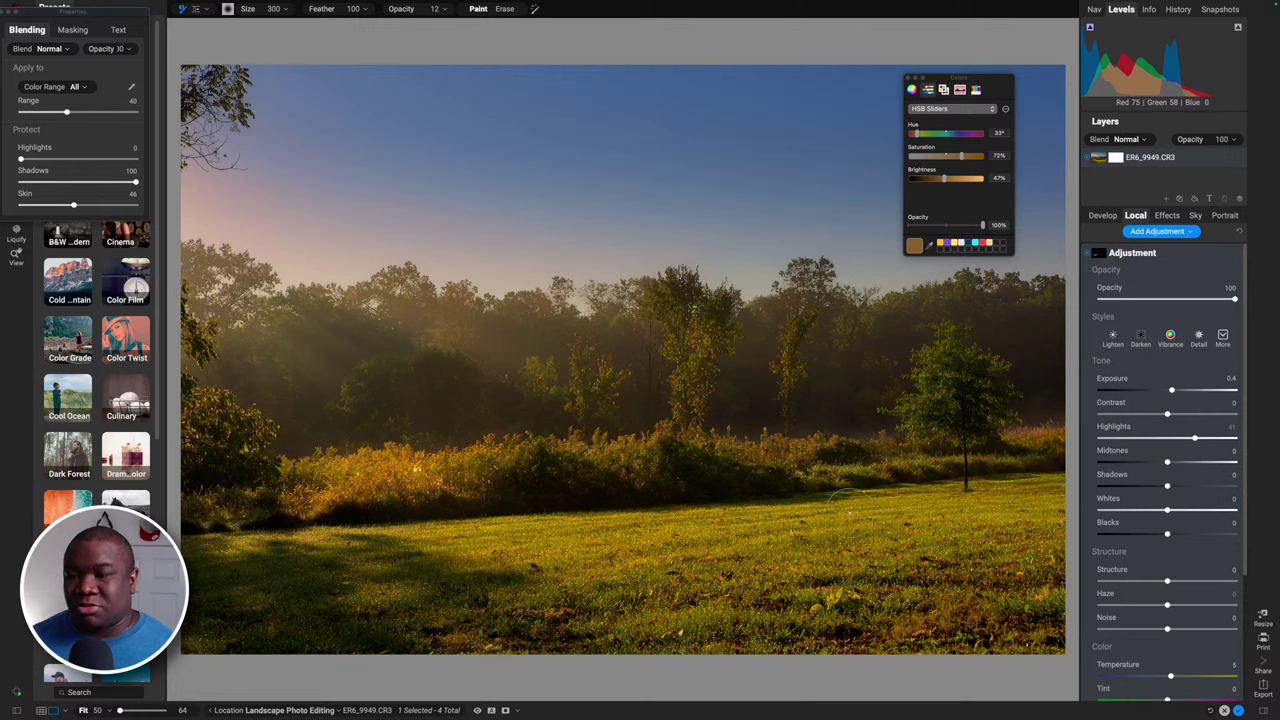
click(1140, 253)
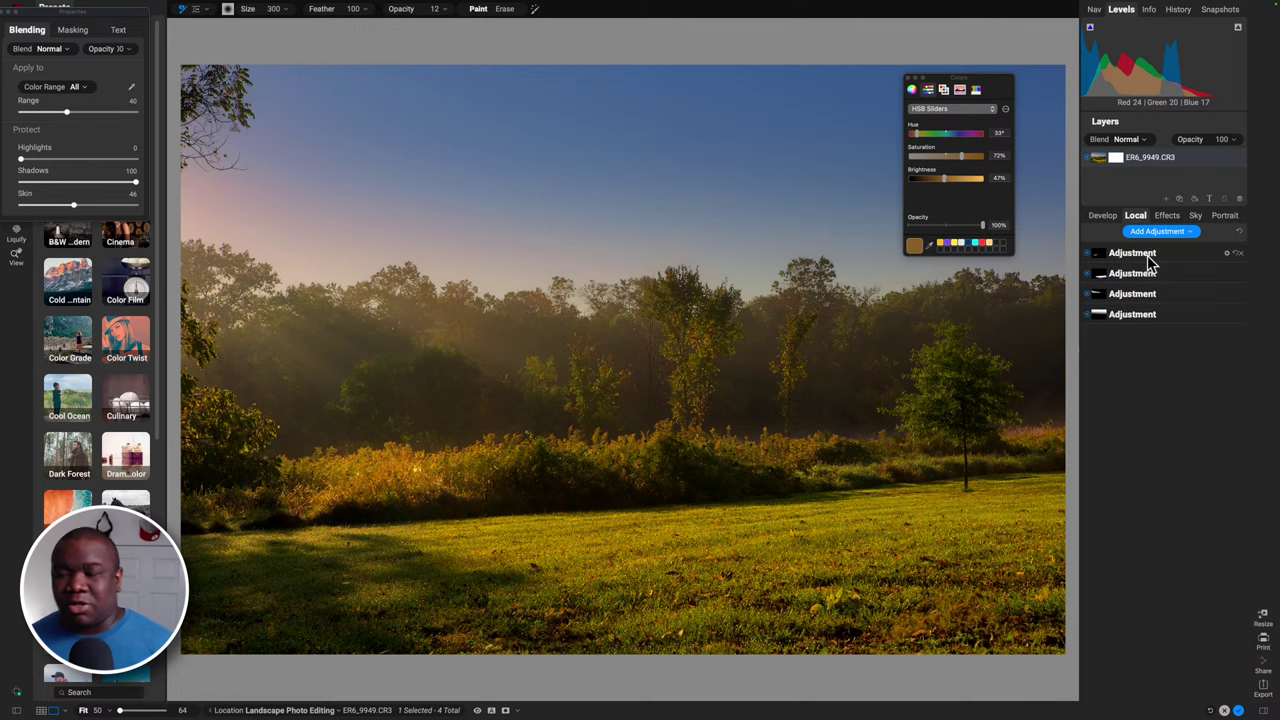
Add another local adjustment with exposure -1, and set its brush to size 600 and opacity 44.
click(1127, 252)
click(1127, 254)
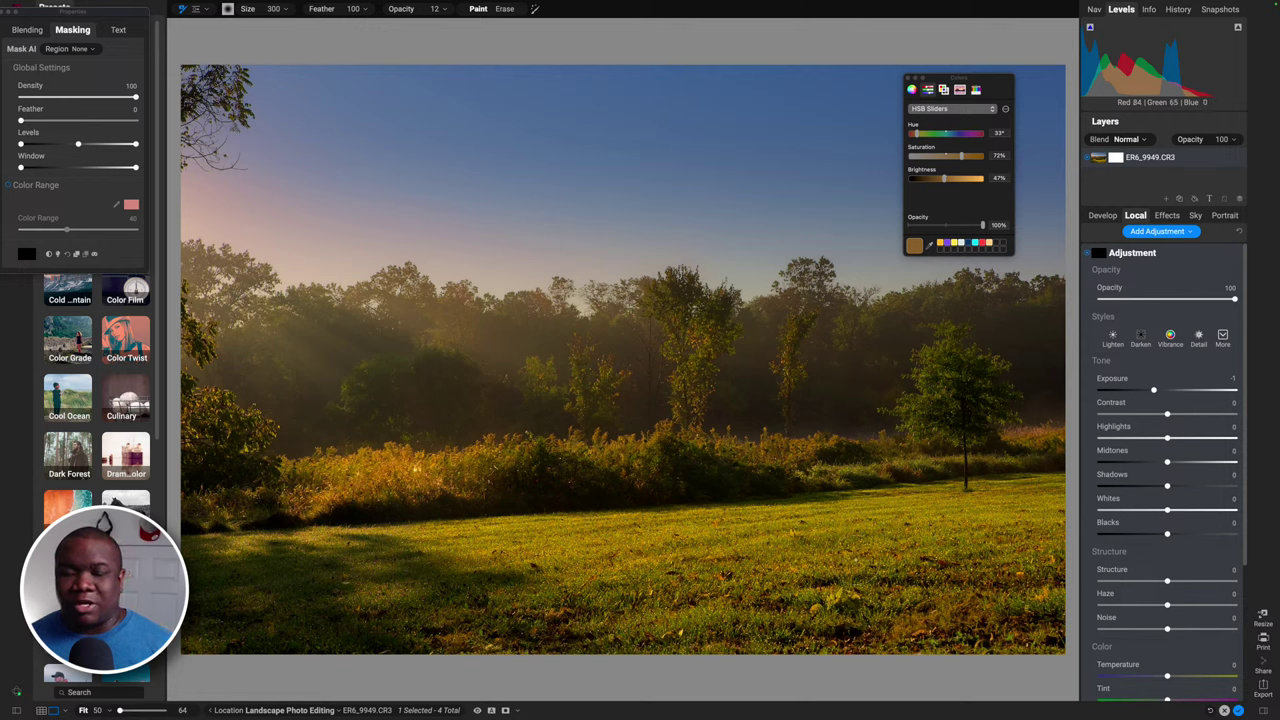
key(bracketright)
key(bracketright)
key(bracketright)
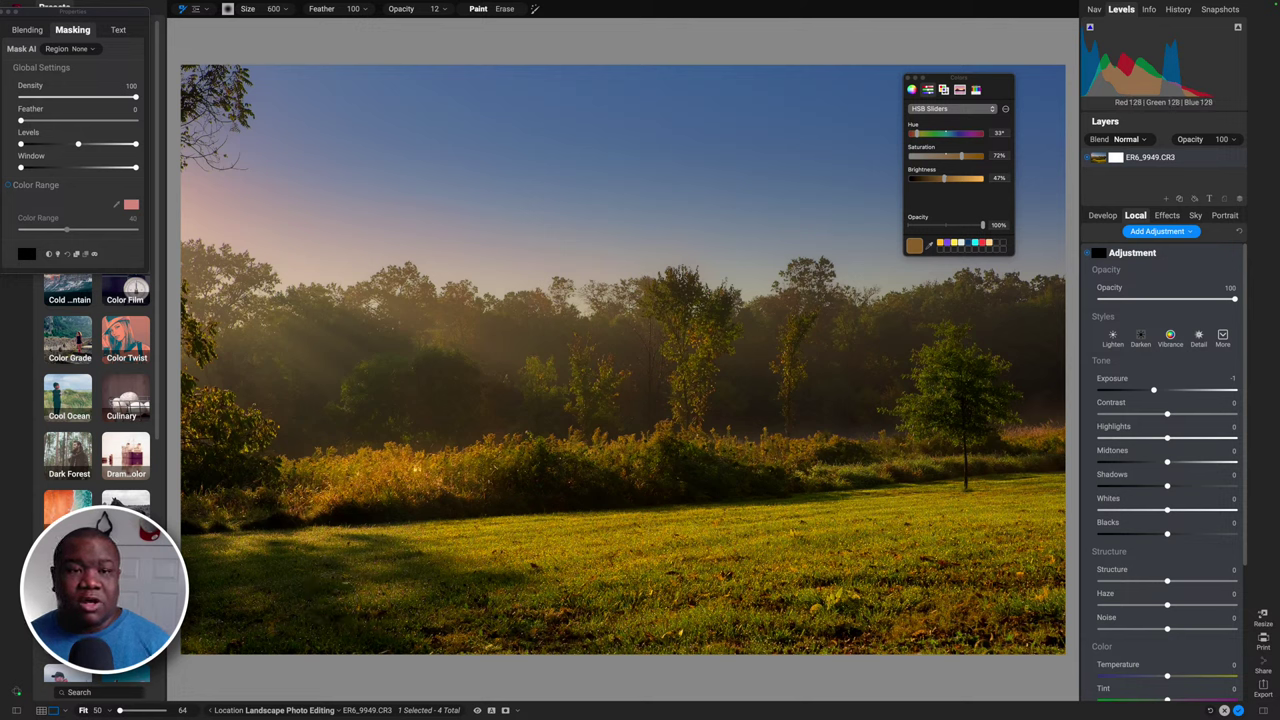
drag(401, 10, 428, 22)
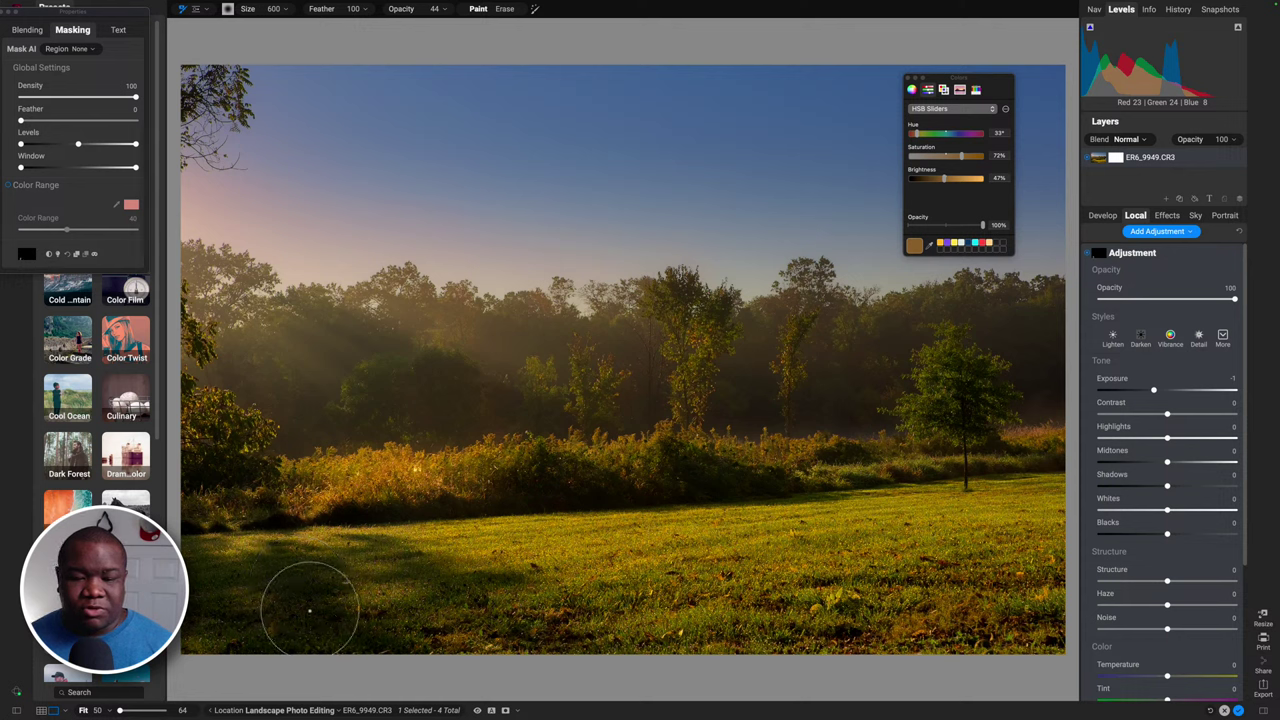
Darken the shaded grass in the photo's lower left corner, reducing the brush to size 350 and down to 200.
key(bracketleft)
key(bracketleft)
key(bracketleft)
key(bracketleft)
key(bracketleft)
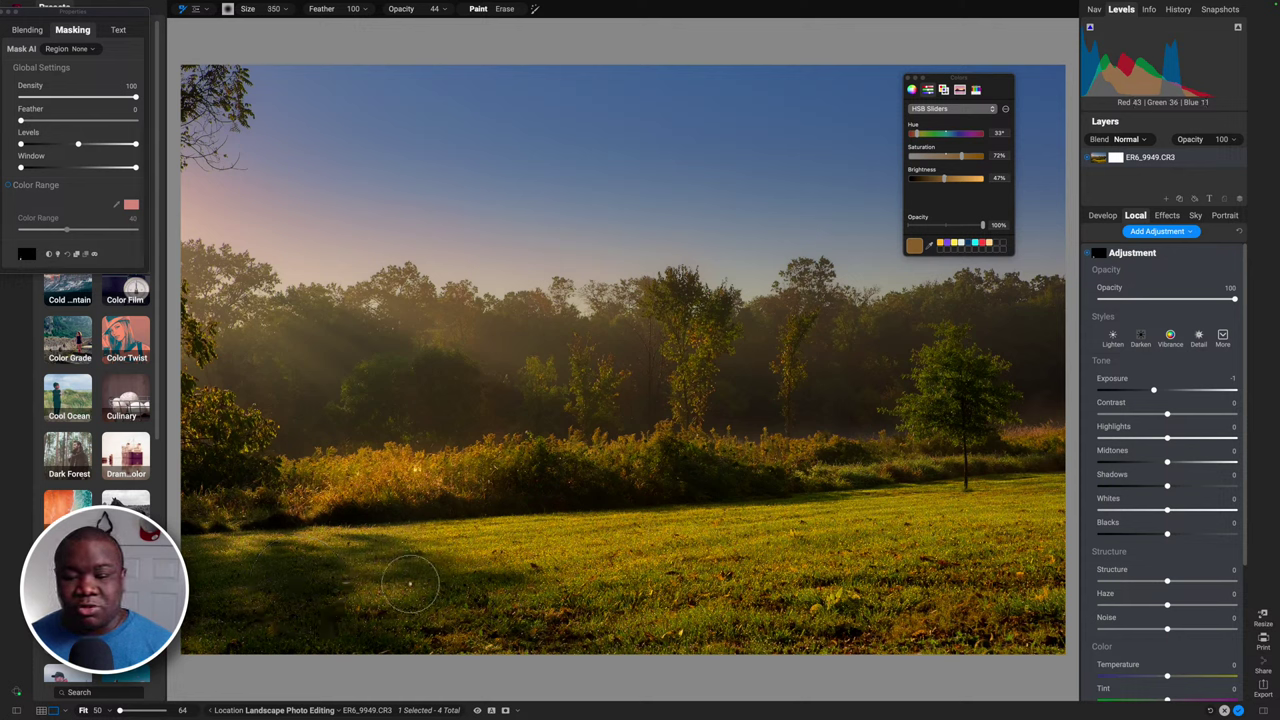
key(bracketleft)
key(bracketleft)
key(bracketleft)
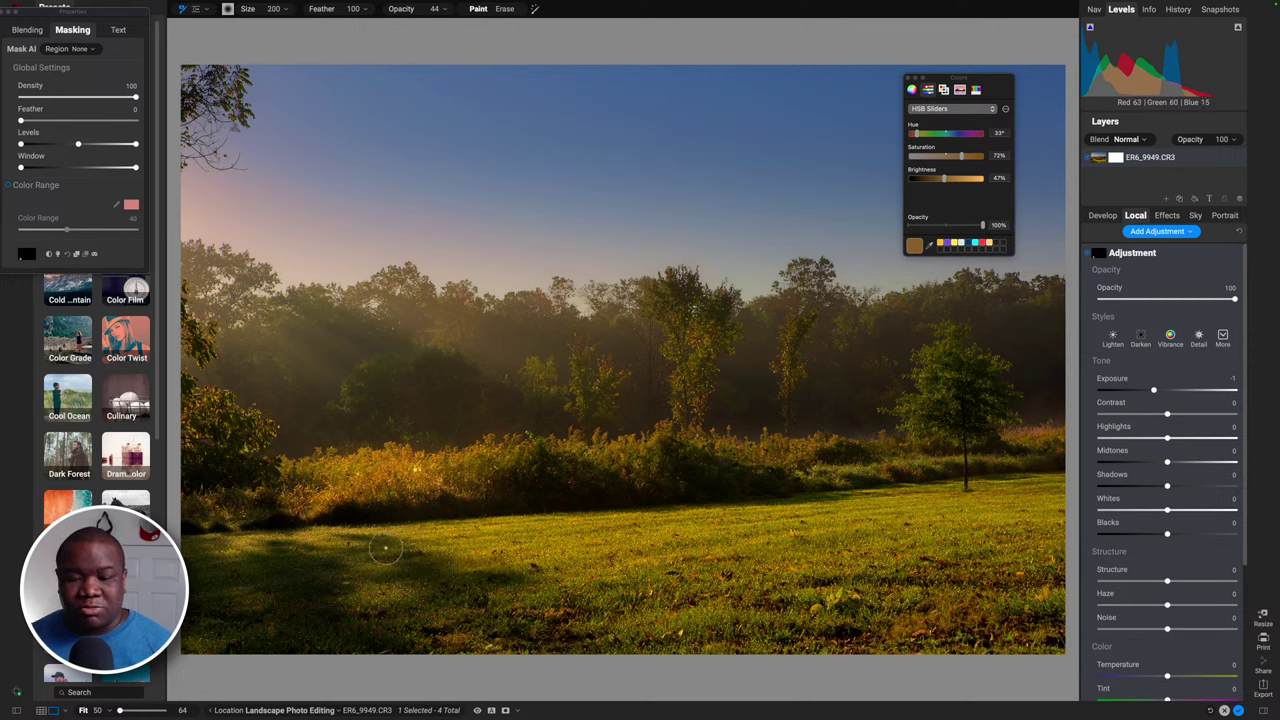
Darken the shadows in the left and middle parts of the tall brush with brush sizes between 350 and 500.
key(bracketright)
key(bracketright)
key(bracketright)
key(bracketright)
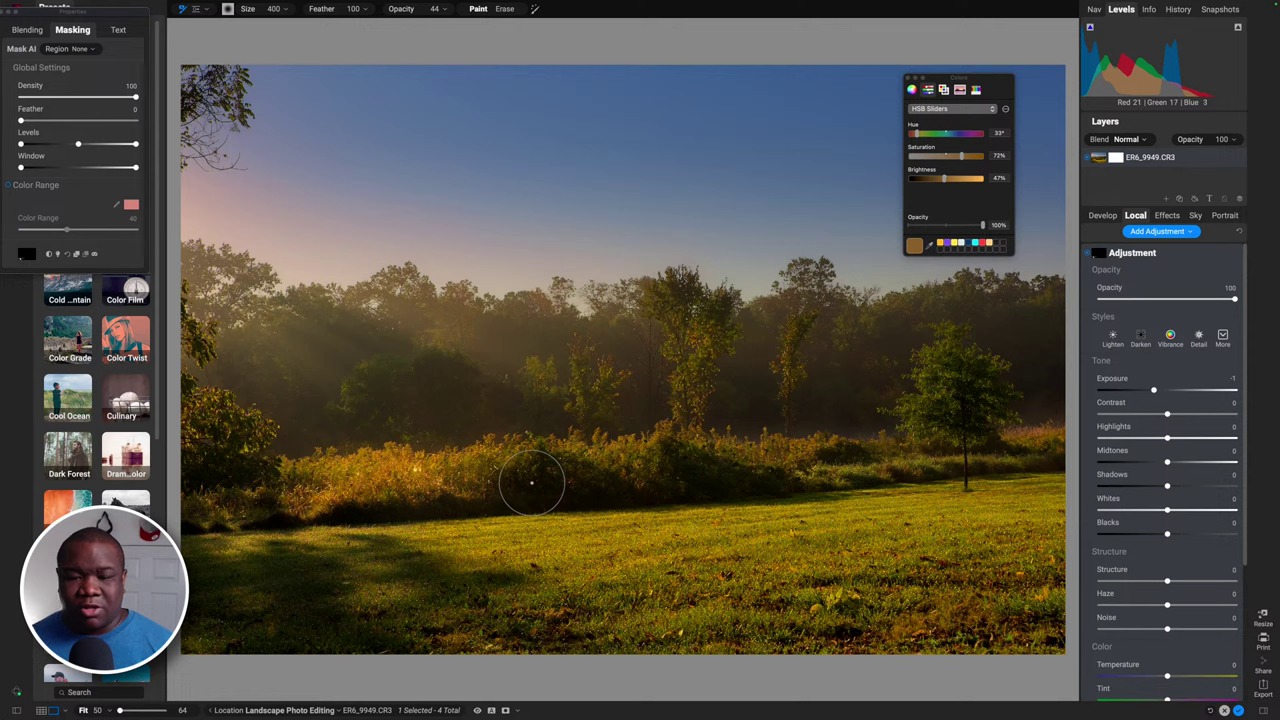
key(bracketright)
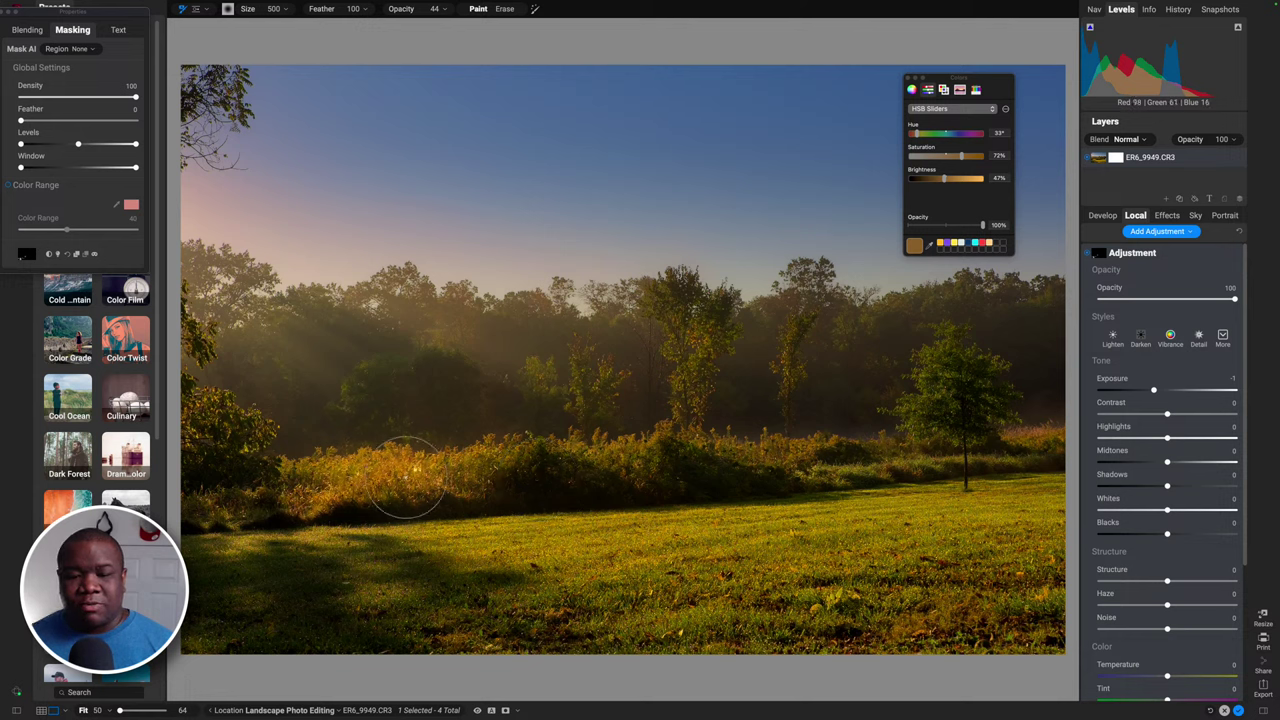
key(bracketleft)
key(bracketleft)
key(bracketleft)
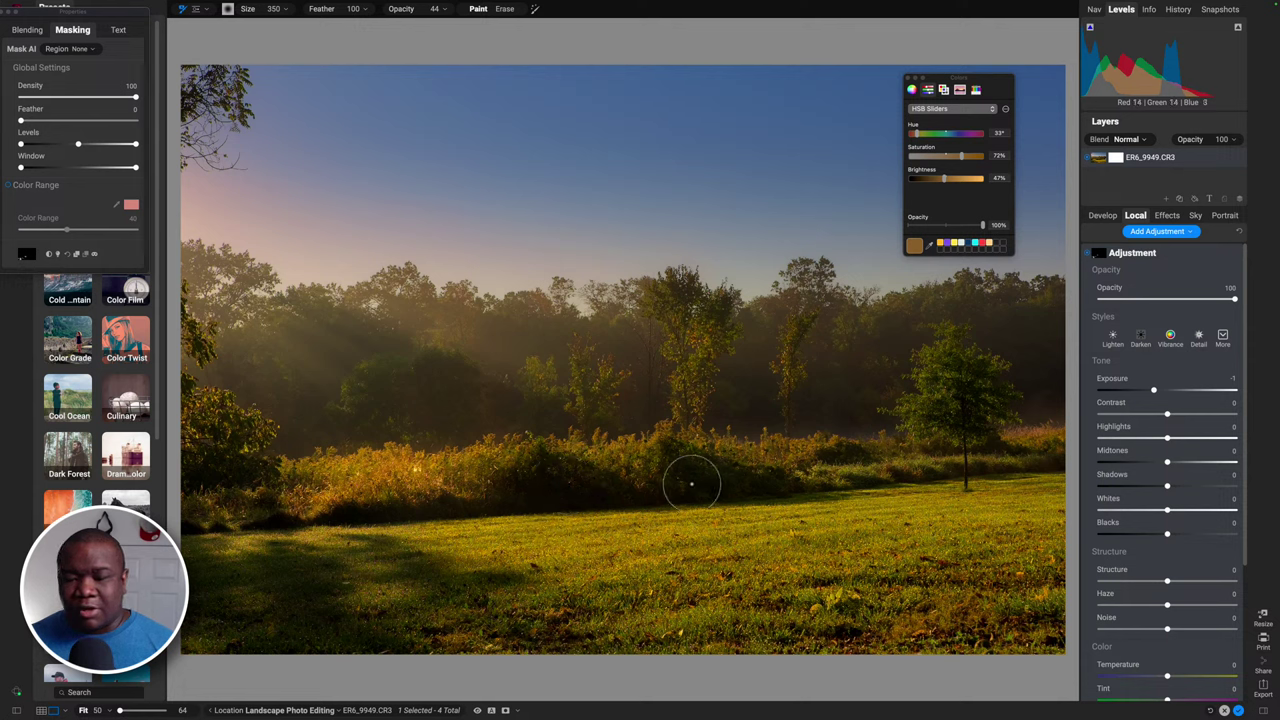
Darken the base of the tall brush towards the small tree, reducing the brush from size 350 to 125.
key(bracketright)
key(bracketright)
key(bracketright)
key(bracketleft)
key(bracketleft)
key(bracketleft)
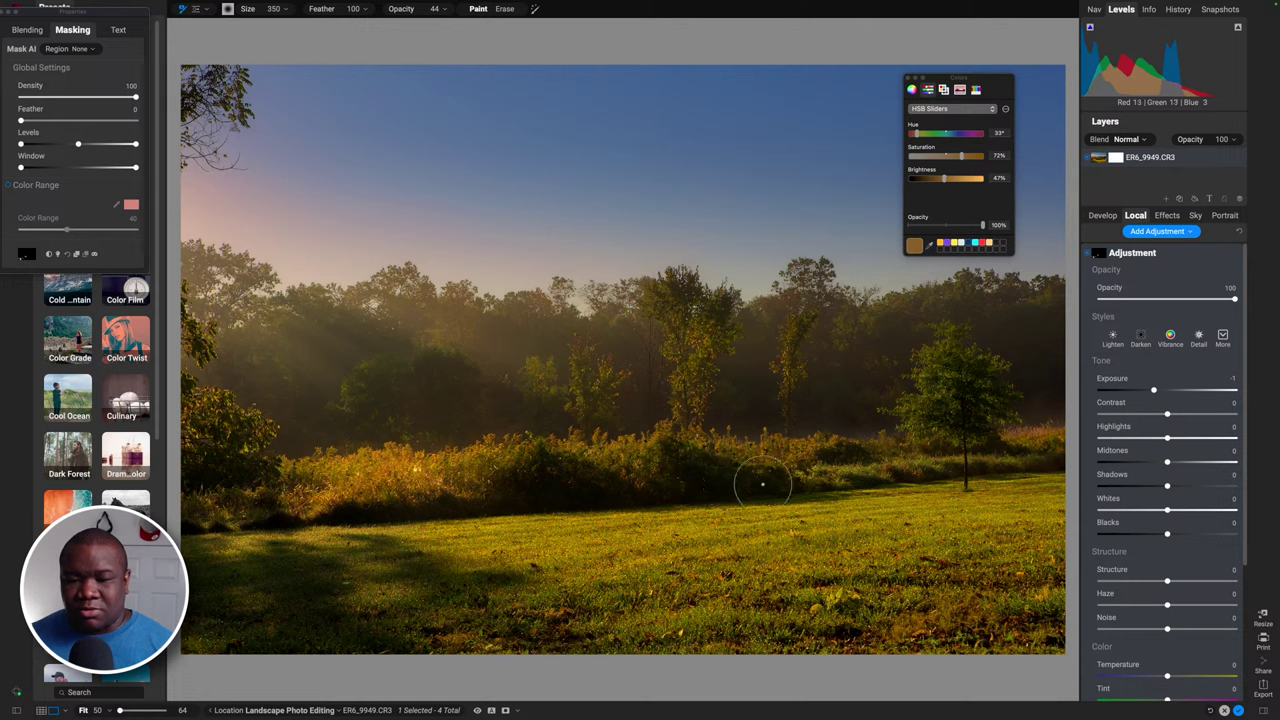
key(bracketleft)
key(bracketleft)
key(bracketleft)
key(bracketleft)
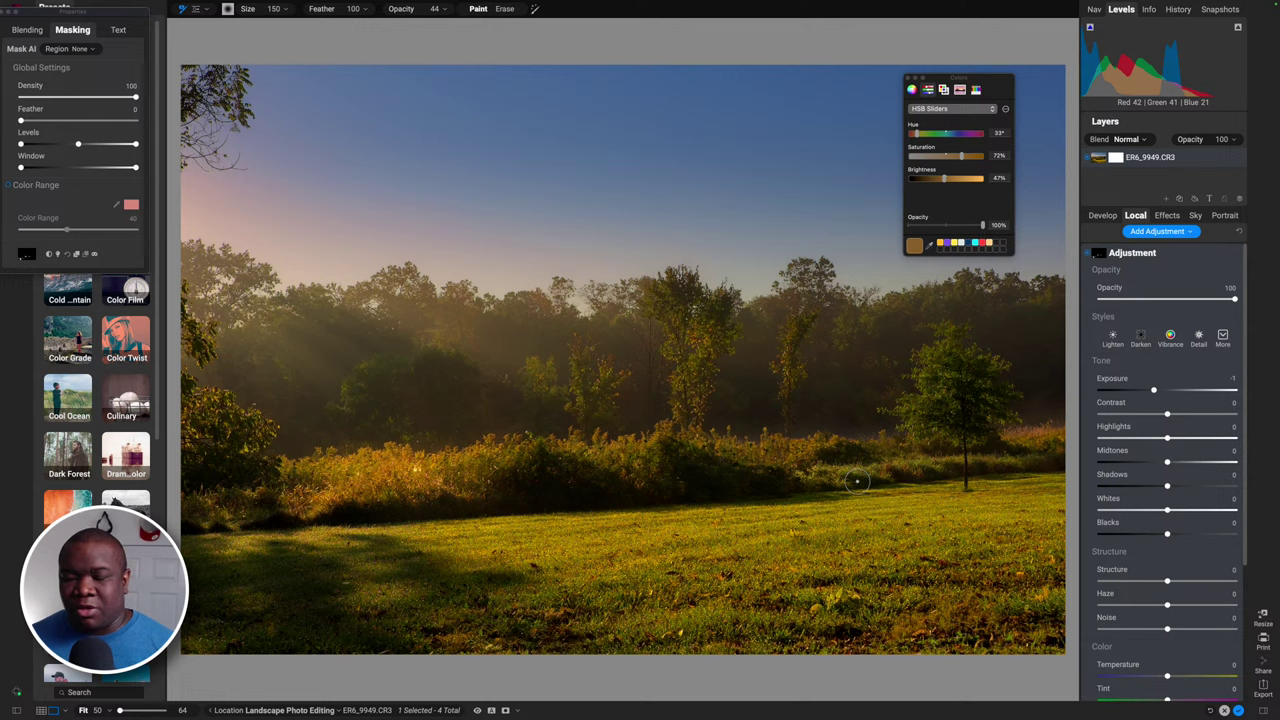
key(bracketleft)
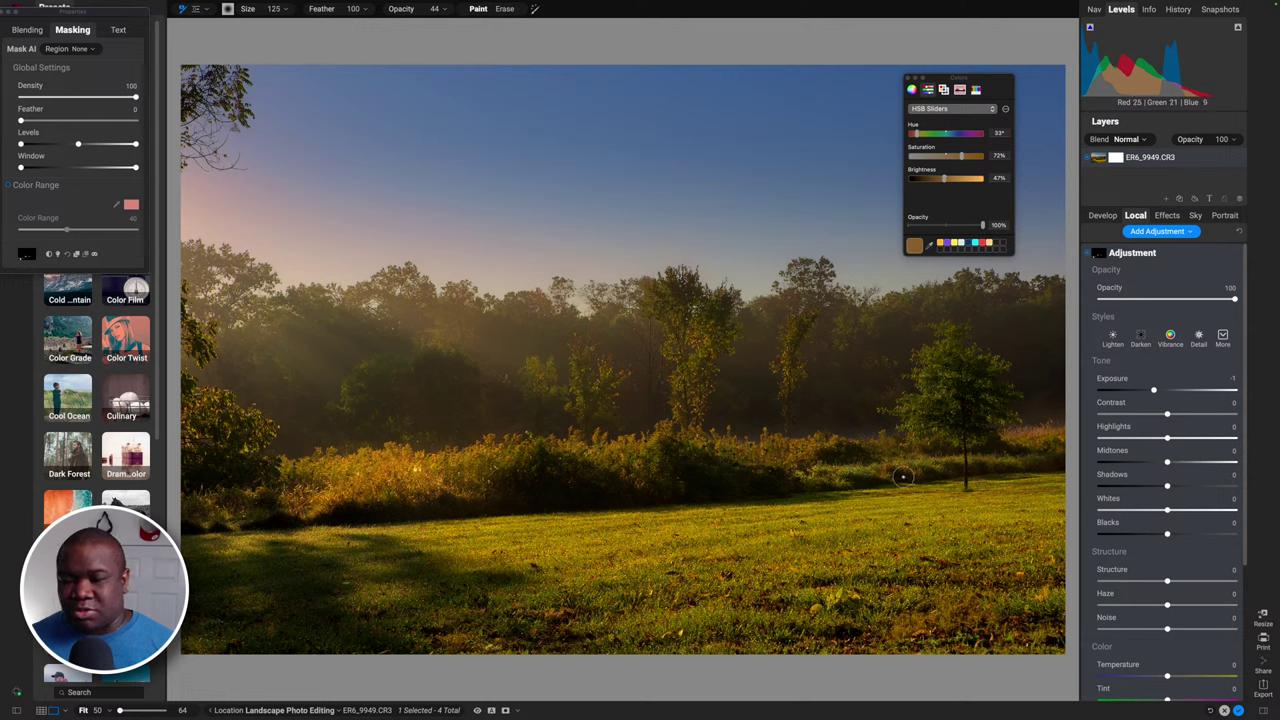
Darken the shadows along the base of the tall brush at its left end, enlarging the brush from size 150 to 300.
key(bracketright)
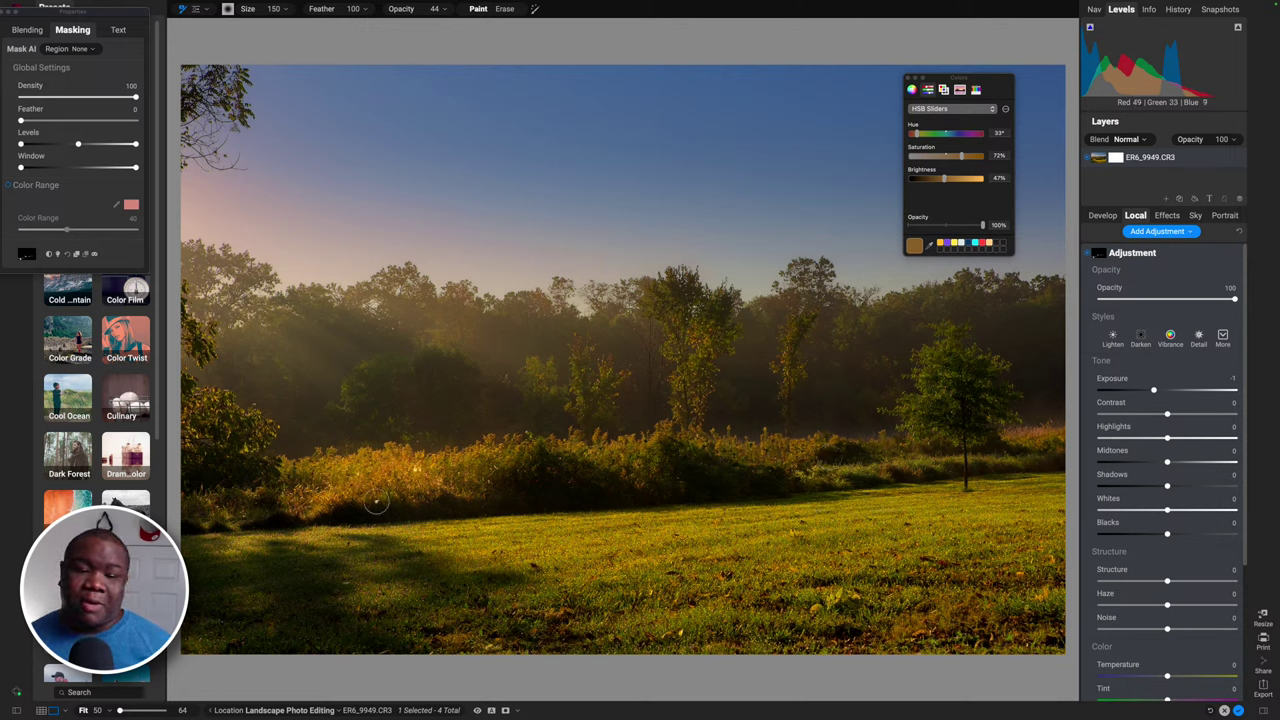
key(bracketright)
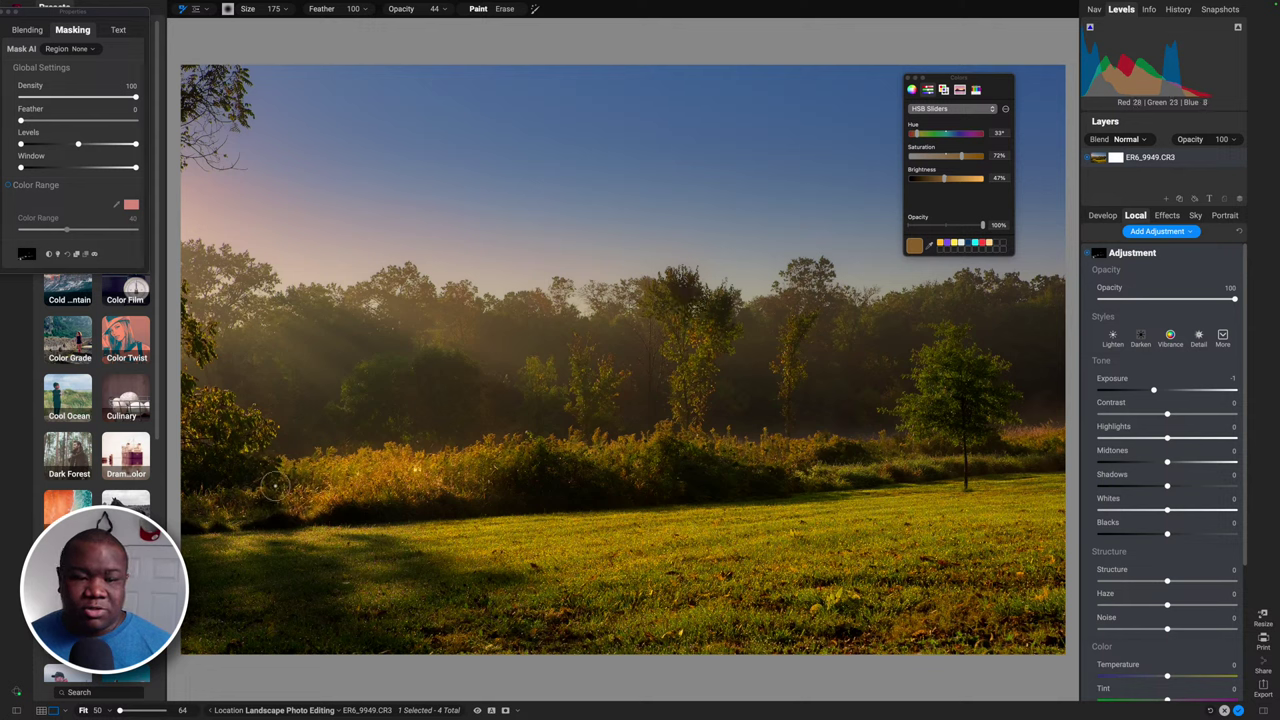
key(bracketright)
key(bracketright)
key(bracketright)
key(bracketright)
key(bracketright)
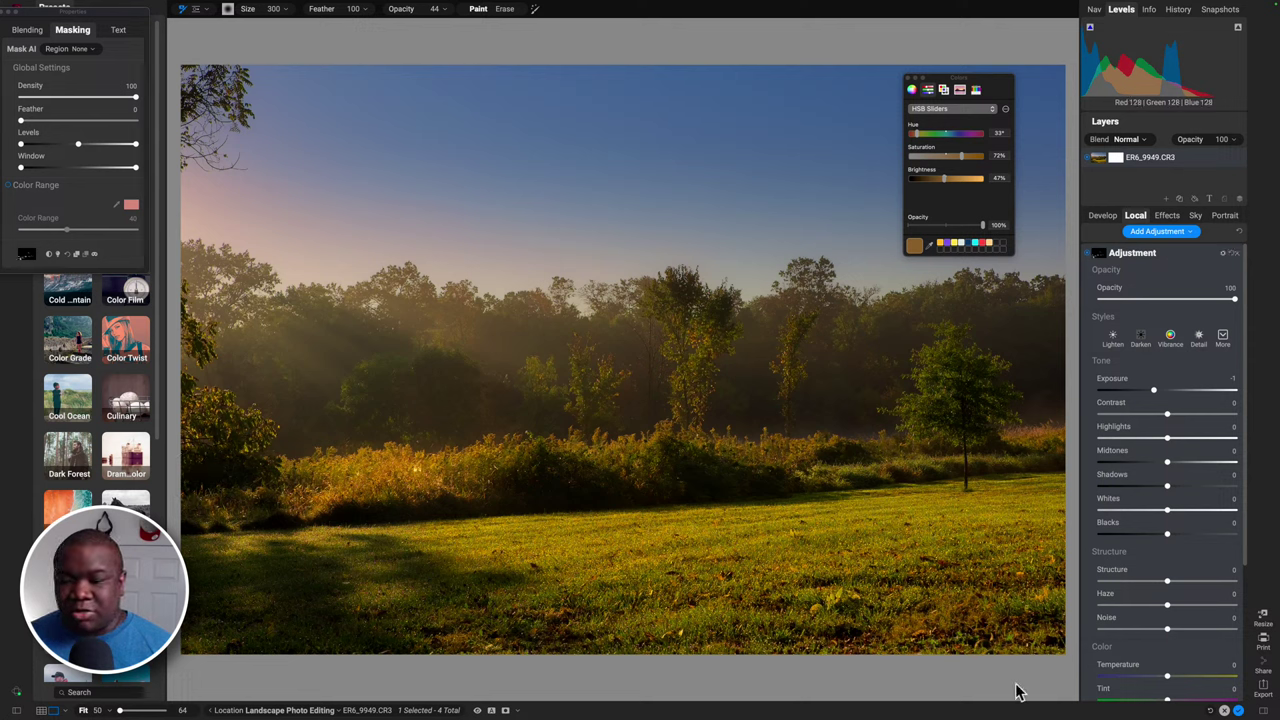
Darken the grass in the photo's lower right corner and the shadows above the tall brush, using brush sizes between 175 and 250.
key(bracketleft)
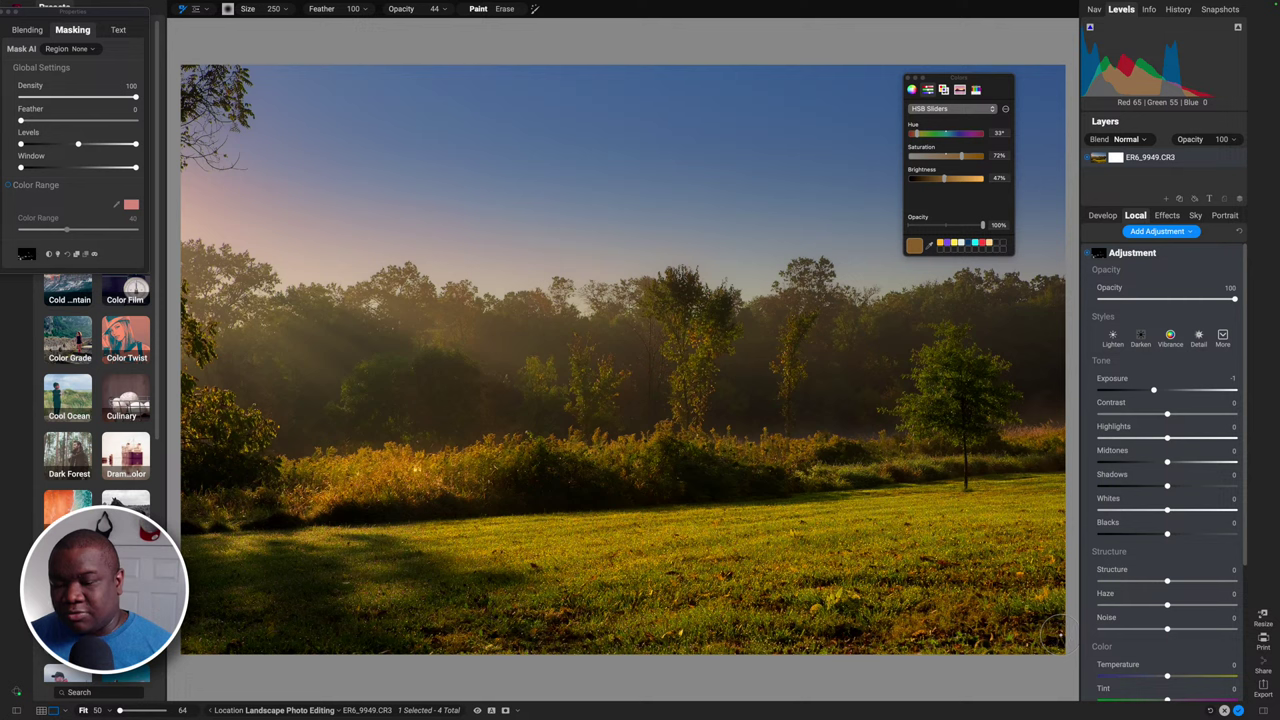
key(bracketleft)
key(bracketleft)
key(bracketleft)
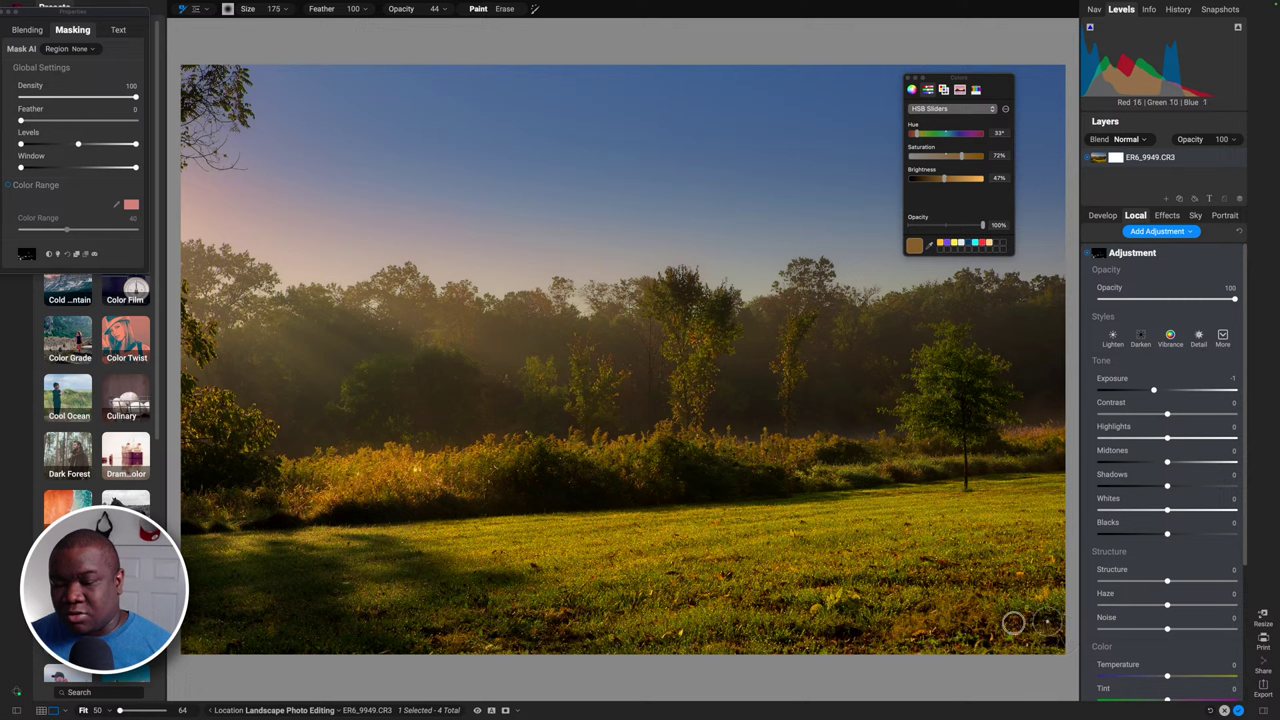
key(bracketright)
key(bracketright)
key(bracketright)
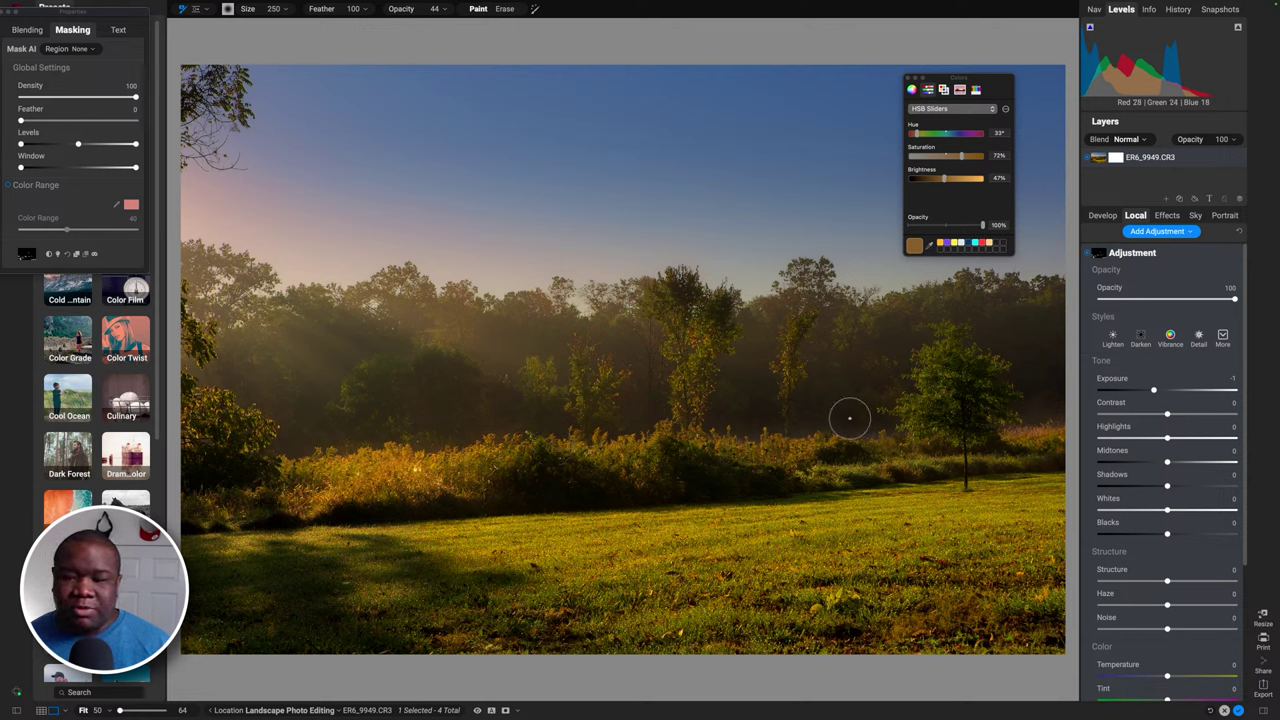
key(bracketleft)
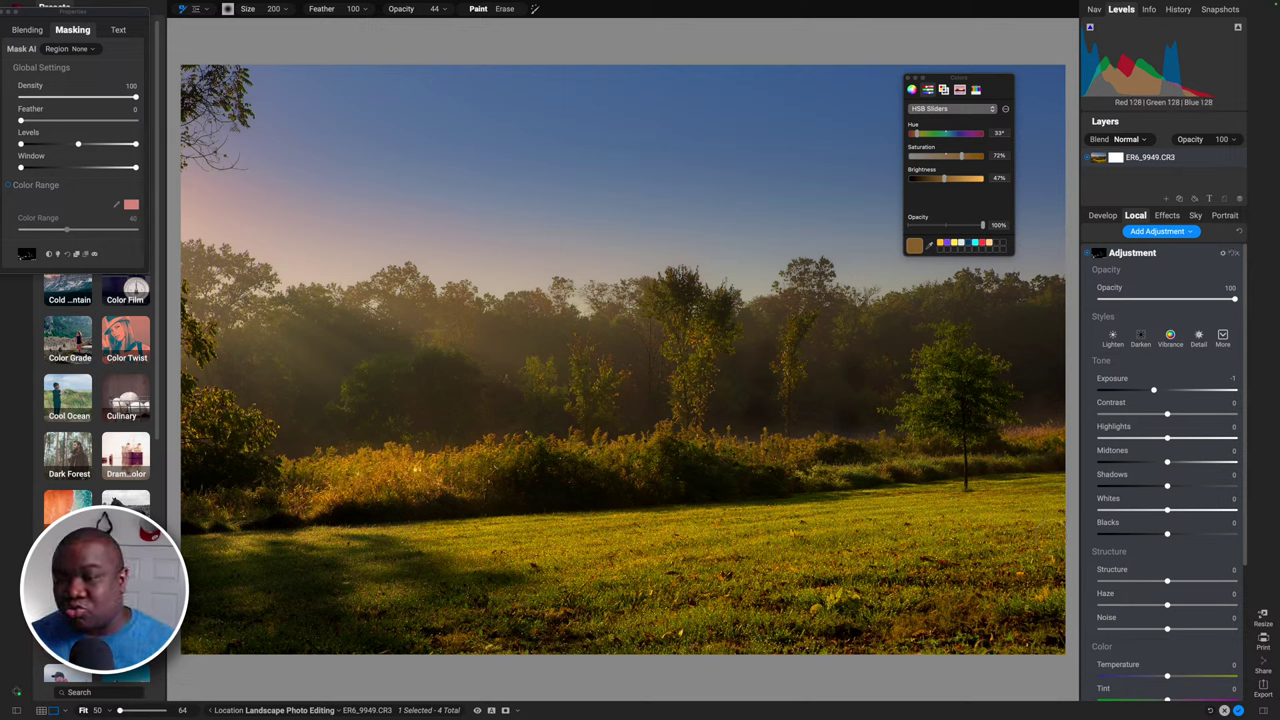
Compare the photo with and without the darkening adjustment, and darken the misty trees left of centre with brush sizes 250 to 300.
click(1087, 256)
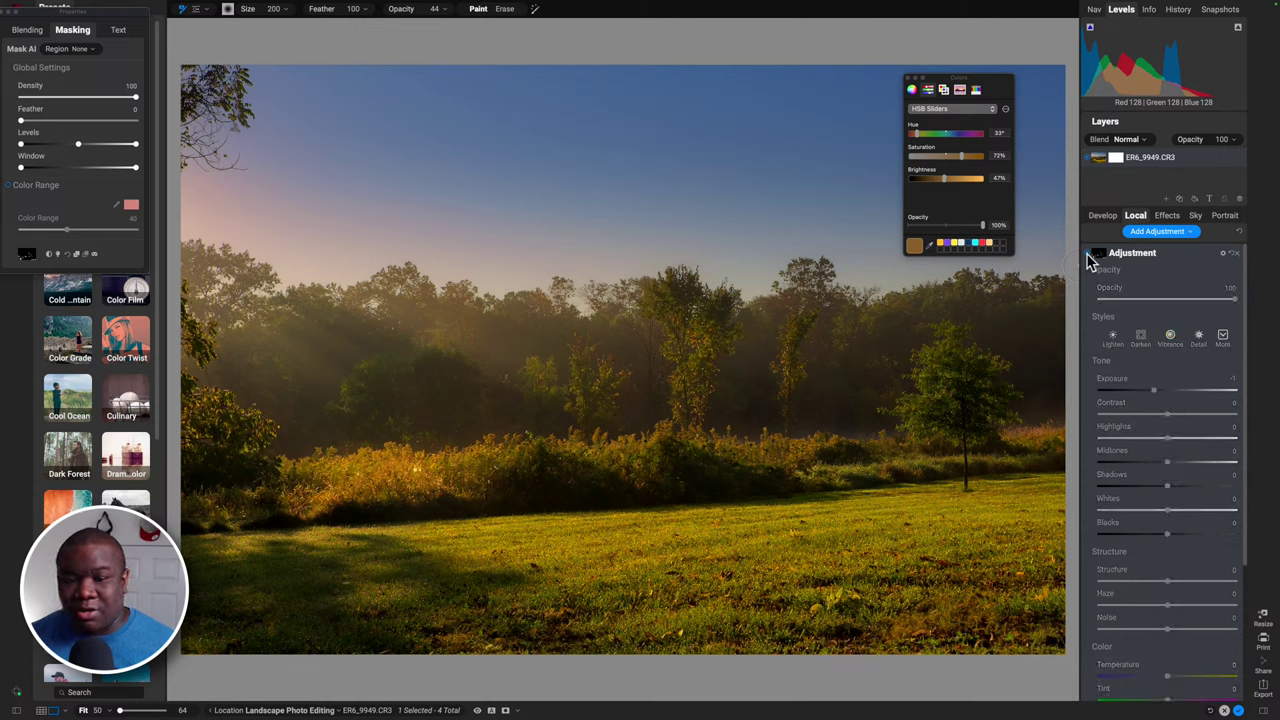
click(1088, 257)
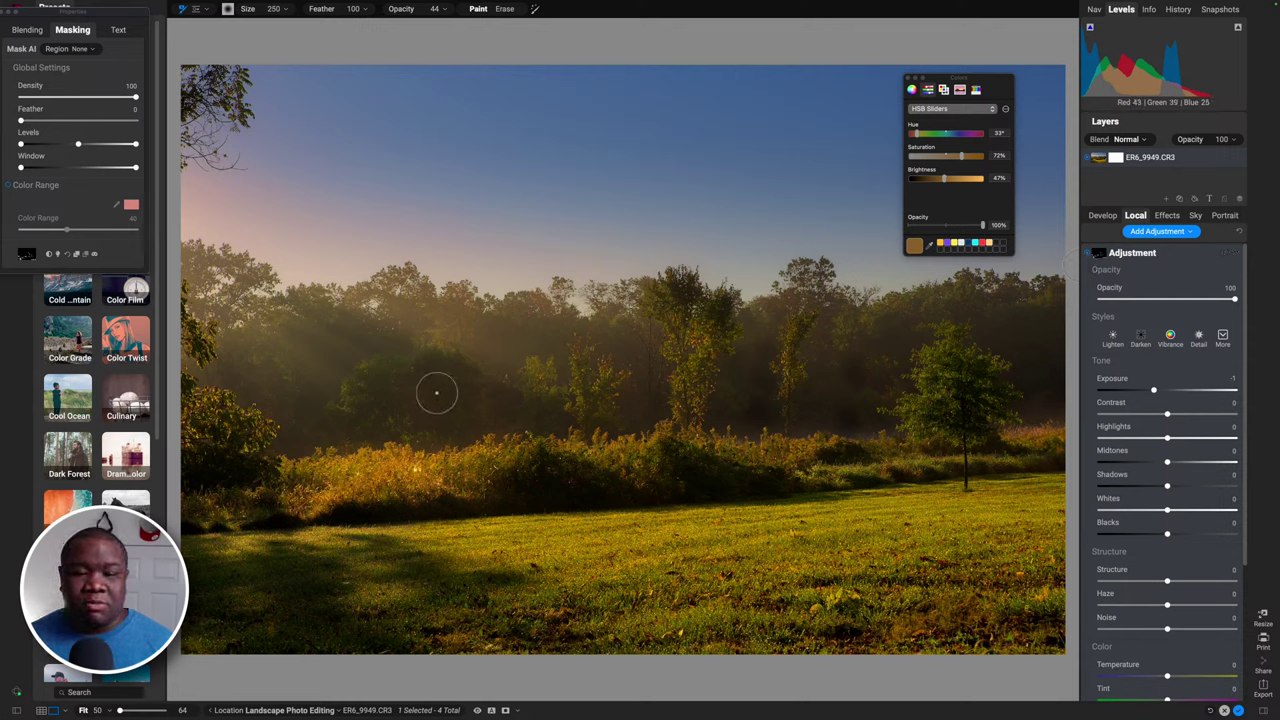
key(bracketright)
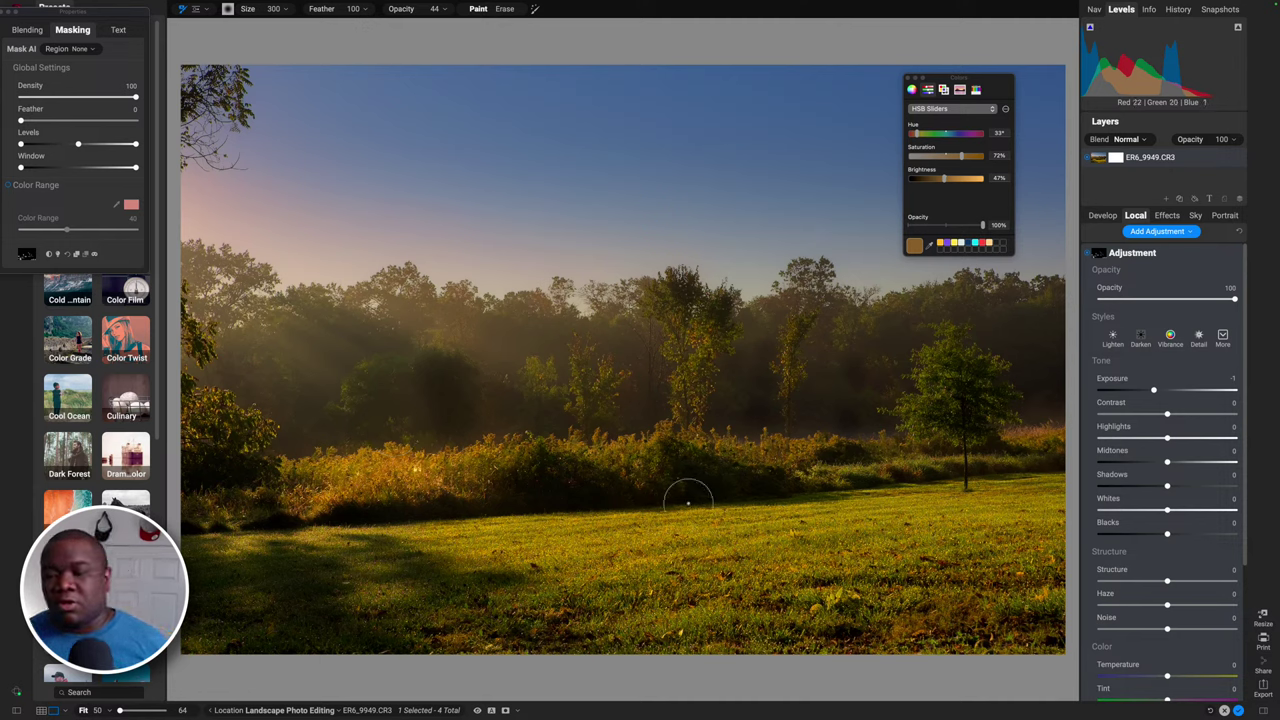
Compare the edited photo with the unedited original, and close the floating color picker.
key(p)
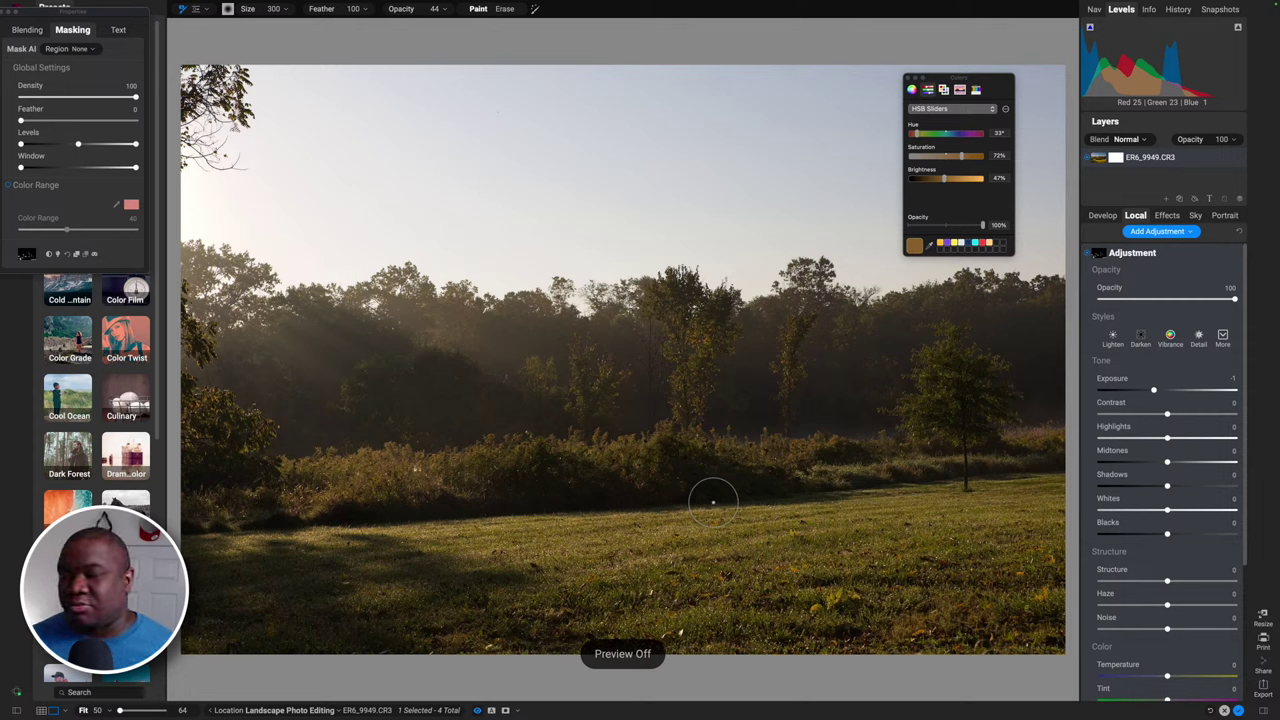
key(p)
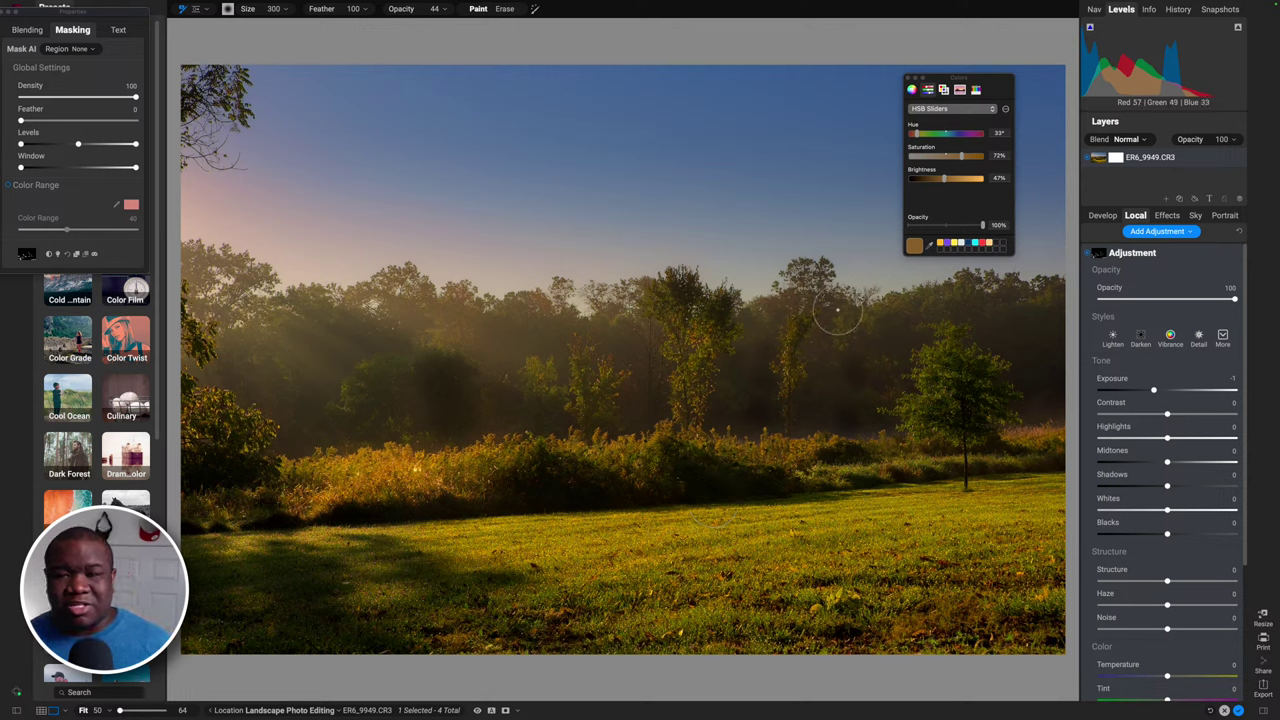
click(908, 78)
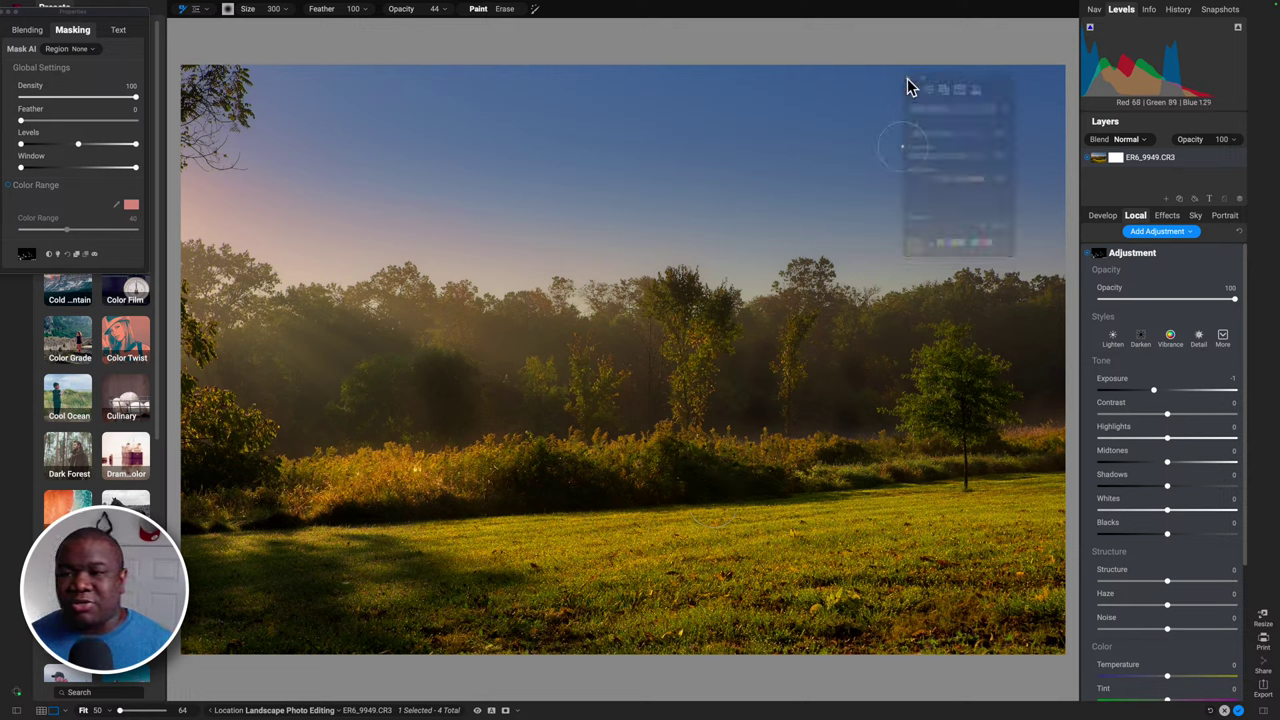